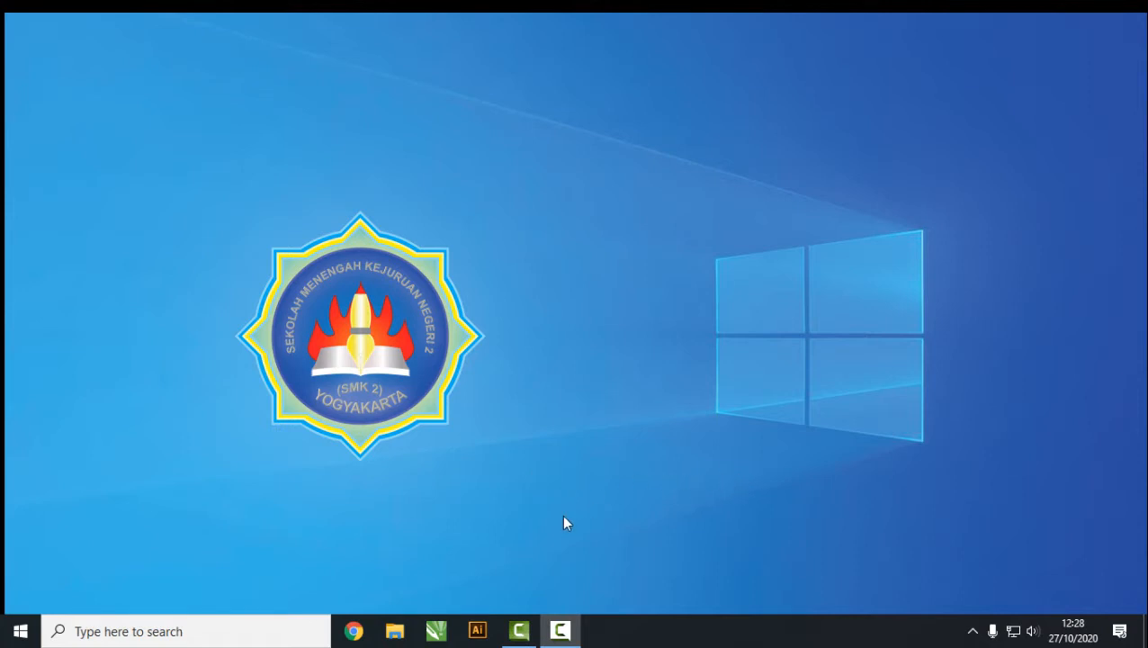
Launch CorelDRAW X7 and set up a new A4 document in millimetres with landscape orientation, 297 × 210 mm.
{"action": "left_click", "coordinate": [438, 627]}
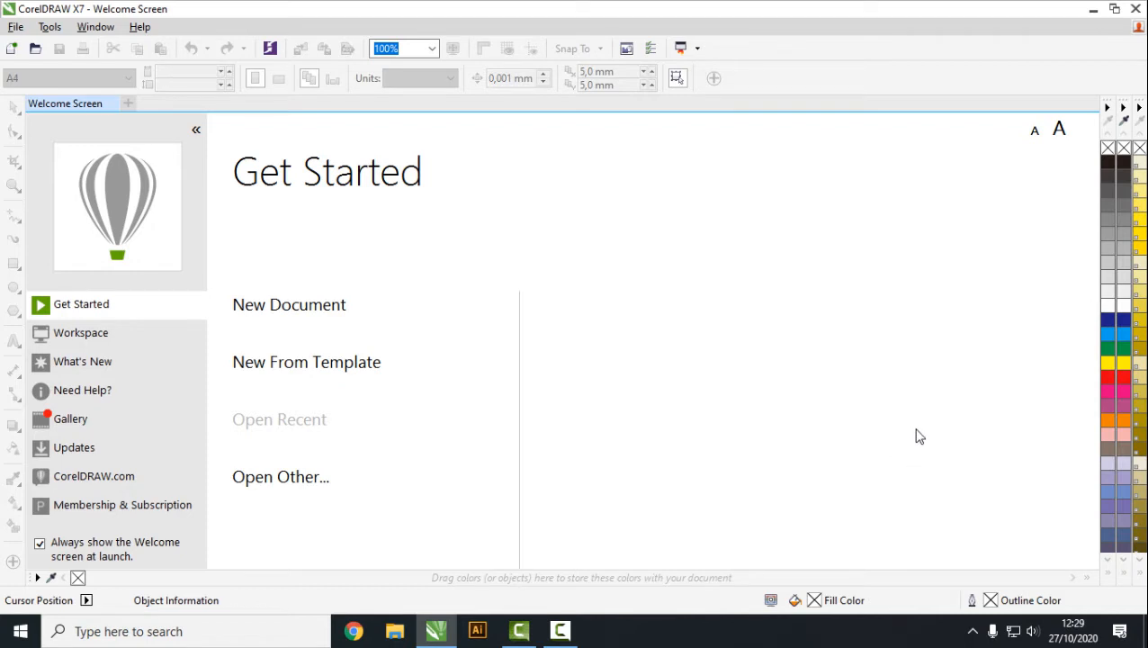
{"action": "left_click", "coordinate": [325, 307]}
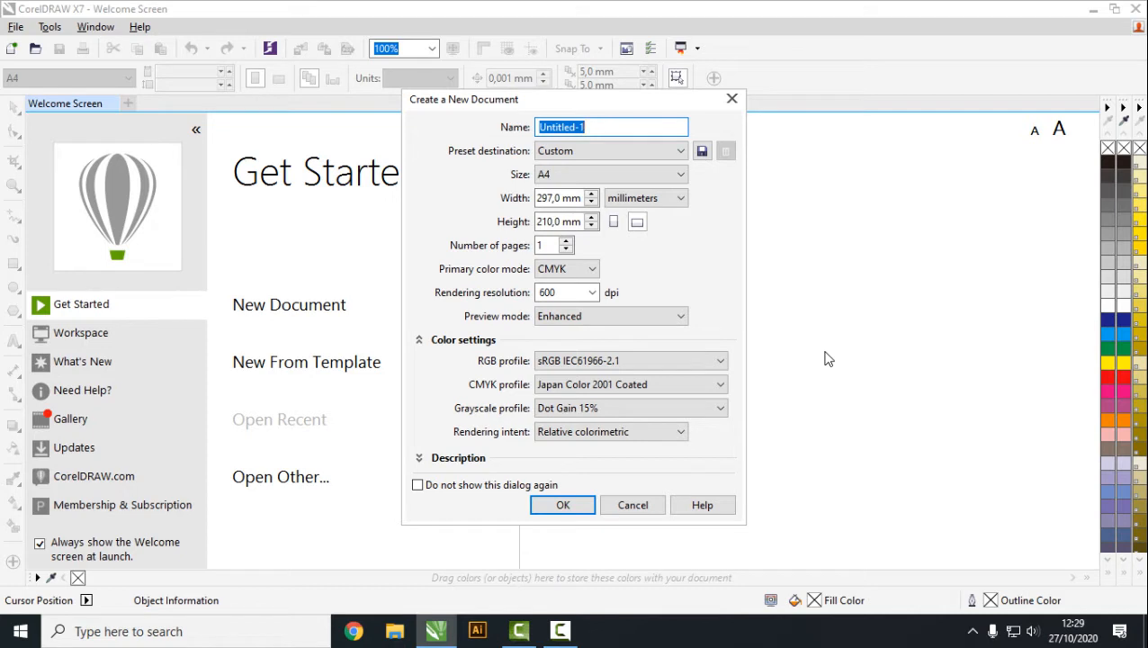
{"action": "left_click", "coordinate": [681, 176]}
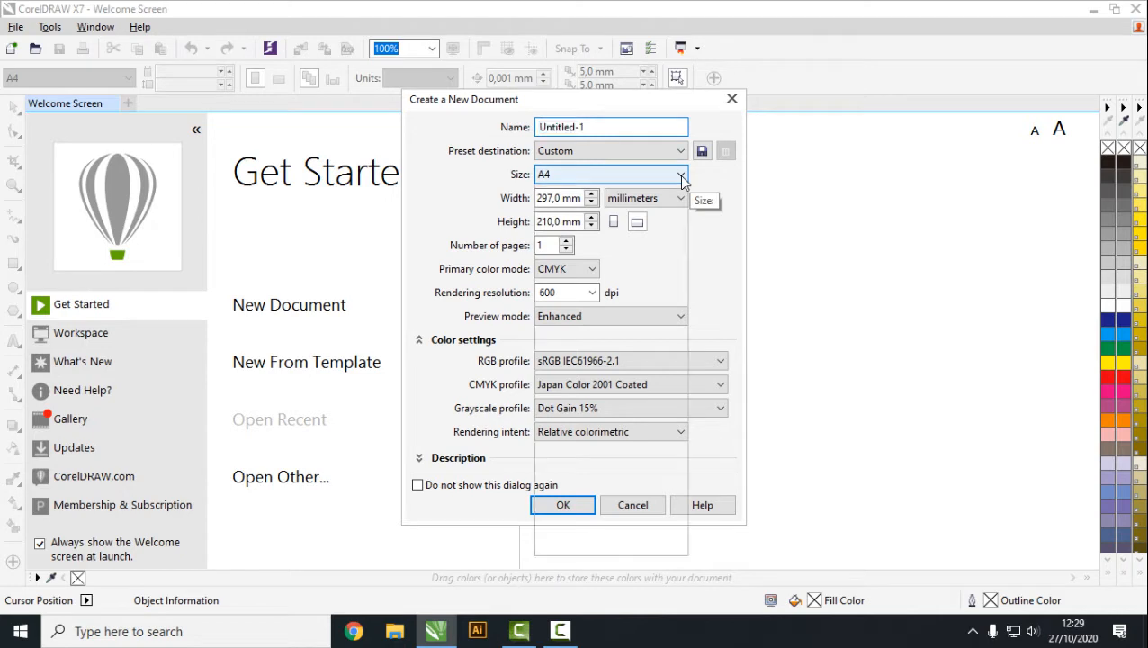
{"action": "left_click", "coordinate": [681, 192]}
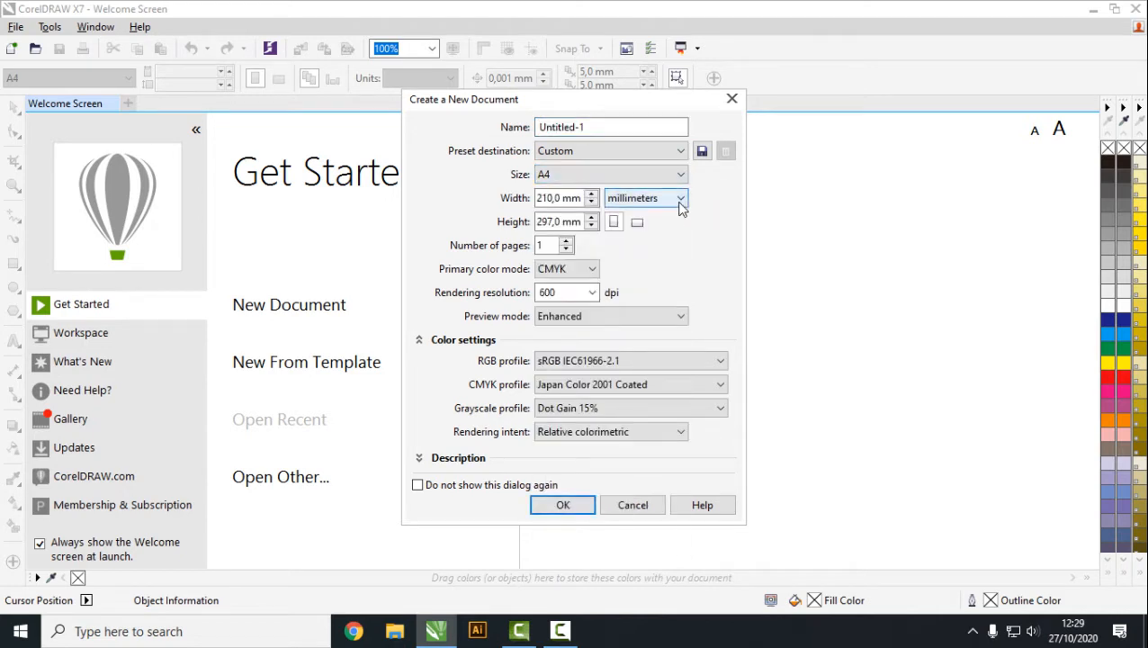
{"action": "left_click", "coordinate": [681, 198]}
{"action": "left_click", "coordinate": [711, 202]}
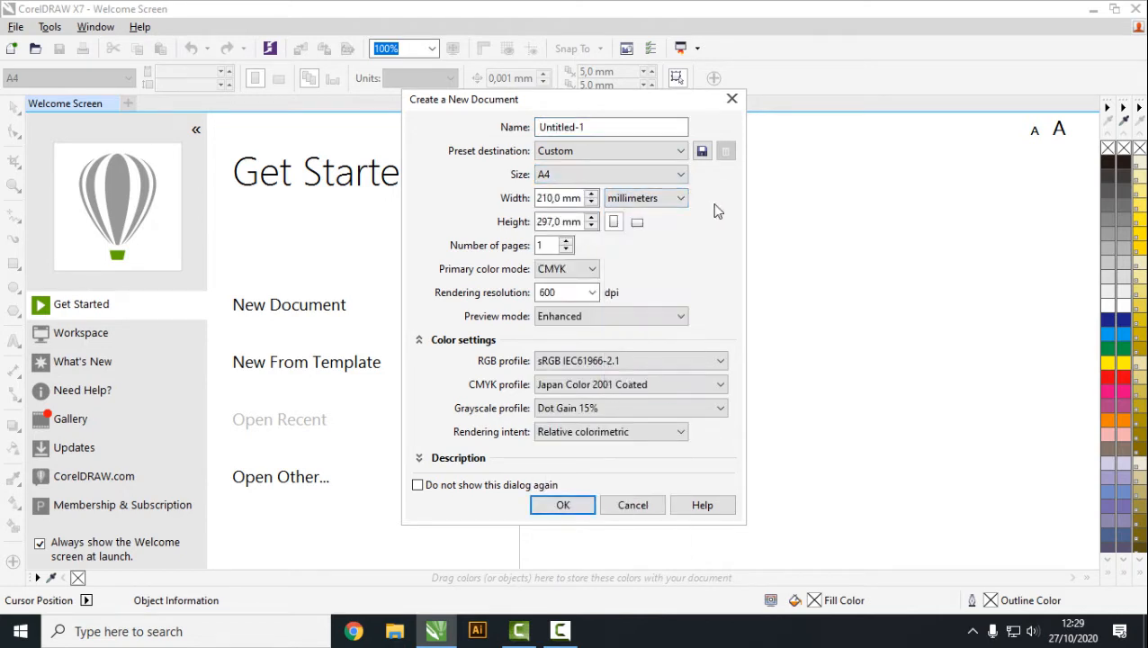
{"action": "left_click", "coordinate": [639, 224]}
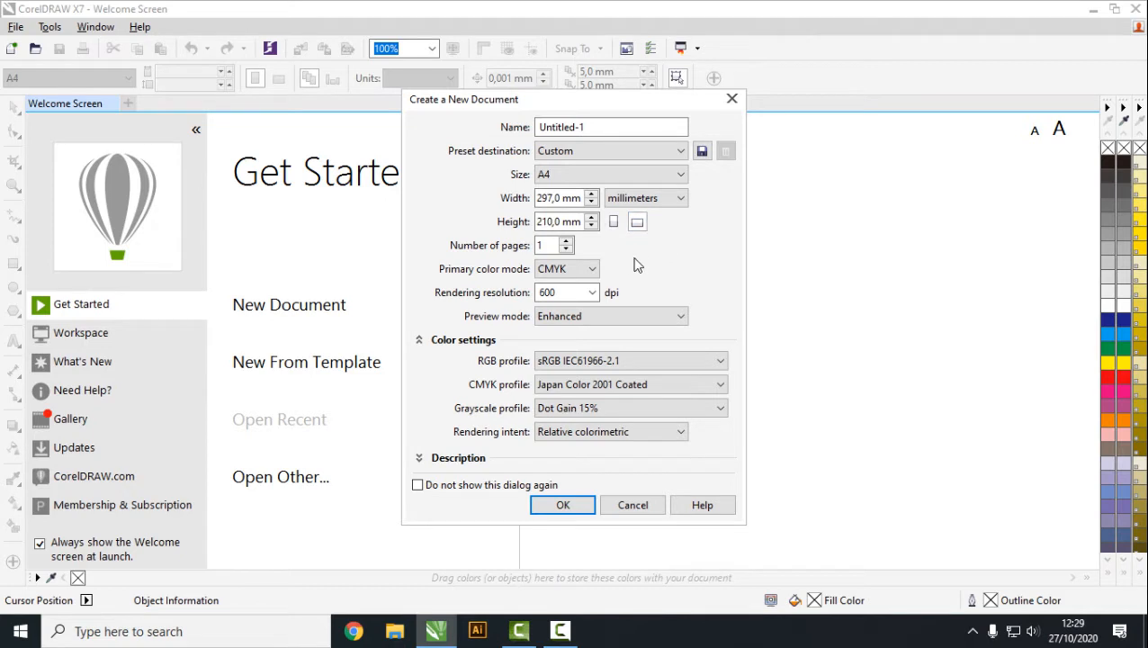
Review the primary color mode choices, keep CMYK, and create the document.
{"action": "left_click", "coordinate": [593, 272]}
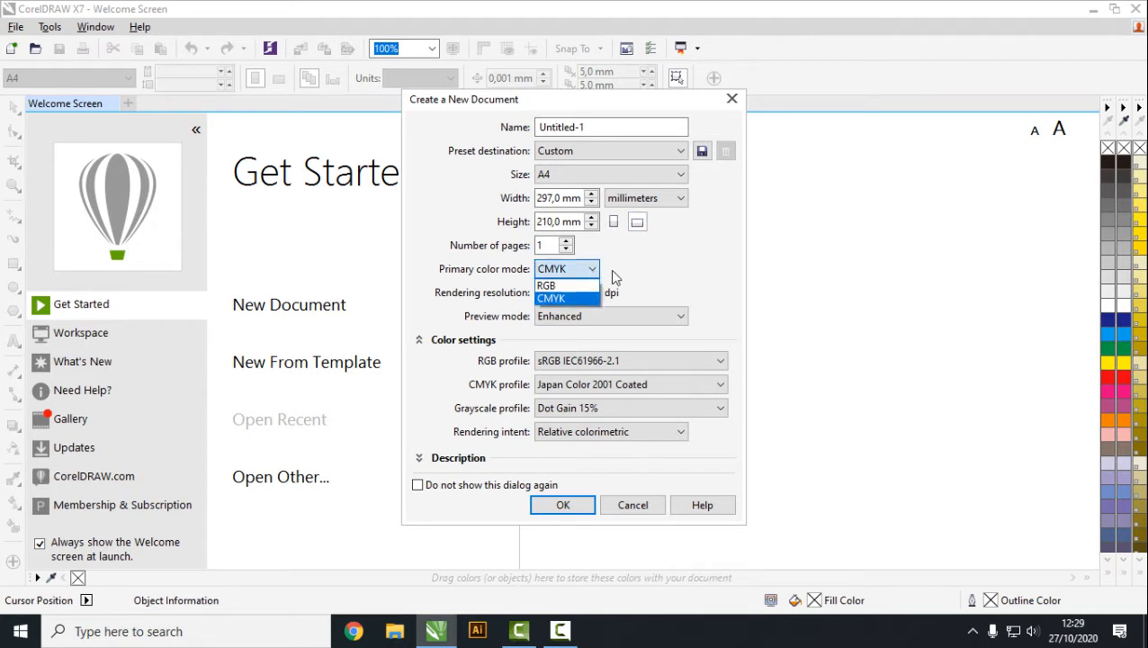
{"action": "left_click", "coordinate": [649, 270]}
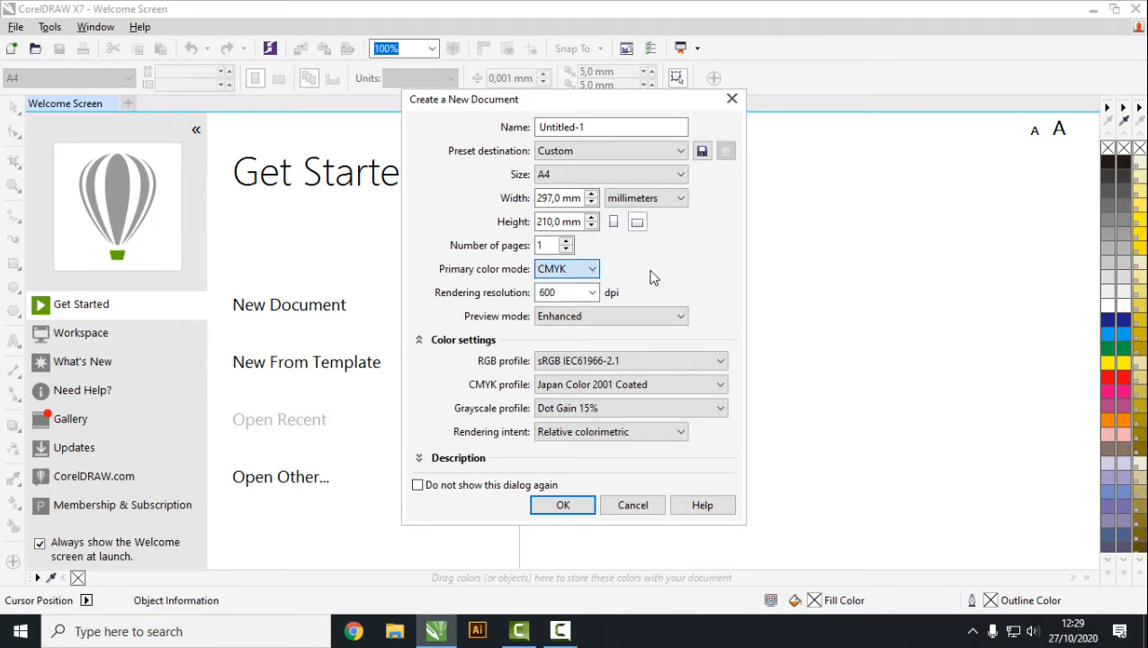
{"action": "left_click", "coordinate": [596, 274]}
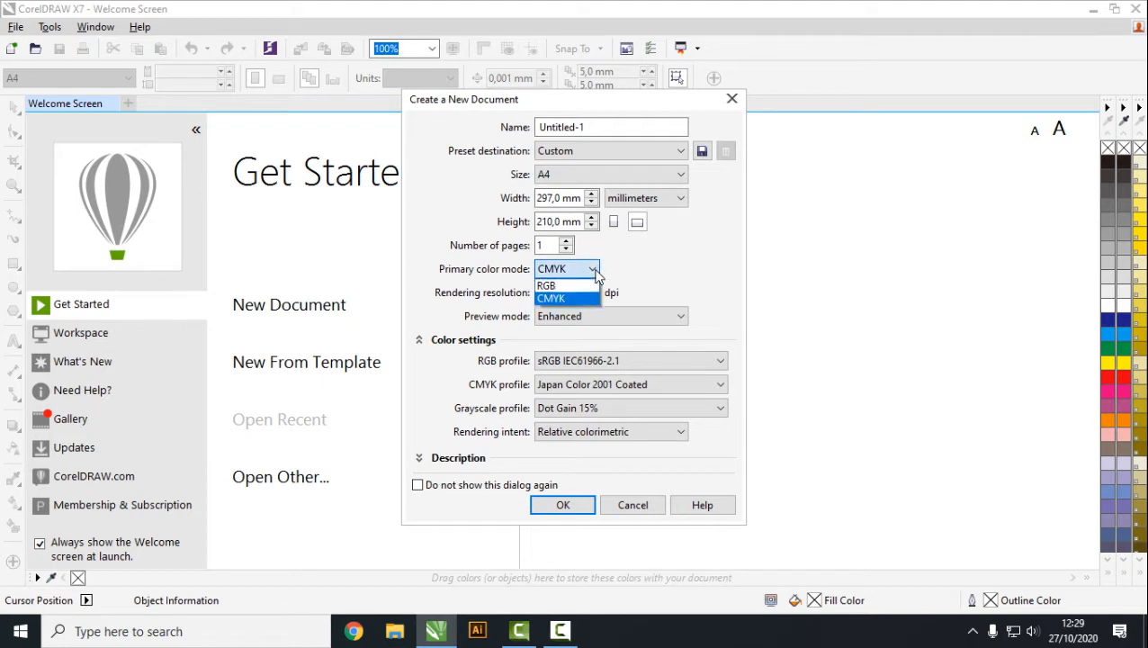
{"action": "left_click", "coordinate": [642, 276]}
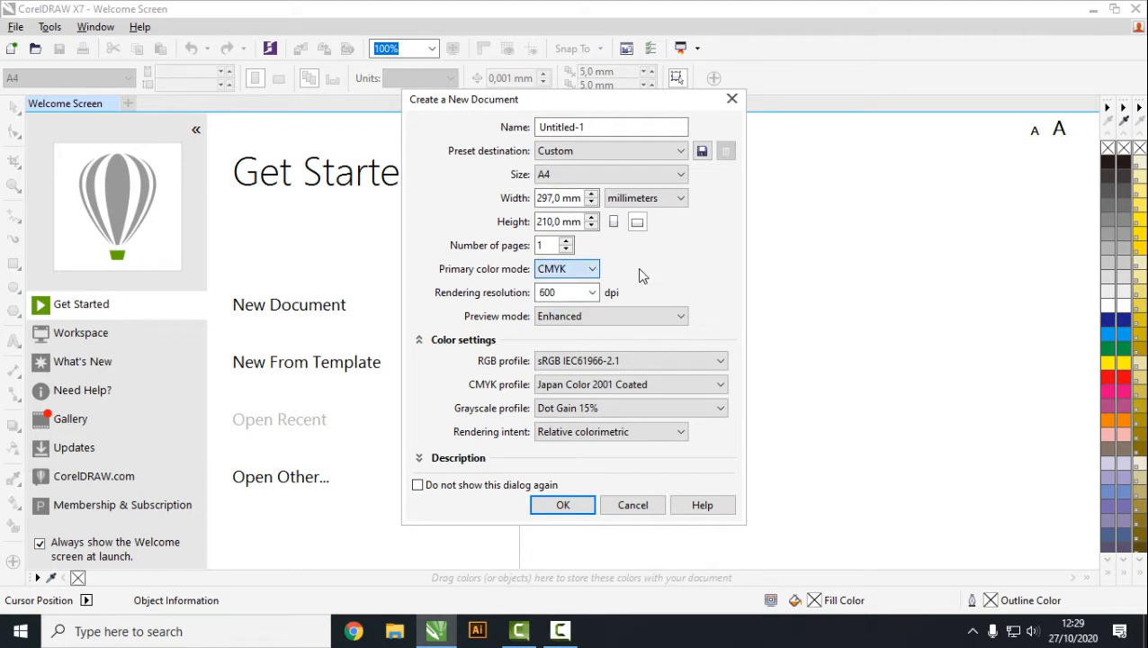
{"action": "left_click", "coordinate": [594, 272]}
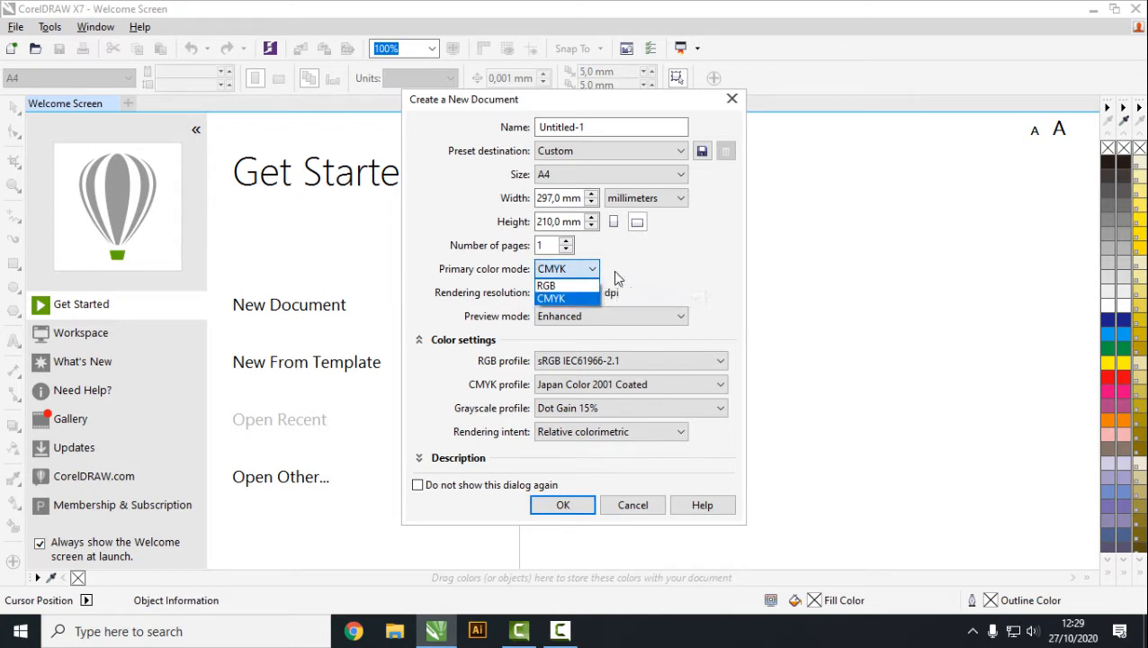
{"action": "left_click", "coordinate": [653, 270]}
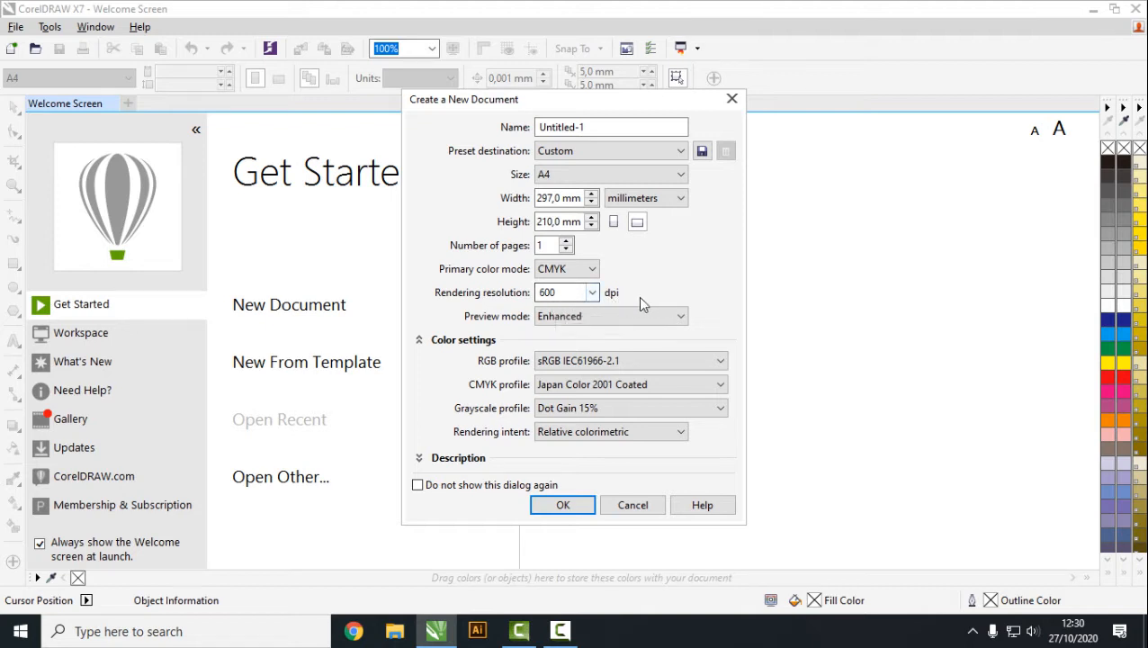
{"action": "left_click", "coordinate": [564, 505]}
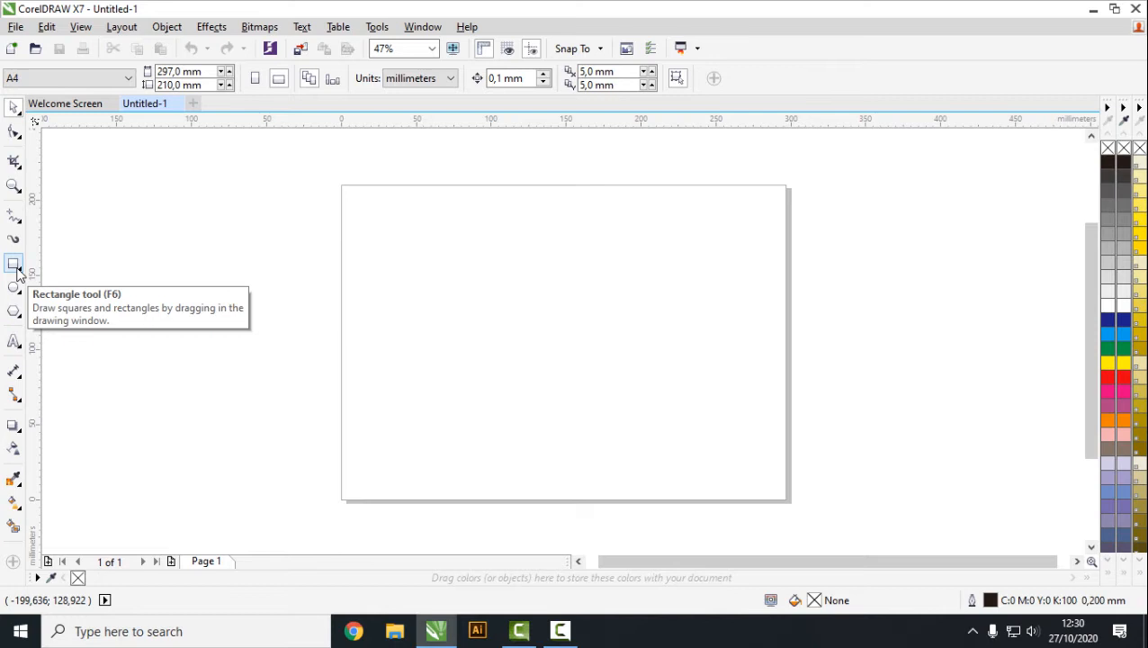
Draw a star about 106 mm wide on the page, set it to 8 points and move it toward the page's upper left.
{"action": "left_click", "coordinate": [17, 315]}
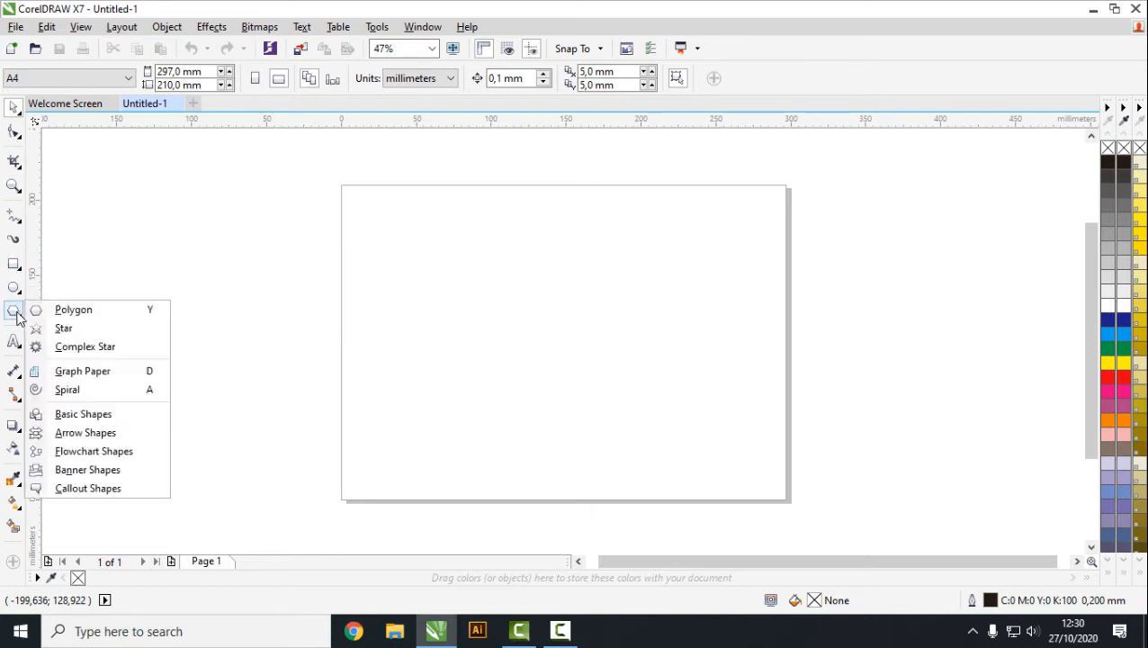
{"action": "left_click", "coordinate": [63, 329]}
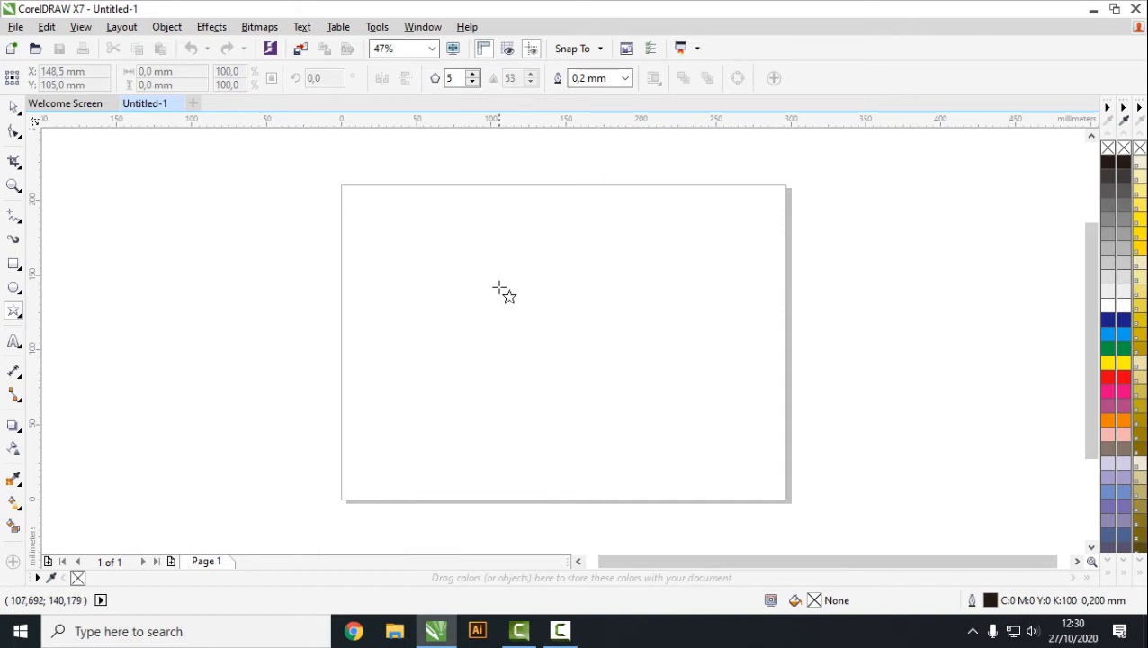
{"action": "left_click_drag", "start_coordinate": [499, 287], "coordinate": [648, 454]}
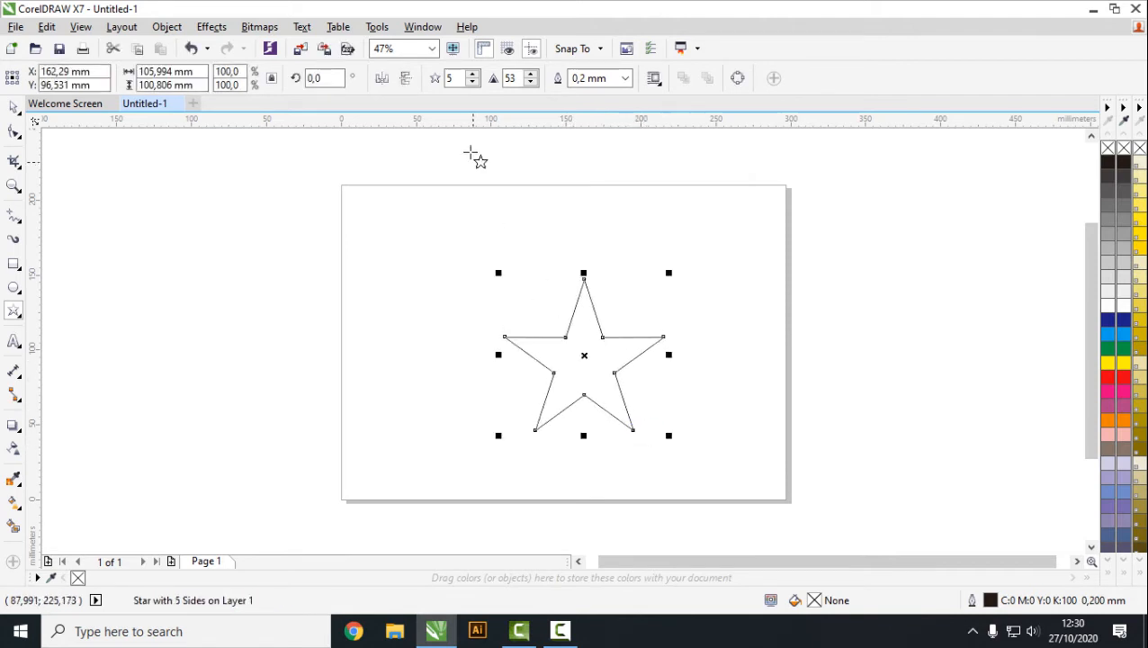
{"action": "left_click", "coordinate": [471, 73]}
{"action": "left_click", "coordinate": [472, 74]}
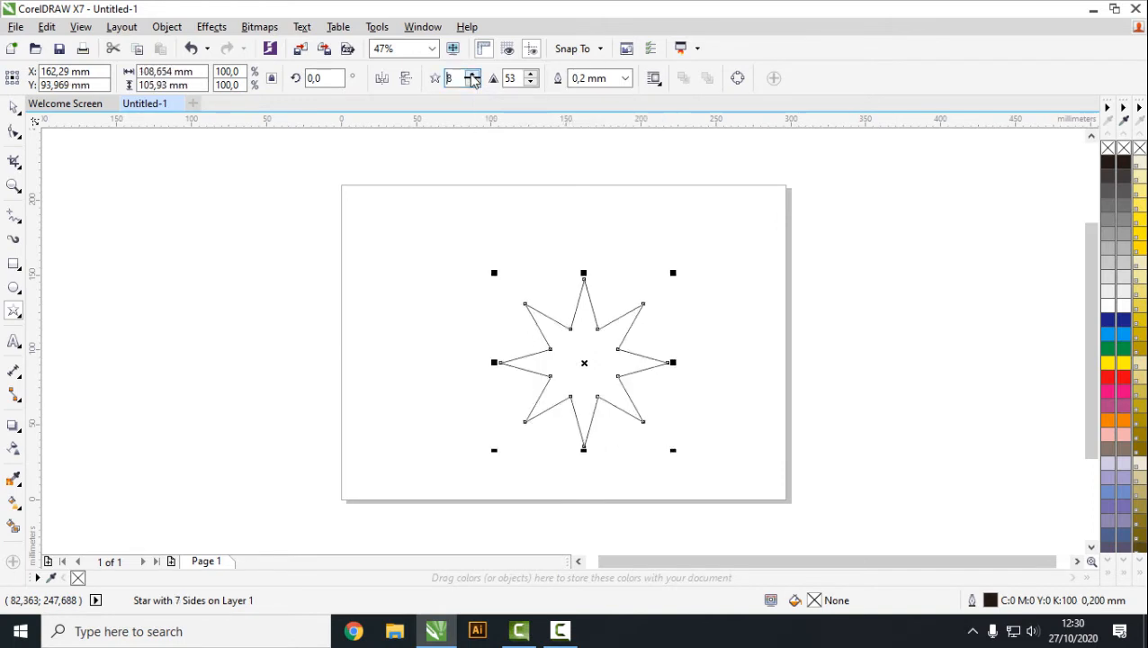
{"action": "left_click", "coordinate": [471, 74]}
{"action": "left_click", "coordinate": [14, 110]}
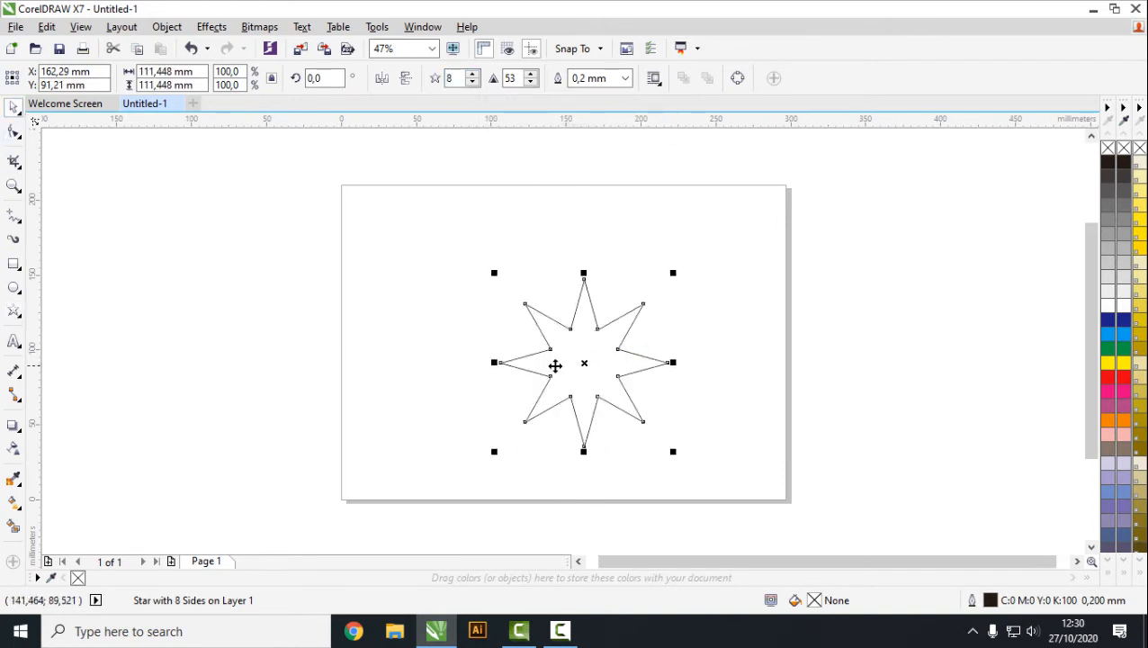
{"action": "left_click_drag", "start_coordinate": [608, 348], "coordinate": [542, 308]}
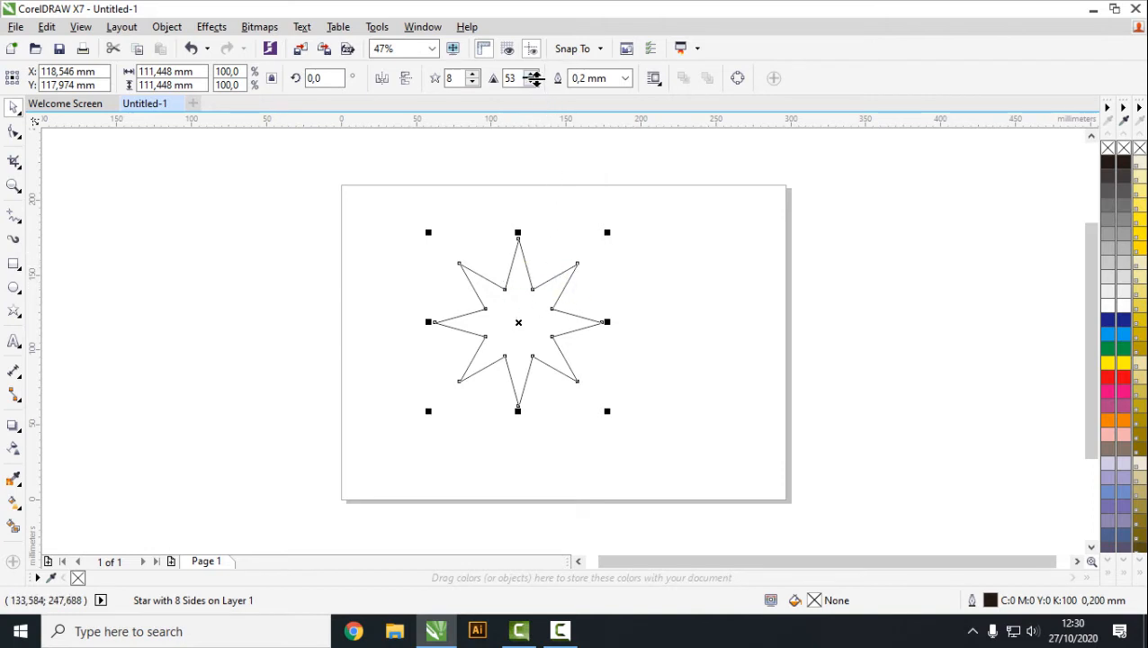
Set the eight-pointed star's sharpness to 17 and shift the star right toward the page's centre.
{"action": "left_click", "coordinate": [530, 82]}
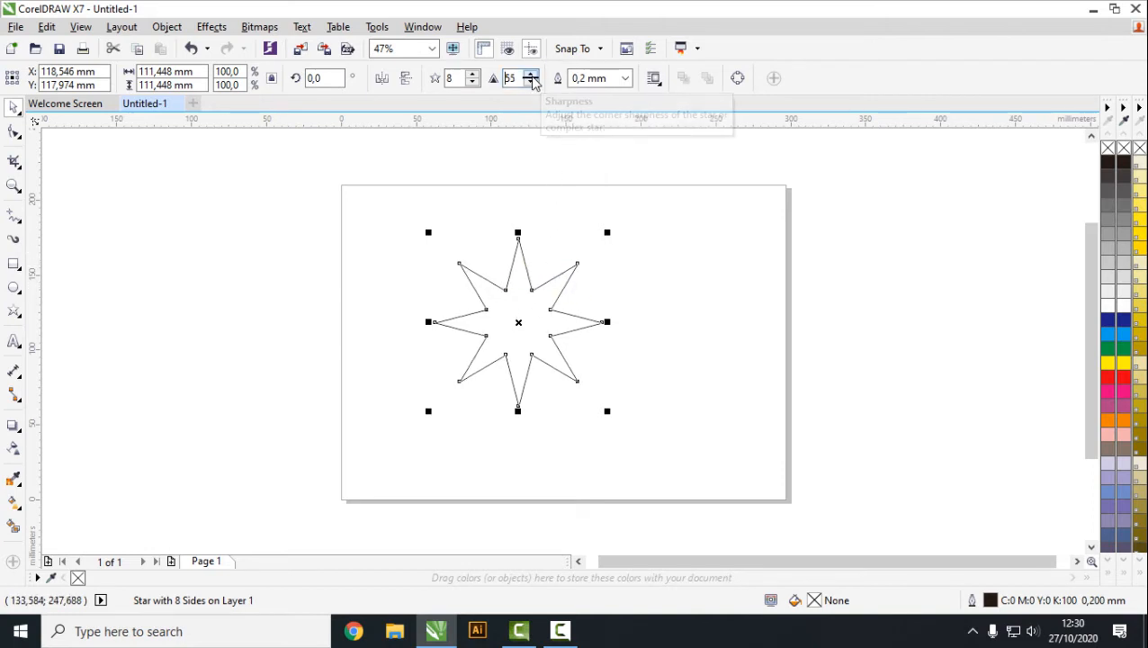
{"action": "left_click", "coordinate": [531, 82]}
{"action": "left_click", "coordinate": [531, 82]}
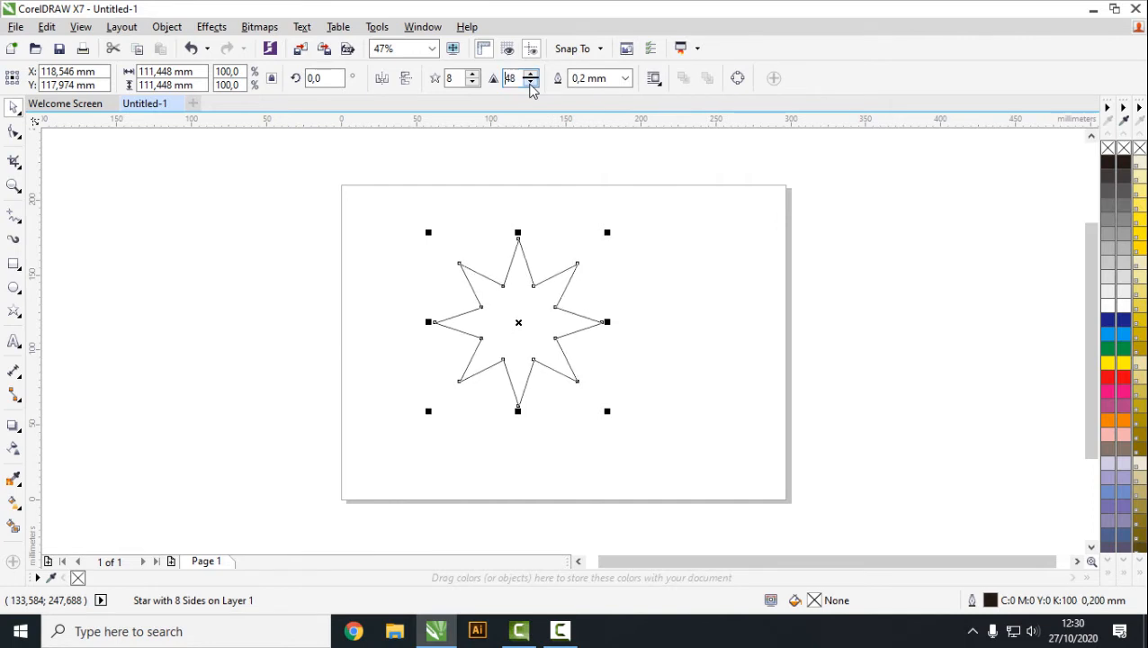
{"action": "left_click", "coordinate": [531, 81]}
{"action": "left_click", "coordinate": [531, 82]}
{"action": "left_click", "coordinate": [530, 81]}
{"action": "left_click", "coordinate": [531, 82]}
{"action": "left_click", "coordinate": [531, 82]}
{"action": "left_click", "coordinate": [531, 82]}
{"action": "left_click", "coordinate": [531, 81]}
{"action": "left_click", "coordinate": [530, 82]}
{"action": "left_click", "coordinate": [531, 82]}
{"action": "left_click", "coordinate": [531, 81]}
{"action": "left_click", "coordinate": [531, 82]}
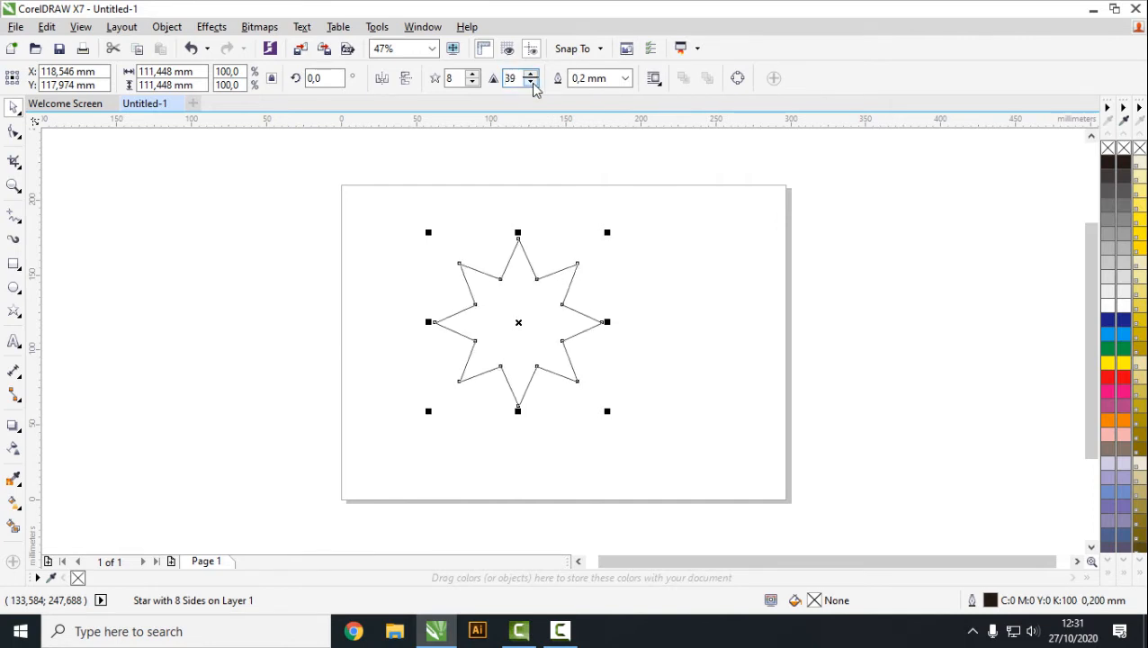
{"action": "left_click", "coordinate": [531, 82]}
{"action": "left_click", "coordinate": [531, 82]}
{"action": "left_click", "coordinate": [531, 81]}
{"action": "left_click", "coordinate": [531, 82]}
{"action": "left_click", "coordinate": [530, 82]}
{"action": "left_click", "coordinate": [531, 81]}
{"action": "left_click", "coordinate": [531, 82]}
{"action": "left_click", "coordinate": [531, 82]}
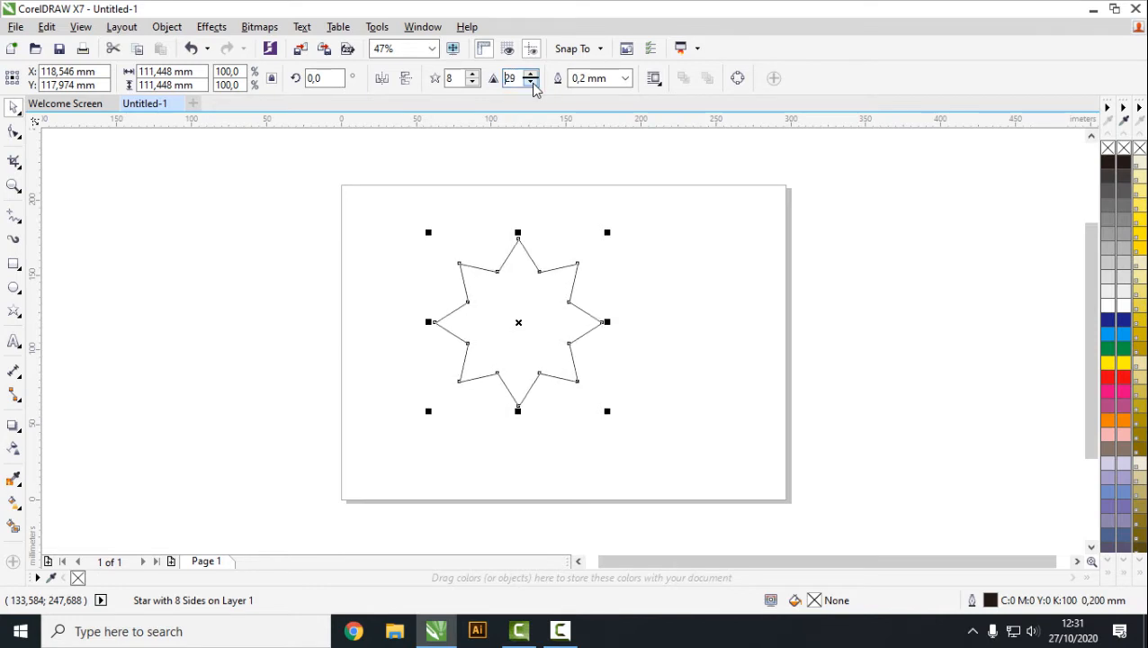
{"action": "left_click", "coordinate": [531, 82]}
{"action": "left_click", "coordinate": [531, 82]}
{"action": "left_click", "coordinate": [531, 82]}
{"action": "left_click", "coordinate": [531, 82]}
{"action": "left_click", "coordinate": [531, 82]}
{"action": "left_click", "coordinate": [531, 82]}
{"action": "left_click", "coordinate": [530, 82]}
{"action": "left_click", "coordinate": [531, 82]}
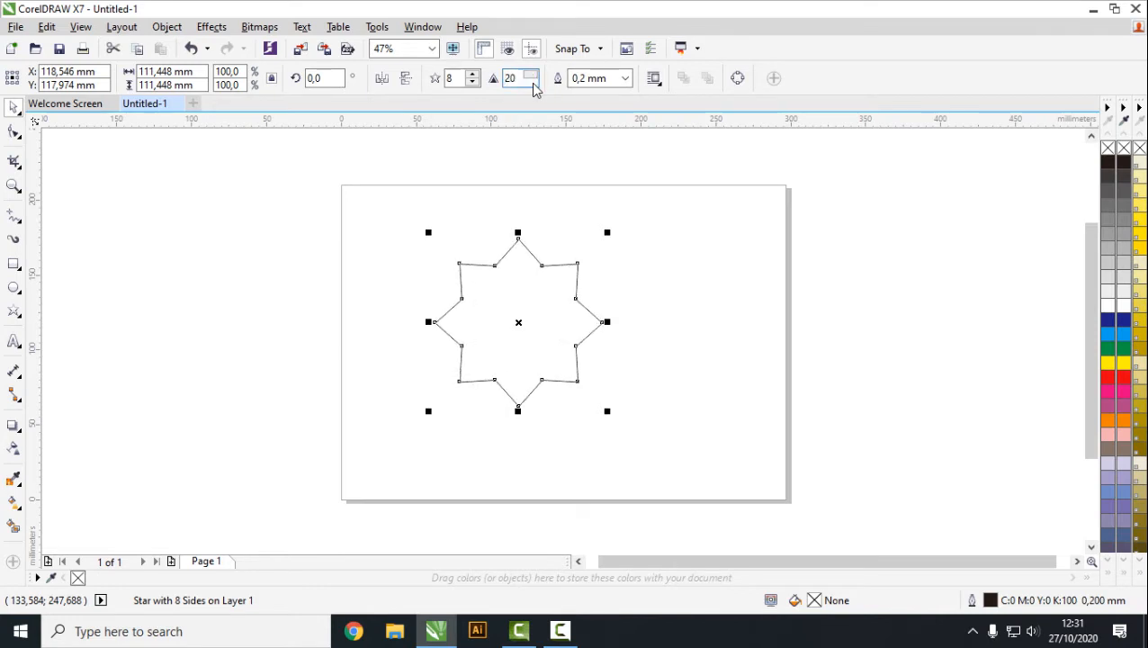
{"action": "left_click", "coordinate": [530, 82]}
{"action": "left_click", "coordinate": [531, 82]}
{"action": "left_click", "coordinate": [531, 82]}
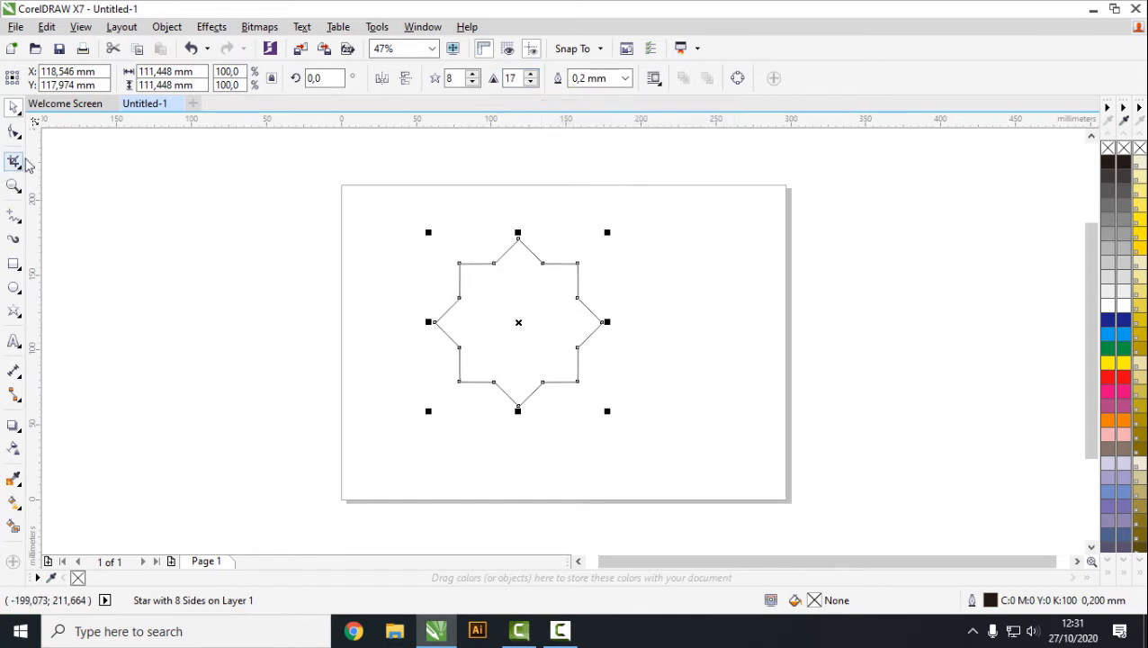
{"action": "left_click", "coordinate": [802, 261]}
{"action": "left_click_drag", "start_coordinate": [554, 294], "coordinate": [626, 282]}
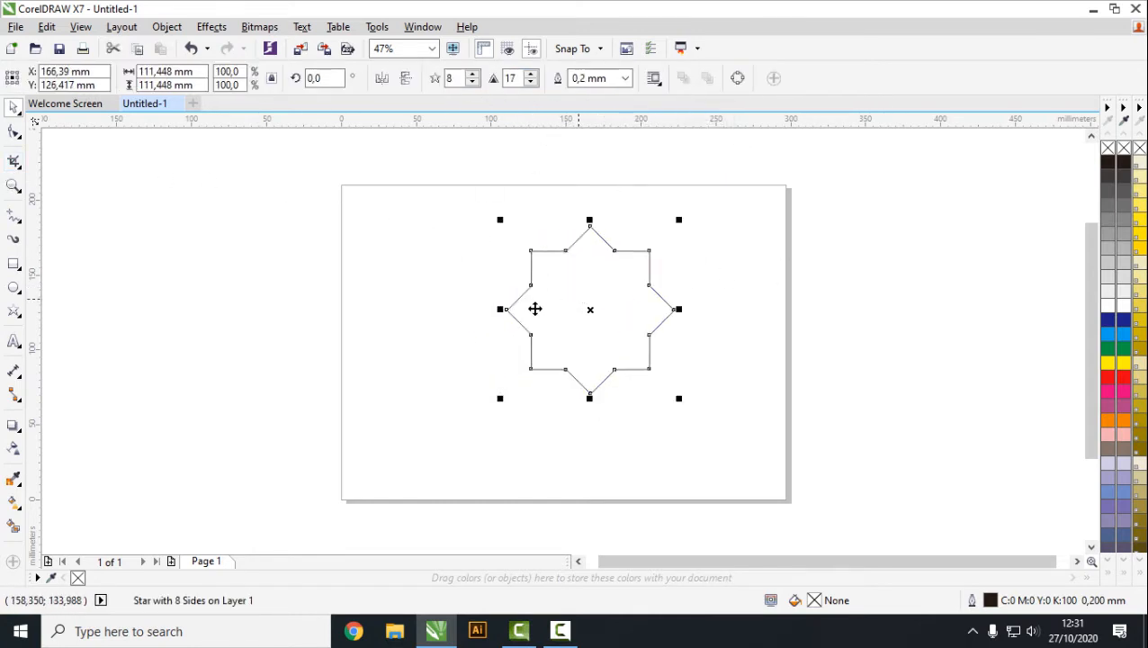
Draw a circle about 97 mm in diameter and centre it on the eight-pointed star.
{"action": "left_click", "coordinate": [14, 287]}
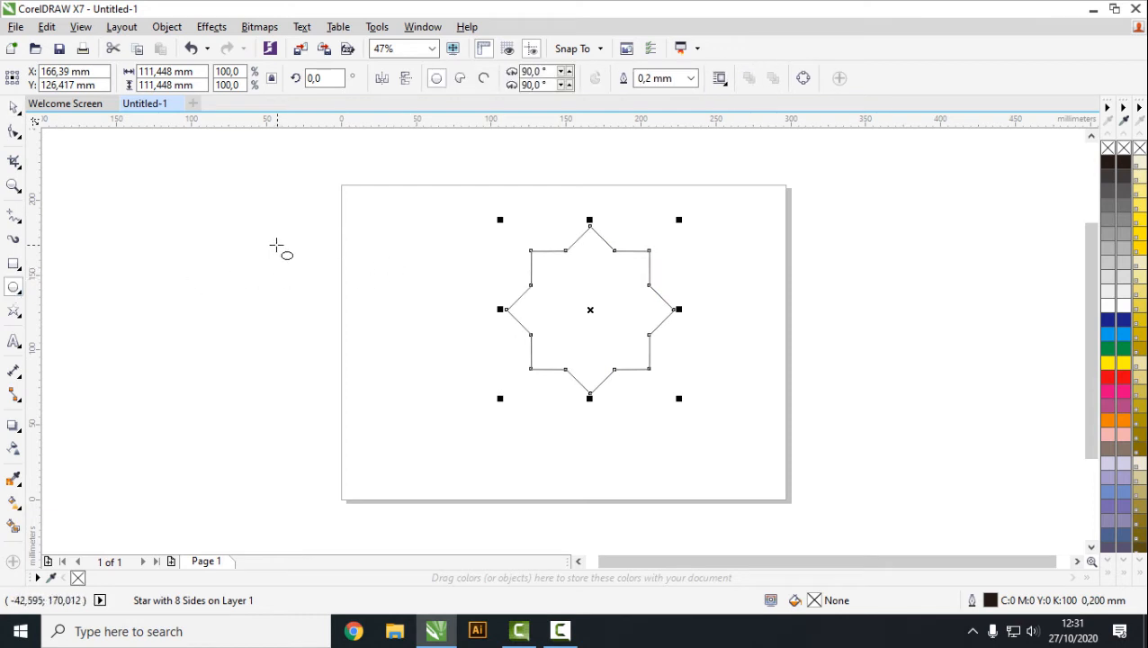
{"action": "left_click_drag", "start_coordinate": [277, 244], "coordinate": [409, 390]}
{"action": "left_click", "coordinate": [14, 107]}
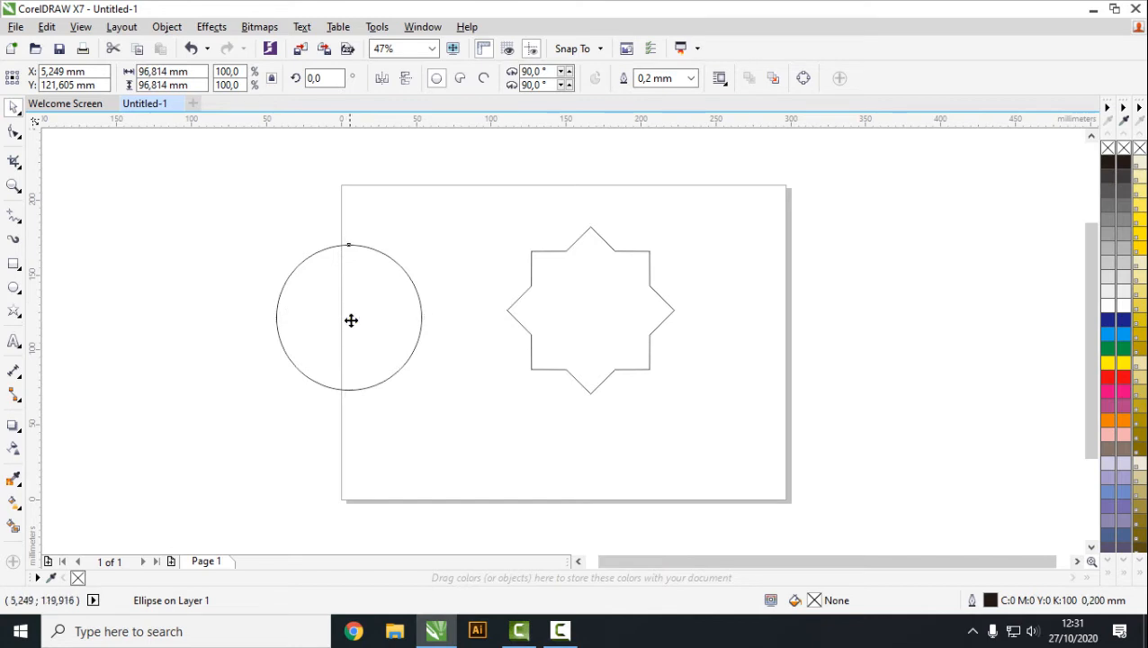
{"action": "left_click_drag", "start_coordinate": [351, 321], "coordinate": [594, 313]}
{"action": "left_click", "coordinate": [603, 272]}
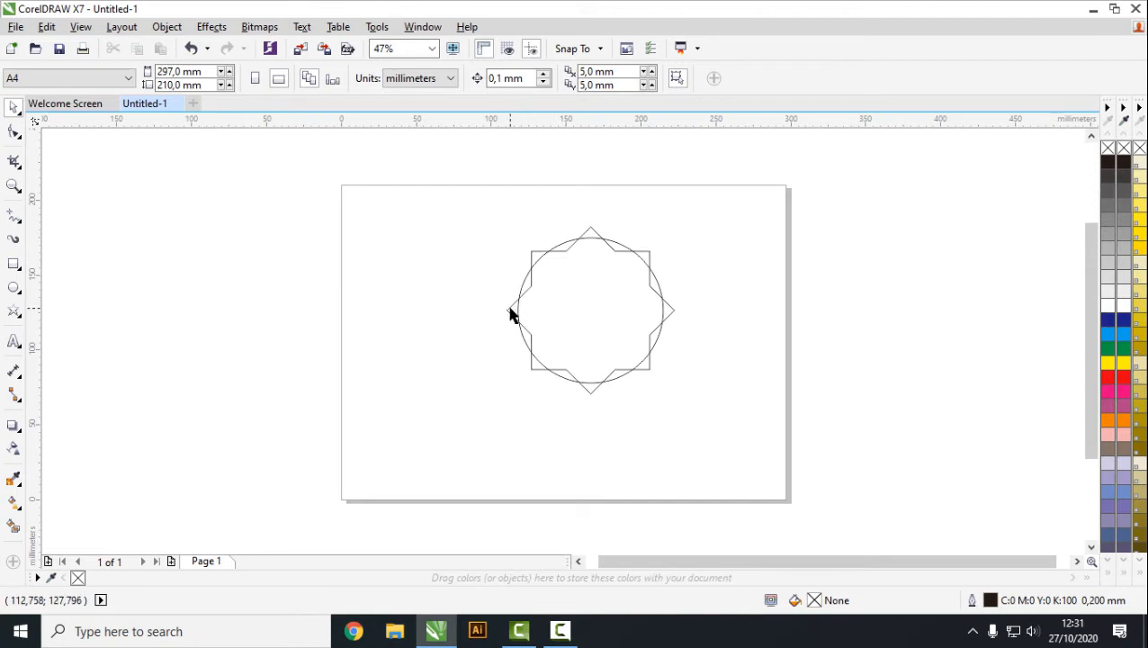
Select the star and the circle together and weld them into a single outline.
{"action": "left_click_drag", "start_coordinate": [440, 189], "coordinate": [768, 451]}
{"action": "left_click", "coordinate": [453, 205]}
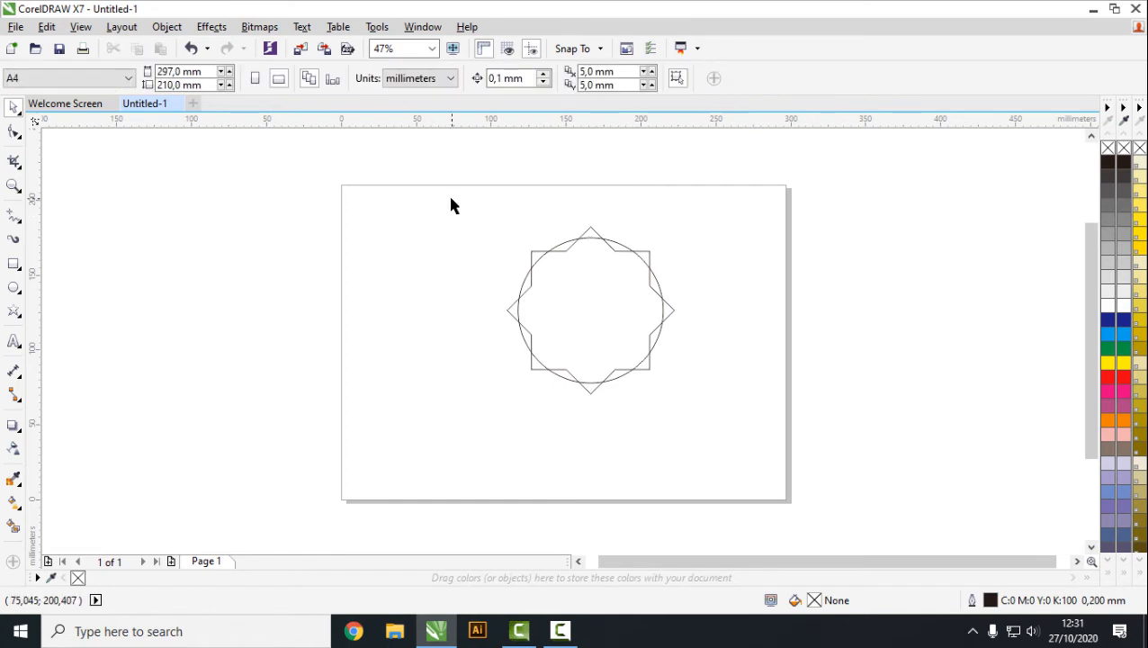
{"action": "left_click_drag", "start_coordinate": [452, 205], "coordinate": [781, 432]}
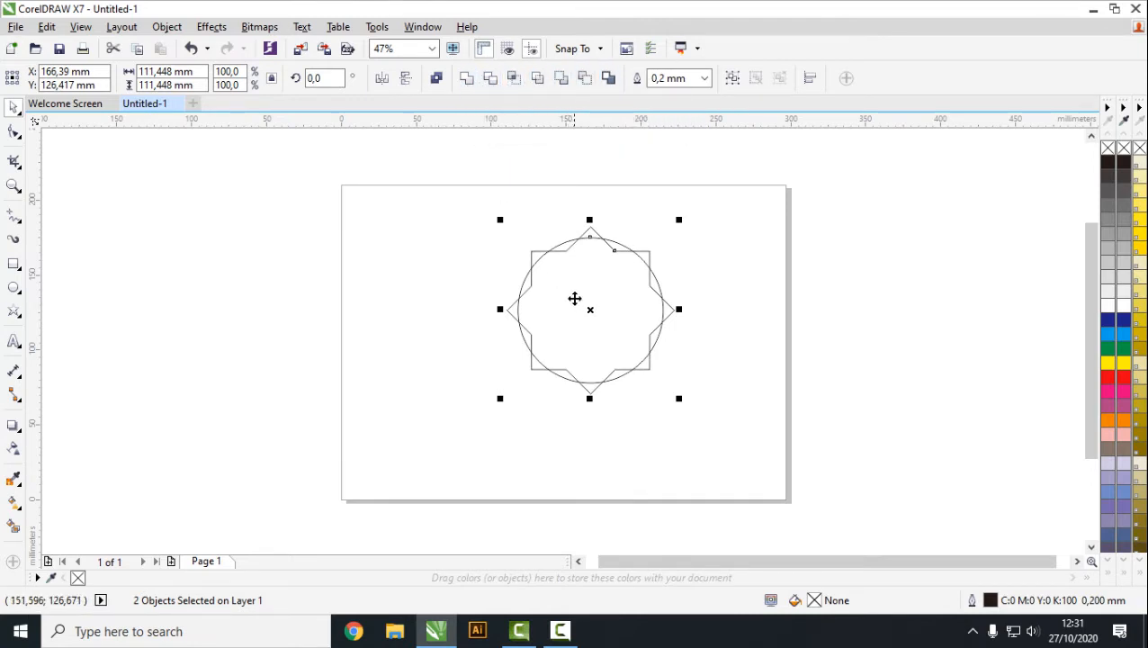
{"action": "left_click", "coordinate": [470, 85]}
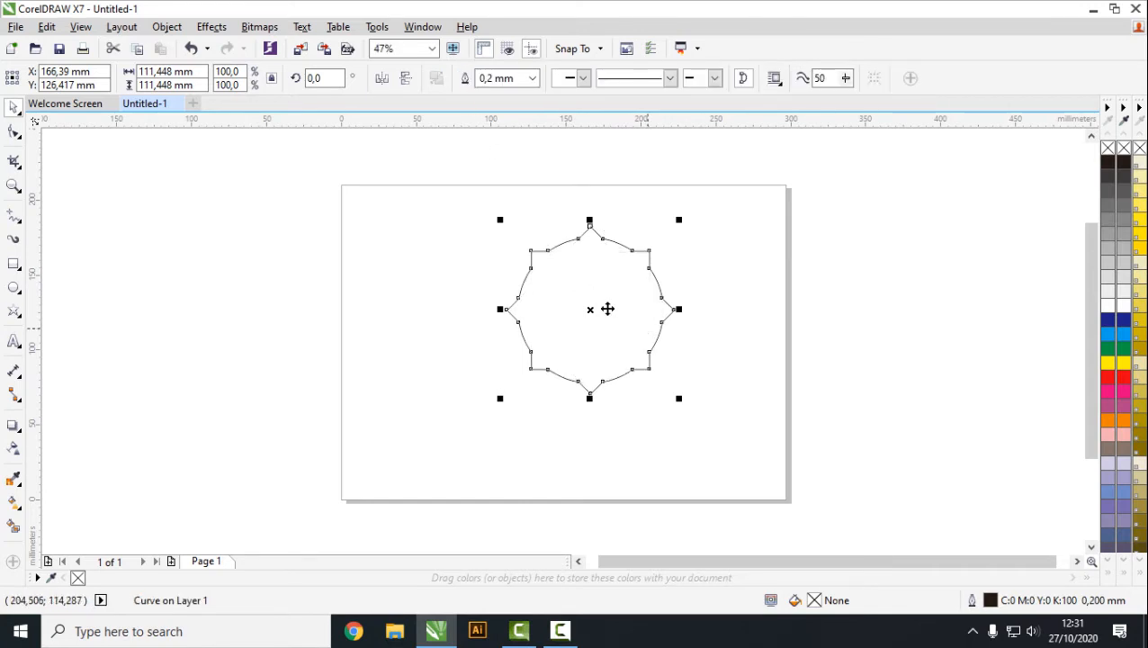
Reposition the welded shape at about X 160 mm, Y 123 mm and fill it with cyan (C:100 M:0 Y:0 K:0).
{"action": "left_click", "coordinate": [767, 293]}
{"action": "left_click_drag", "start_coordinate": [600, 302], "coordinate": [606, 269]}
{"action": "left_click", "coordinate": [580, 270]}
{"action": "key", "text": "Escape"}
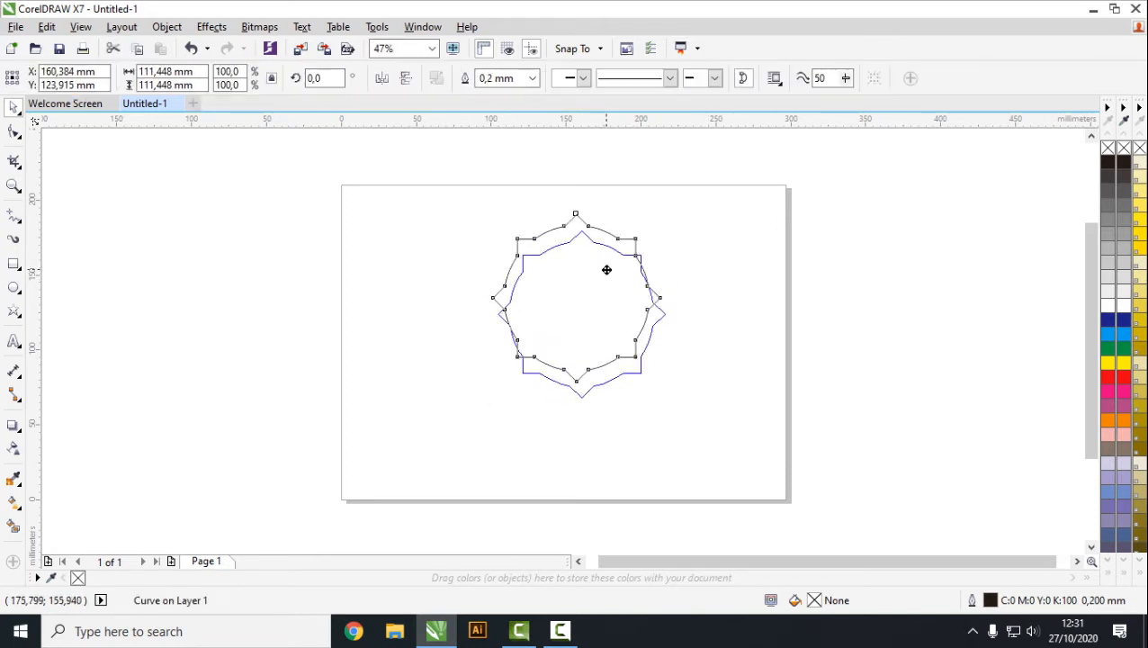
{"action": "left_click", "coordinate": [737, 277]}
{"action": "left_click", "coordinate": [630, 280]}
{"action": "left_click", "coordinate": [797, 286]}
{"action": "left_click", "coordinate": [625, 295]}
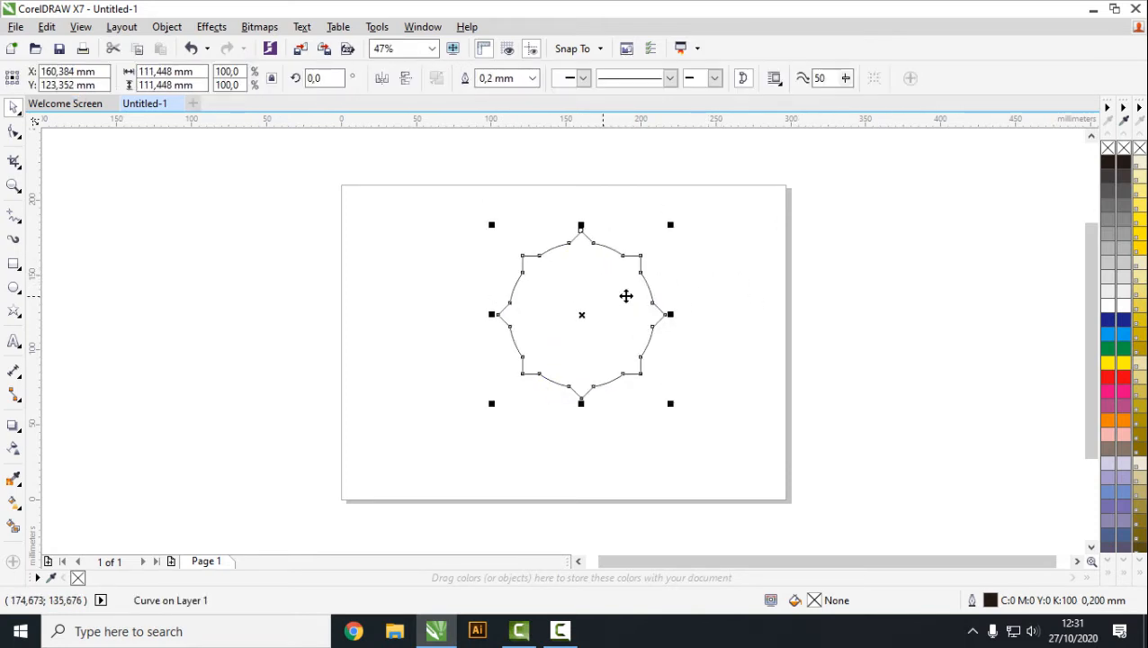
{"action": "left_click", "coordinate": [1124, 334]}
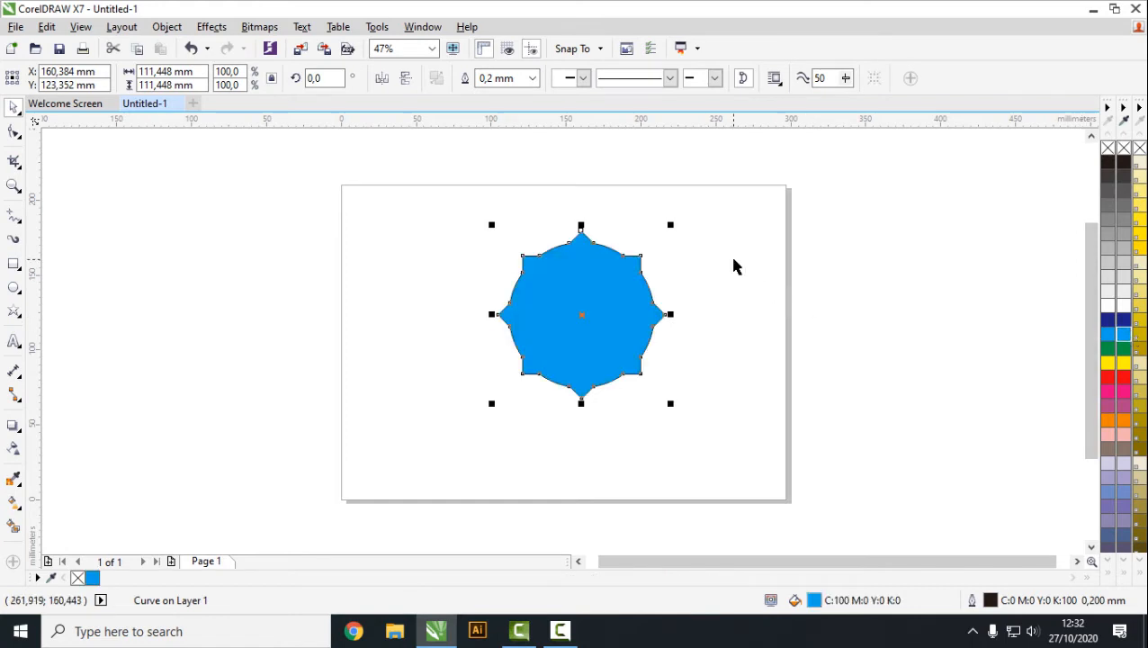
Move the cyan eight-pointed shape to about X 141 mm, Y 126 mm on the page.
{"action": "left_click", "coordinate": [733, 264]}
{"action": "left_click", "coordinate": [613, 281]}
{"action": "left_click_drag", "start_coordinate": [613, 280], "coordinate": [584, 277]}
{"action": "left_click", "coordinate": [671, 288]}
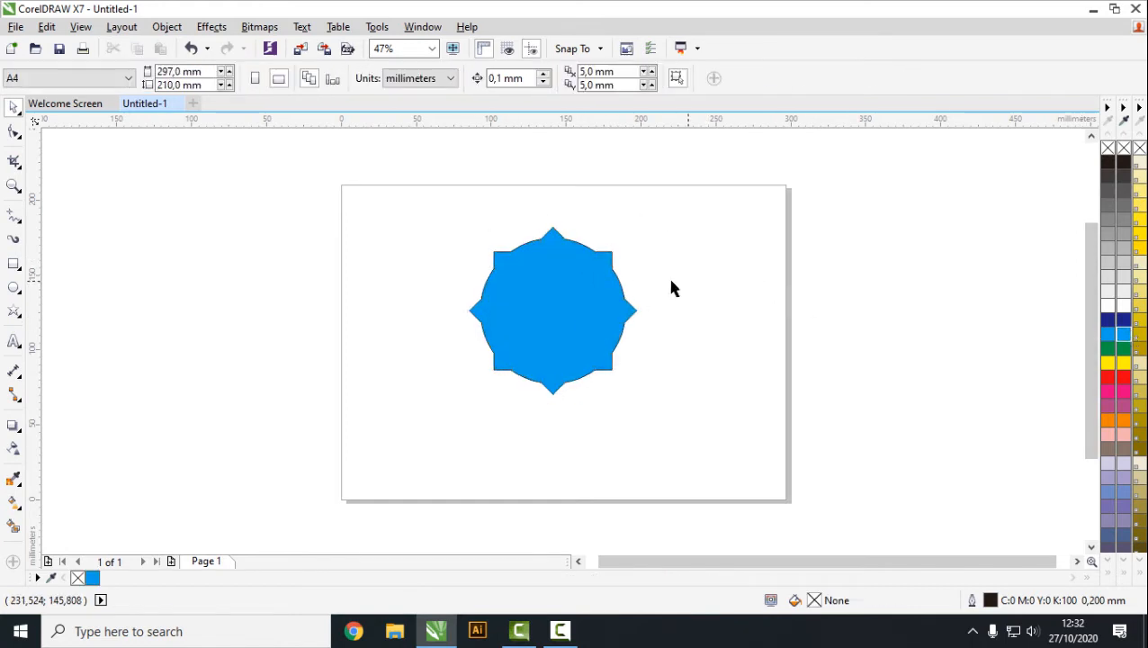
{"action": "left_click", "coordinate": [576, 288]}
{"action": "left_click", "coordinate": [731, 297]}
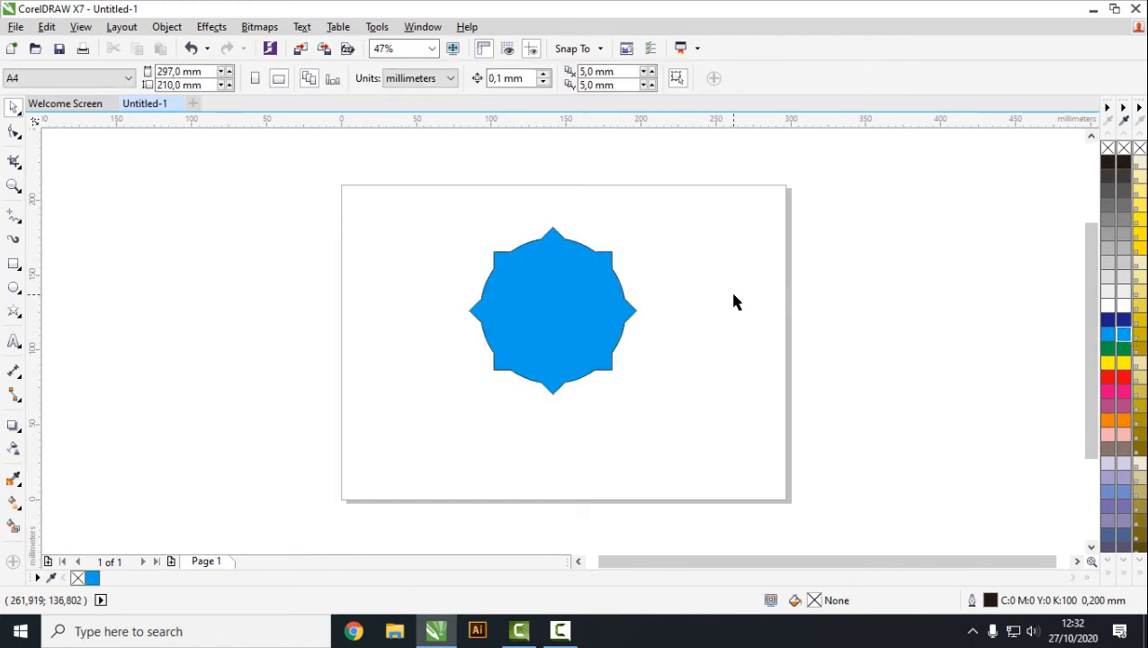
Copy the cyan eight-pointed shape and paste a duplicate in place over it.
{"action": "left_click", "coordinate": [590, 297]}
{"action": "left_click", "coordinate": [137, 48]}
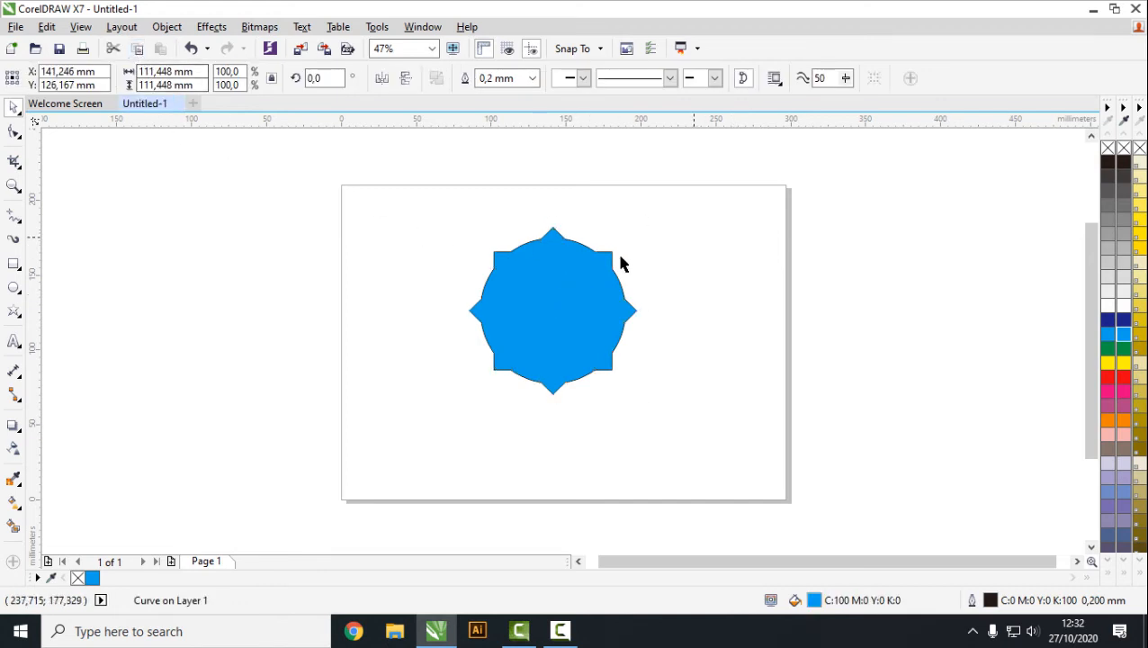
{"action": "left_click", "coordinate": [561, 243]}
{"action": "left_click", "coordinate": [136, 48]}
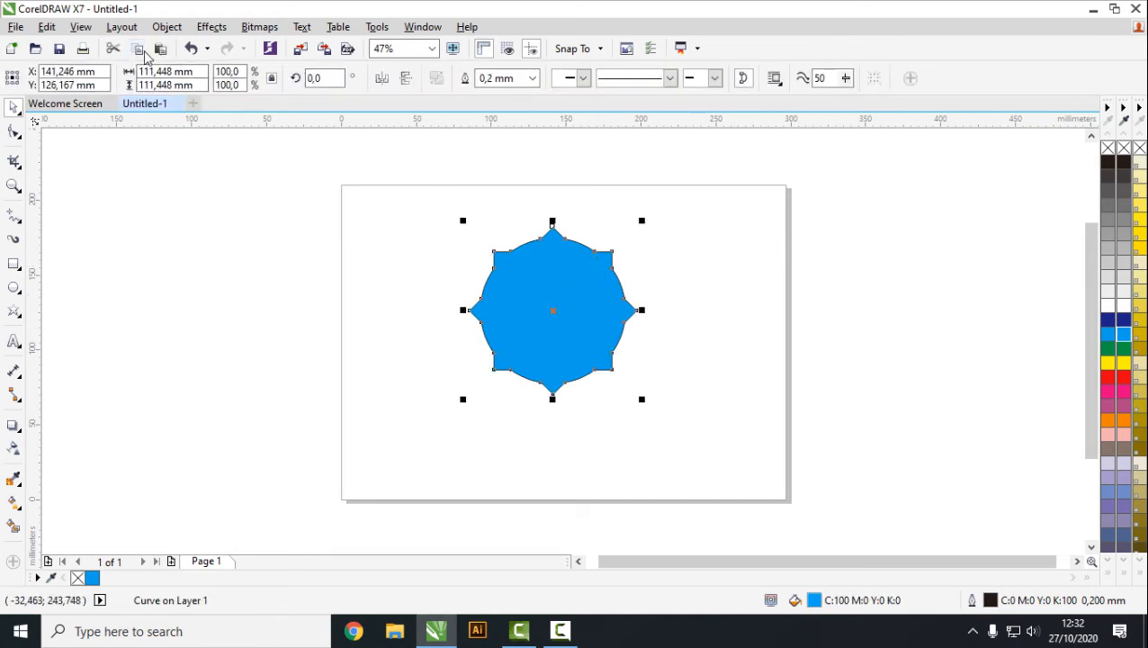
{"action": "left_click", "coordinate": [158, 48]}
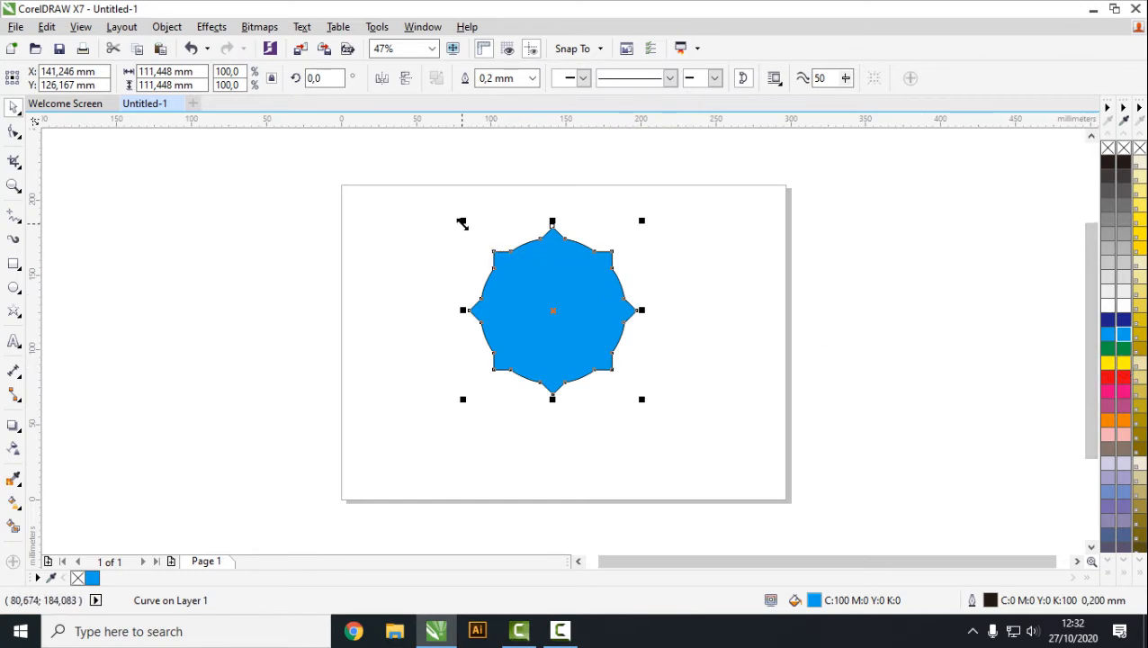
Shrink the duplicate about its centre to about 104 mm wide and fill it with yellow (C:0 M:0 Y:100 K:0).
{"action": "left_click_drag", "start_coordinate": [461, 223], "coordinate": [466, 226]}
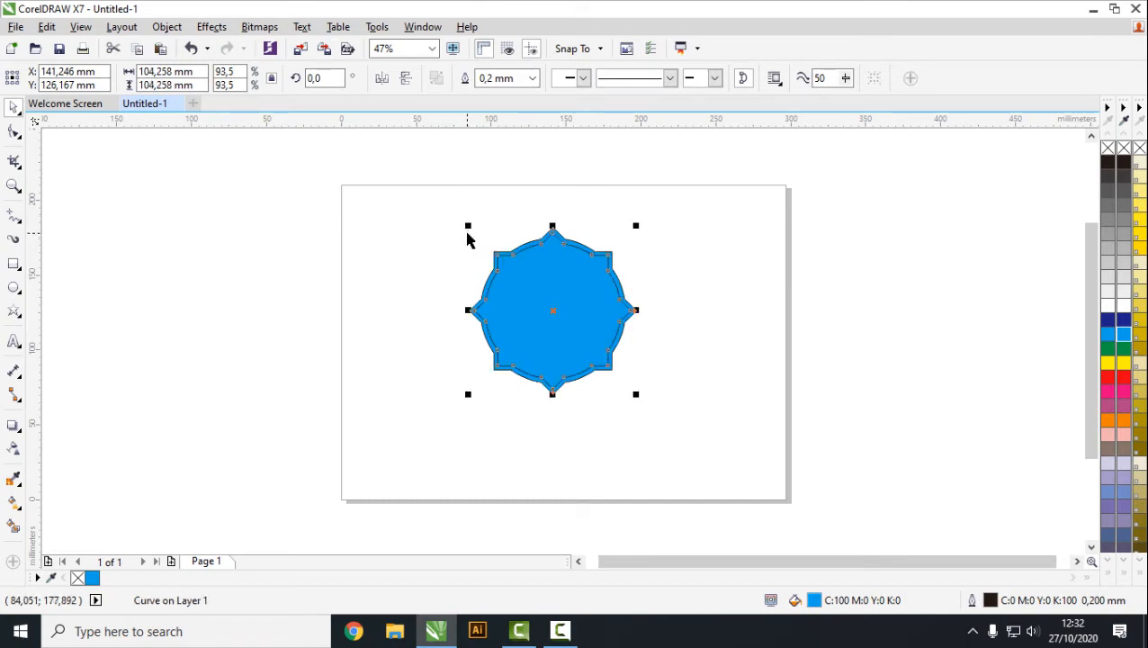
{"action": "left_click", "coordinate": [1125, 364]}
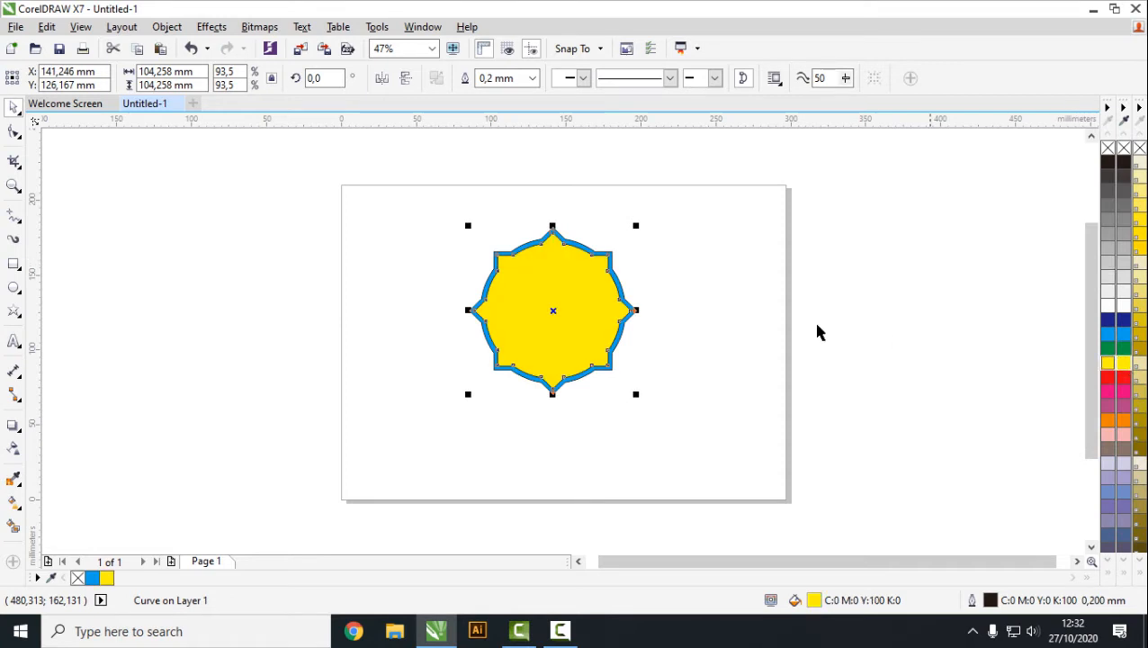
{"action": "left_click", "coordinate": [760, 315]}
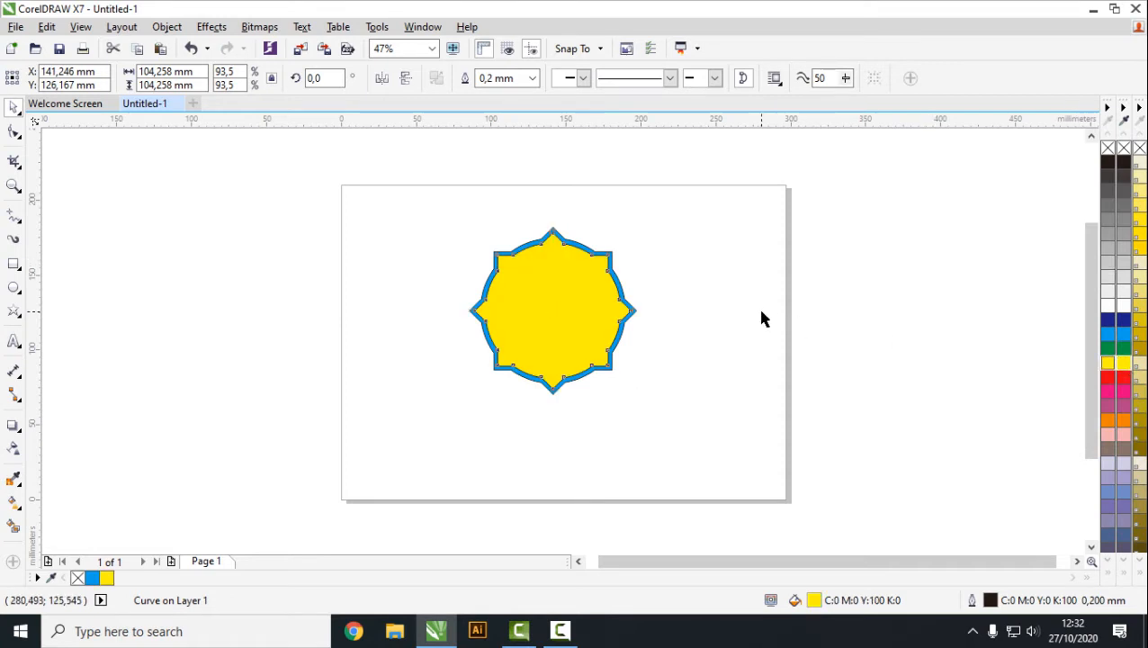
Draw a circle about 94 mm in diameter and centre it on the yellow eight-pointed shape.
{"action": "left_click", "coordinate": [13, 287]}
{"action": "left_click_drag", "start_coordinate": [284, 281], "coordinate": [397, 422]}
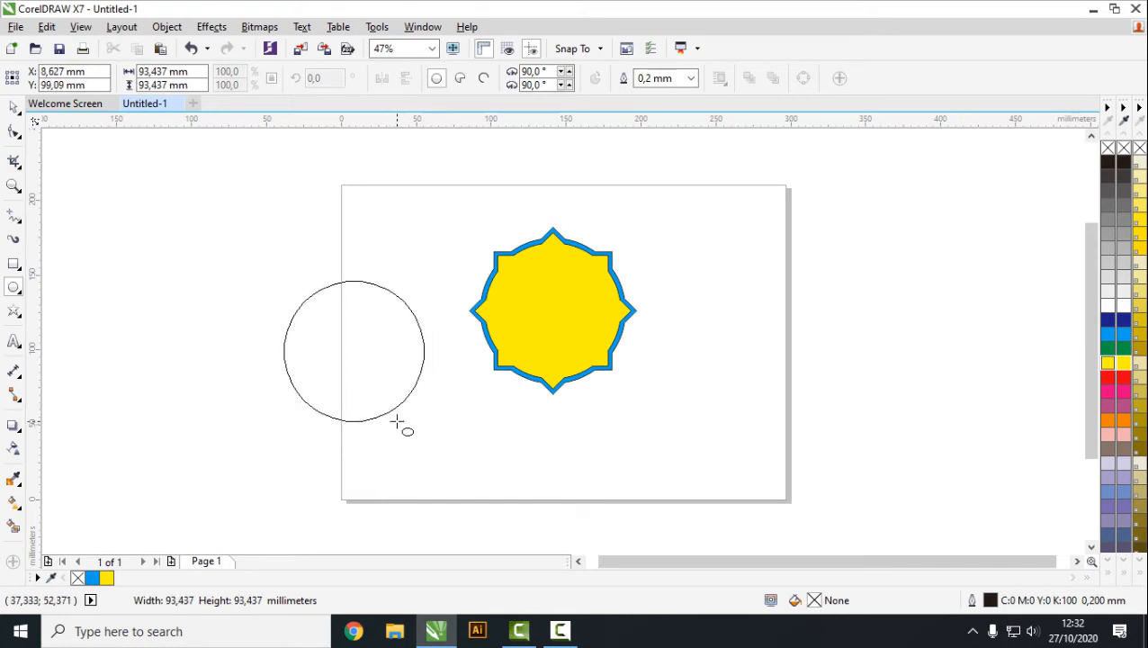
{"action": "left_click_drag", "start_coordinate": [397, 422], "coordinate": [389, 423]}
{"action": "key", "text": "space"}
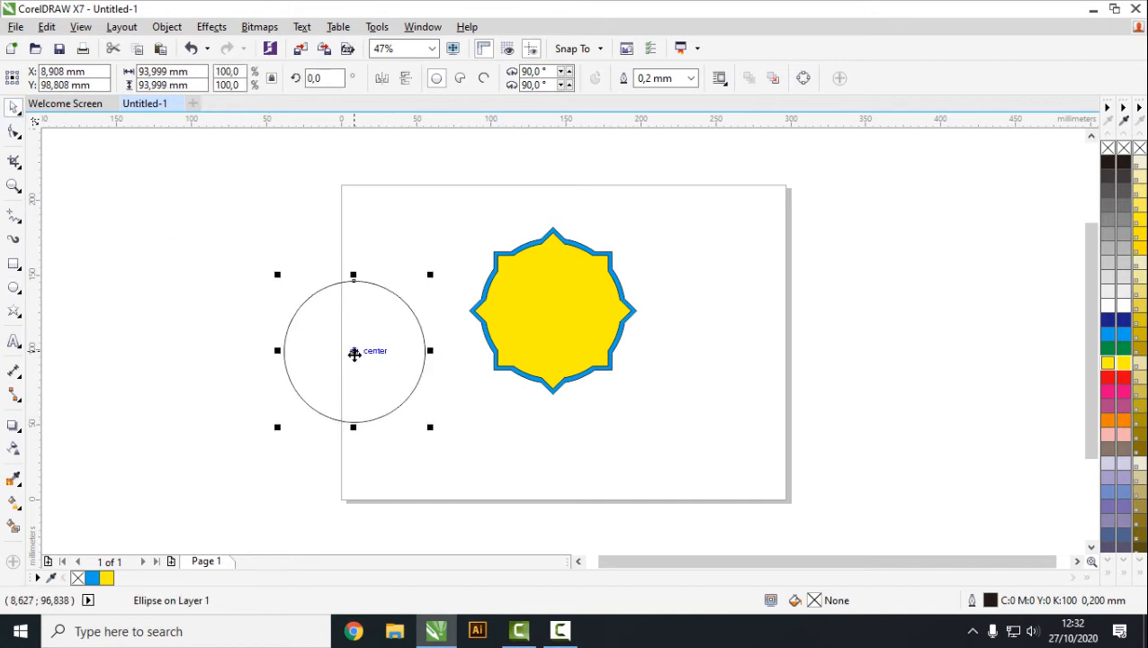
{"action": "left_click_drag", "start_coordinate": [355, 354], "coordinate": [555, 309]}
Shrink the circle about its centre to about 84 mm in diameter, leaving an even yellow band around it.
{"action": "left_click_drag", "start_coordinate": [477, 233], "coordinate": [482, 240]}
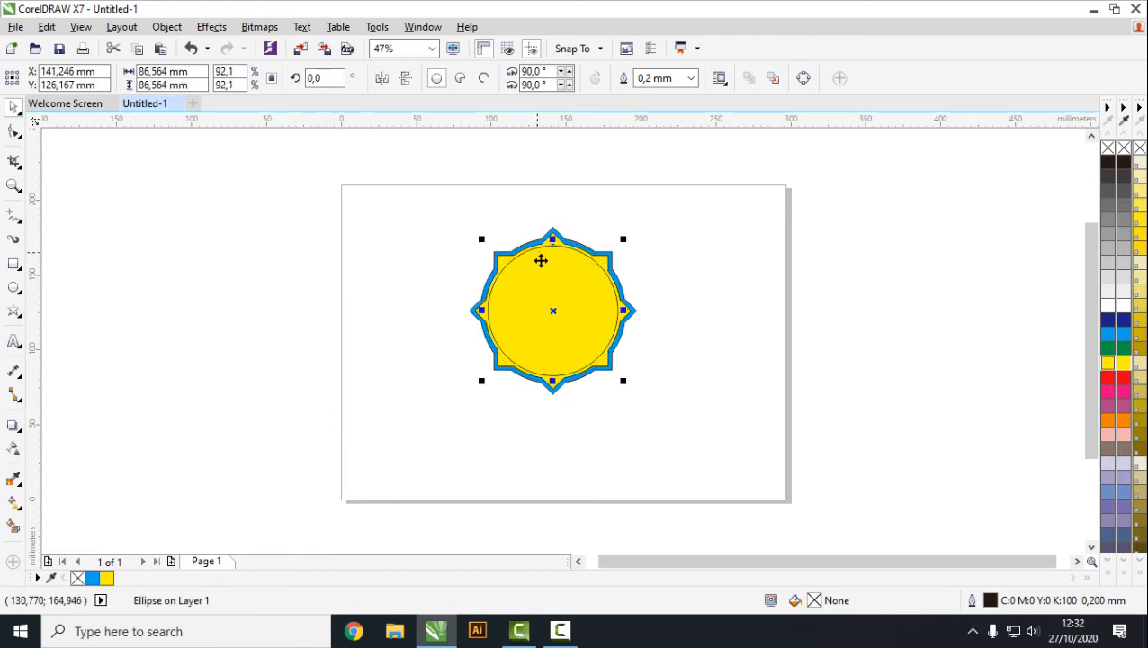
{"action": "scroll", "coordinate": [541, 259], "scroll_direction": "up", "scroll_amount": 4}
{"action": "left_click", "coordinate": [521, 266]}
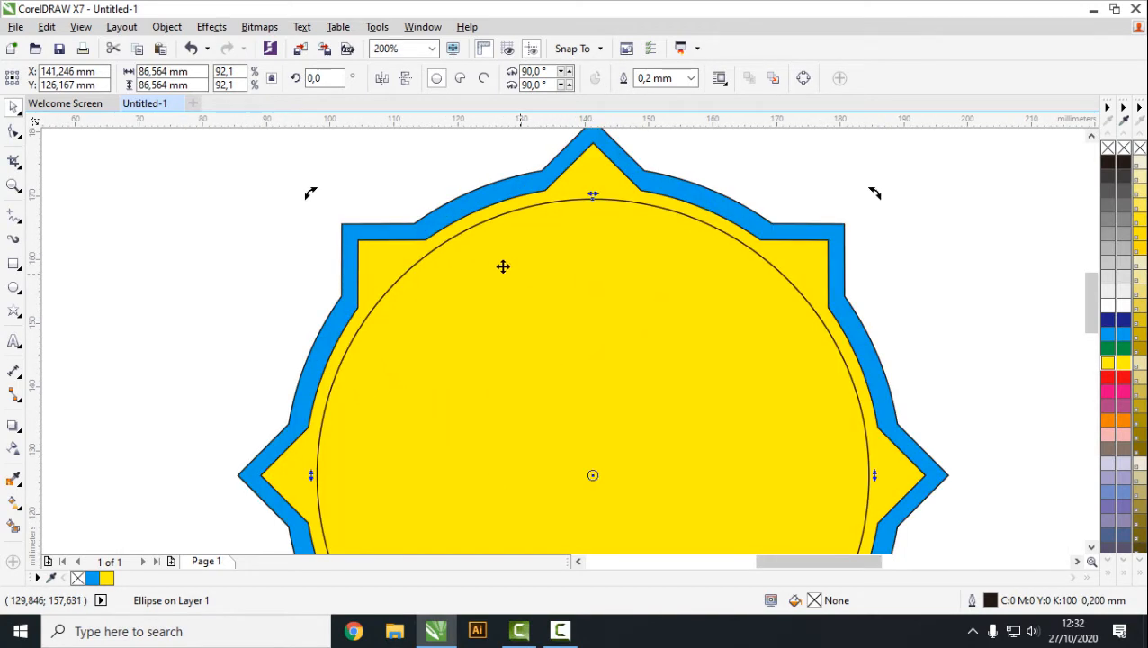
{"action": "left_click", "coordinate": [493, 299]}
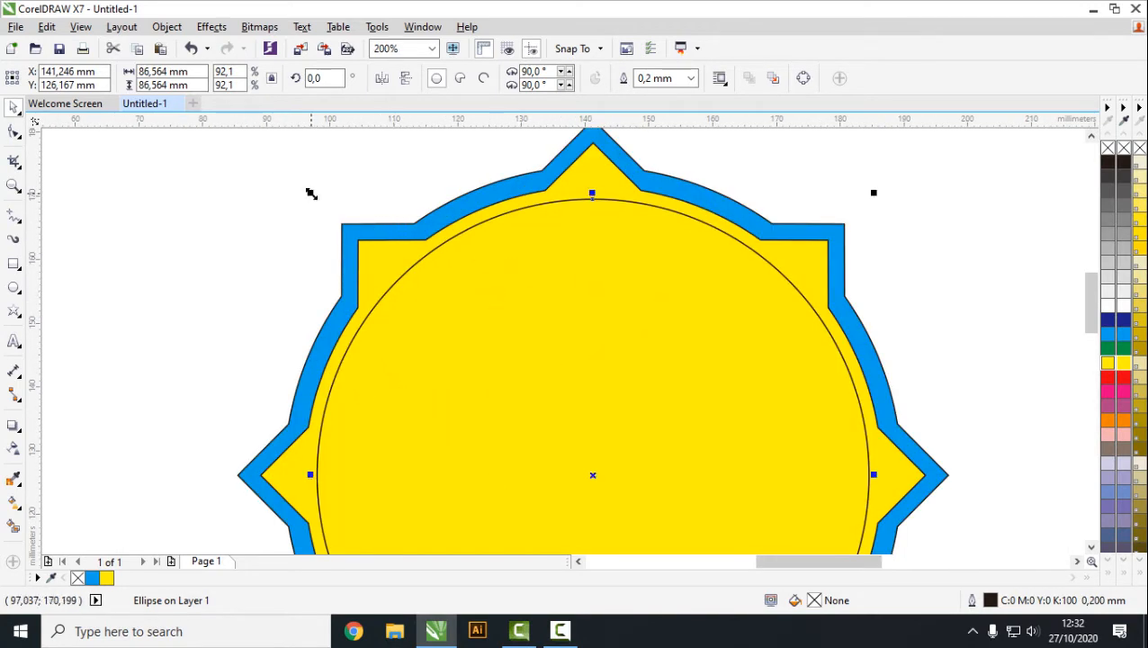
{"action": "left_click_drag", "start_coordinate": [310, 193], "coordinate": [315, 195]}
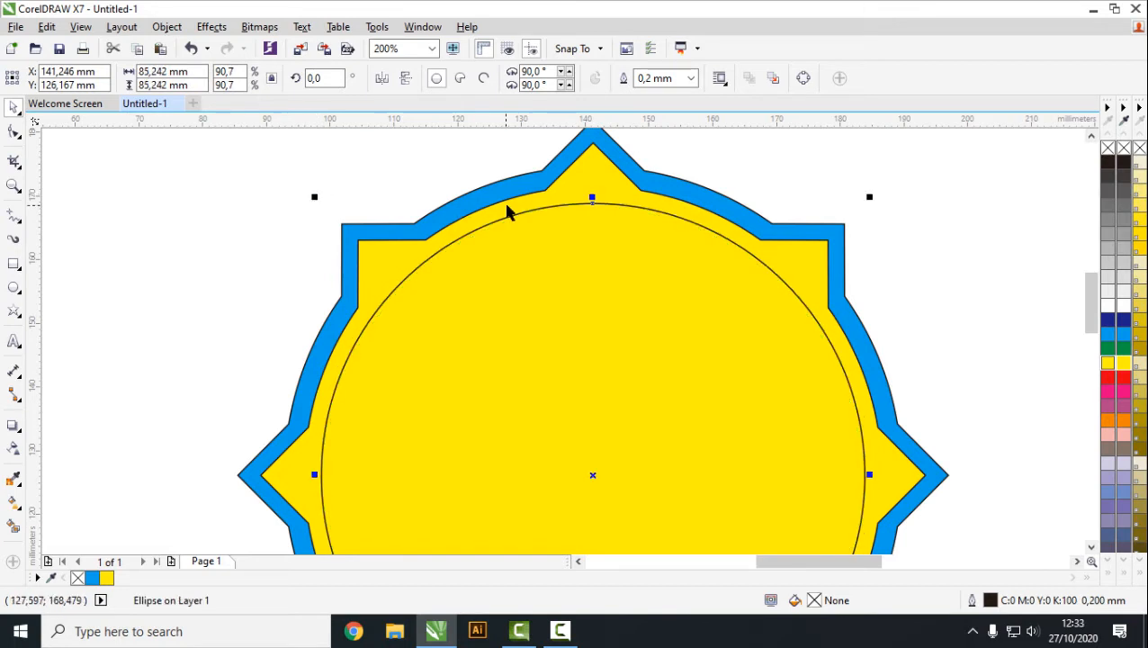
{"action": "left_click", "coordinate": [509, 288]}
{"action": "left_click", "coordinate": [539, 306]}
{"action": "left_click", "coordinate": [504, 298]}
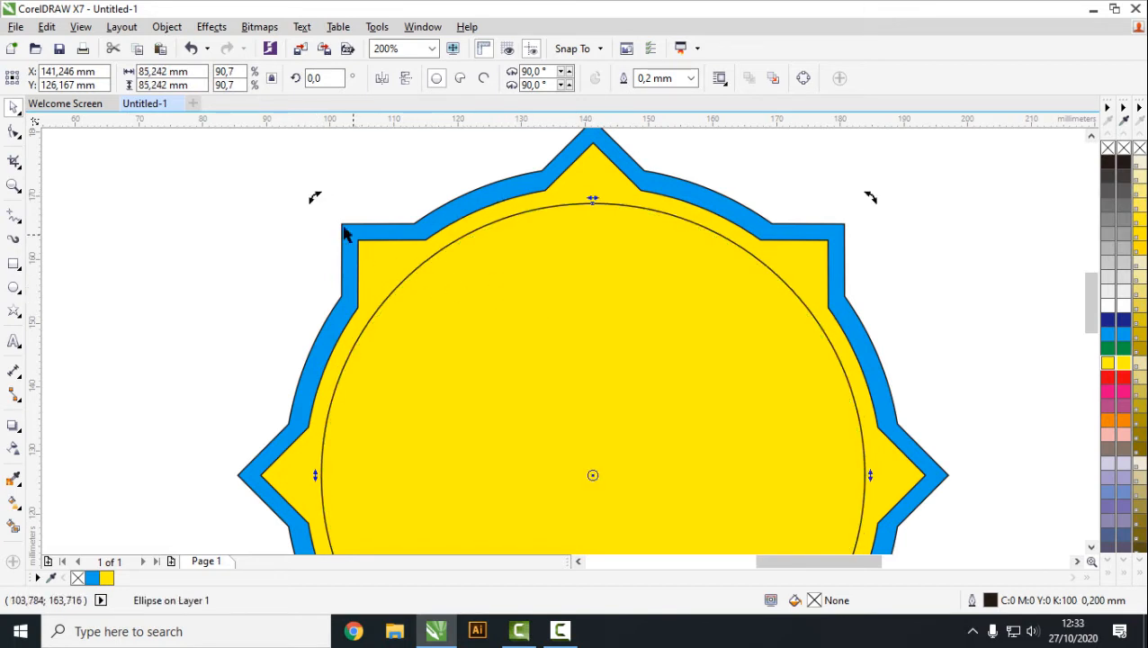
{"action": "left_click", "coordinate": [471, 329]}
{"action": "left_click", "coordinate": [254, 272]}
{"action": "left_click", "coordinate": [480, 341]}
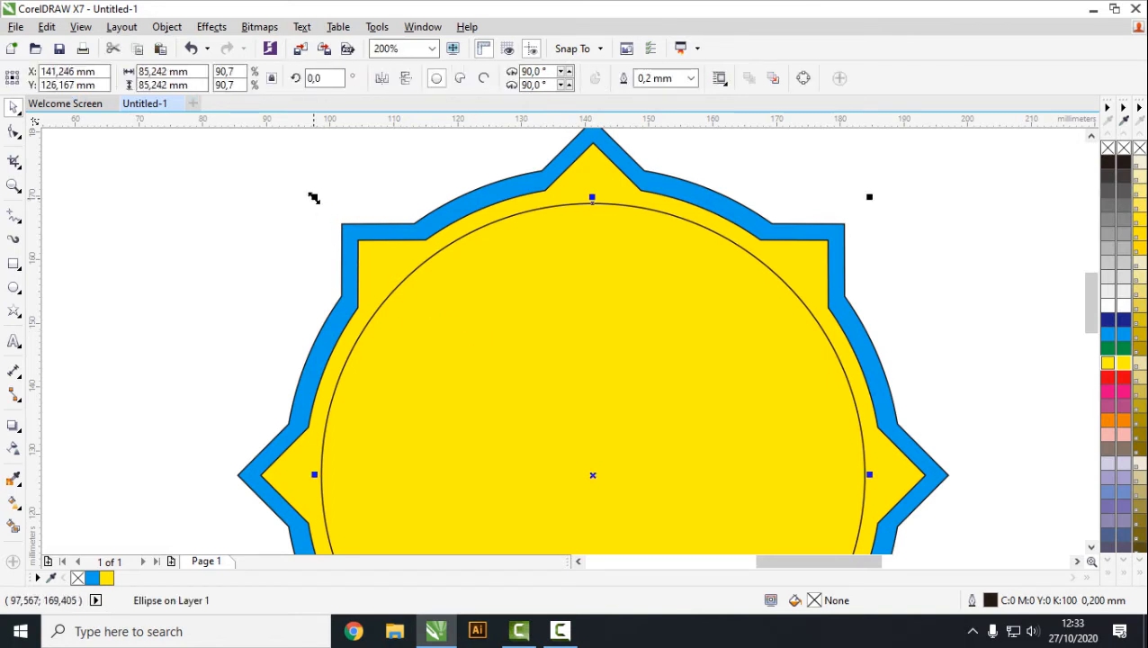
{"action": "left_click_drag", "start_coordinate": [313, 197], "coordinate": [316, 197]}
{"action": "scroll", "coordinate": [495, 297], "scroll_direction": "down", "scroll_amount": 2}
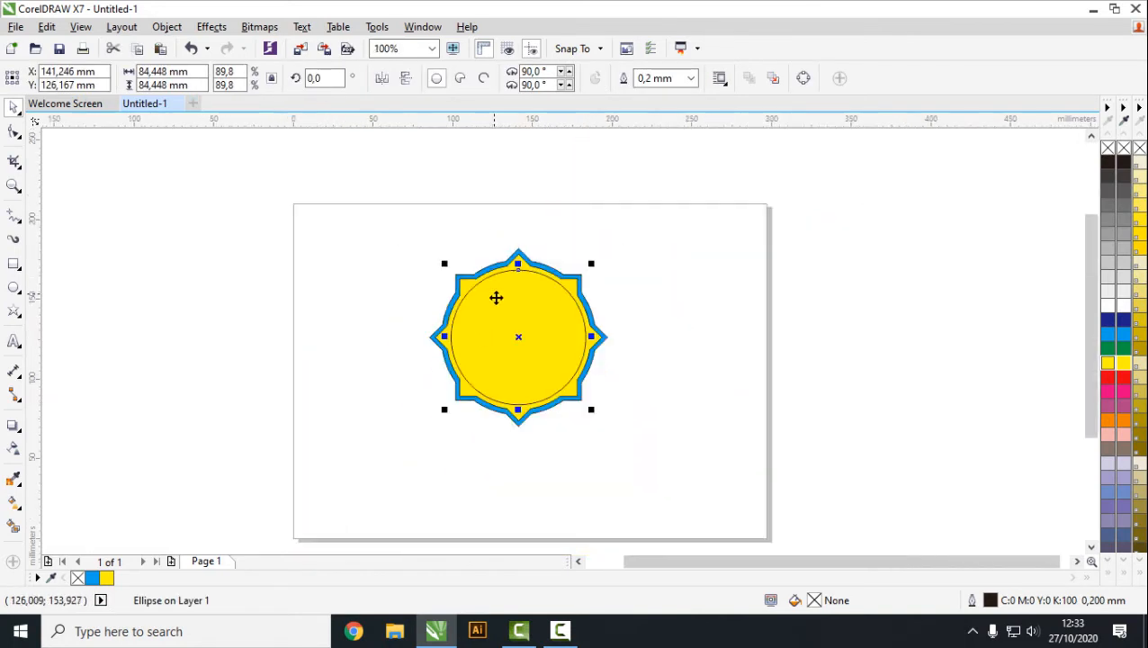
Fill the inner circle with cyan (C:100 M:0 Y:0 K:0) and deselect it.
{"action": "left_click", "coordinate": [1124, 334]}
{"action": "left_click", "coordinate": [681, 306]}
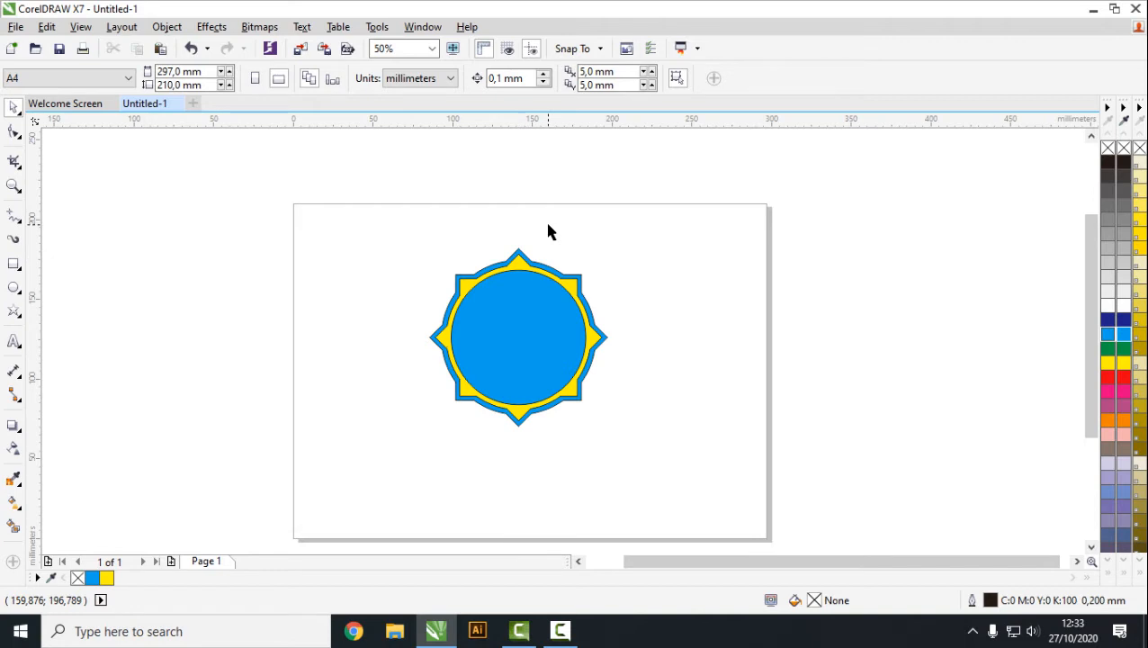
{"action": "left_click", "coordinate": [511, 326]}
{"action": "left_click", "coordinate": [681, 316]}
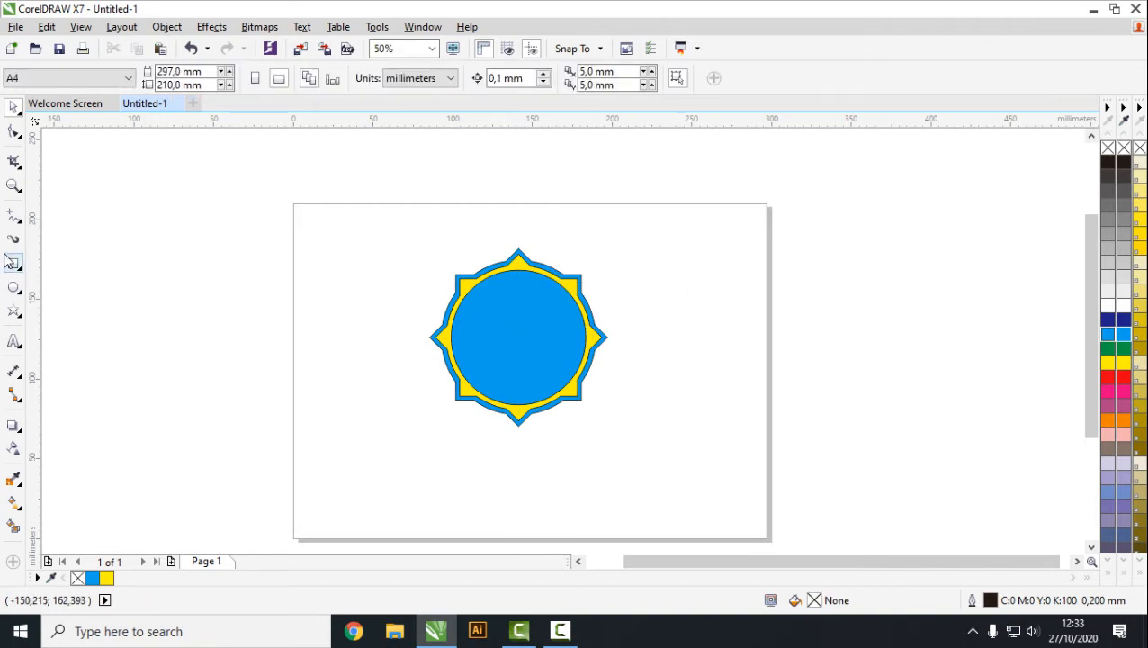
Add the artistic text "SEKOLAH MENENGAH KEJURUAN NEGERI 2" on one line below the emblem.
{"action": "left_click", "coordinate": [13, 341]}
{"action": "left_click", "coordinate": [382, 475]}
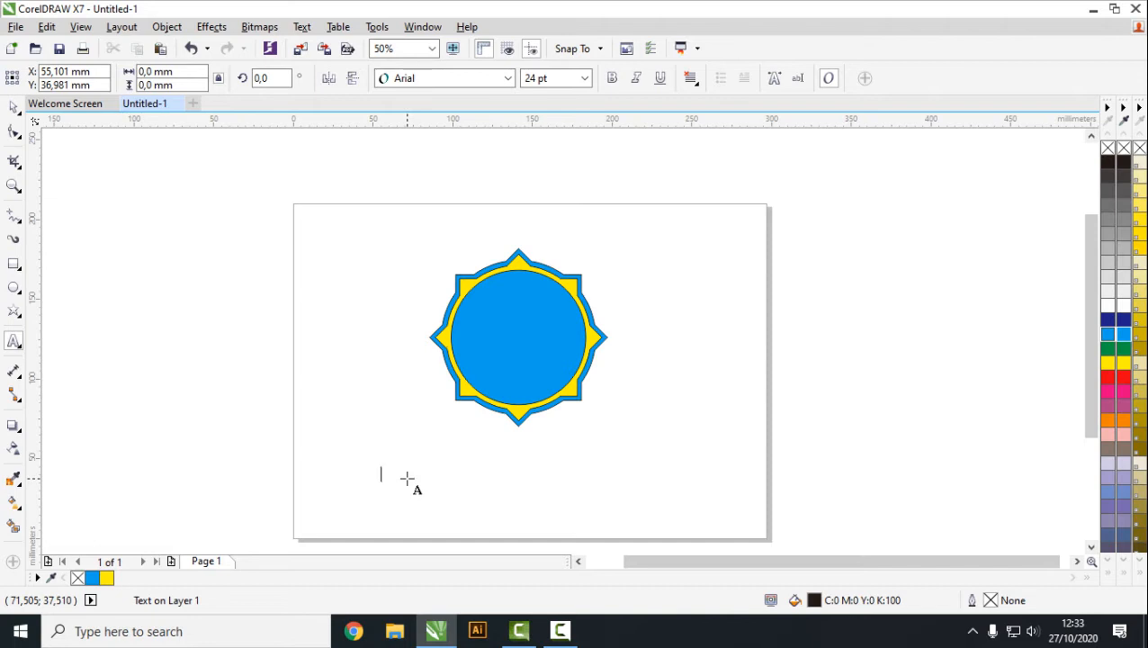
{"action": "type", "text": "SEKOLAH"}
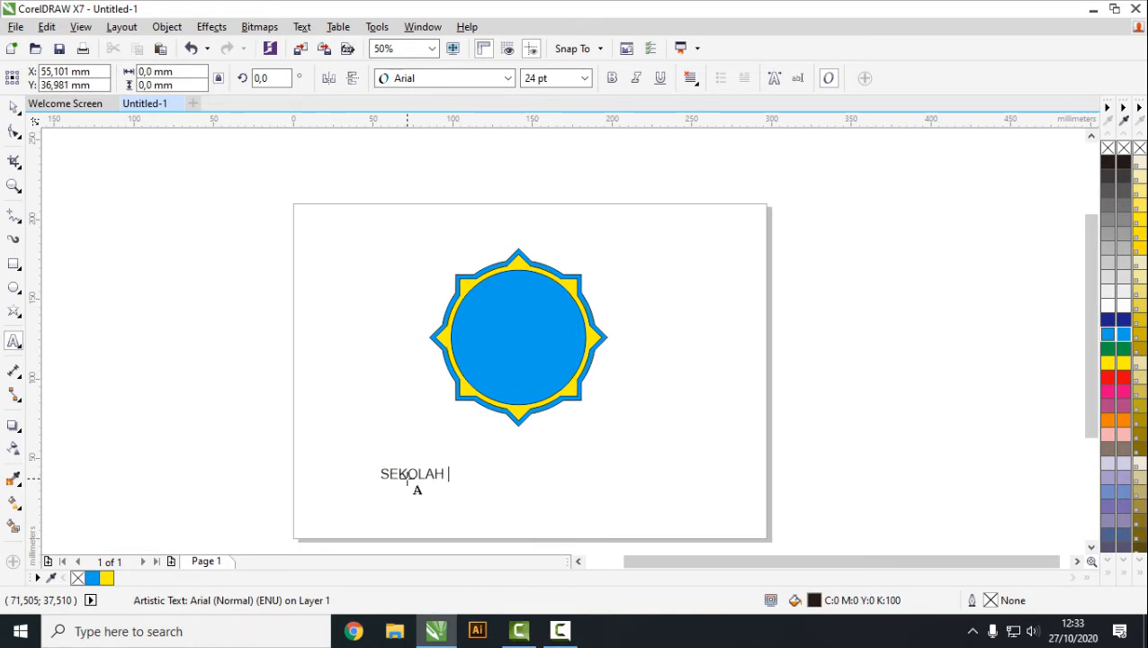
{"action": "type", "text": " MENENGAH KEJURUAN NEGERI 2"}
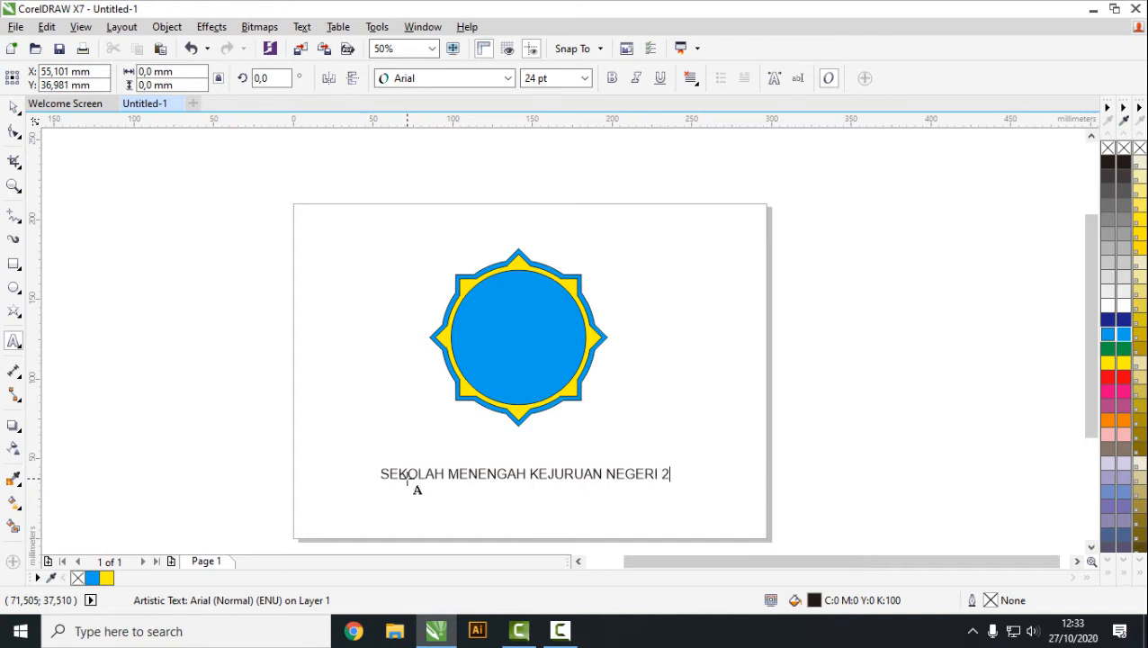
{"action": "key", "text": "Escape"}
Set the font size of the school name text to 18 pt.
{"action": "left_click", "coordinate": [585, 79]}
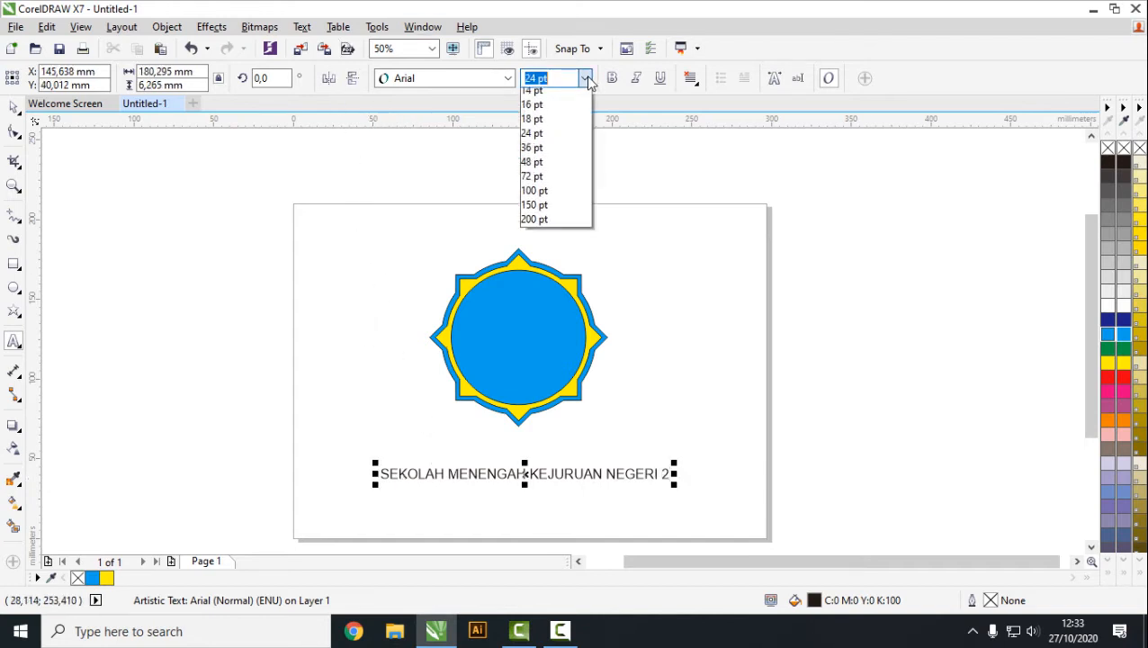
{"action": "left_click", "coordinate": [559, 226]}
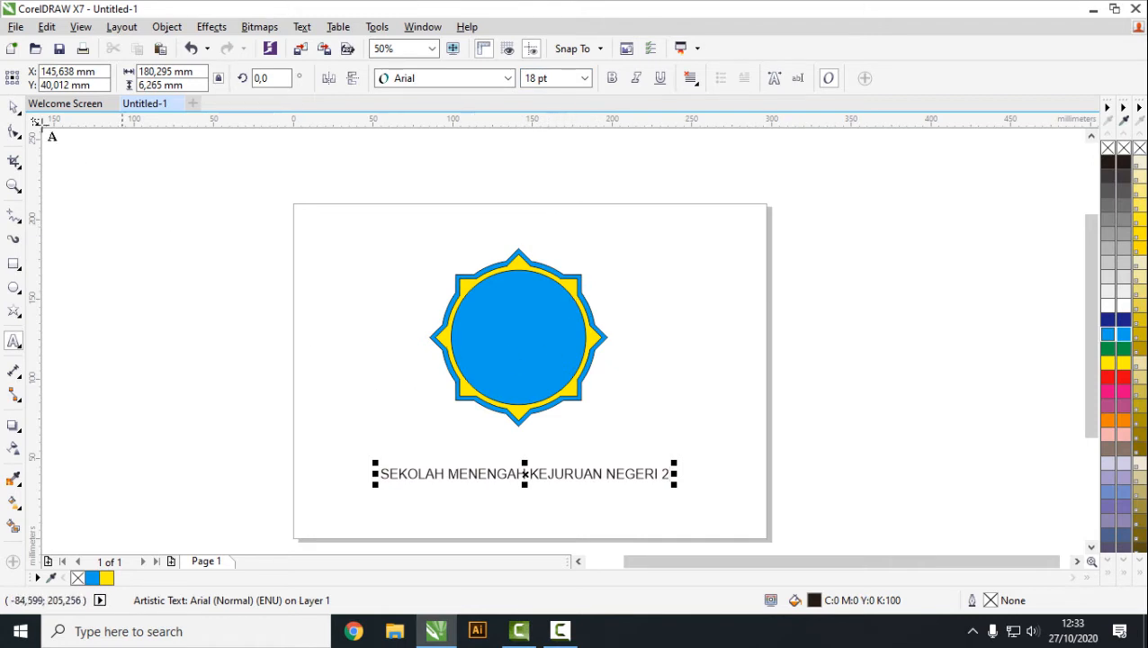
{"action": "left_click", "coordinate": [13, 106]}
{"action": "left_click", "coordinate": [744, 448]}
{"action": "left_click_drag", "start_coordinate": [638, 480], "coordinate": [640, 477]}
{"action": "left_click", "coordinate": [585, 78]}
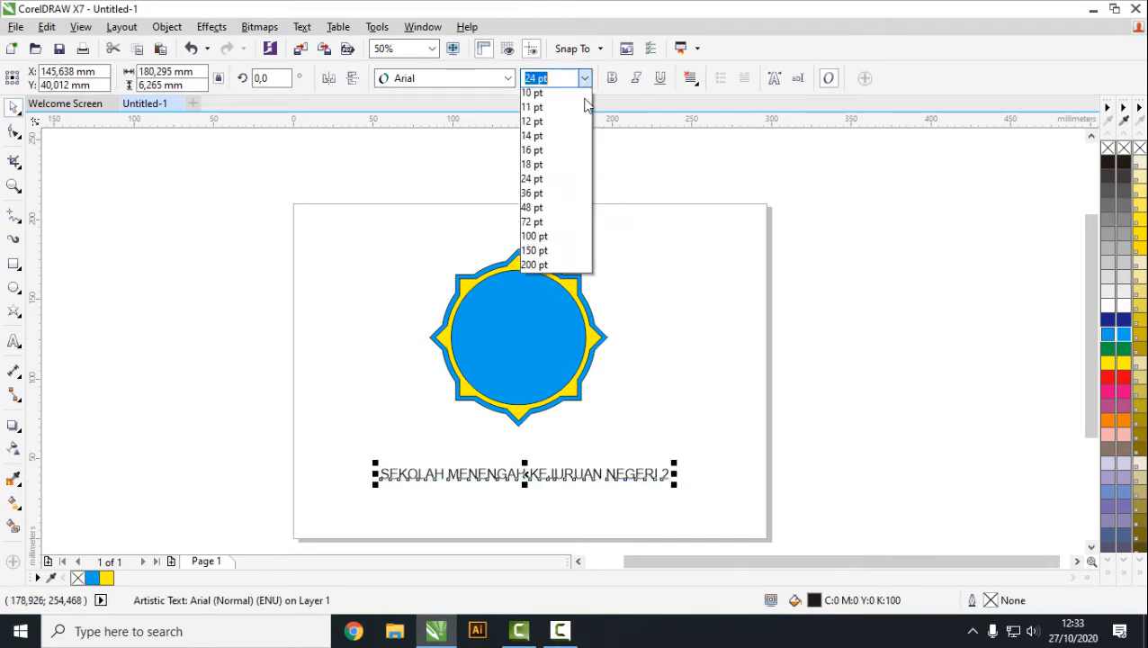
{"action": "left_click", "coordinate": [538, 223]}
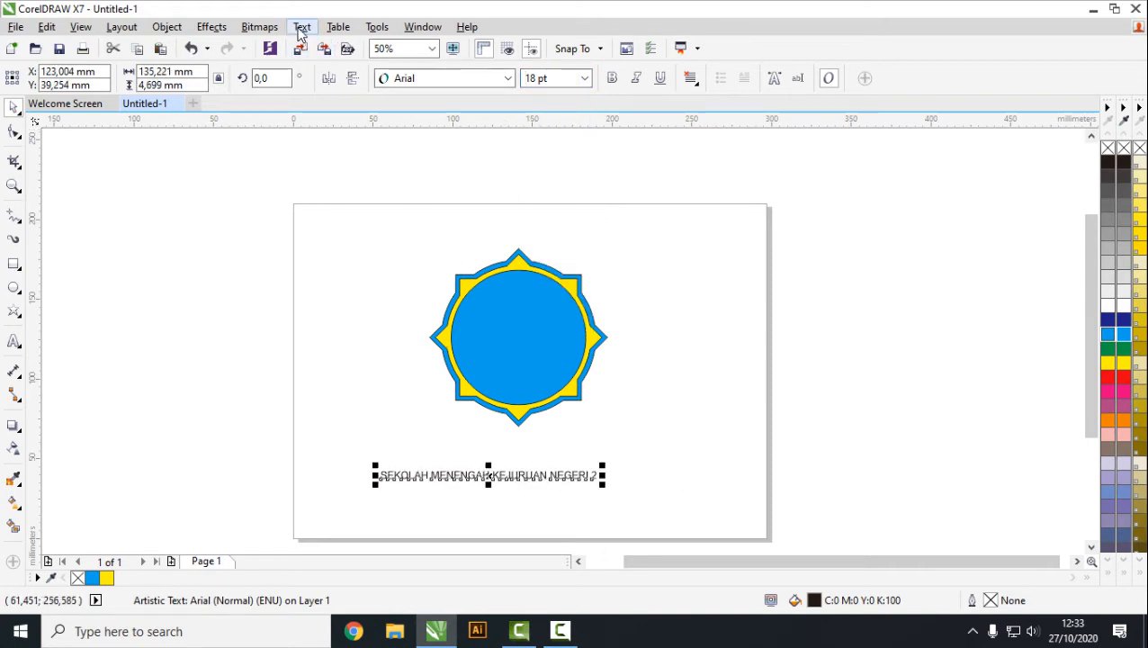
{"action": "left_click", "coordinate": [301, 27]}
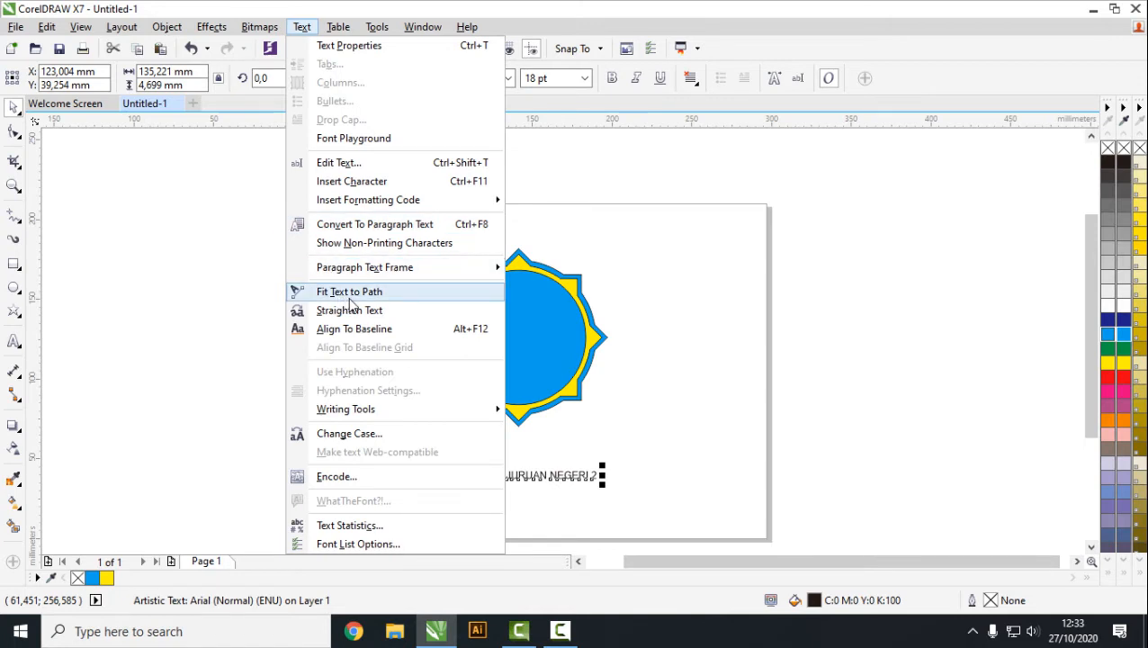
{"action": "left_click", "coordinate": [927, 294]}
{"action": "left_click", "coordinate": [626, 481]}
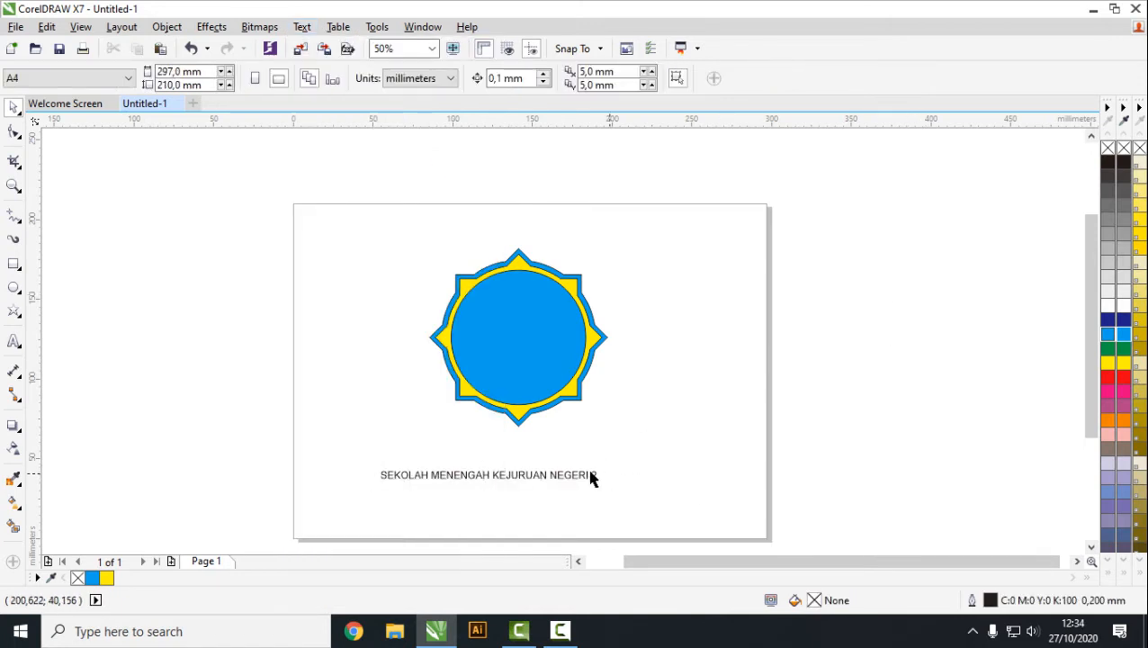
Fit the school name text to the path of the cyan circle, curved along the inside of its upper edge.
{"action": "left_click_drag", "start_coordinate": [729, 457], "coordinate": [360, 518]}
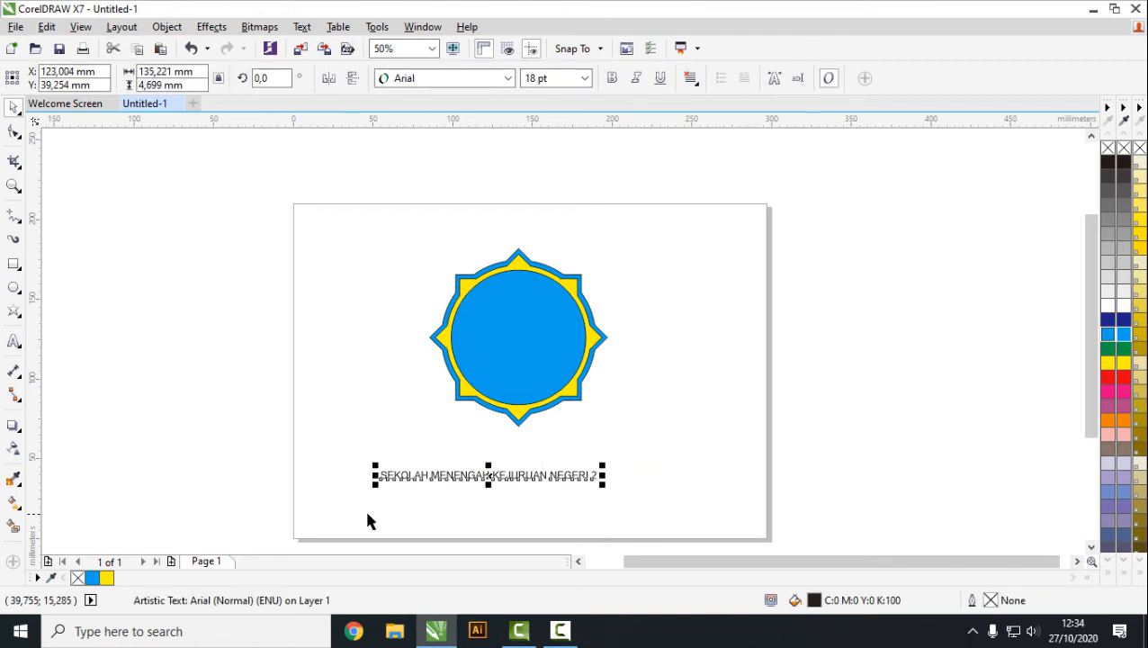
{"action": "left_click_drag", "start_coordinate": [680, 453], "coordinate": [322, 520]}
{"action": "left_click", "coordinate": [303, 27]}
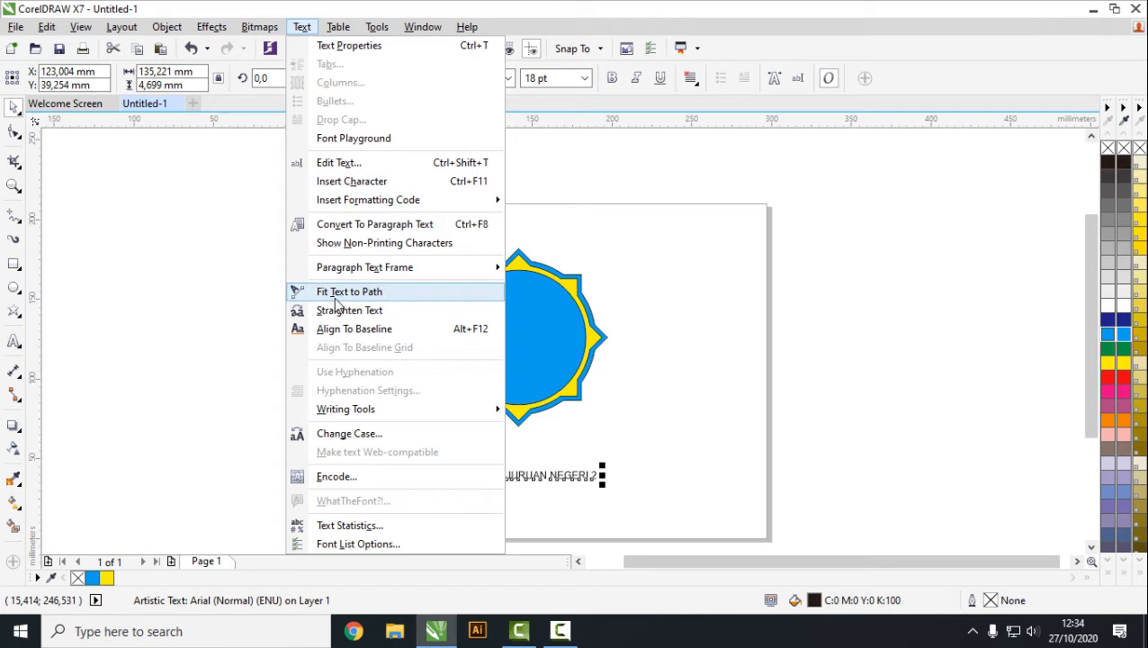
{"action": "left_click", "coordinate": [385, 298]}
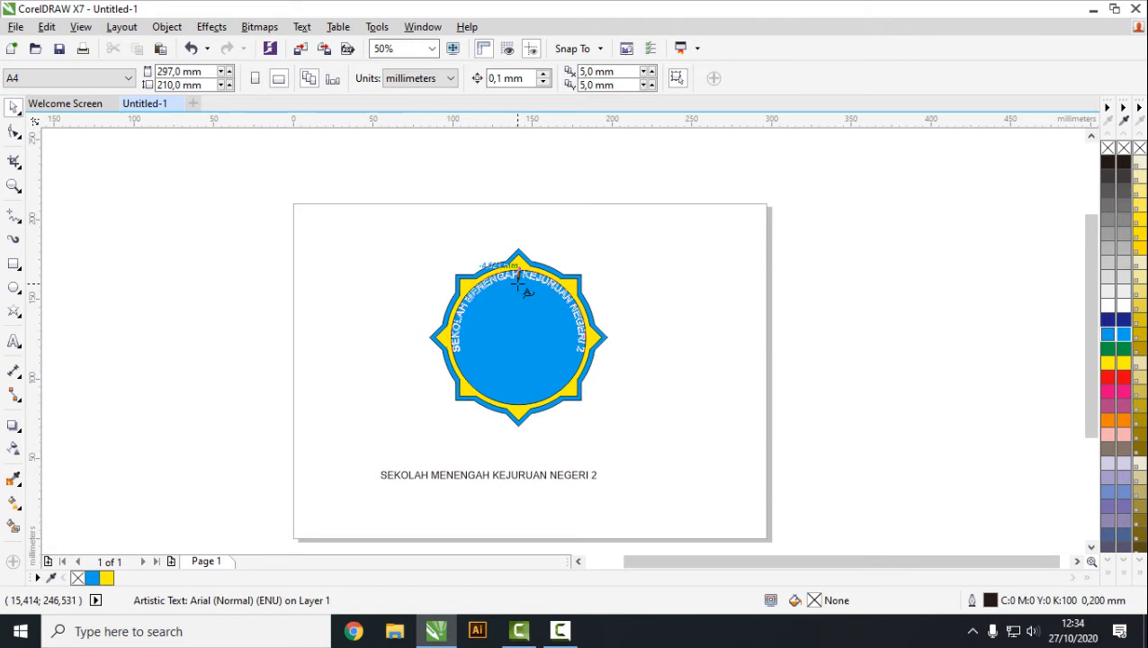
{"action": "left_click", "coordinate": [519, 285]}
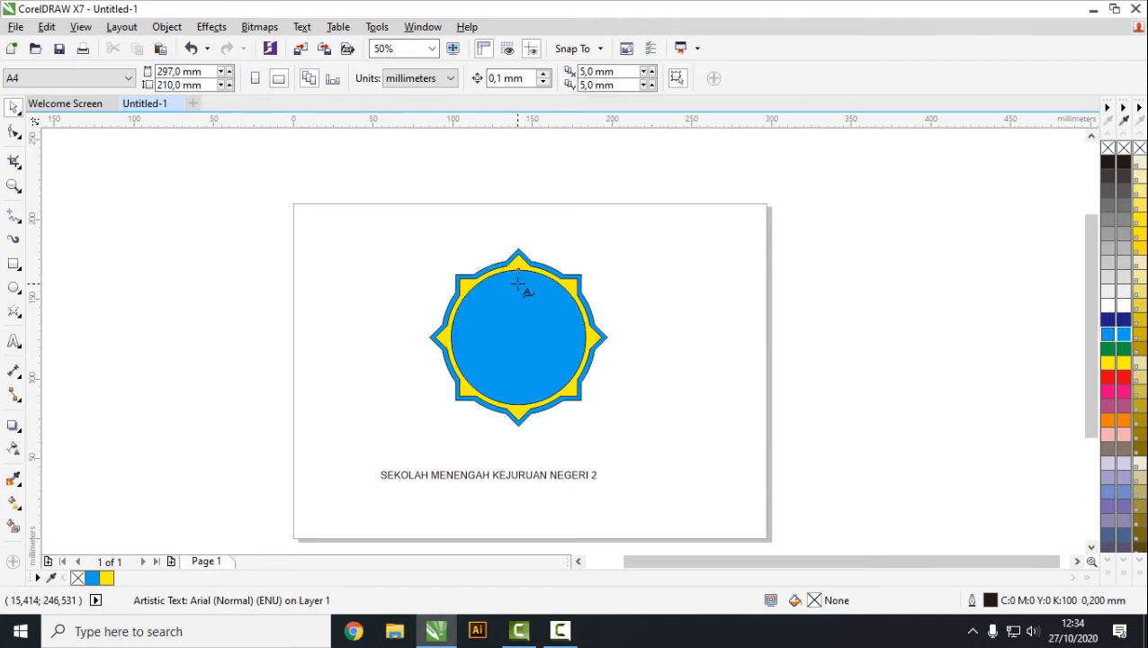
Move the curved text further inside the circle, to an offset of -8.0 mm from the path.
{"action": "scroll", "coordinate": [538, 281], "scroll_direction": "up", "scroll_amount": 2}
{"action": "scroll", "coordinate": [538, 282], "scroll_direction": "up", "scroll_amount": 2}
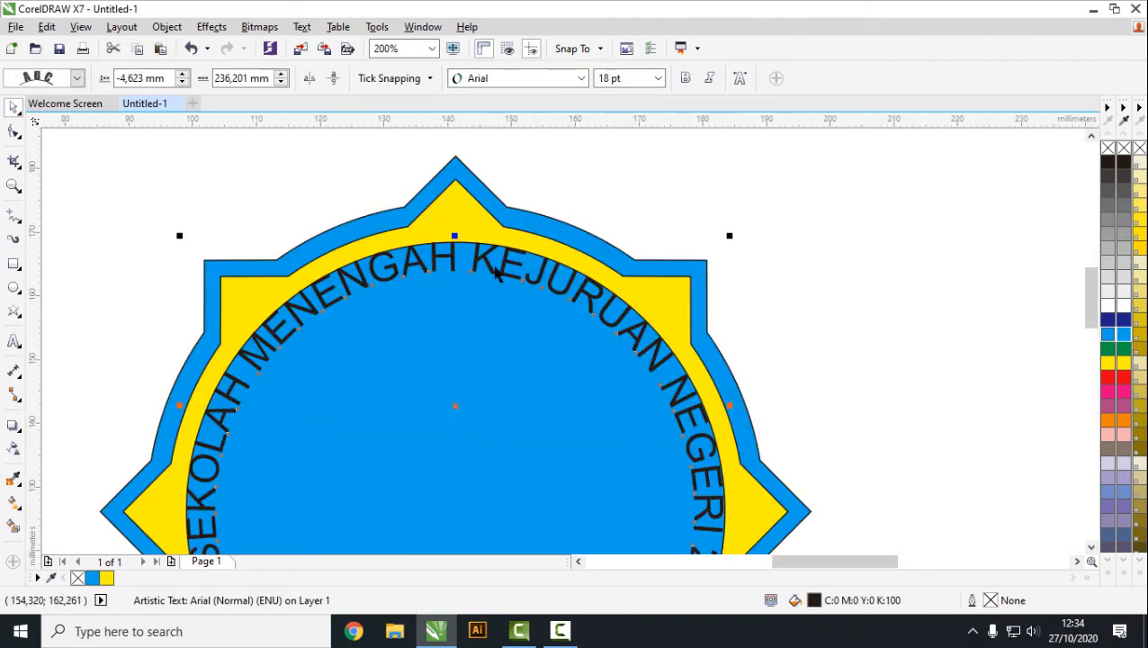
{"action": "left_click_drag", "start_coordinate": [455, 256], "coordinate": [454, 273]}
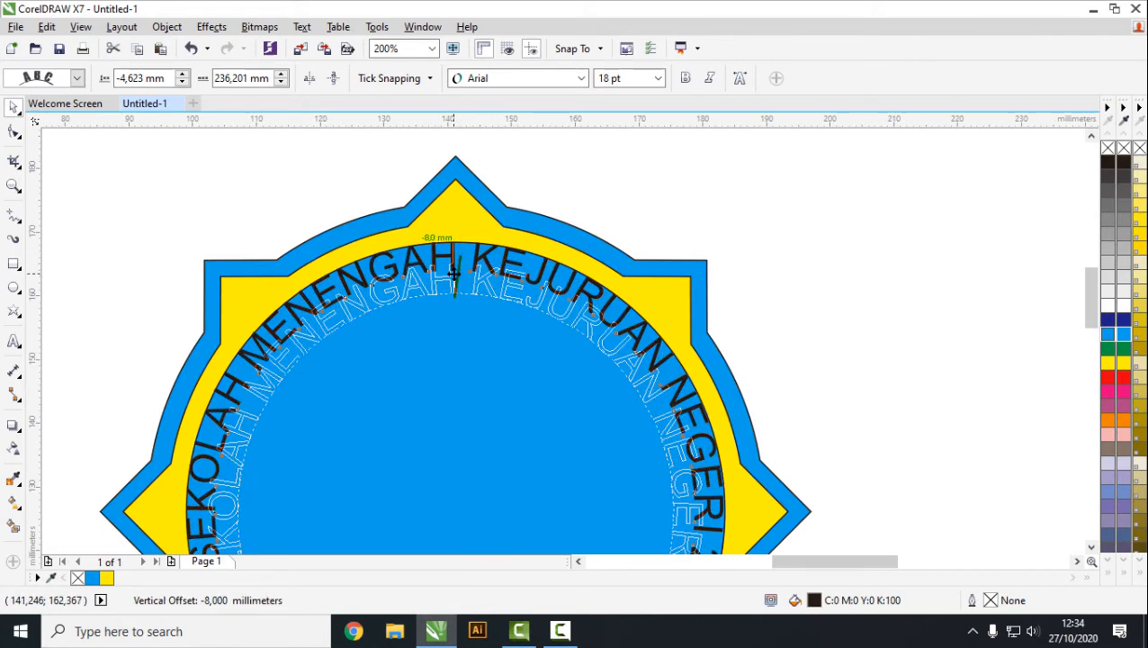
{"action": "left_click_drag", "start_coordinate": [455, 273], "coordinate": [454, 274]}
{"action": "scroll", "coordinate": [560, 298], "scroll_direction": "down", "scroll_amount": 2}
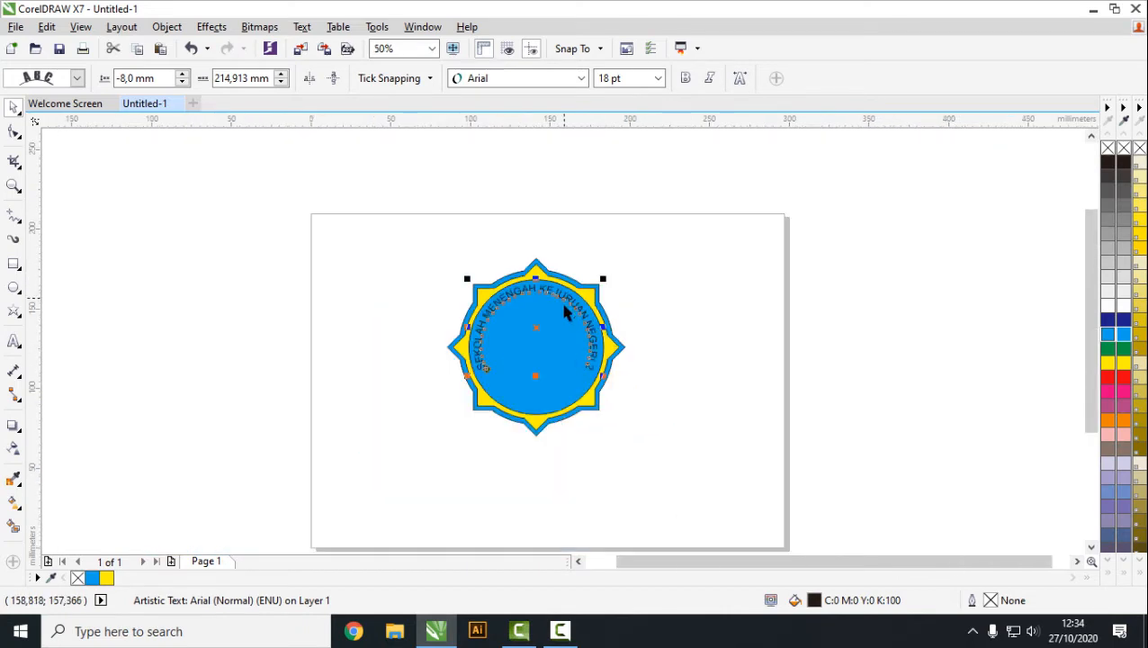
Make the curved "SEKOLAH MENENGAH KEJURUAN NEGERI 2" text bold.
{"action": "scroll", "coordinate": [574, 385], "scroll_direction": "up", "scroll_amount": 1}
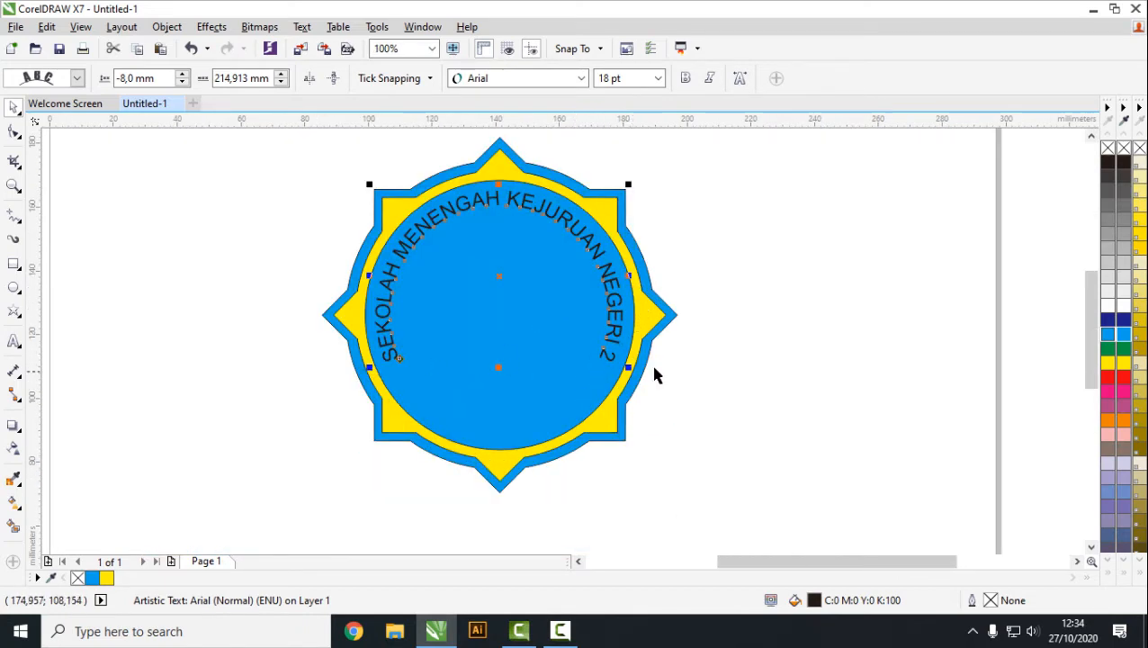
{"action": "left_click", "coordinate": [802, 357]}
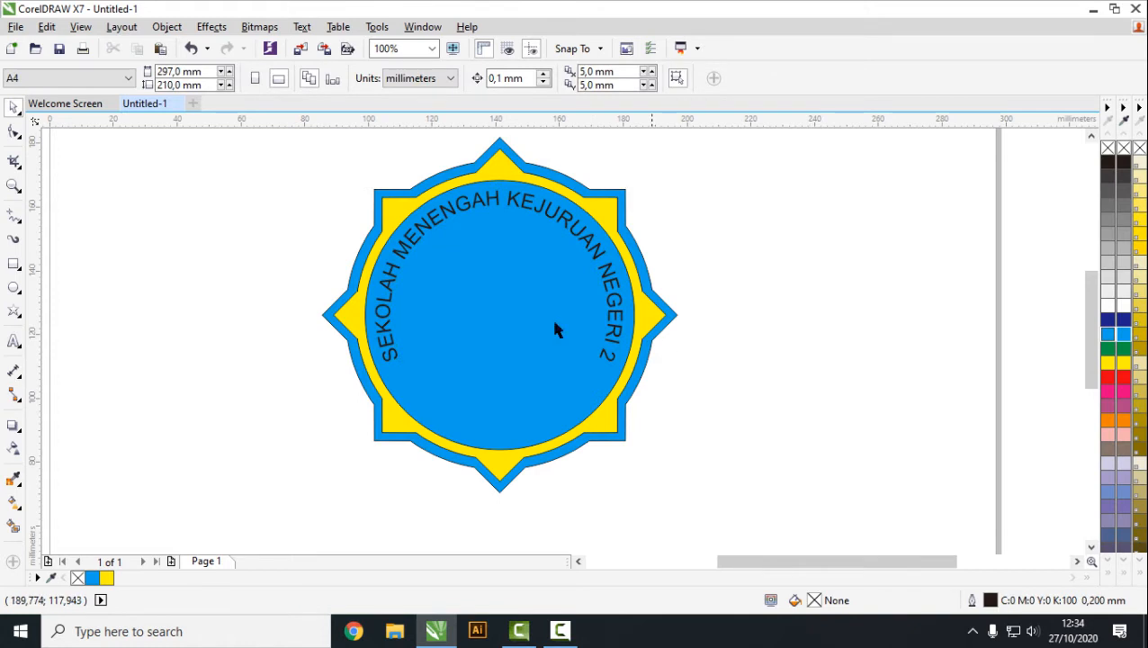
{"action": "left_click", "coordinate": [499, 203]}
{"action": "left_click", "coordinate": [685, 77]}
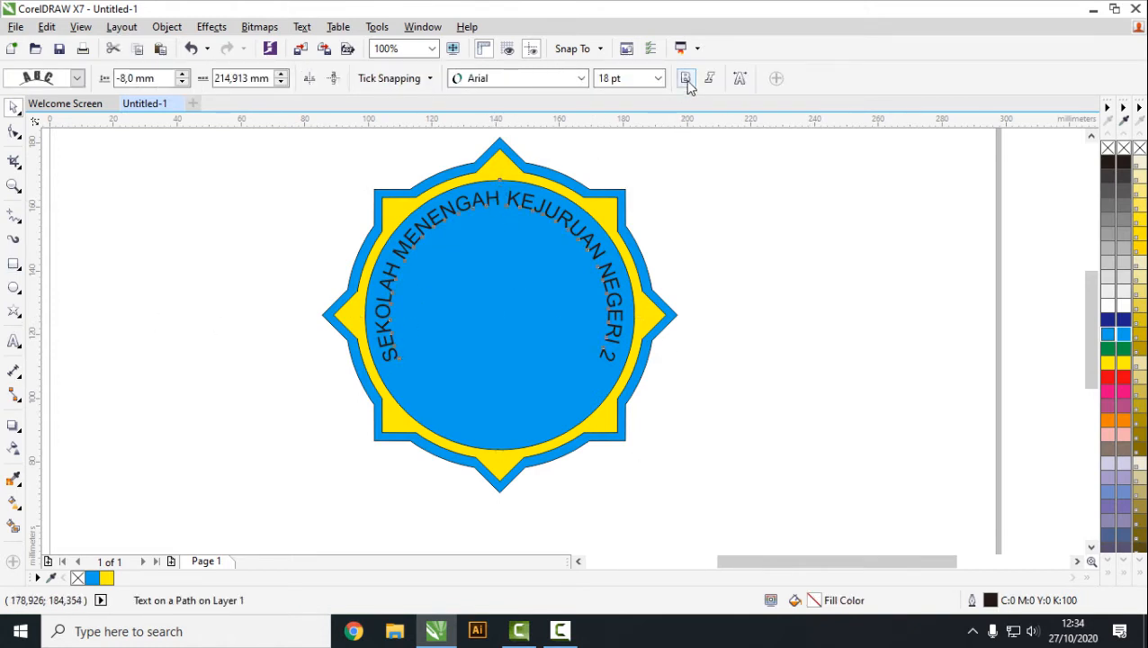
{"action": "left_click", "coordinate": [776, 221]}
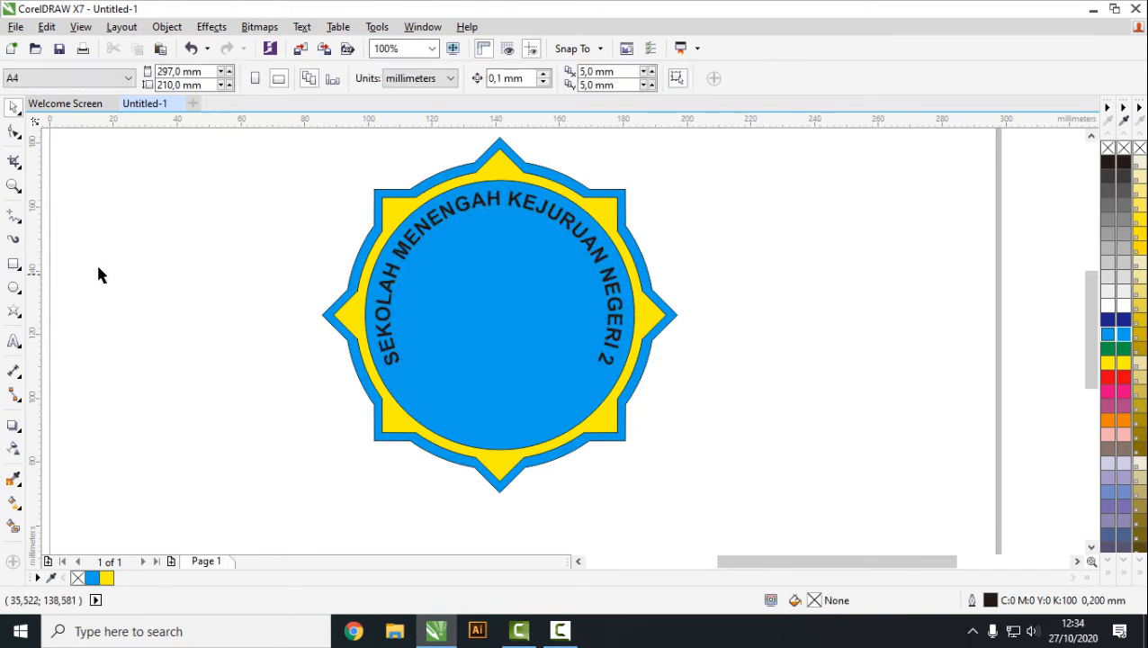
Add the artistic text "YOGYAKARTA" on the empty page area beside the emblem.
{"action": "left_click", "coordinate": [15, 342]}
{"action": "left_click", "coordinate": [159, 390]}
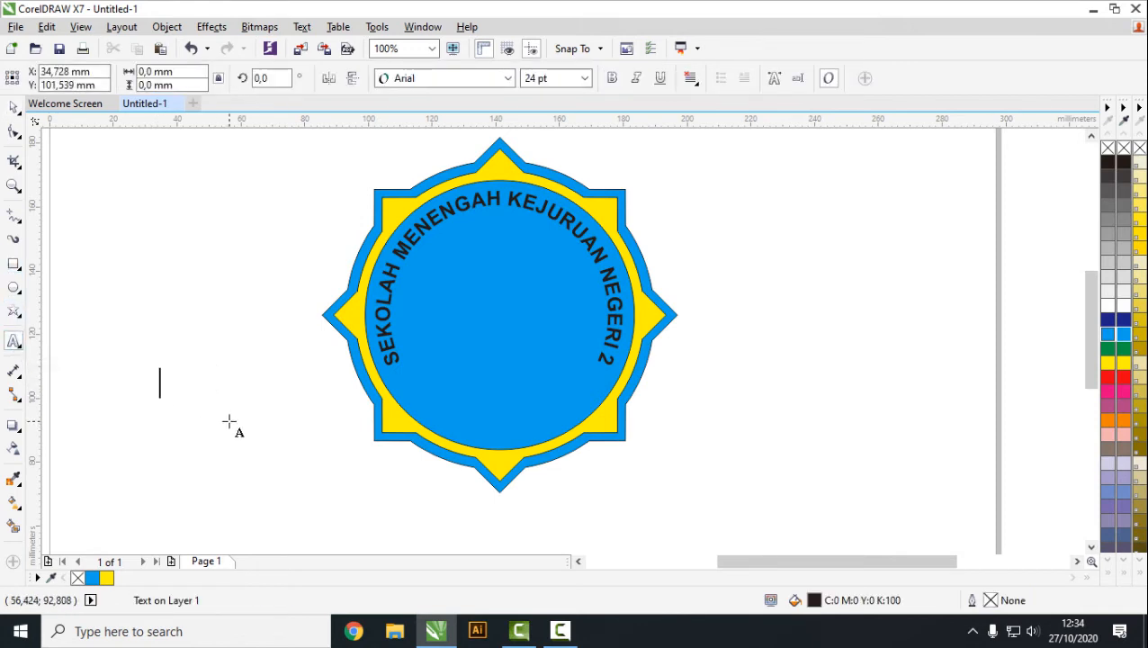
{"action": "type", "text": "YOHY"}
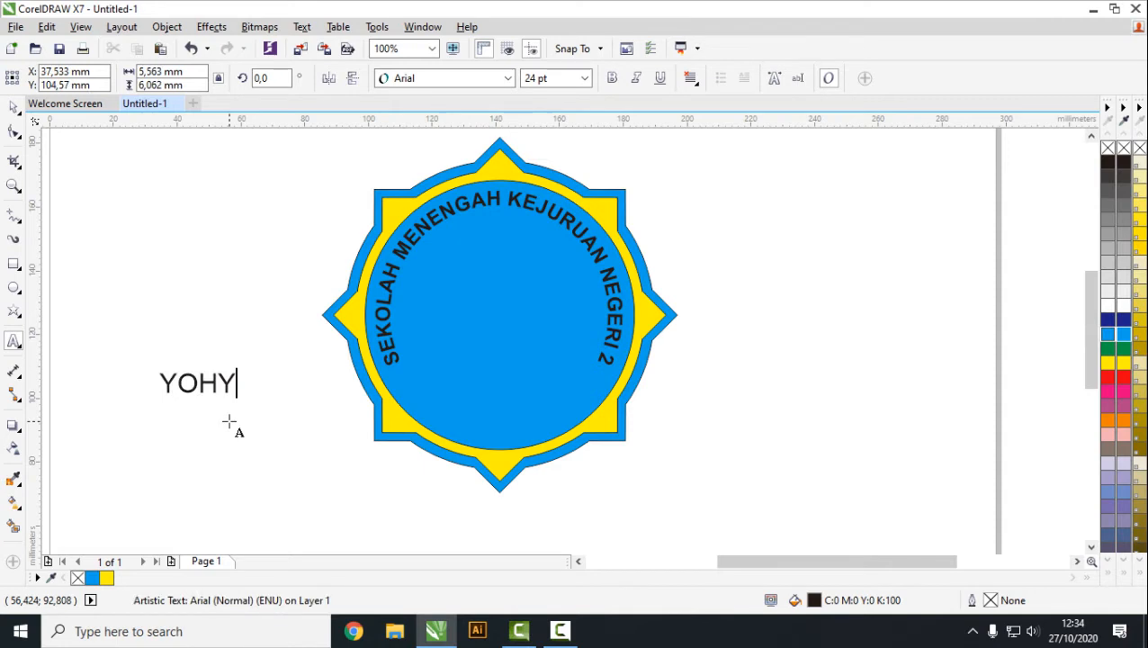
{"action": "type", "text": "AK"}
{"action": "key", "text": "BackSpace"}
{"action": "key", "text": "BackSpace"}
{"action": "key", "text": "BackSpace"}
{"action": "key", "text": "BackSpace"}
{"action": "type", "text": "GYAKARTA"}
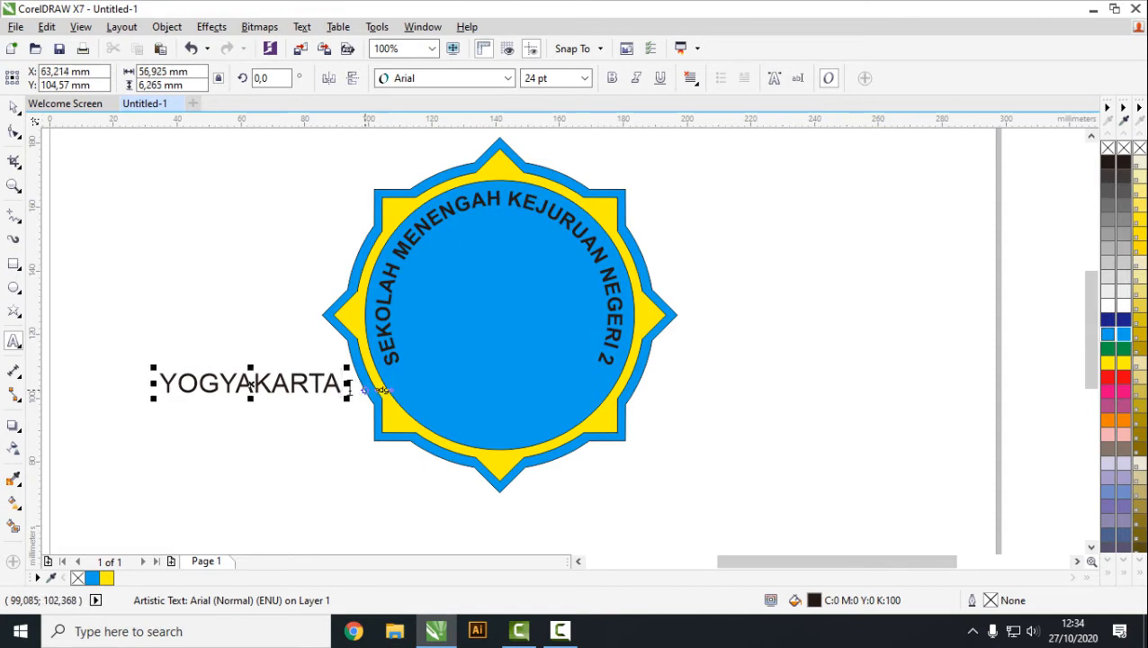
Set the whole "YOGYAKARTA" text to 18 pt bold.
{"action": "left_click_drag", "start_coordinate": [345, 388], "coordinate": [154, 382]}
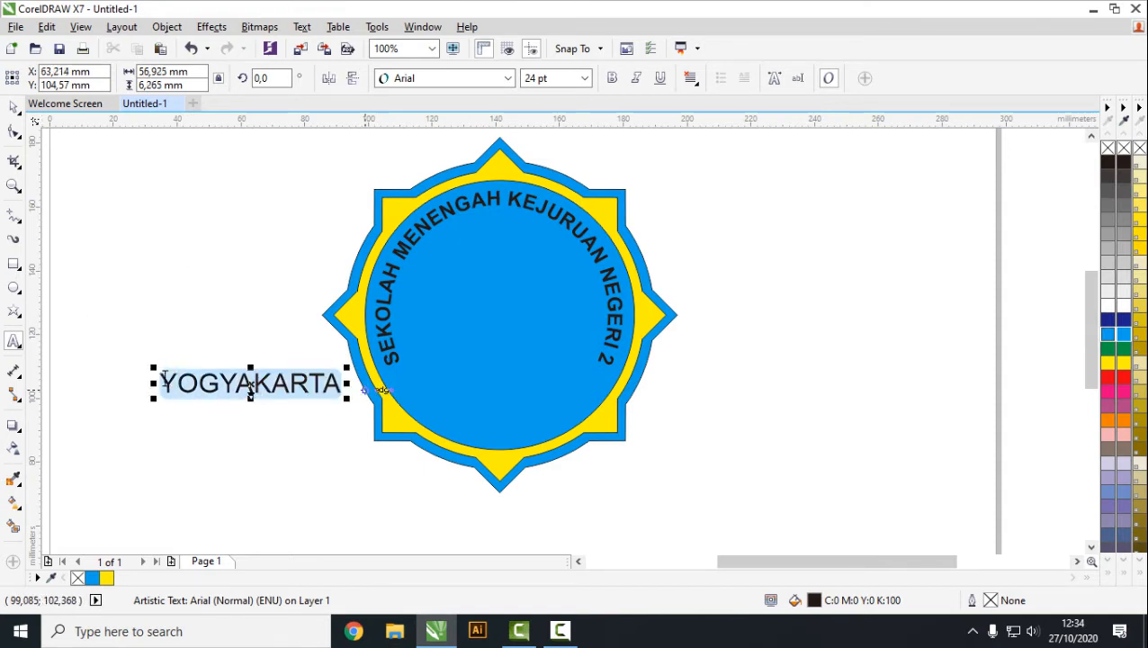
{"action": "left_click", "coordinate": [584, 78]}
{"action": "left_click", "coordinate": [533, 224]}
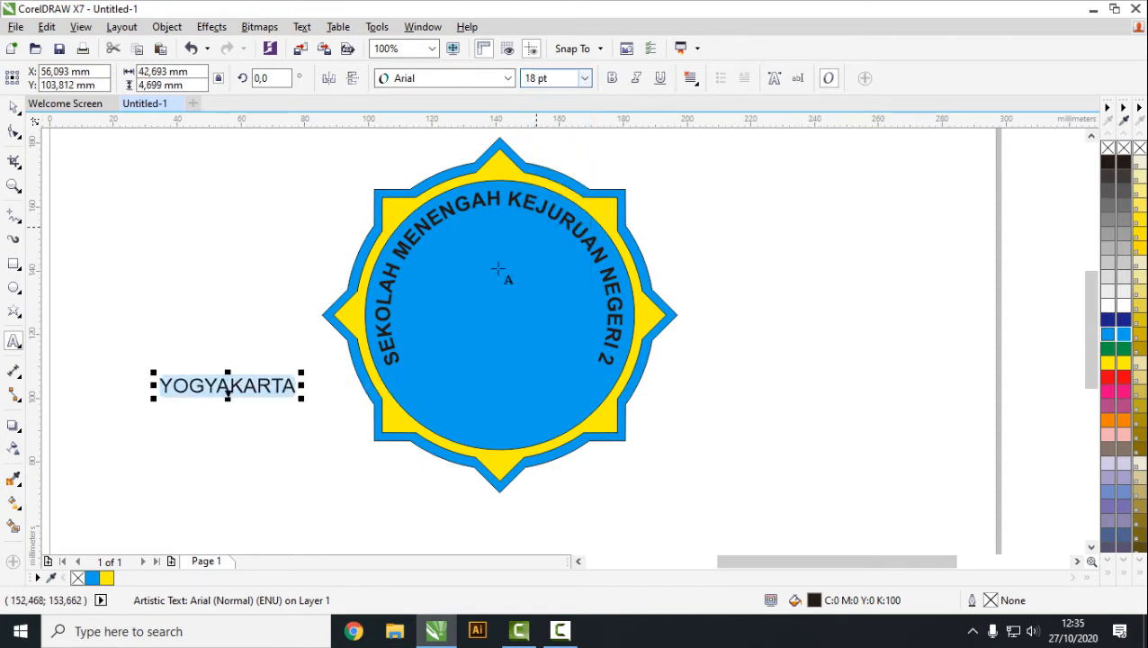
{"action": "left_click", "coordinate": [613, 79]}
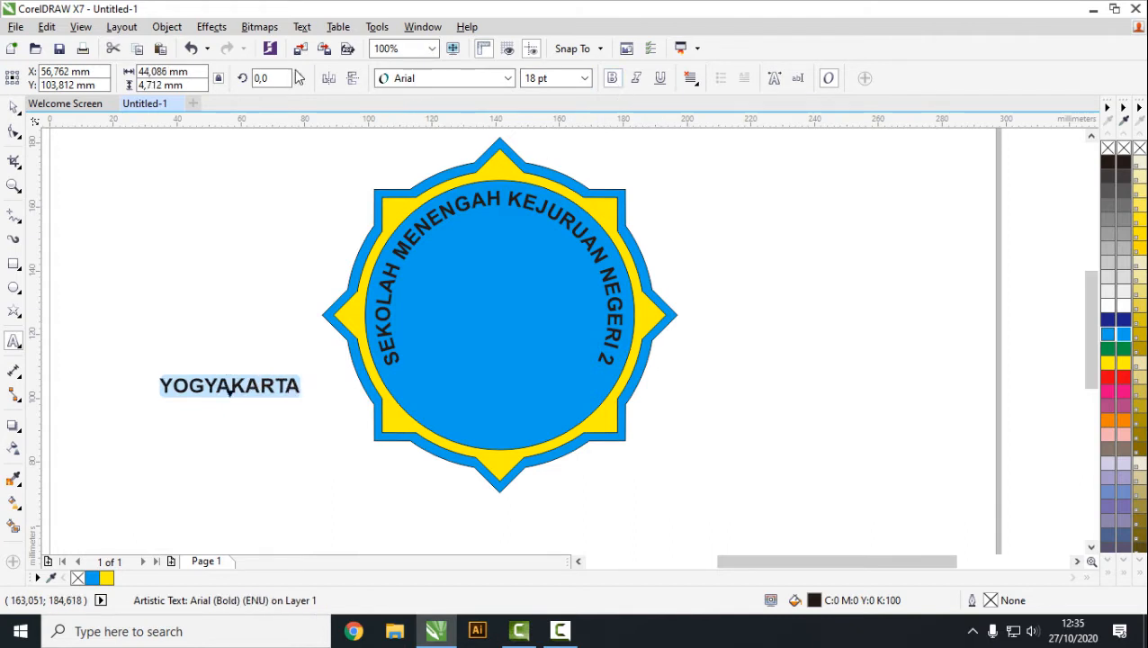
{"action": "left_click", "coordinate": [262, 459]}
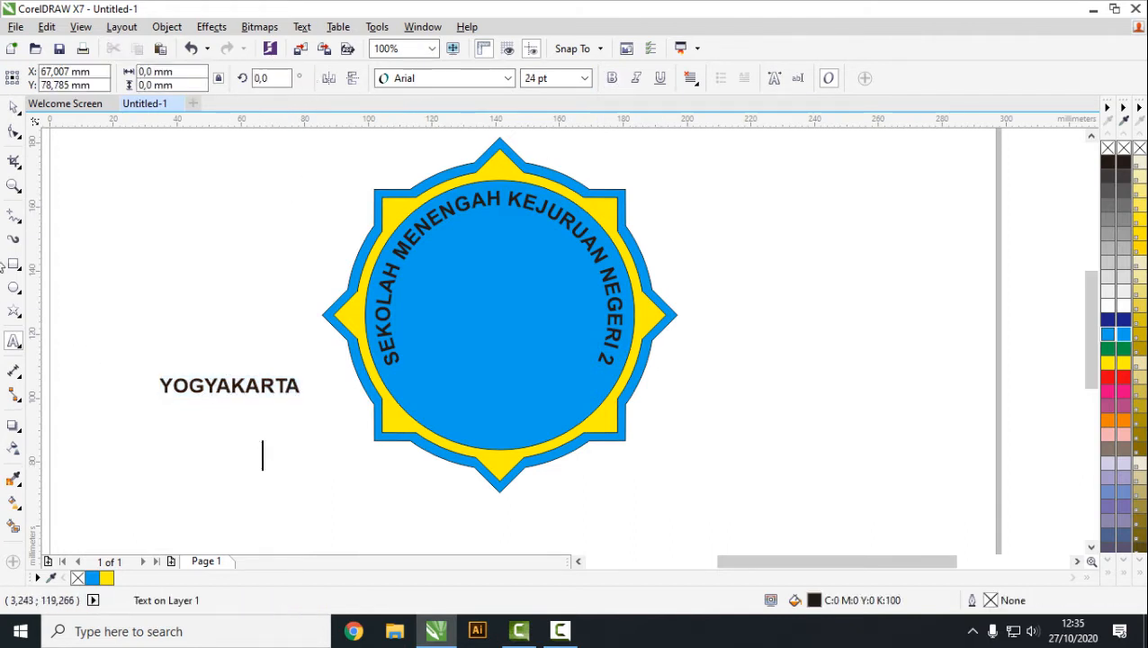
{"action": "left_click", "coordinate": [14, 107]}
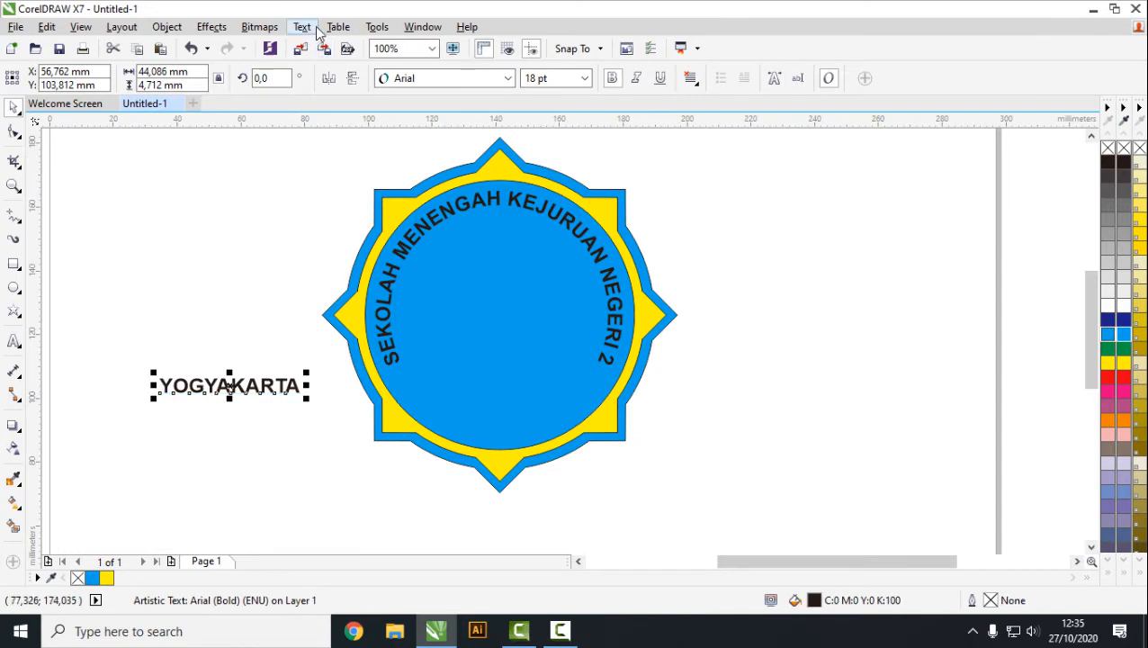
Try fitting the "YOGYAKARTA" text to the cyan circle's lower part at a -8.0 mm offset, and undo the fit.
{"action": "left_click", "coordinate": [304, 27]}
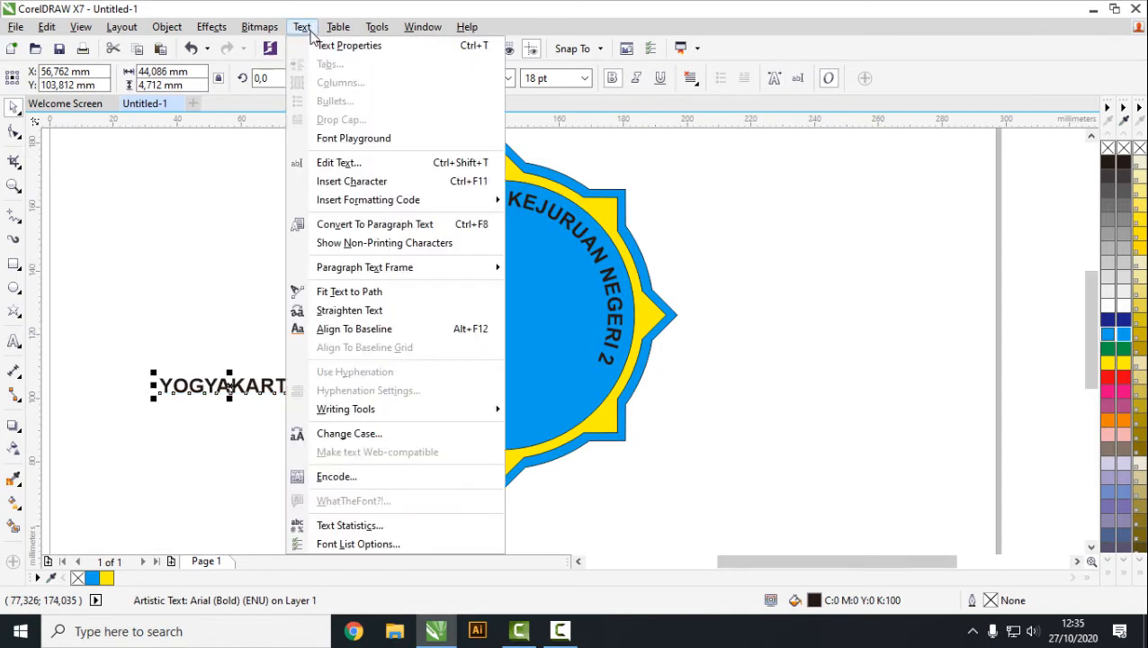
{"action": "left_click", "coordinate": [351, 292]}
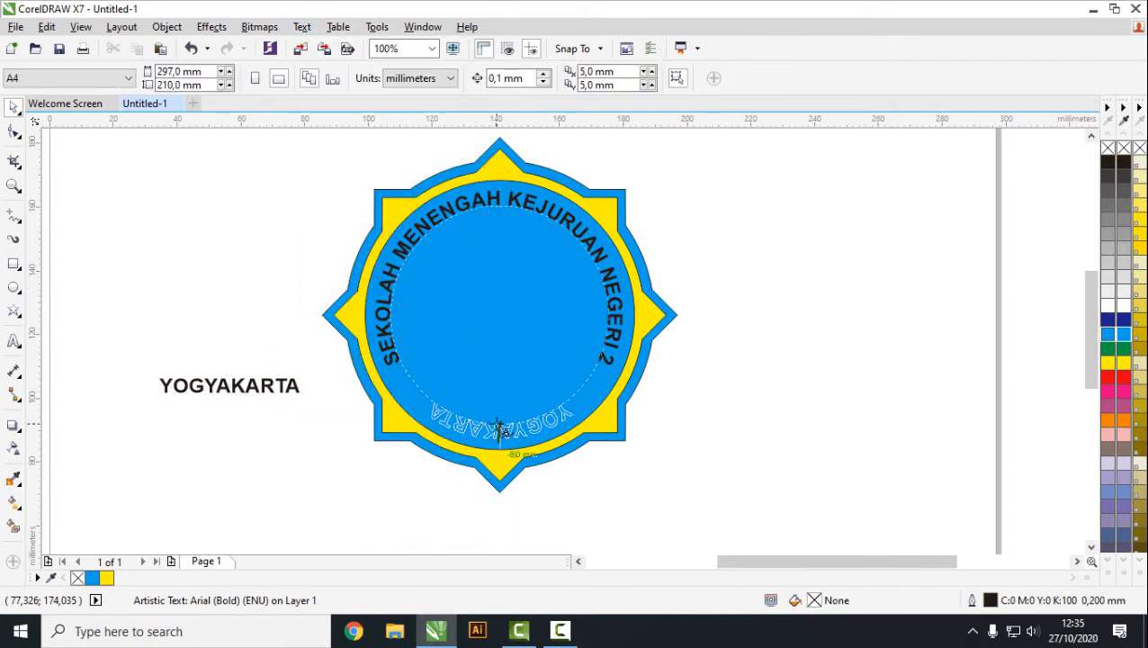
{"action": "left_click", "coordinate": [501, 430]}
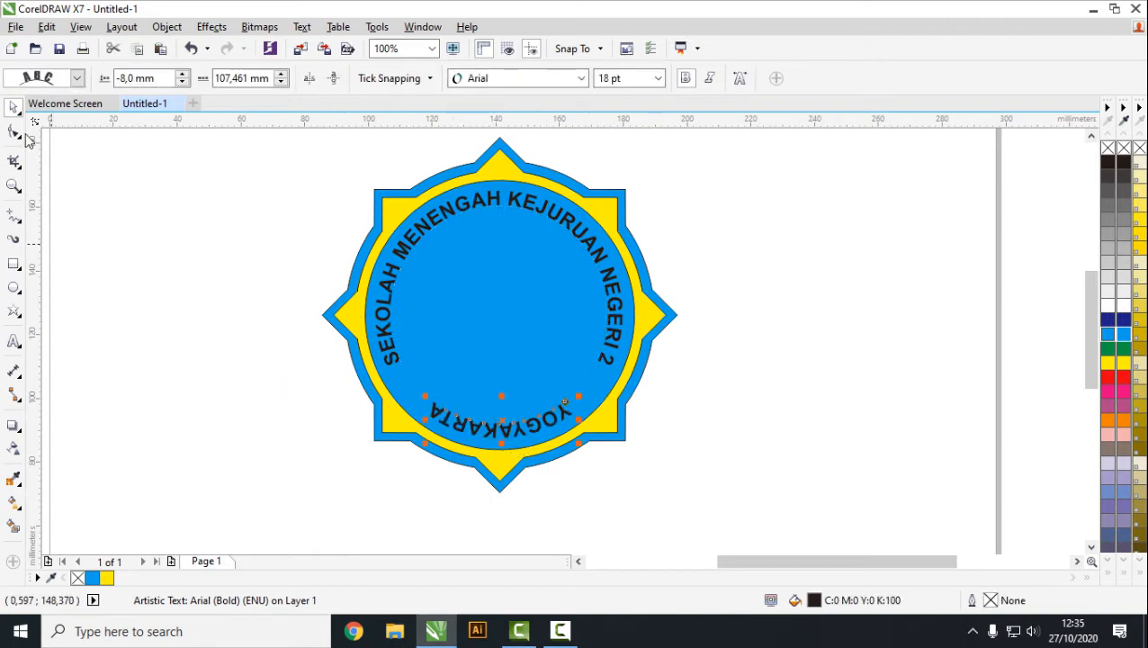
{"action": "left_click", "coordinate": [367, 464]}
{"action": "left_click", "coordinate": [483, 428]}
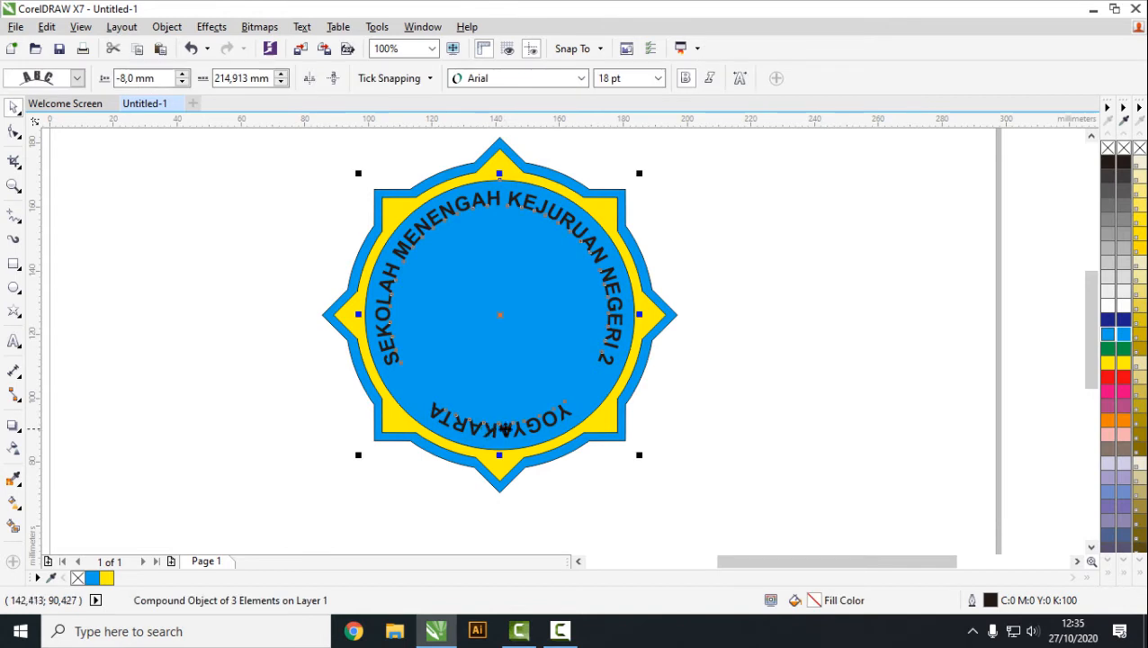
{"action": "left_click", "coordinate": [770, 448]}
{"action": "left_click", "coordinate": [534, 423]}
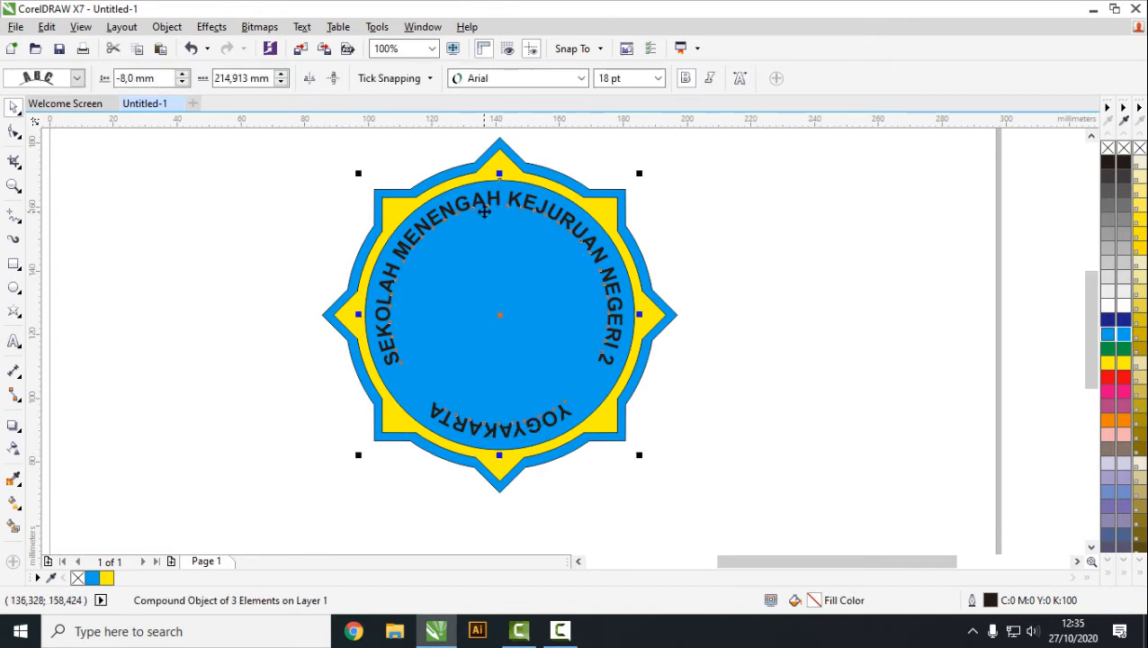
{"action": "key", "text": "ctrl+z"}
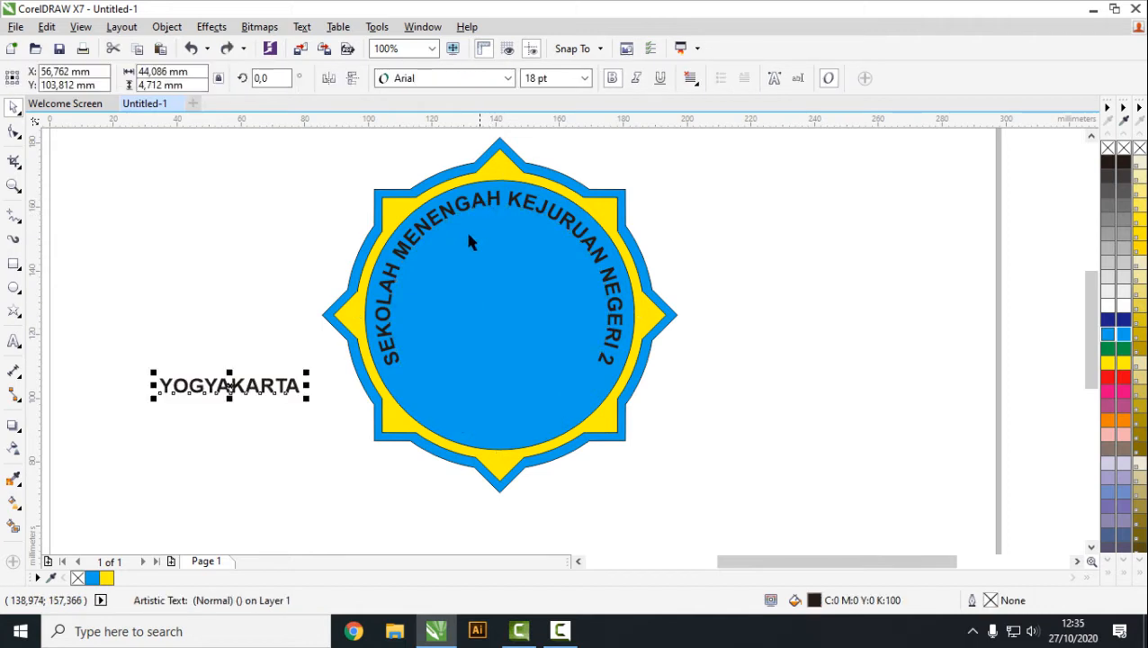
Fit the "YOGYAKARTA" text to the path of the cyan circle, centred inside its lower edge at an offset of -8.0 mm.
{"action": "left_click", "coordinate": [301, 26]}
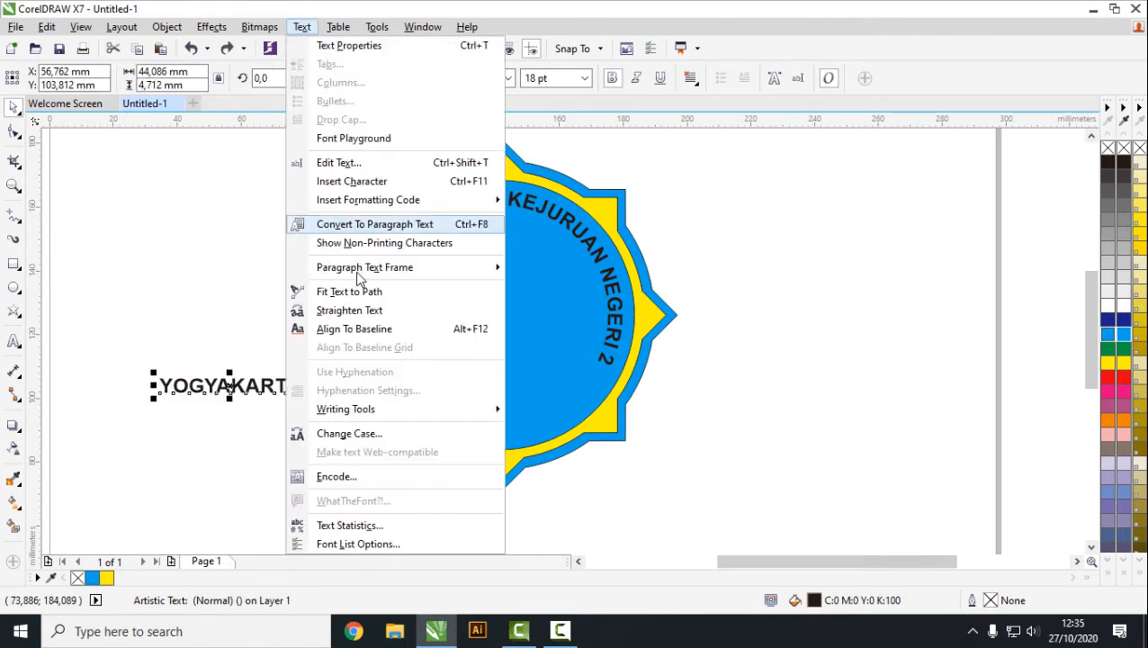
{"action": "left_click", "coordinate": [315, 291]}
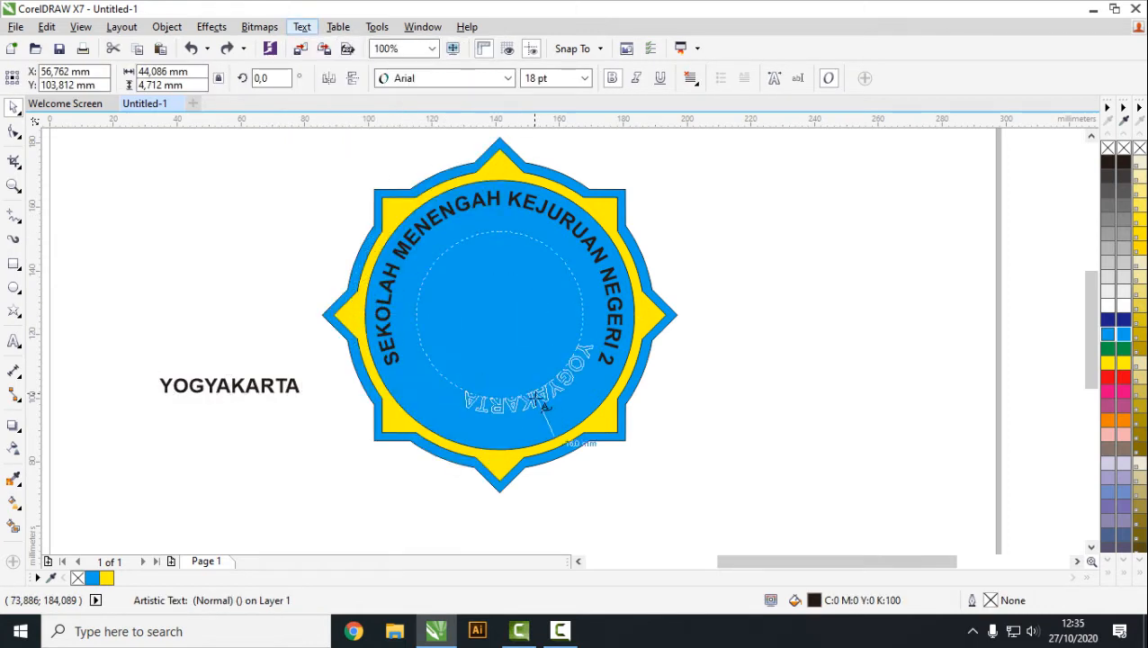
{"action": "left_click", "coordinate": [501, 430]}
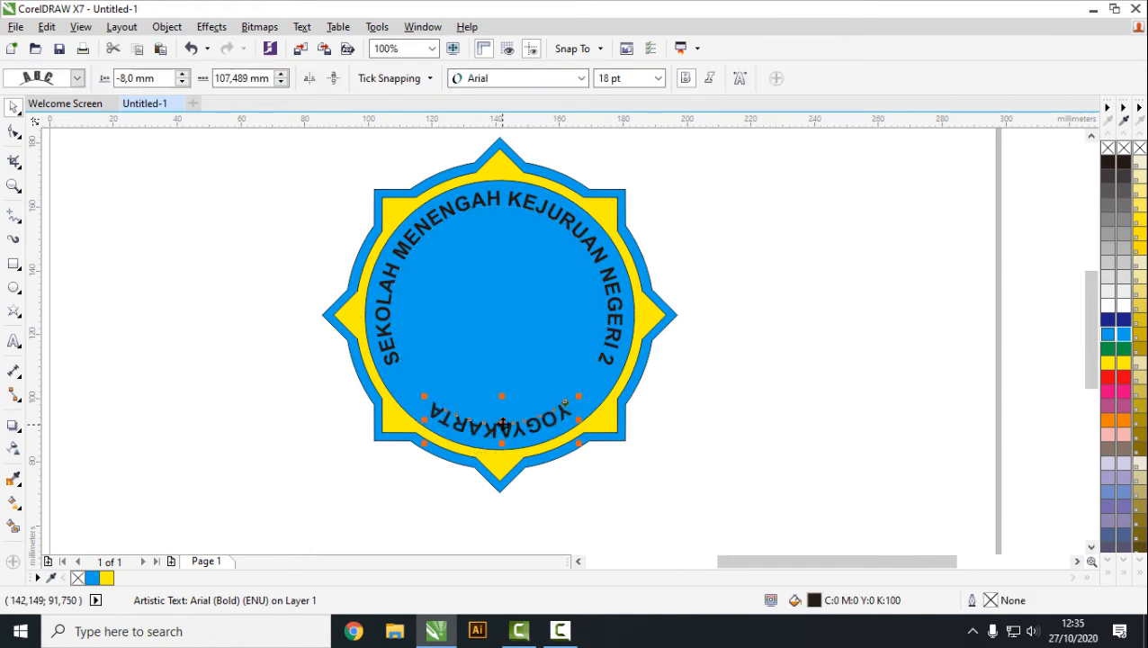
Mirror the "YOGYAKARTA" text horizontally and vertically on its path, and move it to an offset of -4.0 mm.
{"action": "left_click", "coordinate": [309, 80]}
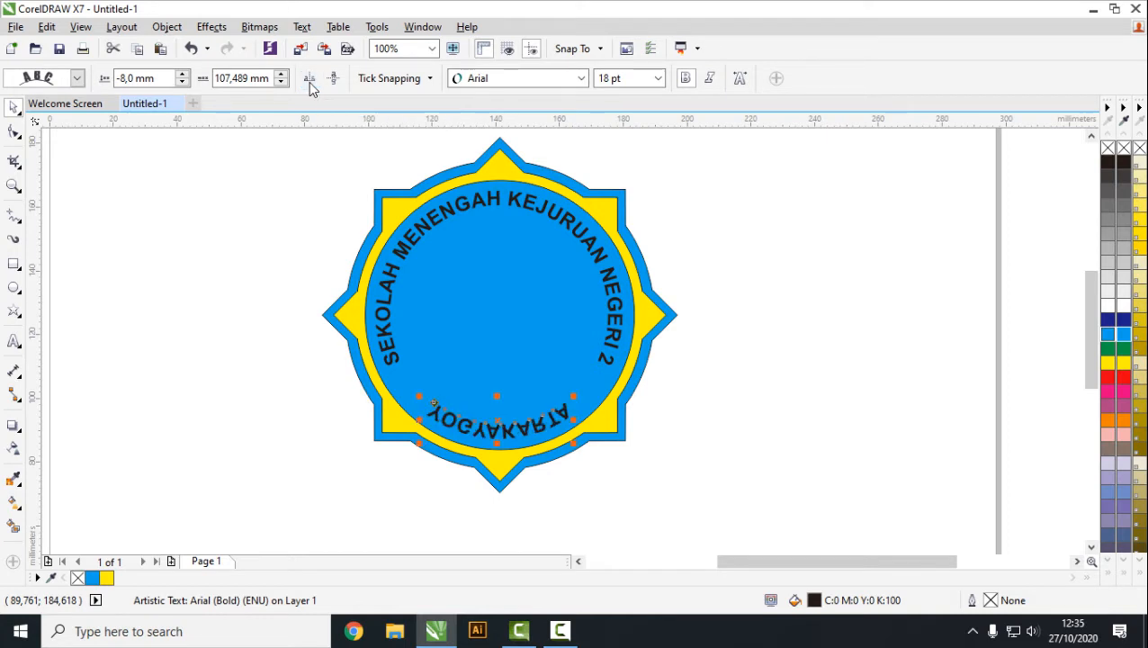
{"action": "left_click", "coordinate": [333, 80]}
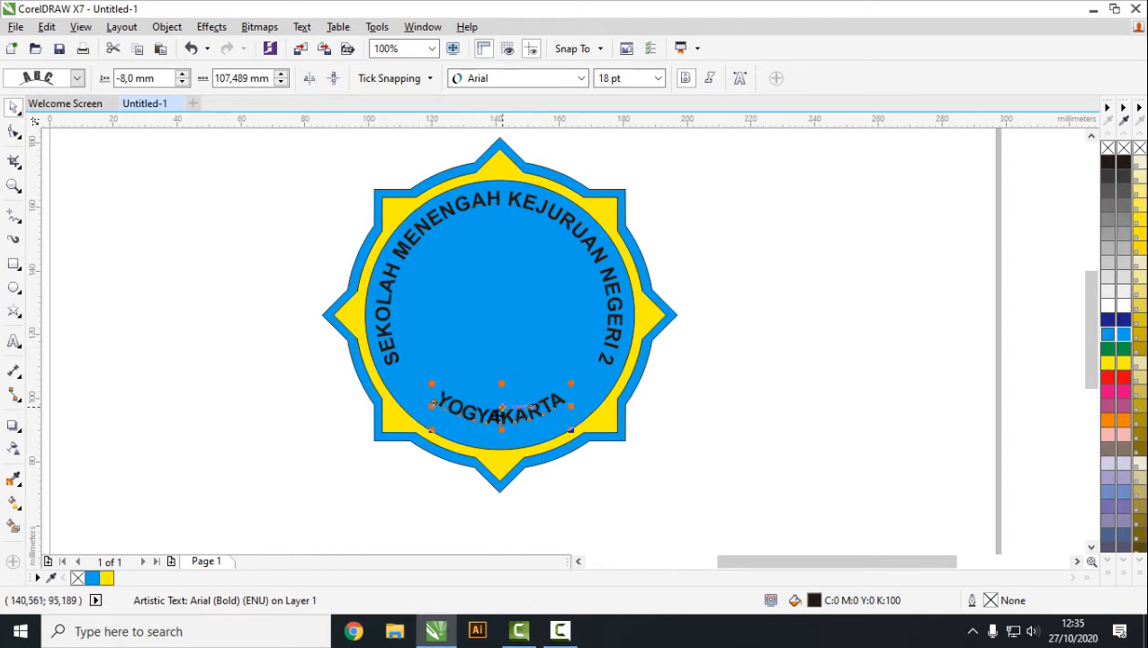
{"action": "left_click_drag", "start_coordinate": [498, 415], "coordinate": [500, 431]}
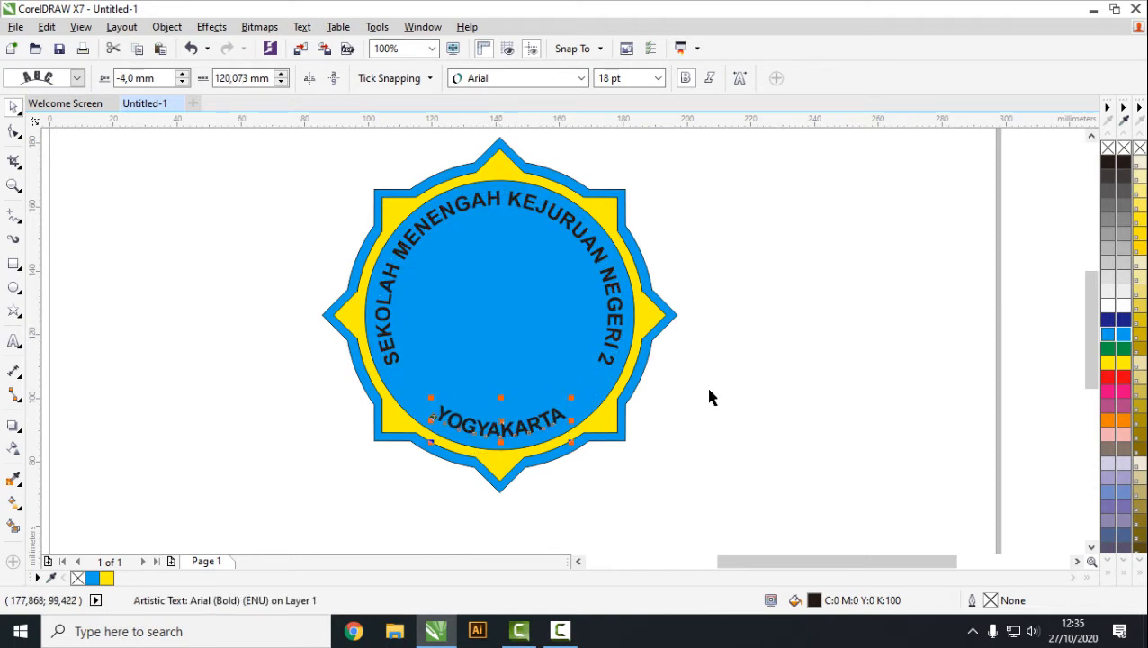
{"action": "left_click", "coordinate": [805, 389]}
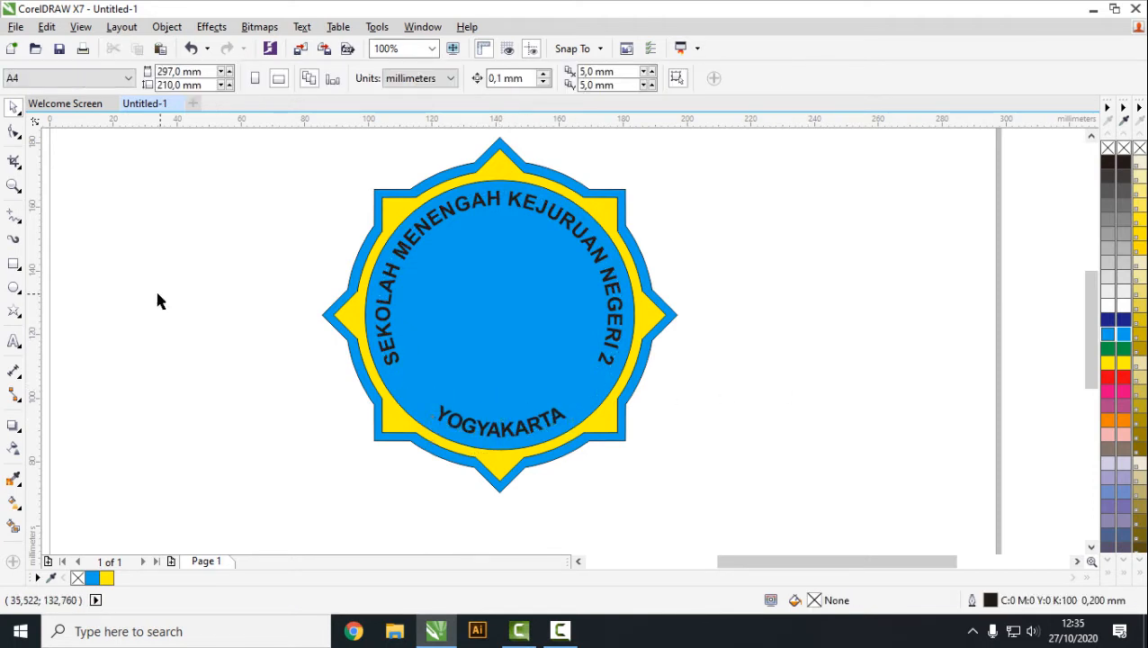
Add the artistic text "(SMK 2)" on the empty page area beside the emblem.
{"action": "left_click", "coordinate": [14, 341]}
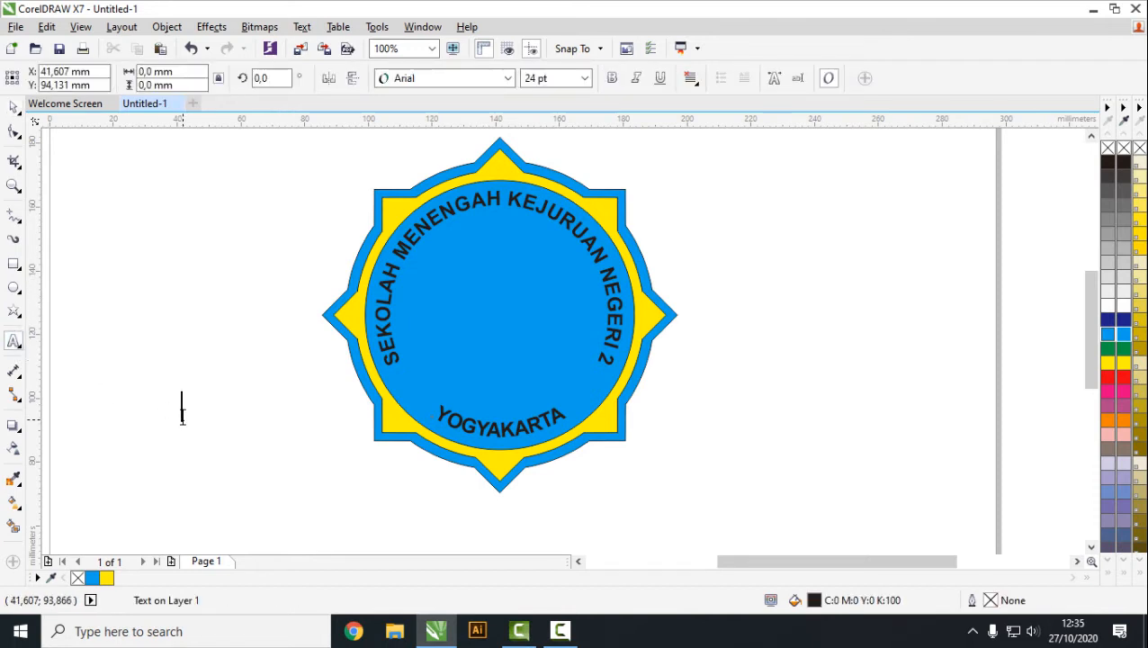
{"action": "left_click", "coordinate": [182, 416]}
{"action": "type", "text": "("}
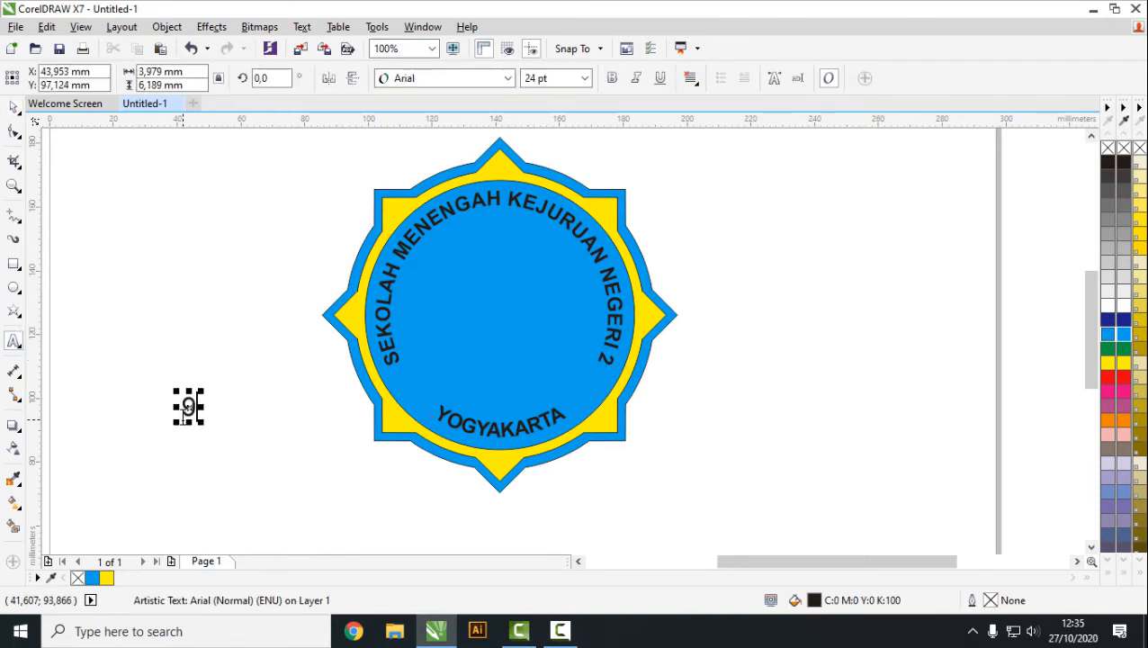
{"action": "type", "text": "smk"}
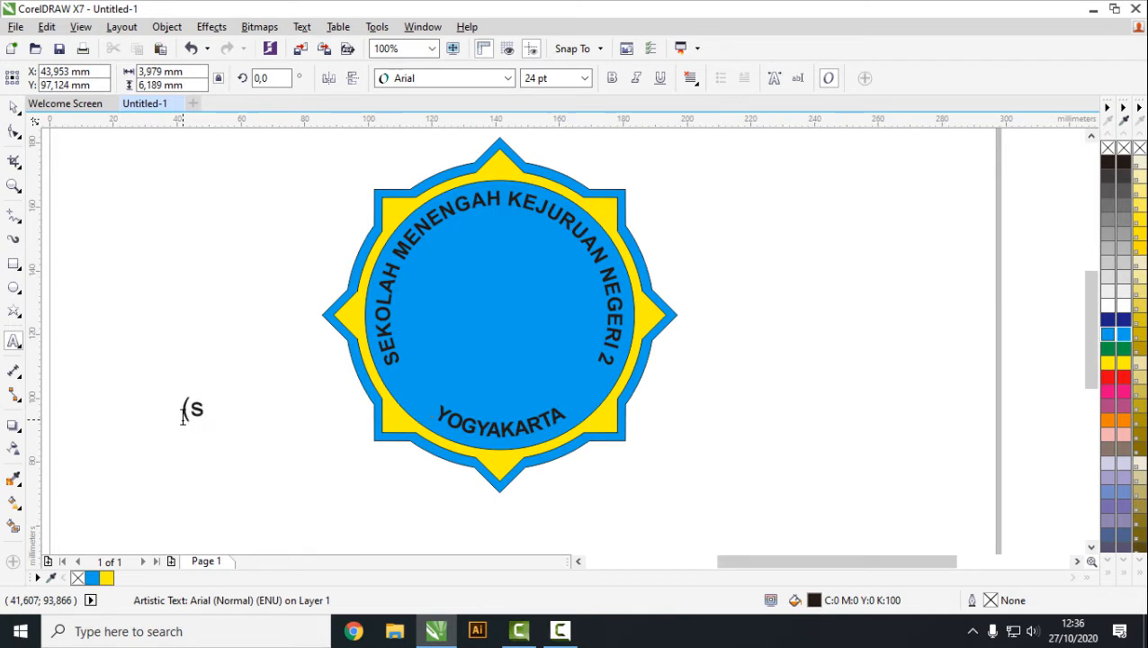
{"action": "key", "text": "BackSpace"}
{"action": "key", "text": "BackSpace"}
{"action": "key", "text": "BackSpace"}
{"action": "type", "text": "SMK 2"}
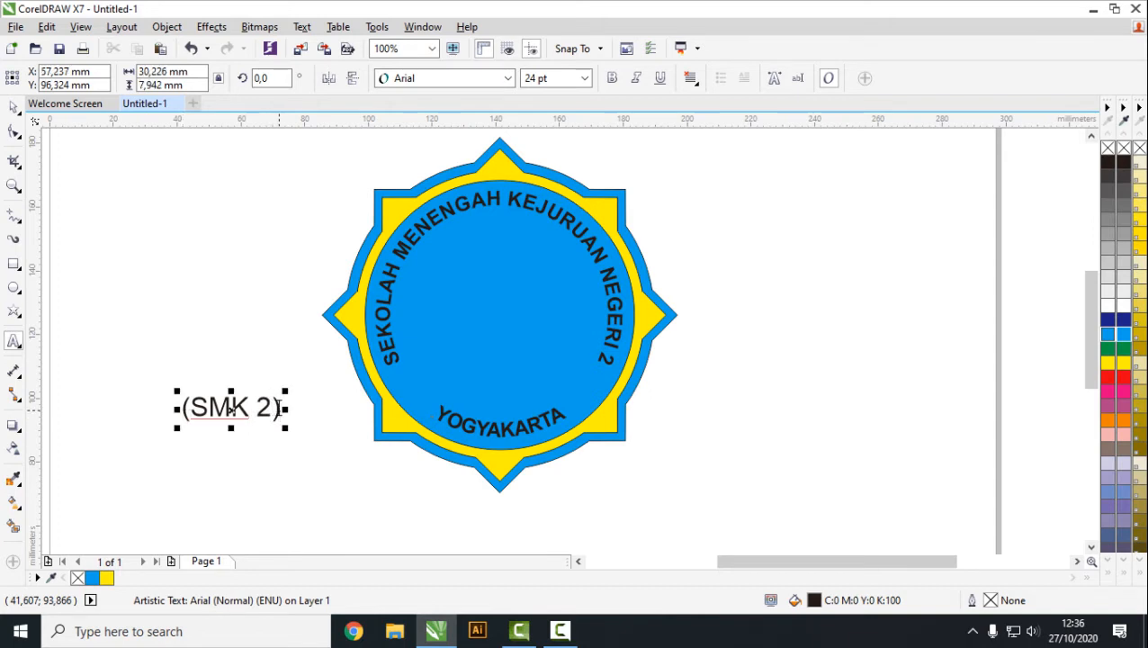
Set the whole "(SMK 2)" text to 18 pt bold.
{"action": "left_click_drag", "start_coordinate": [284, 408], "coordinate": [151, 408]}
{"action": "left_click", "coordinate": [585, 78]}
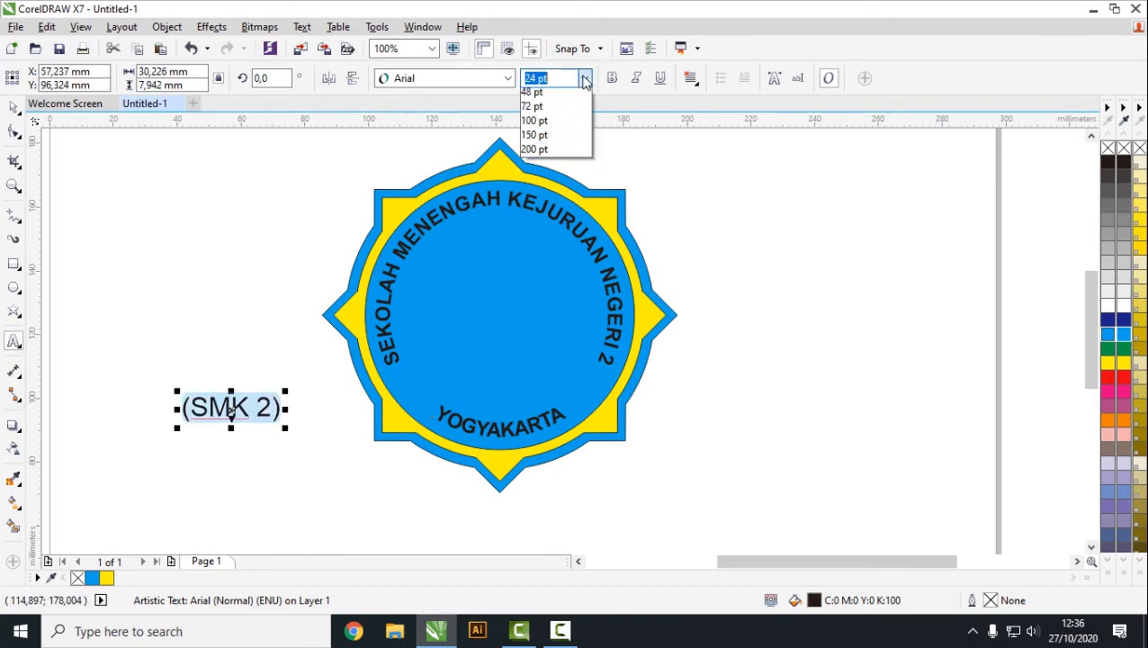
{"action": "left_click", "coordinate": [544, 228]}
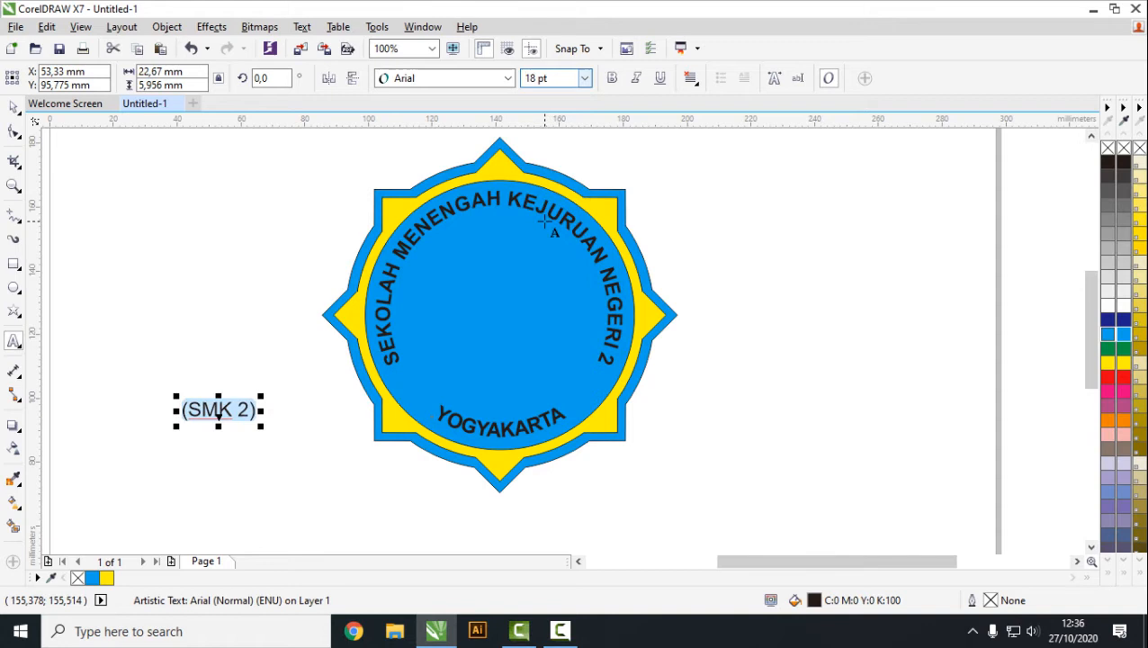
{"action": "left_click", "coordinate": [612, 79]}
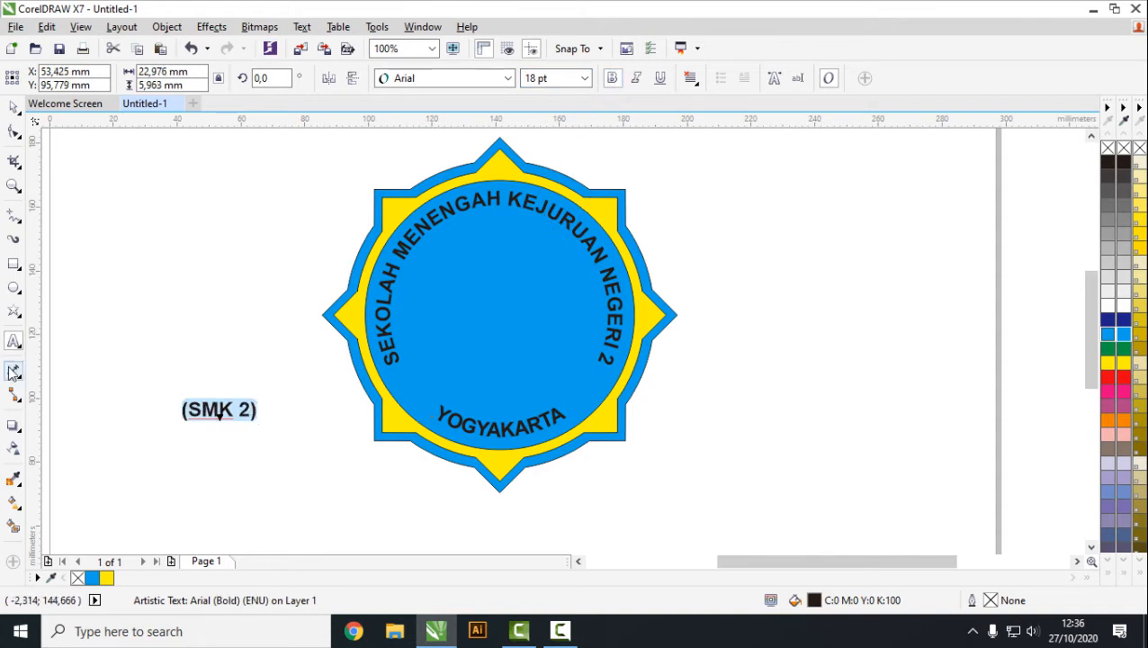
Apply an unconstrained envelope to the "(SMK 2)" text, raising the middle nodes of its upper and lower edges into a slight arch.
{"action": "left_click", "coordinate": [13, 430]}
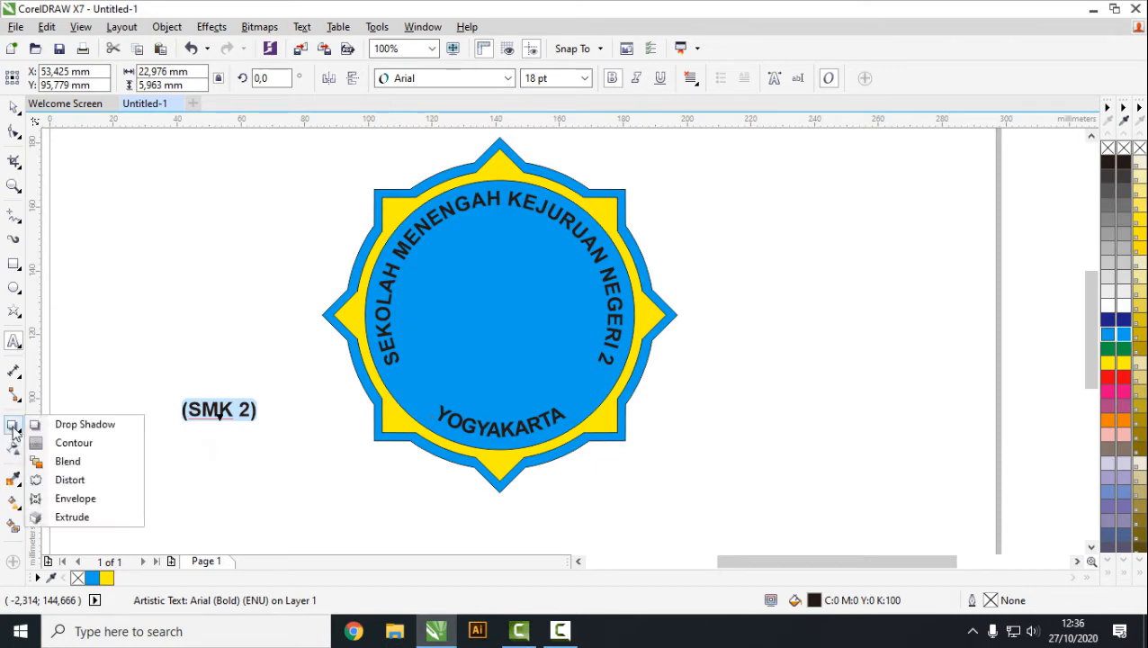
{"action": "left_click", "coordinate": [76, 500]}
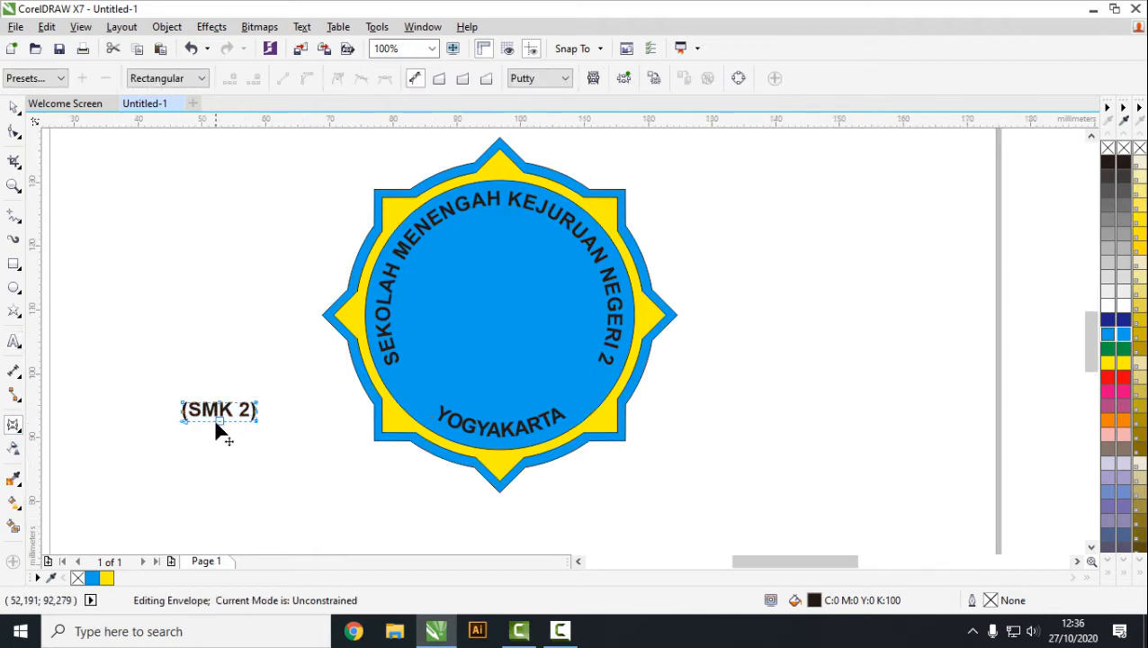
{"action": "scroll", "coordinate": [213, 418], "scroll_direction": "up", "scroll_amount": 3}
{"action": "left_click_drag", "start_coordinate": [231, 340], "coordinate": [232, 329]}
{"action": "left_click_drag", "start_coordinate": [233, 417], "coordinate": [231, 402]}
{"action": "scroll", "coordinate": [254, 419], "scroll_direction": "down", "scroll_amount": 2}
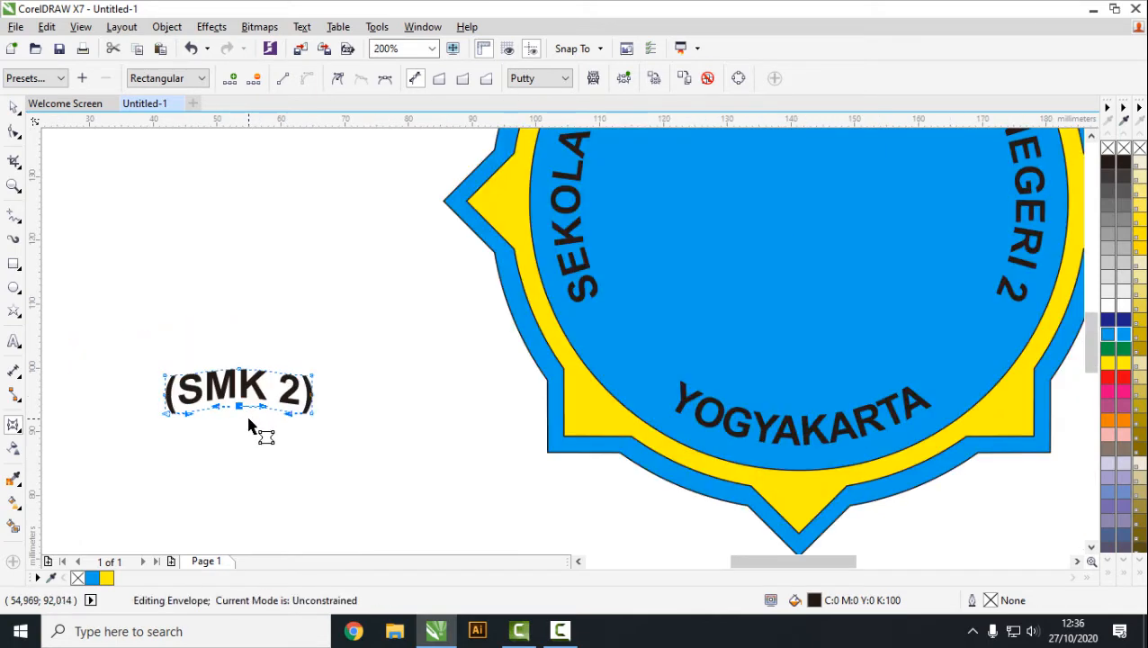
Raise the middle nodes of the "(SMK 2)" text envelope's upper and lower edges a little further to strengthen the arch.
{"action": "scroll", "coordinate": [263, 416], "scroll_direction": "up", "scroll_amount": 2}
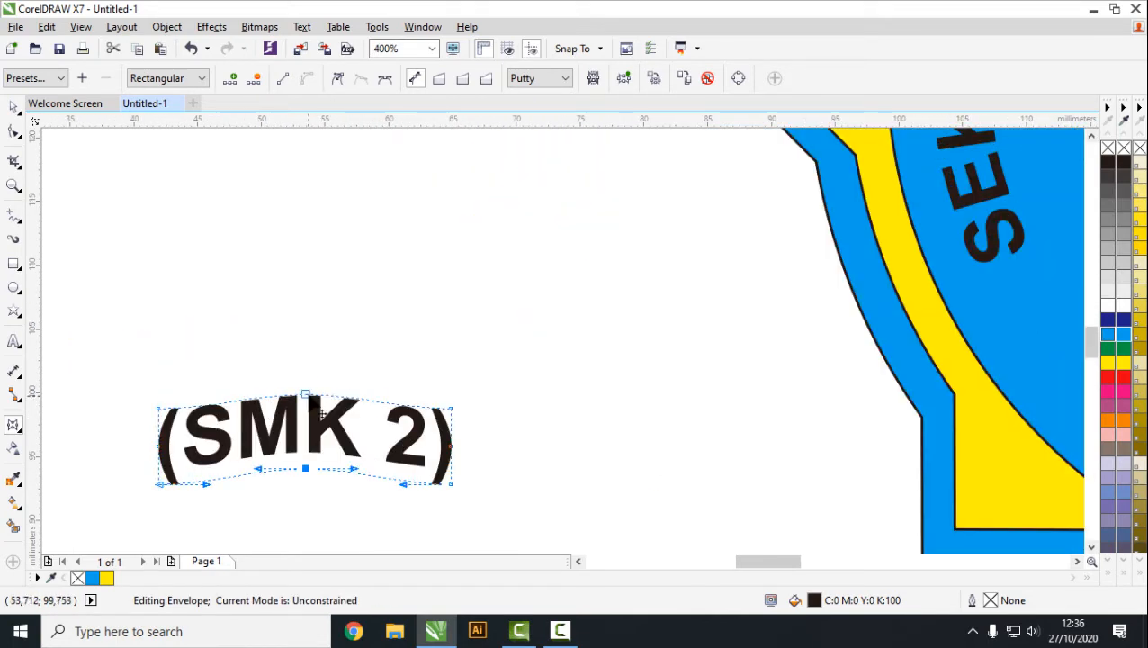
{"action": "left_click_drag", "start_coordinate": [310, 394], "coordinate": [306, 385]}
{"action": "mouse_move", "coordinate": [308, 468]}
{"action": "left_mouse_down"}
{"action": "mouse_move", "coordinate": [312, 476]}
{"action": "mouse_move", "coordinate": [307, 462]}
{"action": "left_mouse_up"}
{"action": "scroll", "coordinate": [307, 464], "scroll_direction": "down", "scroll_amount": 1}
{"action": "left_click", "coordinate": [14, 107]}
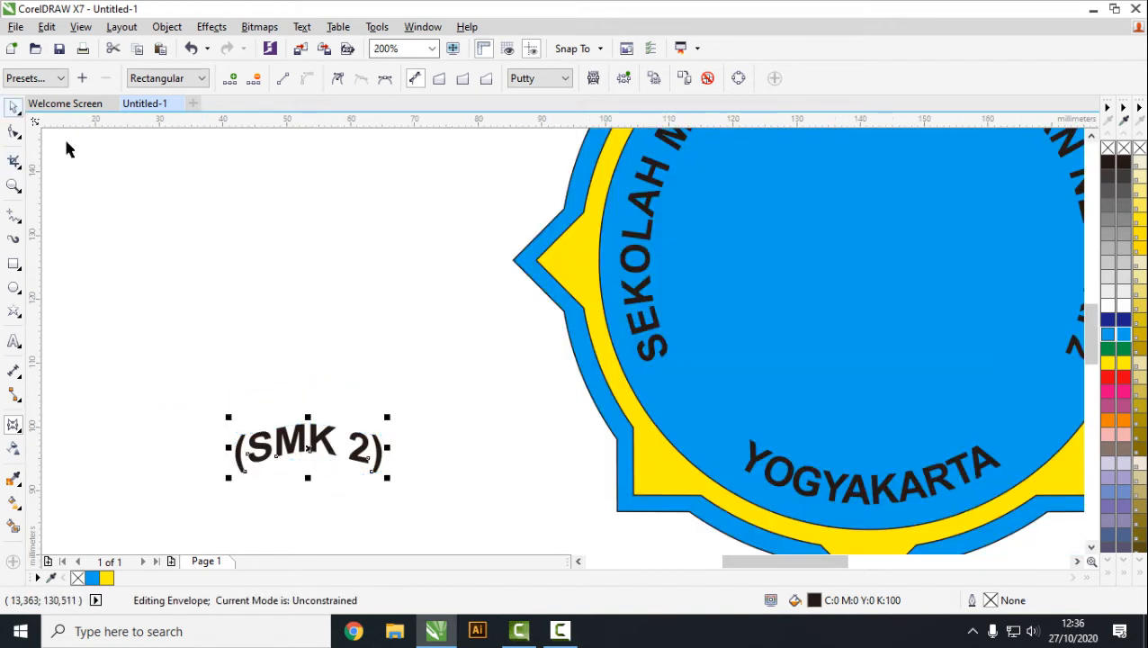
Move the arched "(SMK 2)" text into the emblem's inner circle, centred just above "YOGYAKARTA".
{"action": "scroll", "coordinate": [362, 342], "scroll_direction": "down", "scroll_amount": 1}
{"action": "left_click_drag", "start_coordinate": [333, 393], "coordinate": [616, 382]}
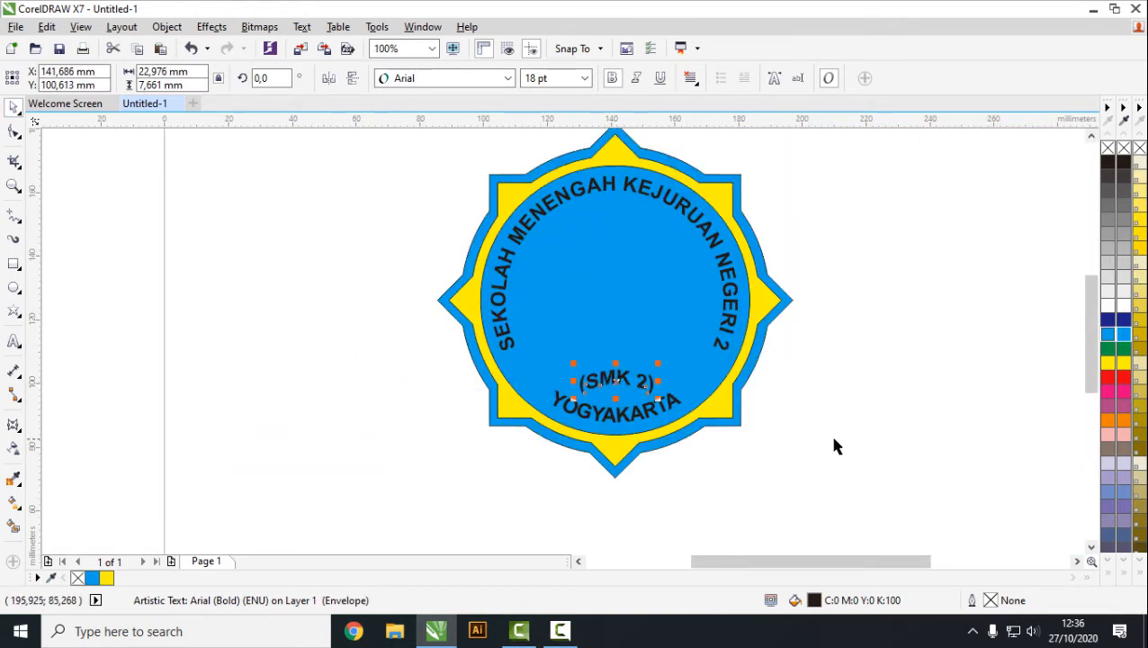
{"action": "left_click", "coordinate": [828, 431]}
{"action": "left_click", "coordinate": [625, 387]}
{"action": "left_click", "coordinate": [853, 424]}
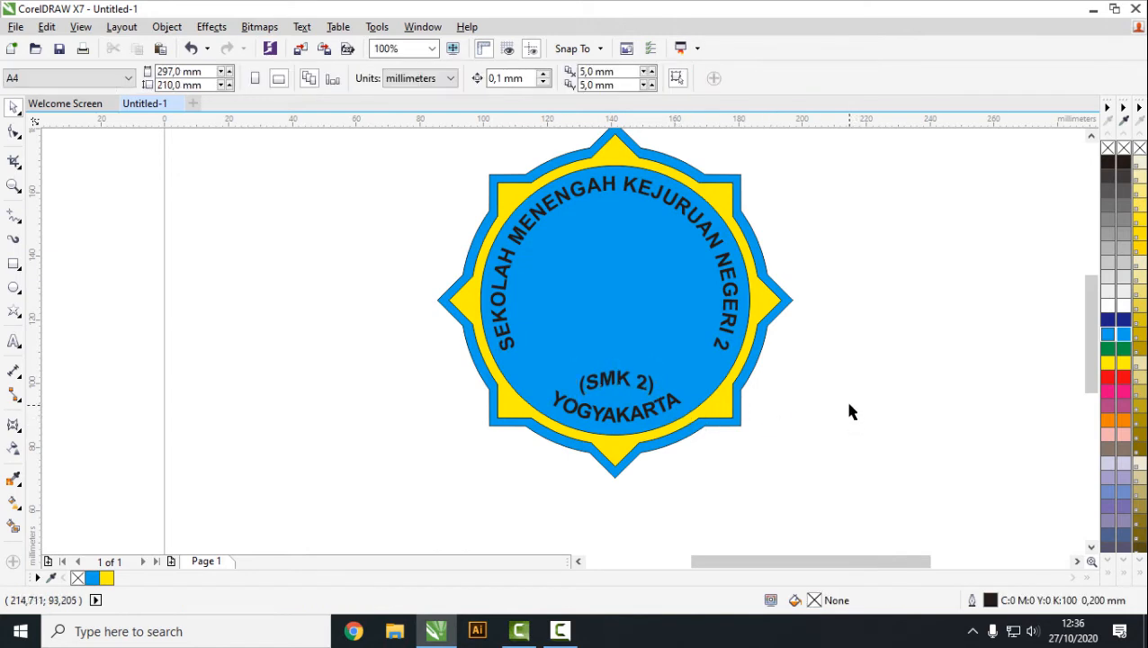
{"action": "scroll", "coordinate": [844, 397], "scroll_direction": "down", "scroll_amount": 2}
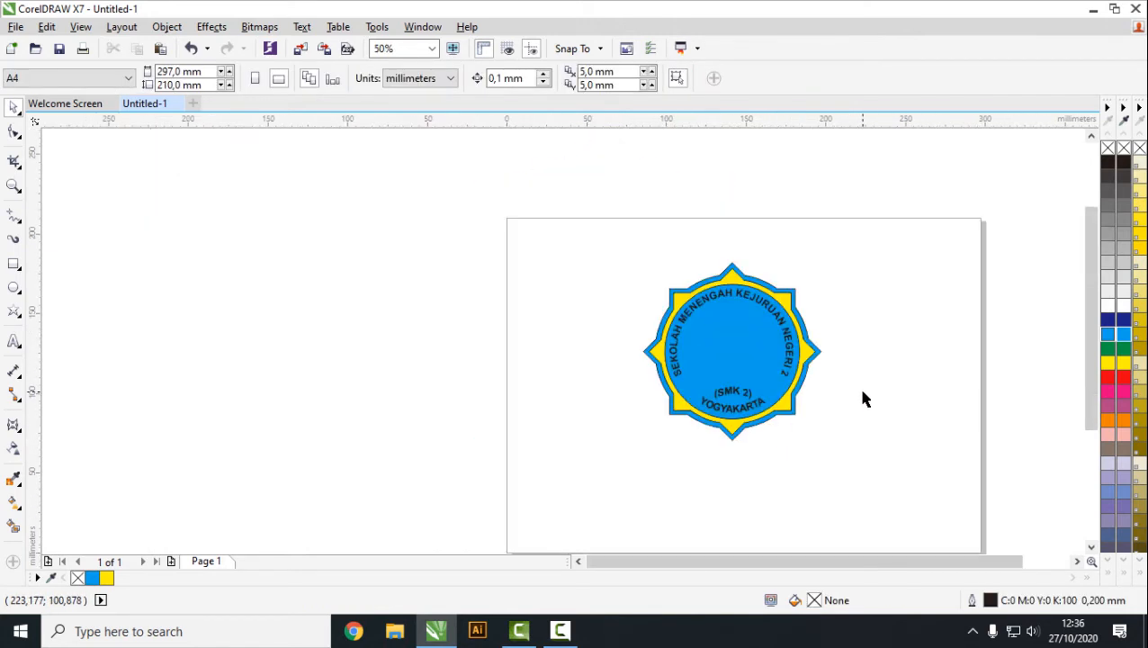
{"action": "scroll", "coordinate": [859, 345], "scroll_direction": "up", "scroll_amount": 2}
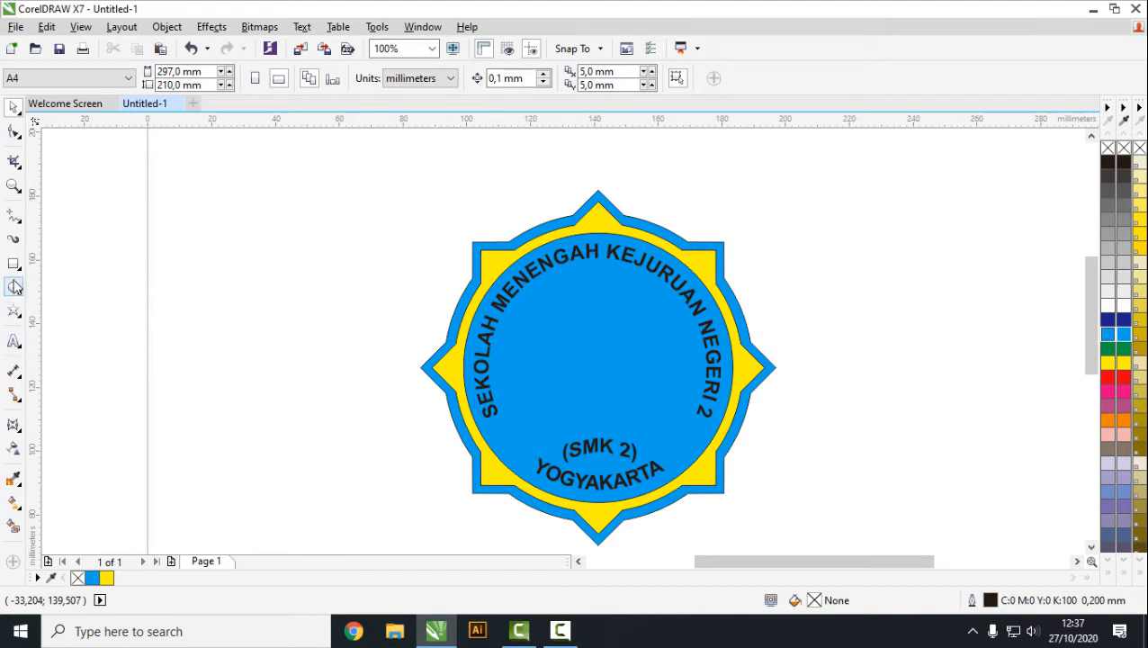
Draw a teardrop basic shape about 42 × 38 mm on the empty page area beside the emblem and fill it red.
{"action": "left_click", "coordinate": [13, 315]}
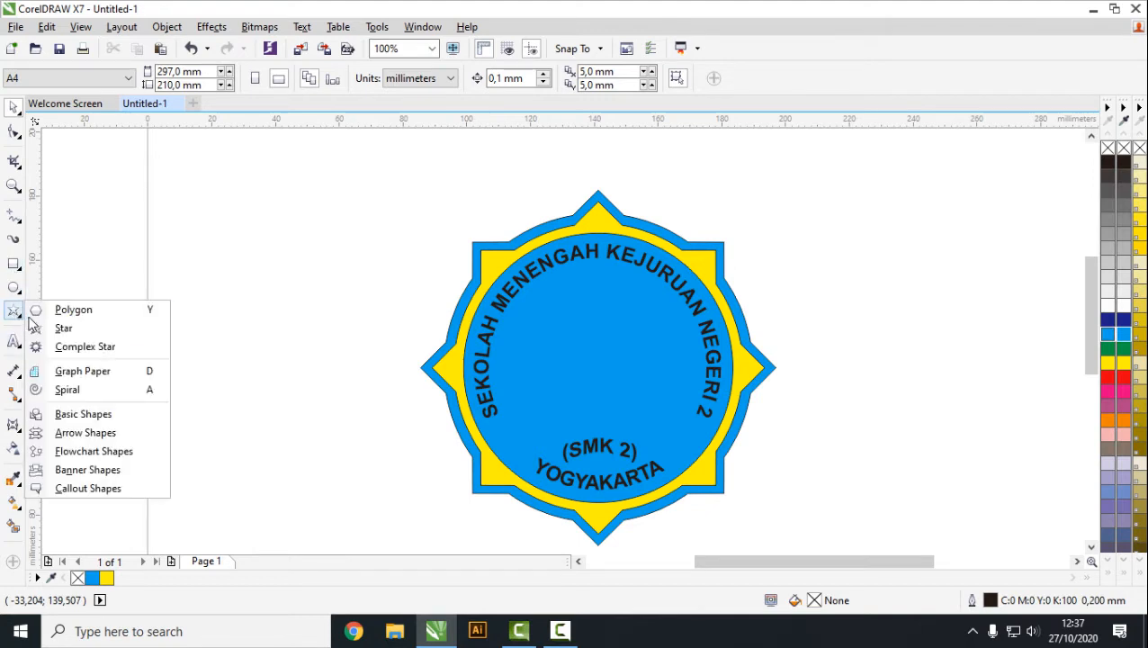
{"action": "left_click", "coordinate": [83, 416]}
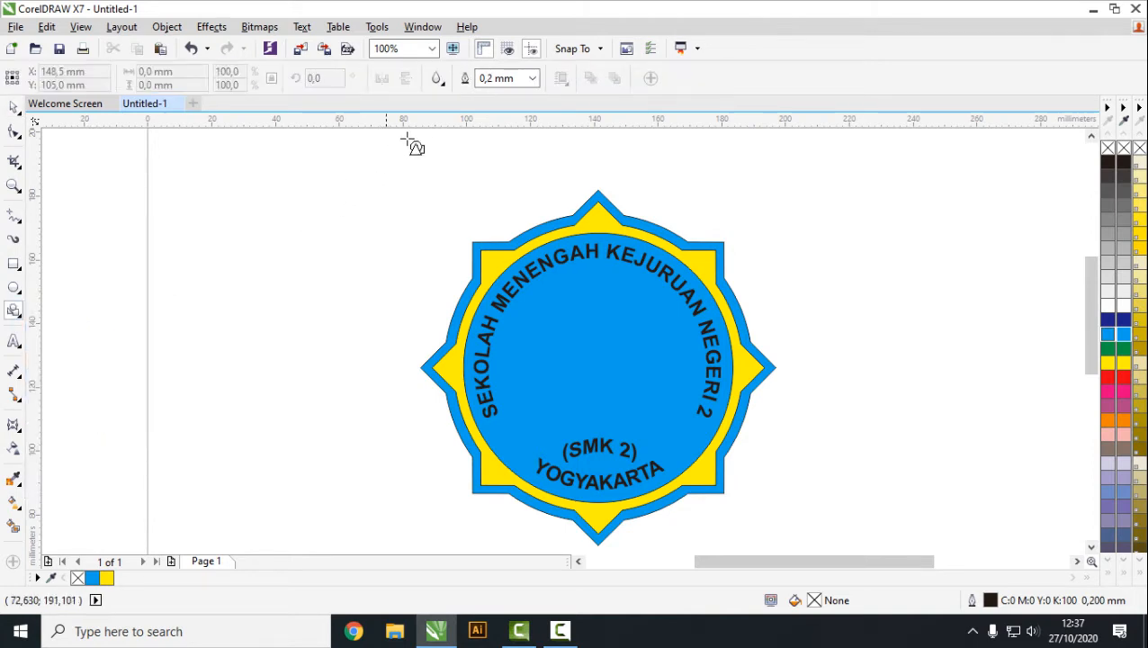
{"action": "left_click", "coordinate": [439, 81]}
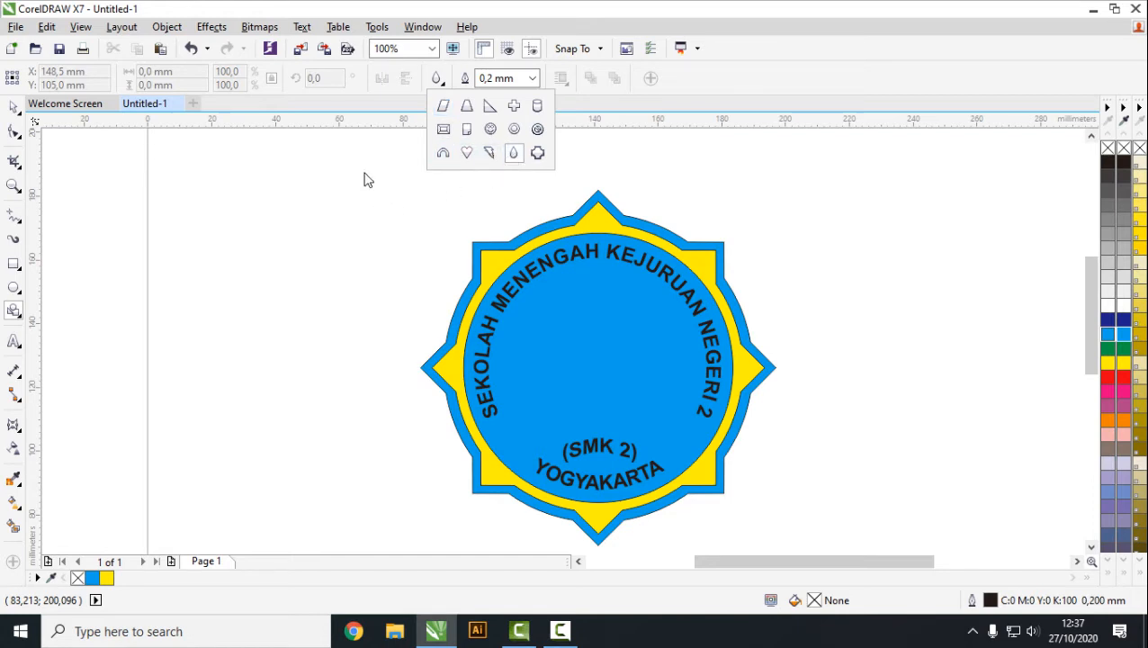
{"action": "mouse_move", "coordinate": [262, 213]}
{"action": "left_mouse_down"}
{"action": "mouse_move", "coordinate": [350, 327]}
{"action": "mouse_move", "coordinate": [397, 333]}
{"action": "left_mouse_up"}
{"action": "left_click", "coordinate": [14, 106]}
{"action": "left_click_drag", "start_coordinate": [305, 255], "coordinate": [249, 258]}
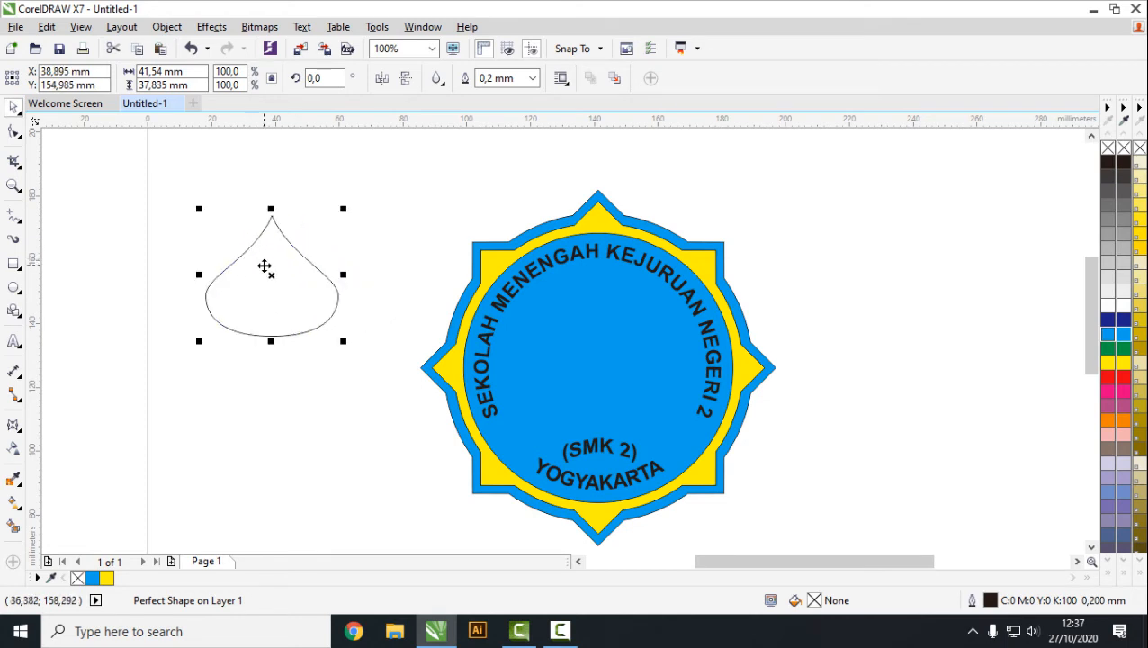
{"action": "left_click", "coordinate": [1108, 376]}
{"action": "scroll", "coordinate": [201, 277], "scroll_direction": "up", "scroll_amount": 1}
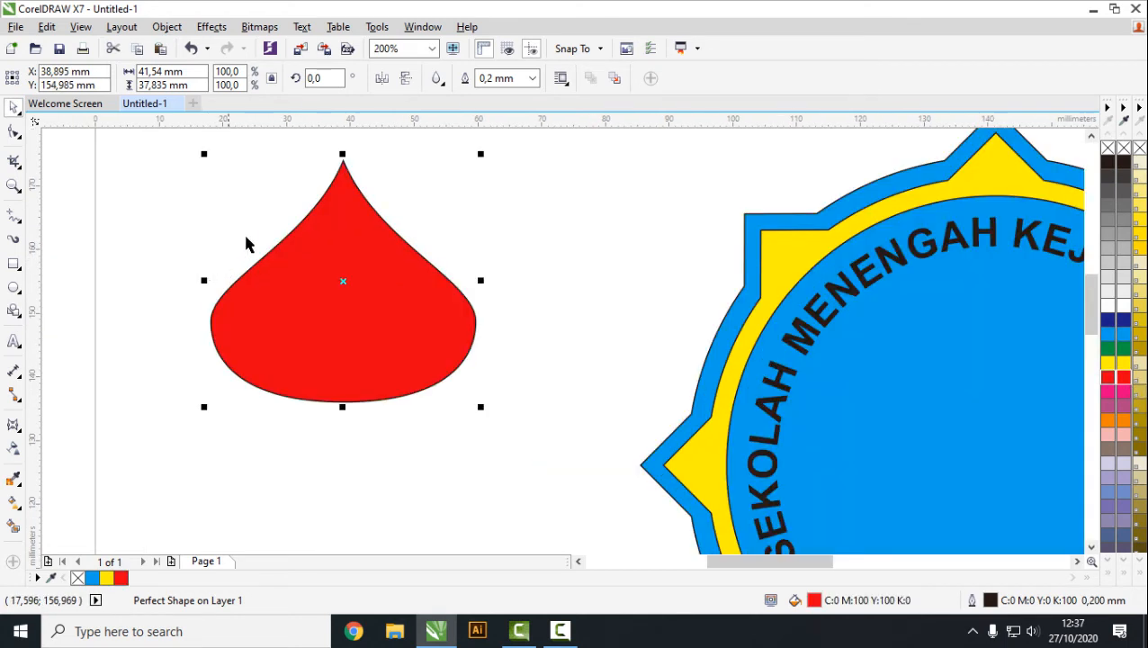
Move the red teardrop slightly lower on the page and convert it to curves.
{"action": "right_click", "coordinate": [316, 245]}
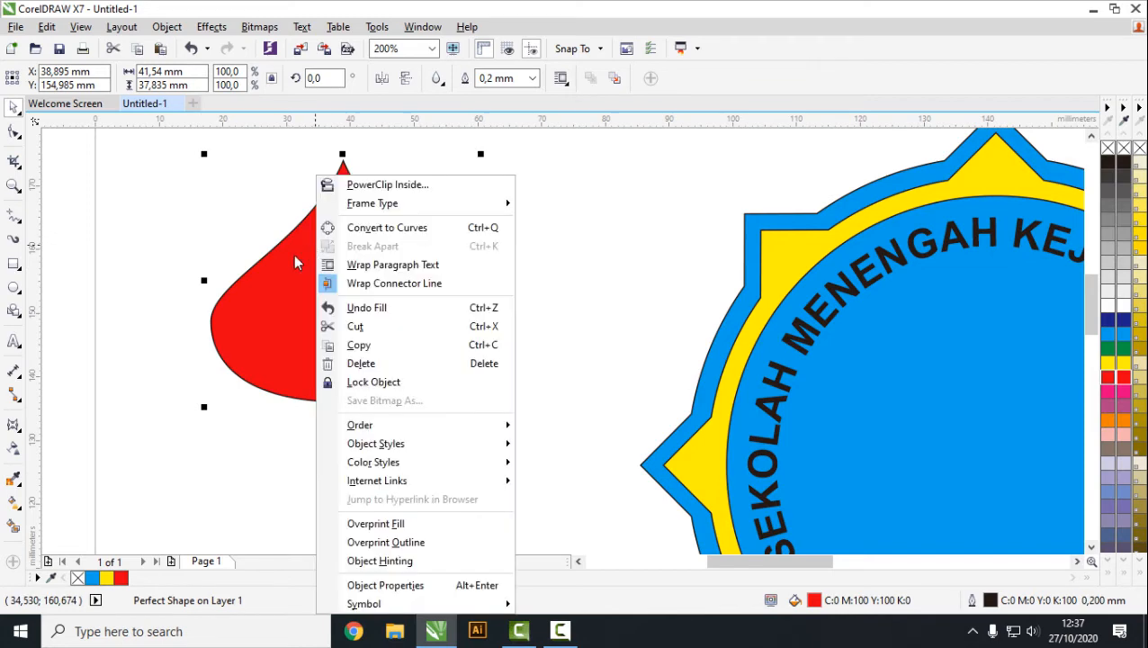
{"action": "left_click", "coordinate": [196, 242]}
{"action": "left_click", "coordinate": [414, 262]}
{"action": "left_click", "coordinate": [536, 259]}
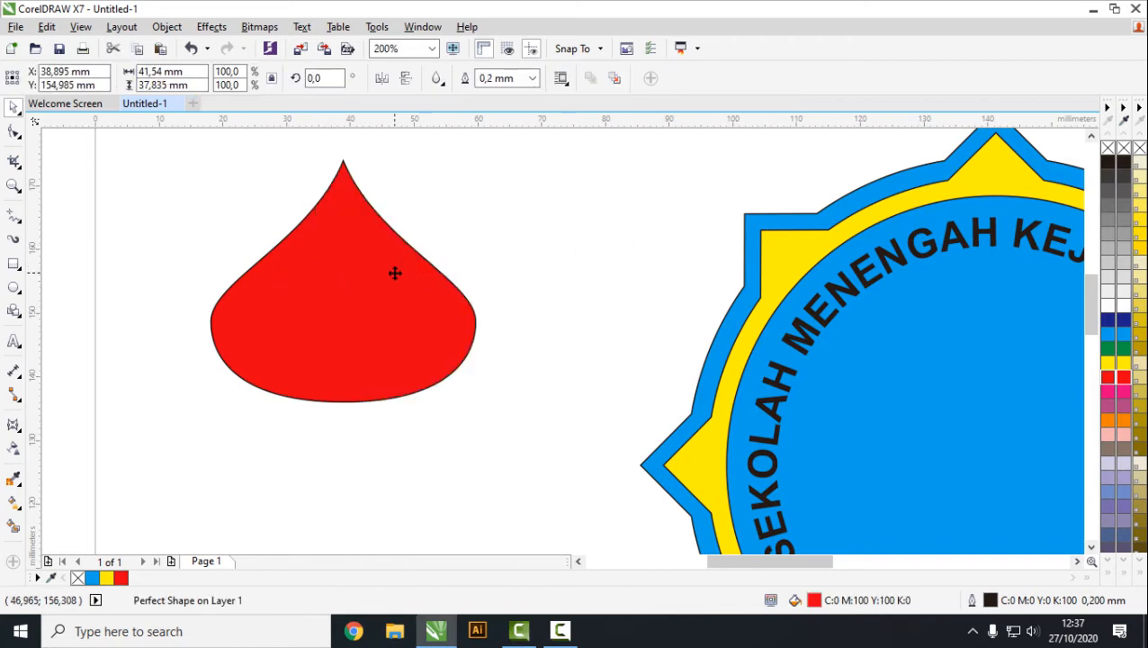
{"action": "left_click_drag", "start_coordinate": [395, 272], "coordinate": [418, 329]}
{"action": "right_click", "coordinate": [401, 328]}
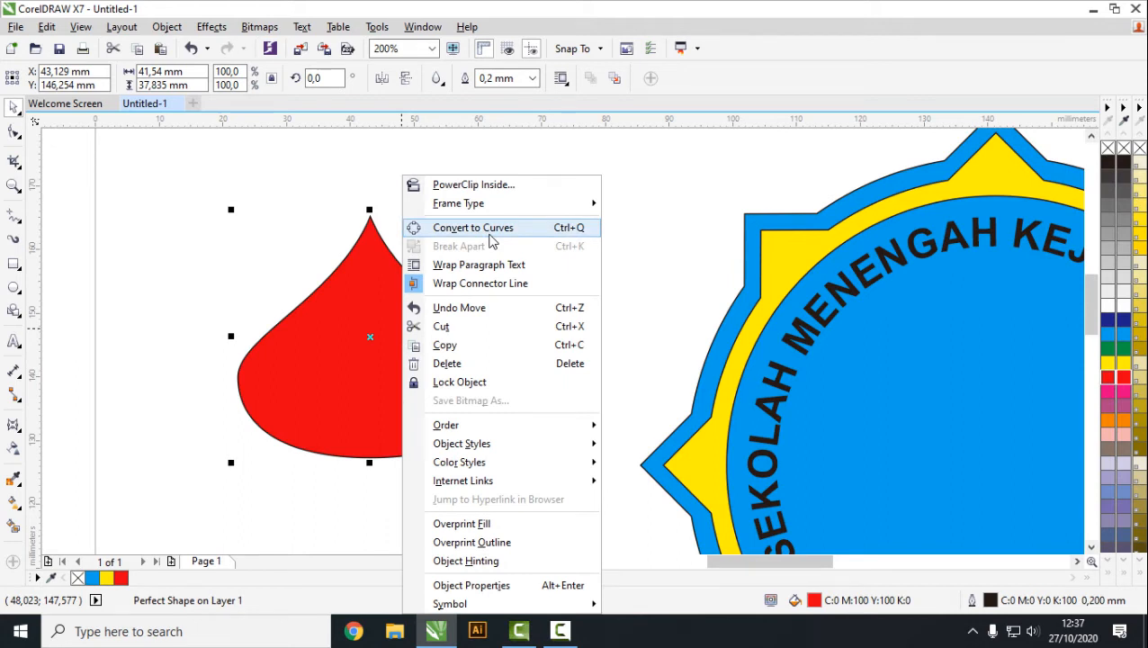
{"action": "left_click", "coordinate": [491, 232]}
{"action": "key", "text": "Escape"}
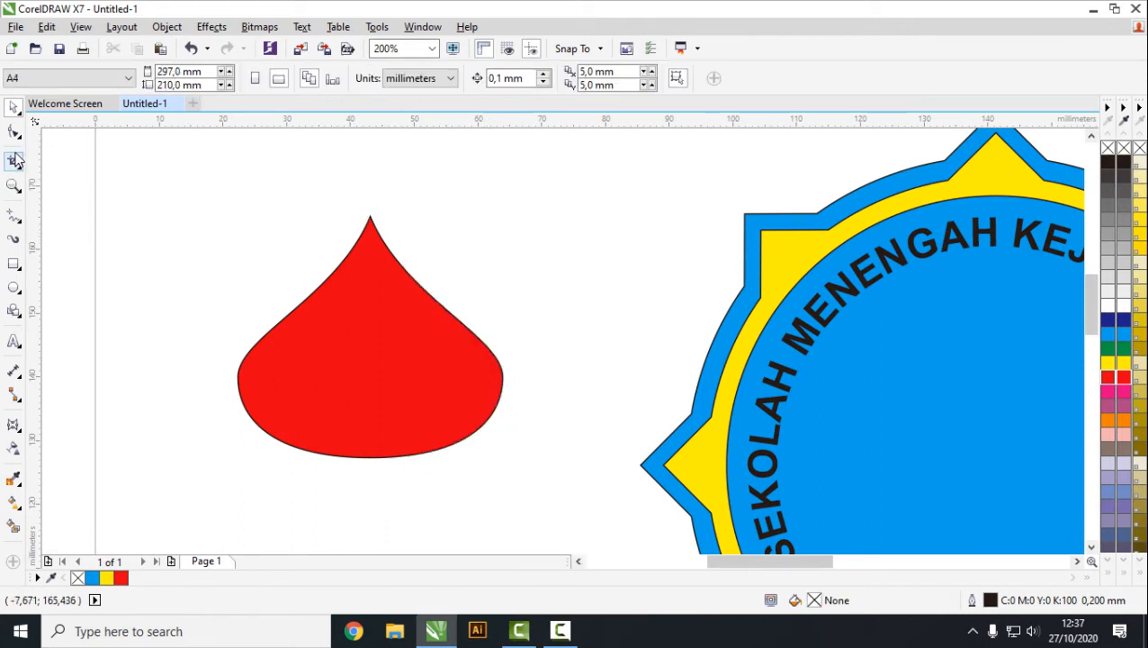
Add two nodes on the teardrop's left slope and pull the outer one upward to form a first flame tongue.
{"action": "key", "text": "F10"}
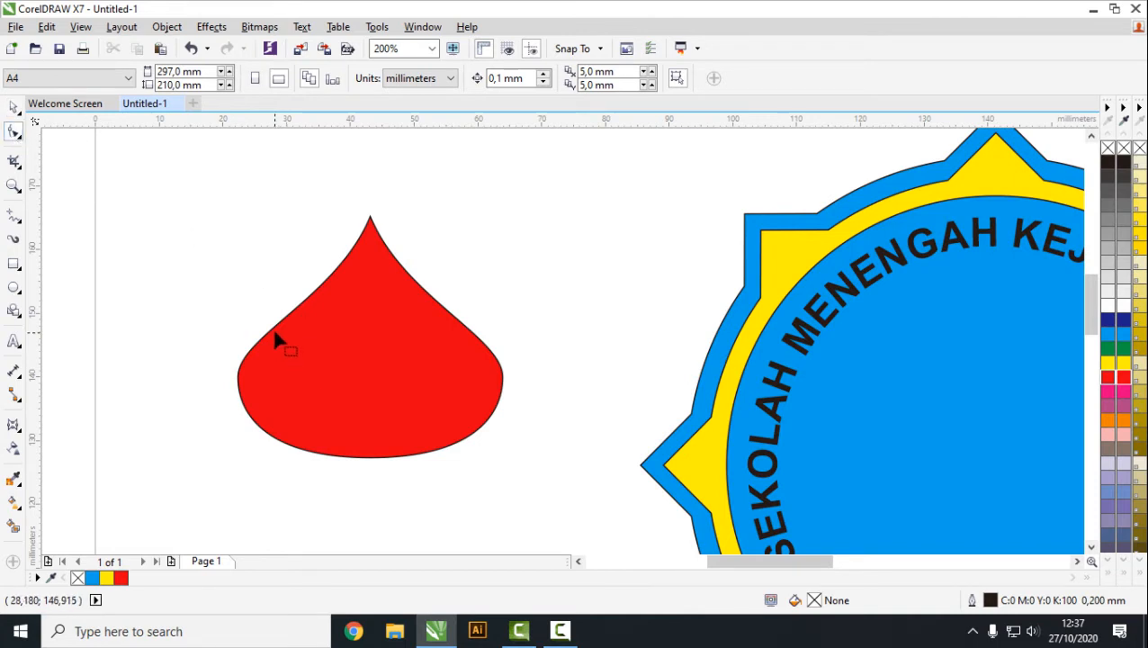
{"action": "left_click", "coordinate": [14, 136]}
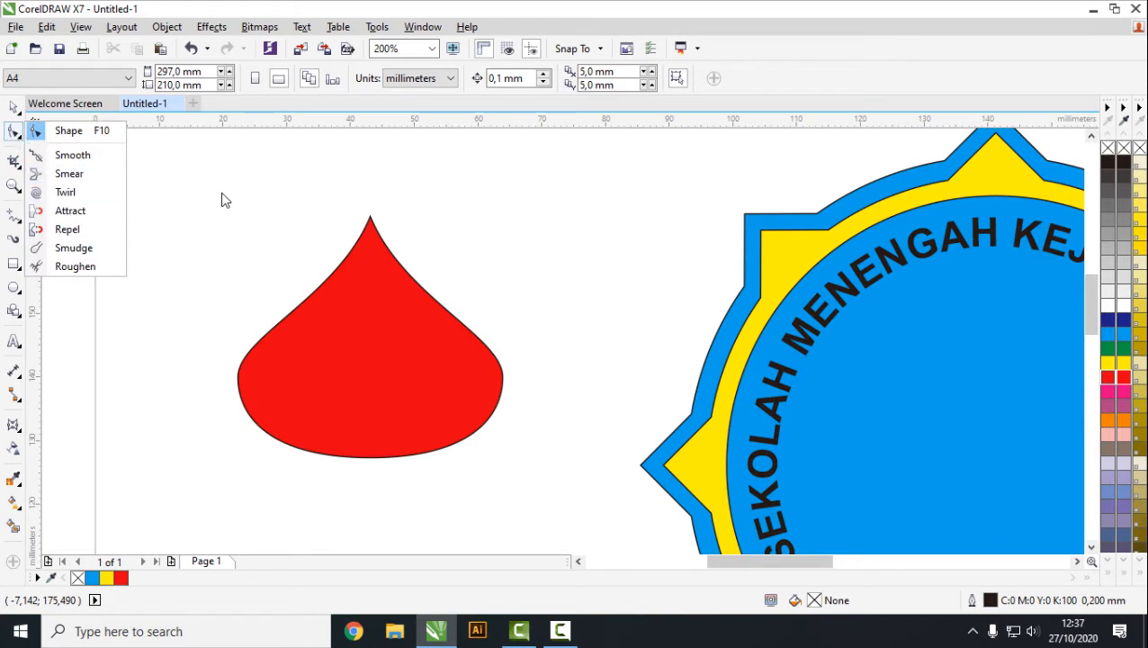
{"action": "left_click", "coordinate": [284, 133]}
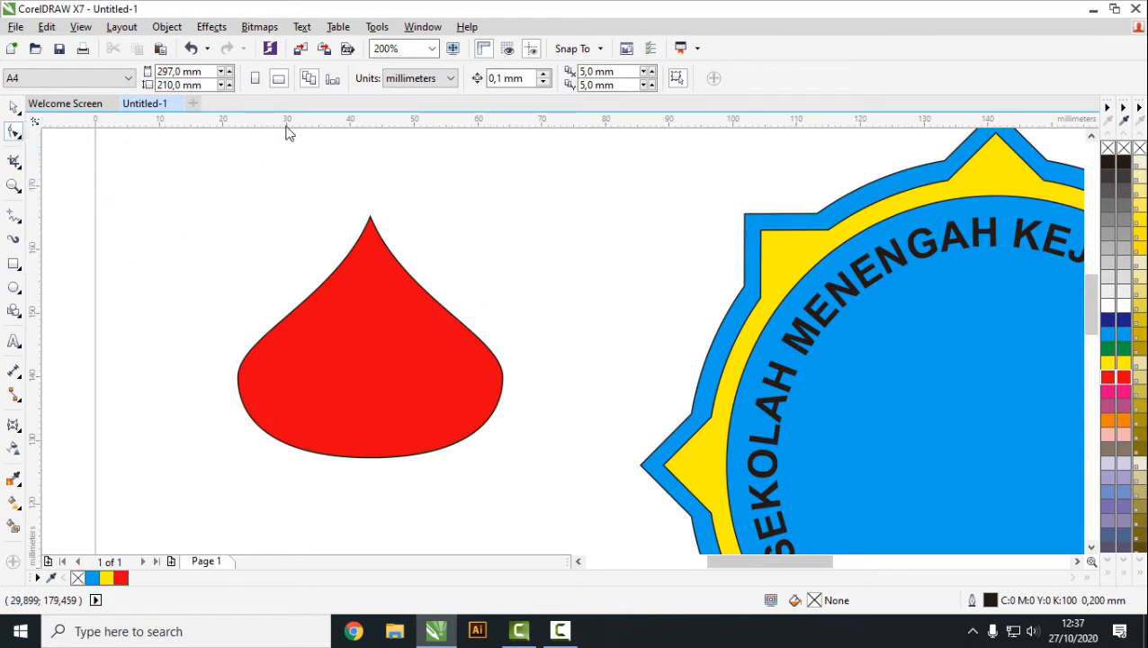
{"action": "left_click", "coordinate": [279, 330]}
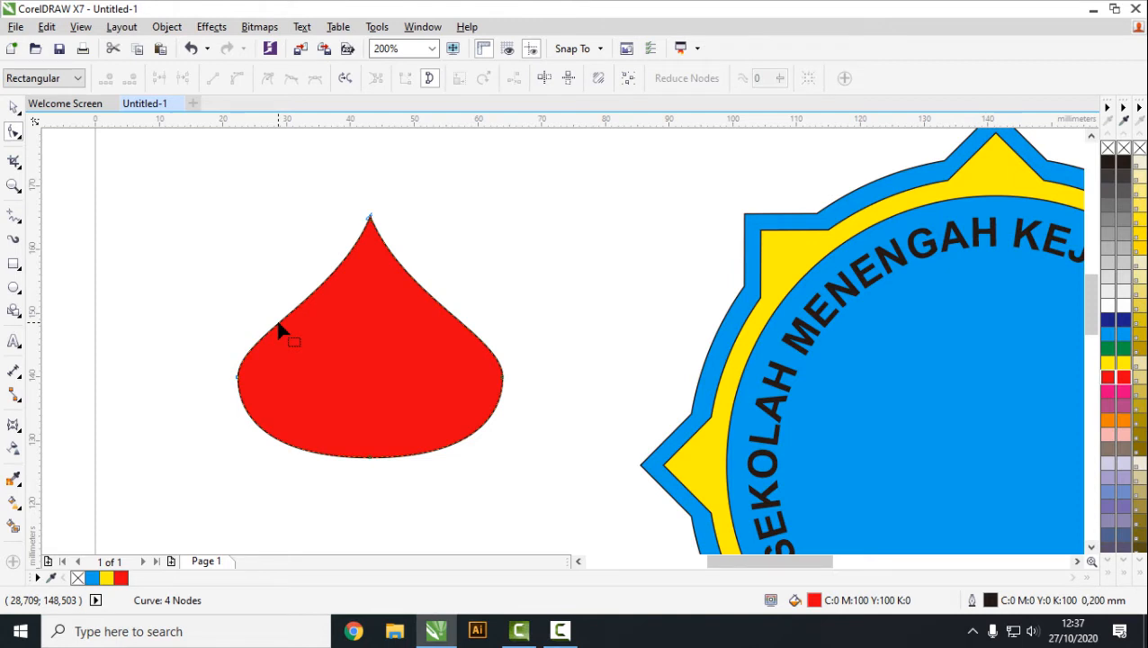
{"action": "scroll", "coordinate": [279, 331], "scroll_direction": "up", "scroll_amount": 2}
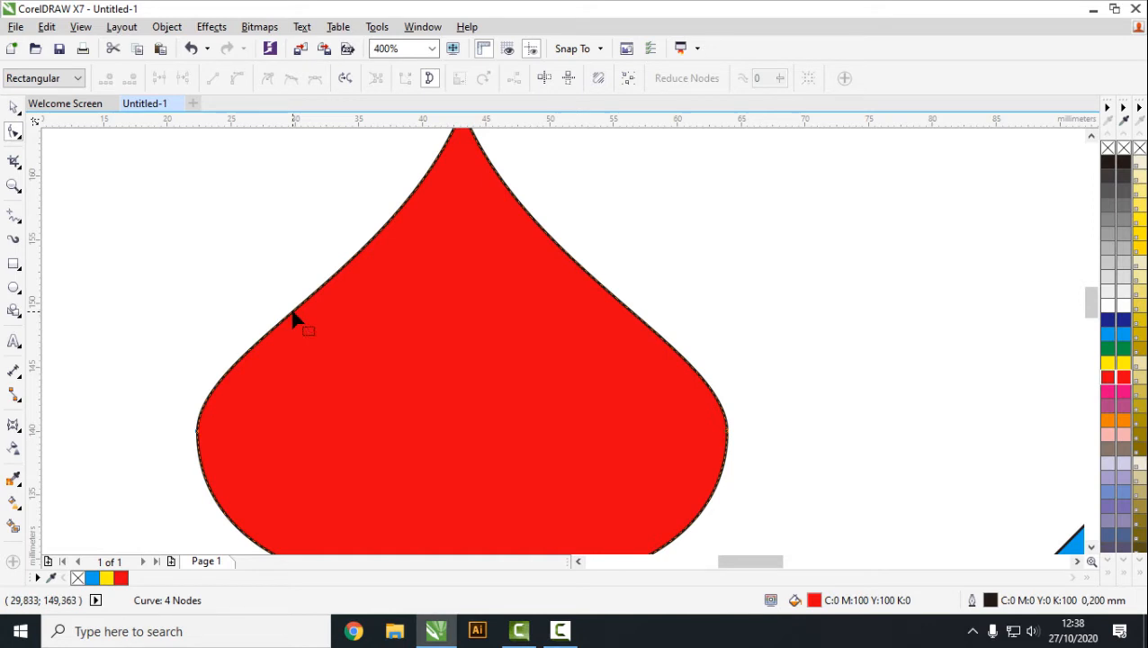
{"action": "scroll", "coordinate": [303, 321], "scroll_direction": "down", "scroll_amount": 2}
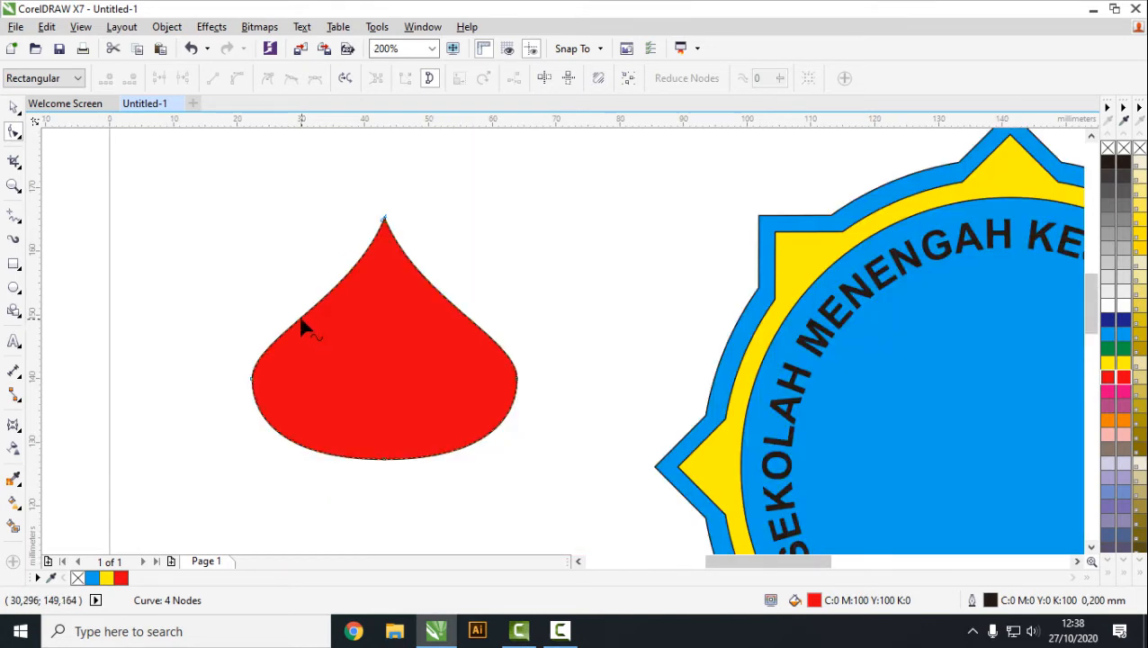
{"action": "double_click", "coordinate": [301, 320]}
{"action": "scroll", "coordinate": [303, 347], "scroll_direction": "up", "scroll_amount": 2}
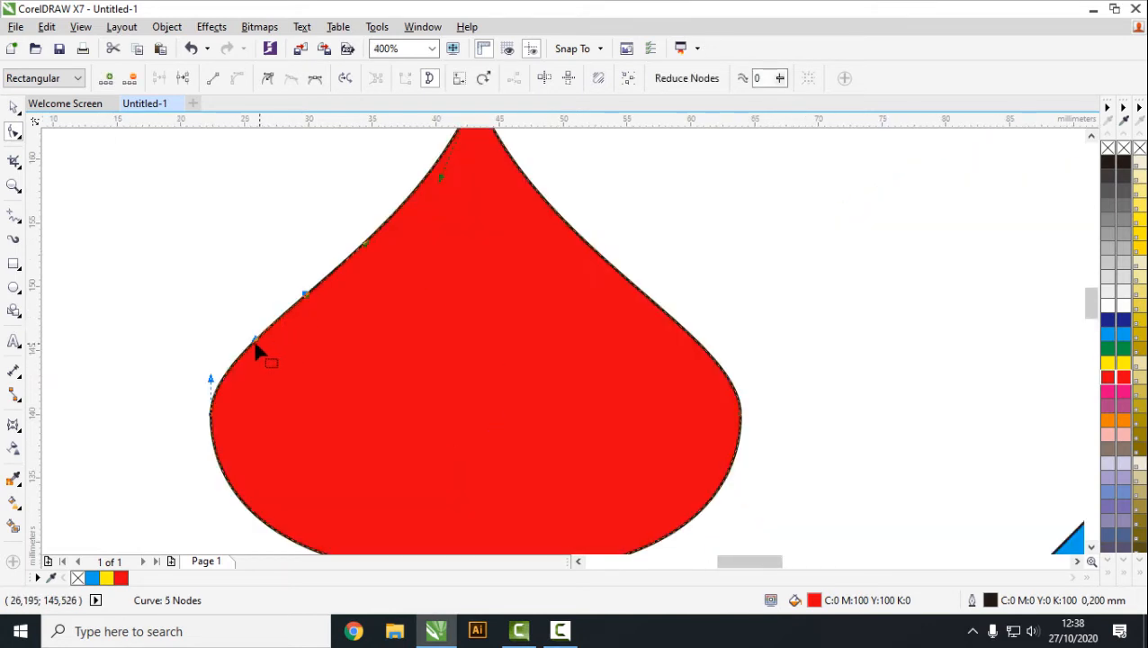
{"action": "double_click", "coordinate": [247, 346]}
{"action": "left_click_drag", "start_coordinate": [249, 347], "coordinate": [227, 192]}
{"action": "scroll", "coordinate": [338, 272], "scroll_direction": "down", "scroll_amount": 2}
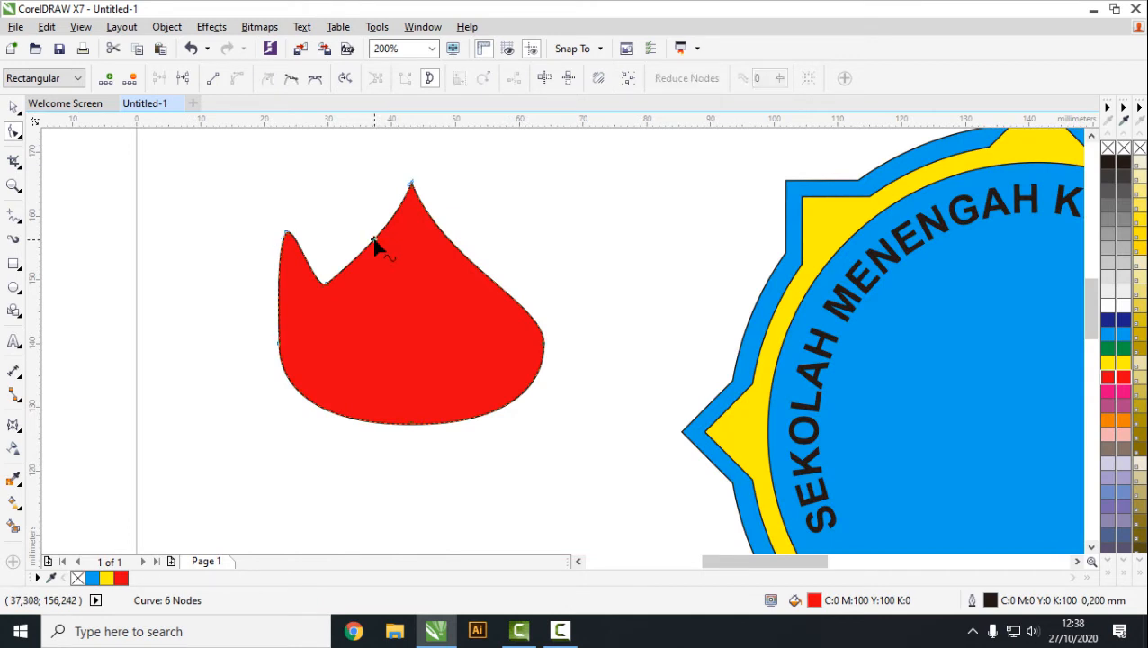
Add nodes on the slope between the first tongue and the peak, and pull one upward to form a second flame tongue.
{"action": "double_click", "coordinate": [352, 261]}
{"action": "double_click", "coordinate": [353, 261]}
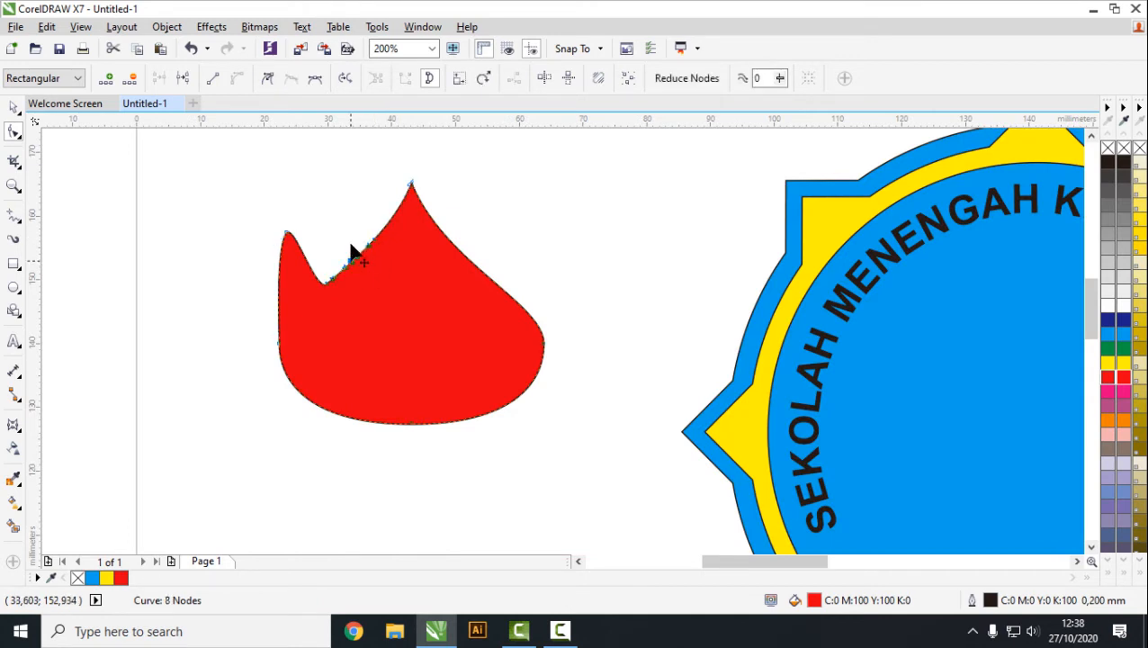
{"action": "left_click_drag", "start_coordinate": [351, 245], "coordinate": [341, 186]}
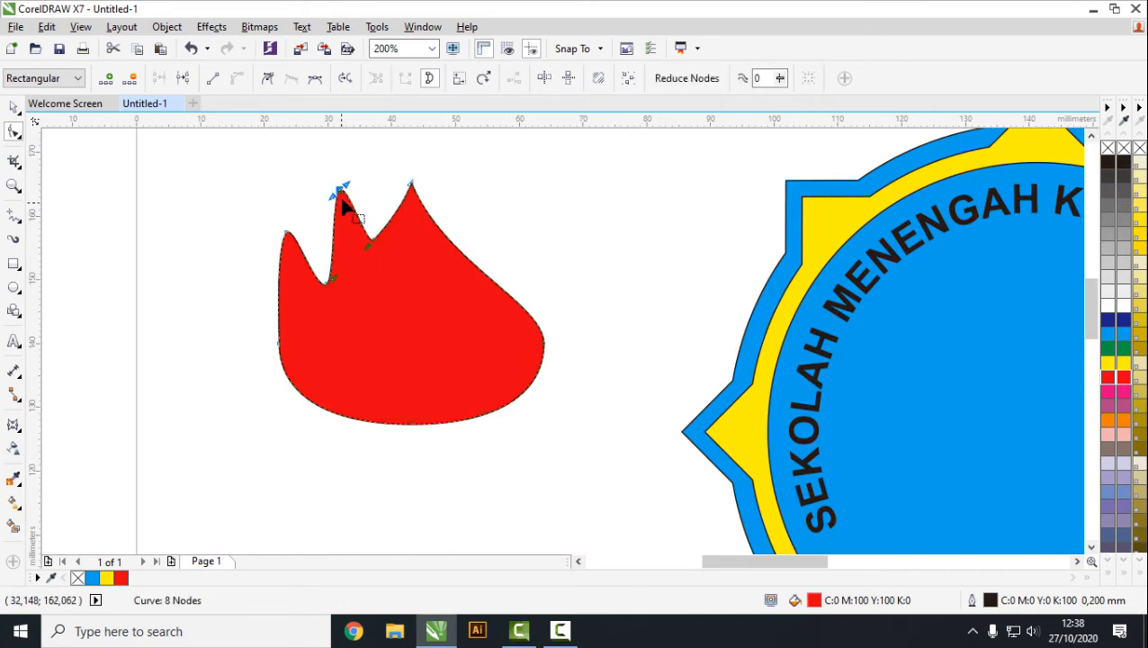
Make the outer left tongue's tip node a cusp and bend its two handles downward for a sharp point.
{"action": "left_click", "coordinate": [286, 233]}
{"action": "left_click", "coordinate": [269, 79]}
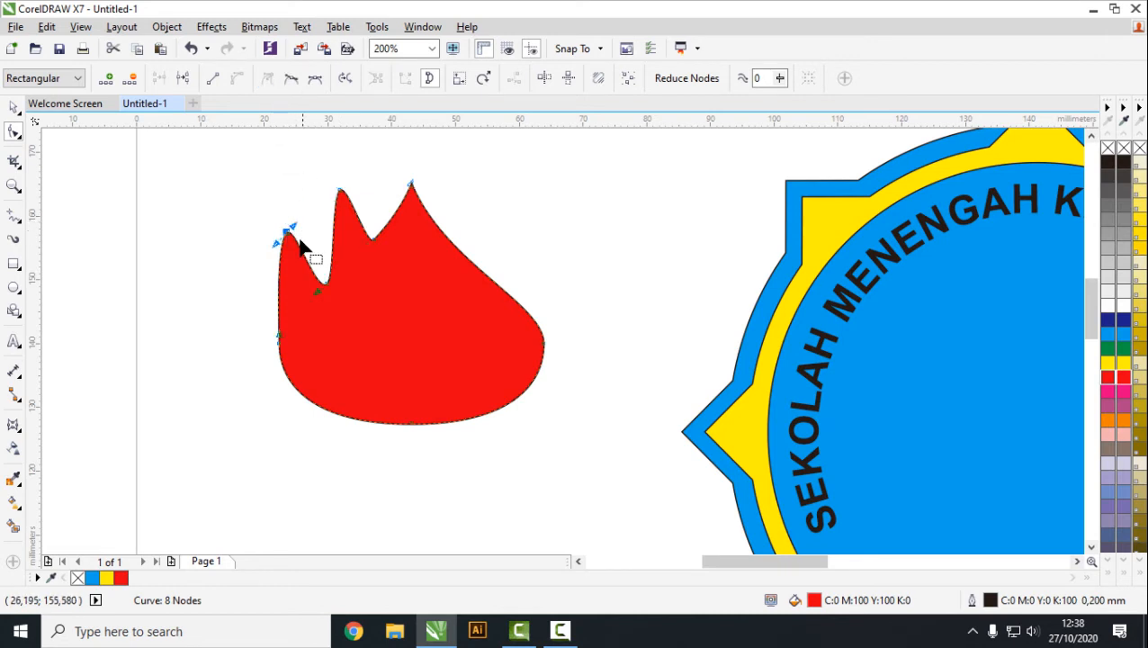
{"action": "left_click_drag", "start_coordinate": [295, 226], "coordinate": [292, 293]}
{"action": "left_click_drag", "start_coordinate": [274, 243], "coordinate": [270, 301]}
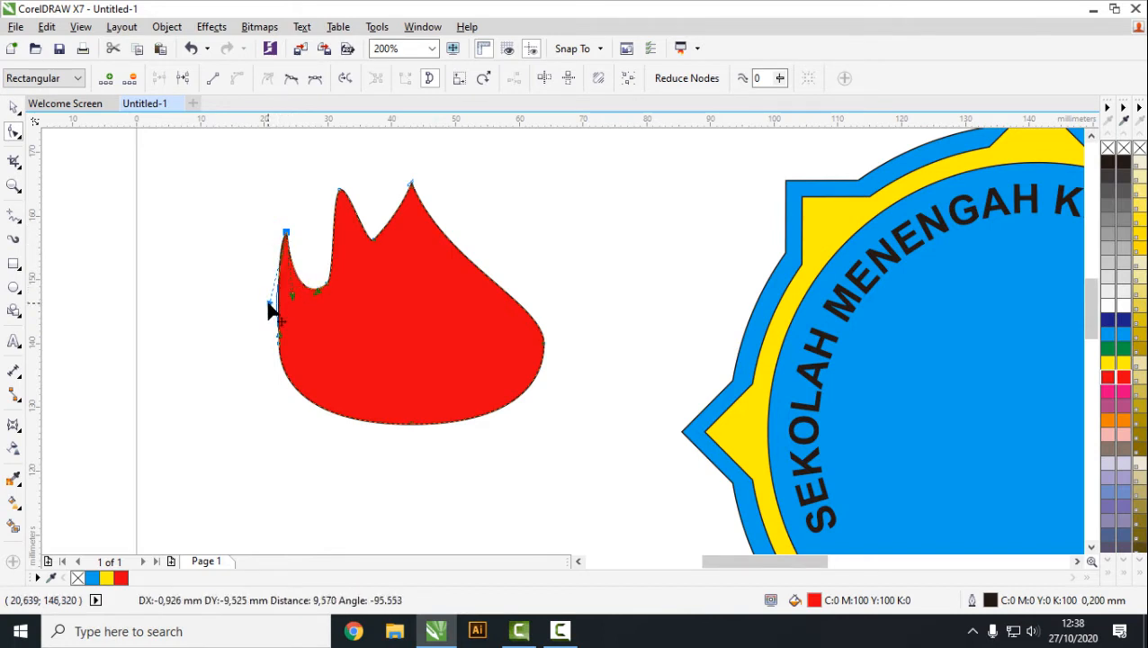
{"action": "left_click_drag", "start_coordinate": [275, 311], "coordinate": [274, 312]}
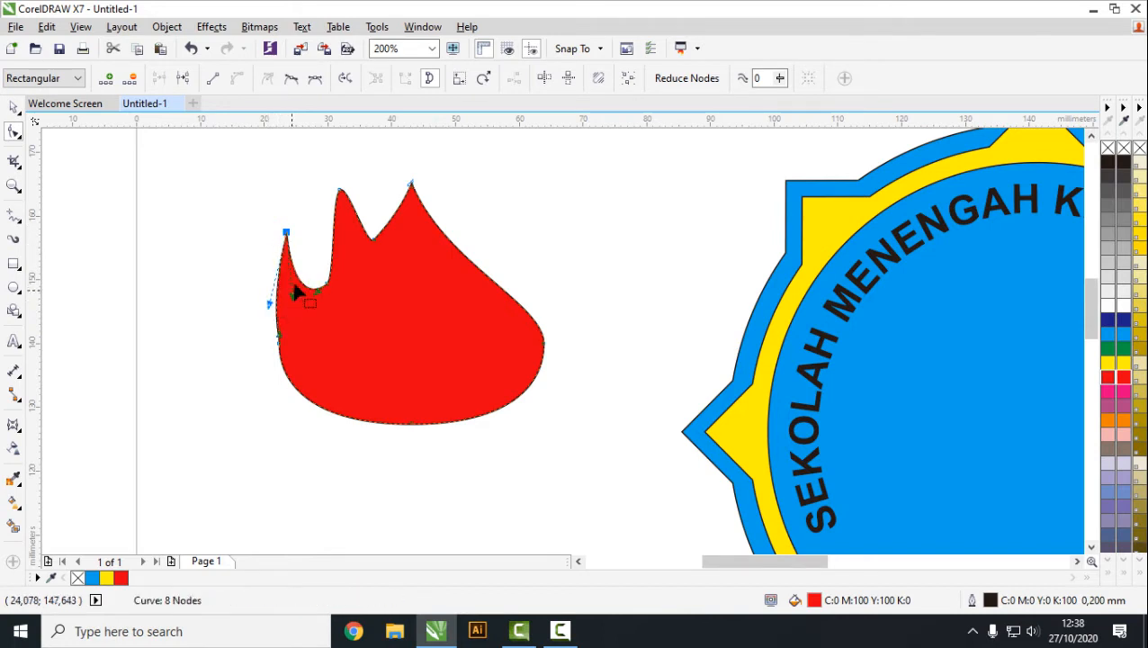
Make the second tongue's tip node a cusp and pull both handles downward to sharpen the tip.
{"action": "left_click", "coordinate": [338, 191]}
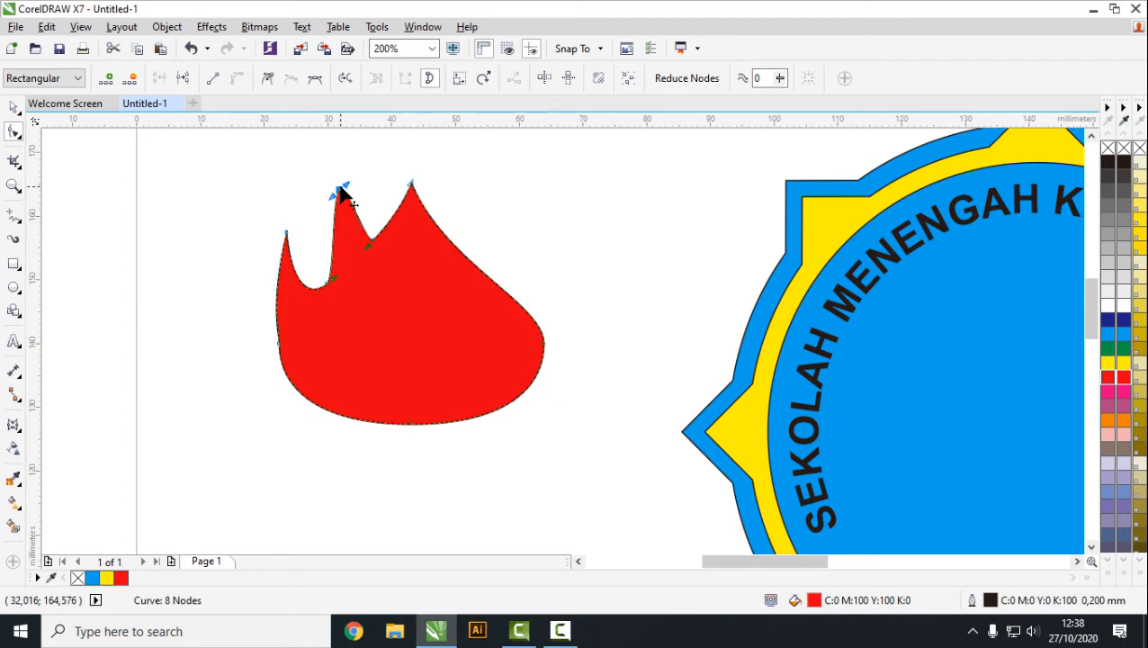
{"action": "left_click", "coordinate": [268, 78]}
{"action": "left_click_drag", "start_coordinate": [349, 185], "coordinate": [349, 261]}
{"action": "left_click_drag", "start_coordinate": [333, 197], "coordinate": [326, 230]}
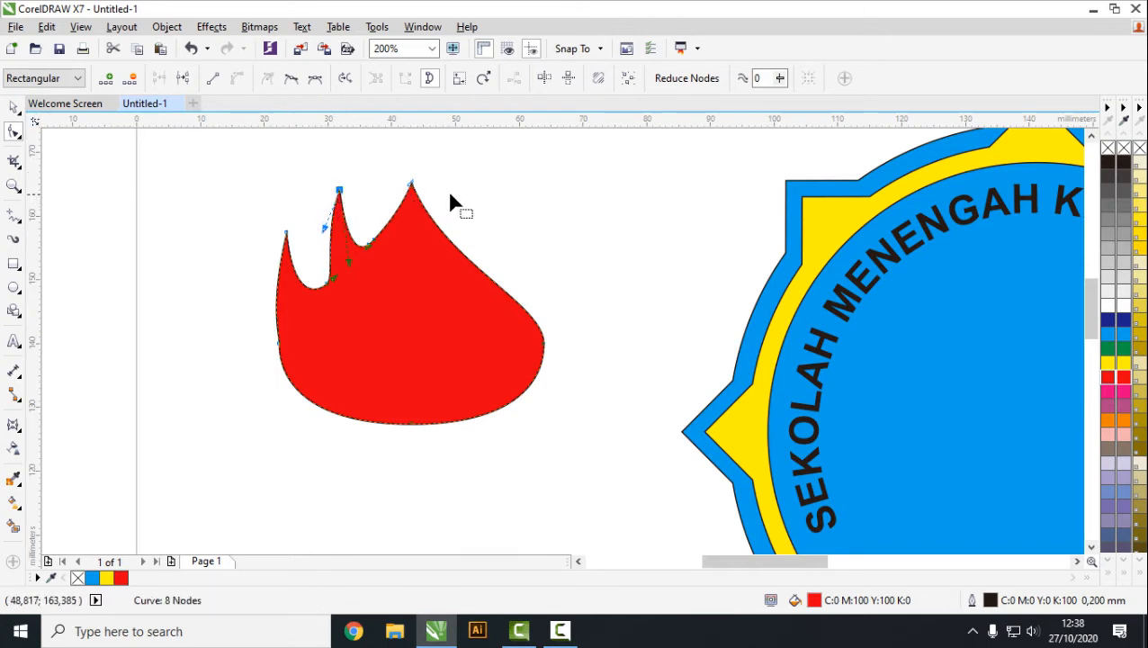
{"action": "left_click", "coordinate": [14, 107]}
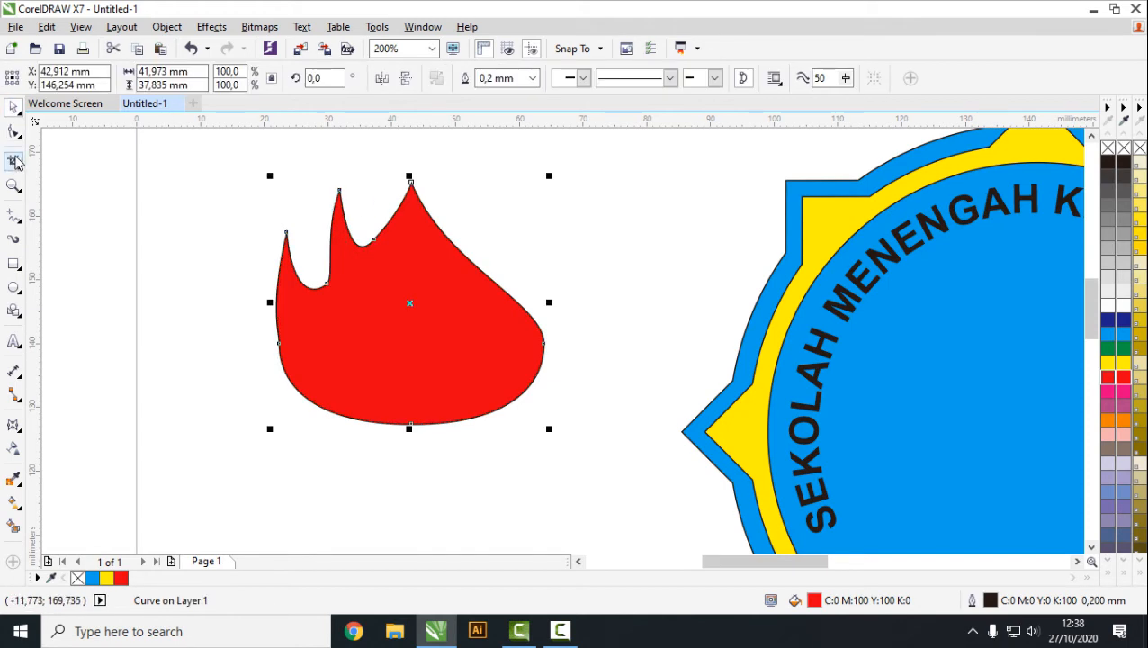
Raise the flame's peak node, shifted slightly right, until the shape is about 47 mm tall.
{"action": "left_click", "coordinate": [13, 132]}
{"action": "left_click_drag", "start_coordinate": [411, 185], "coordinate": [417, 145]}
{"action": "scroll", "coordinate": [463, 210], "scroll_direction": "down", "scroll_amount": 2}
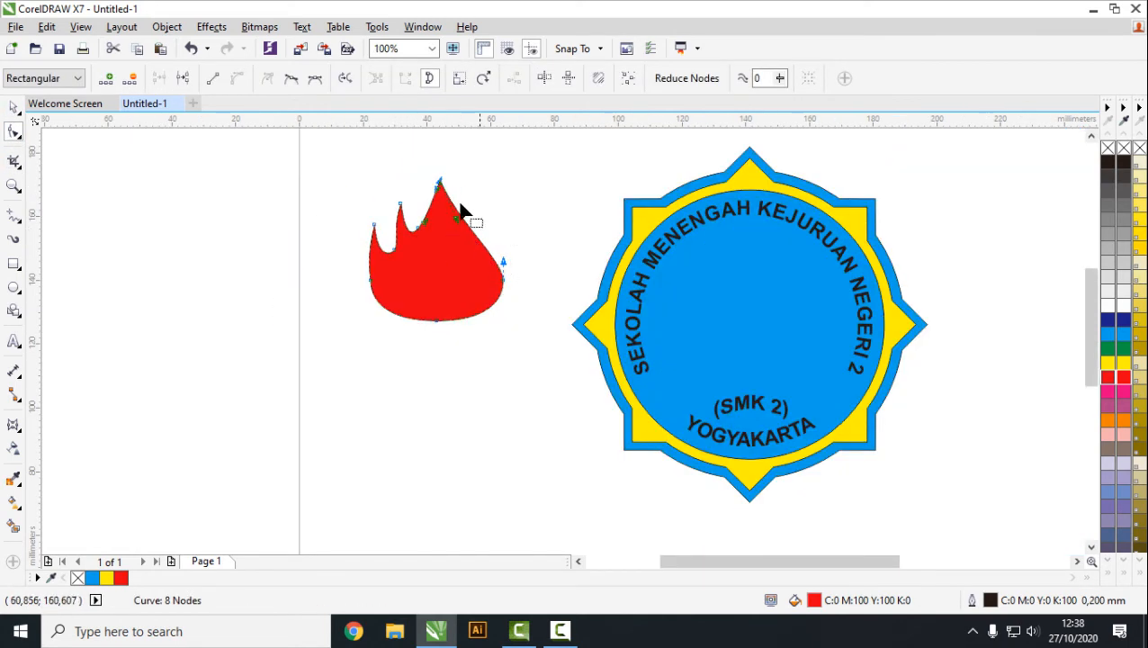
{"action": "scroll", "coordinate": [460, 209], "scroll_direction": "up", "scroll_amount": 2}
{"action": "left_click_drag", "start_coordinate": [421, 188], "coordinate": [421, 166]}
{"action": "left_click", "coordinate": [14, 106]}
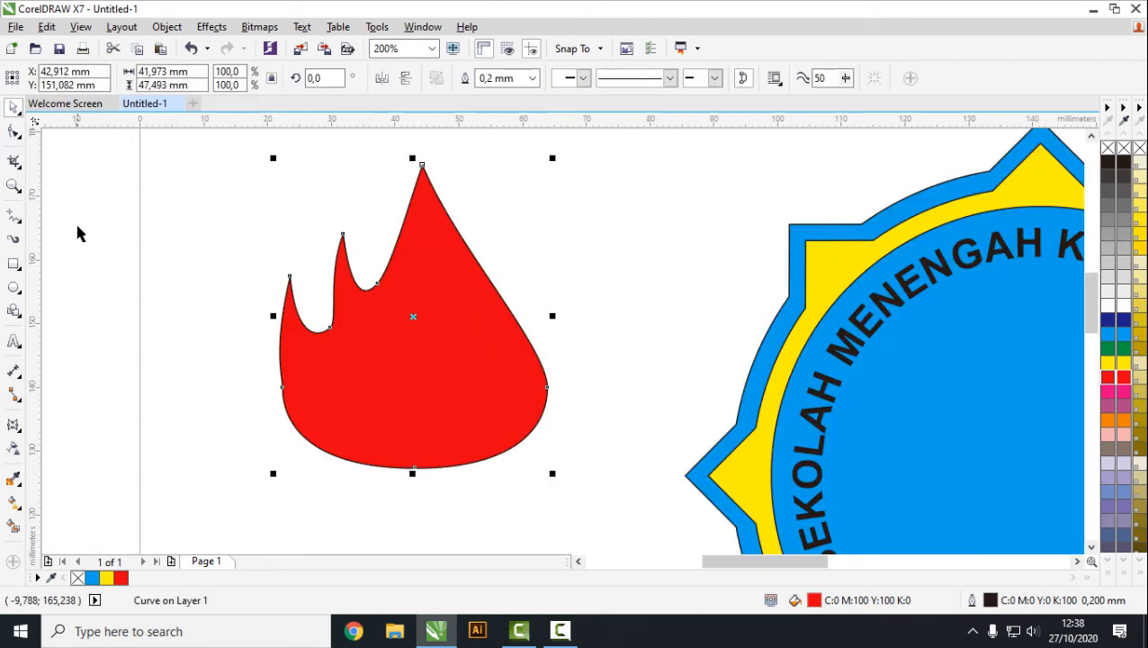
{"action": "left_click", "coordinate": [76, 231]}
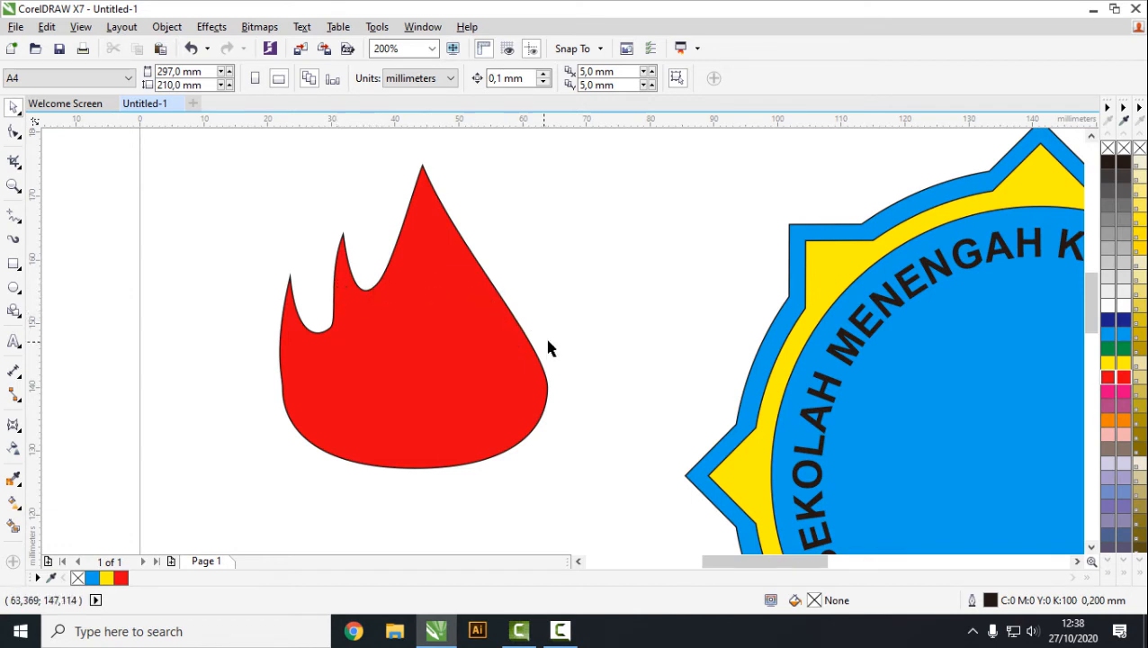
Draw a rectangle about 33 by 56 mm covering the flame's right half, from the peak's centre line and extending just above the tip.
{"action": "left_click", "coordinate": [13, 264]}
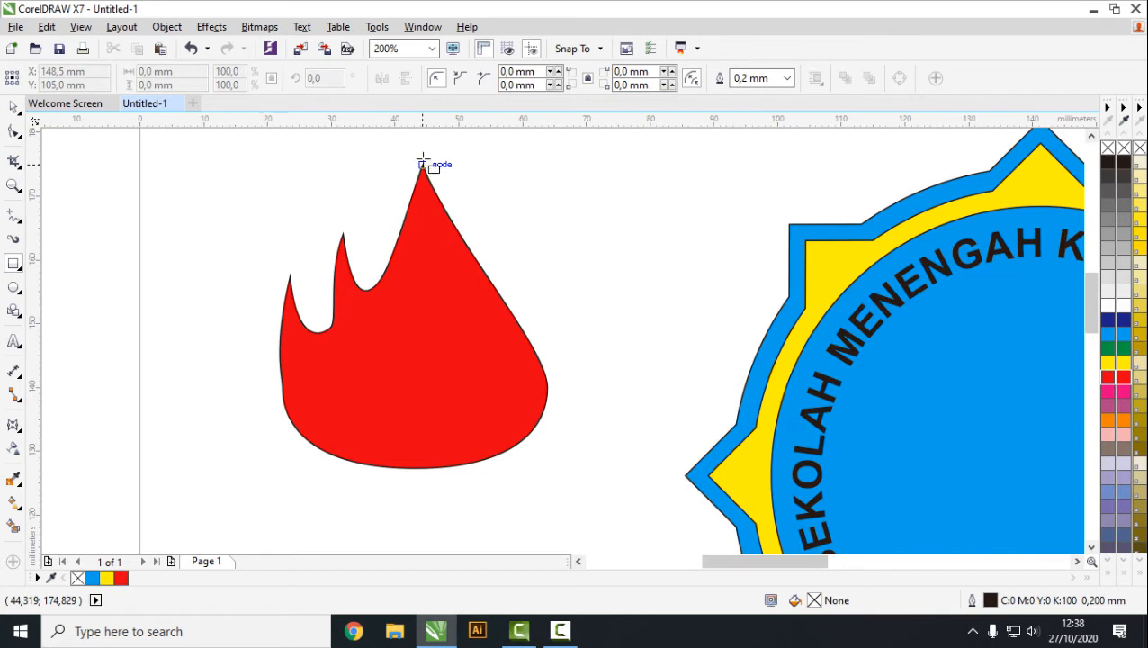
{"action": "left_click_drag", "start_coordinate": [422, 165], "coordinate": [630, 510]}
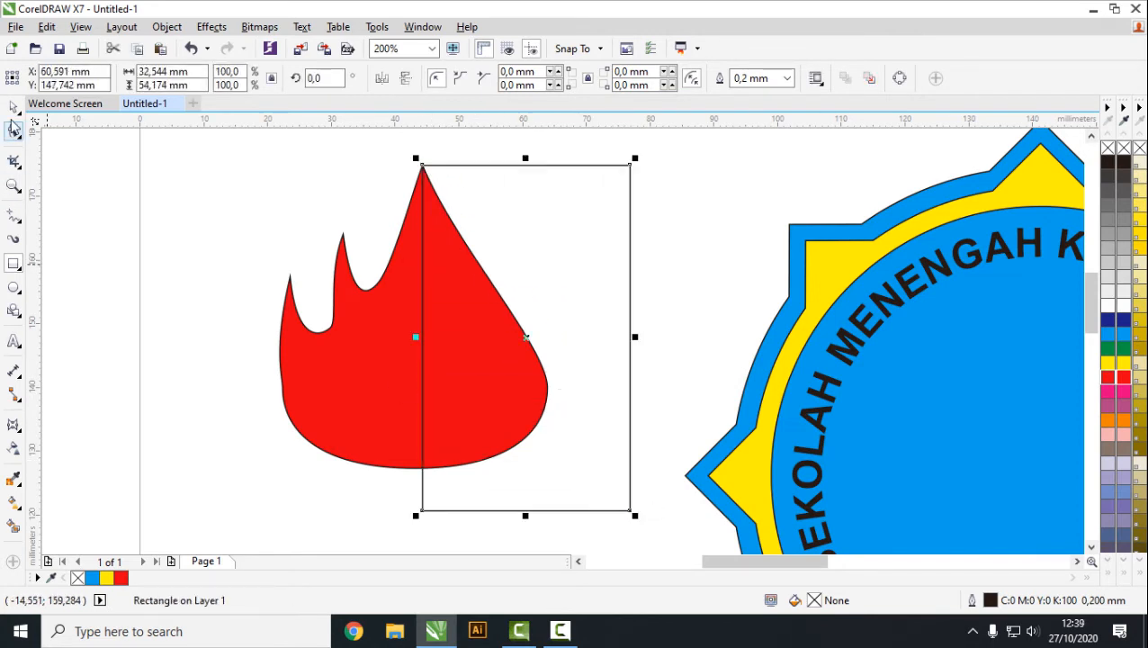
{"action": "left_click", "coordinate": [14, 107]}
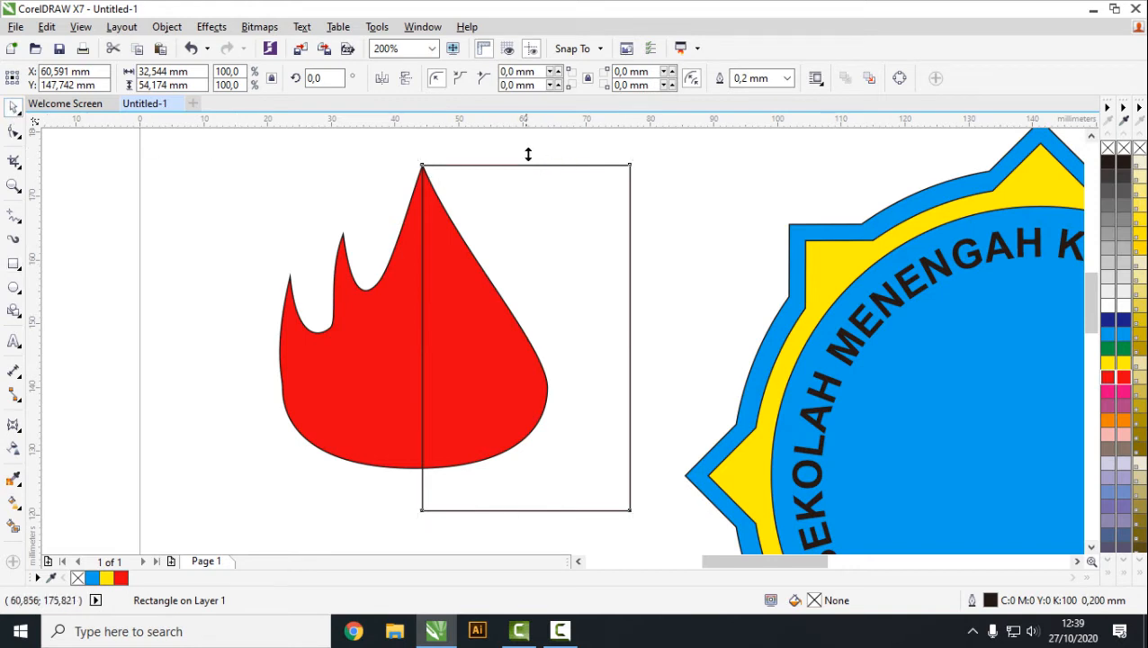
{"action": "left_click_drag", "start_coordinate": [525, 157], "coordinate": [525, 146]}
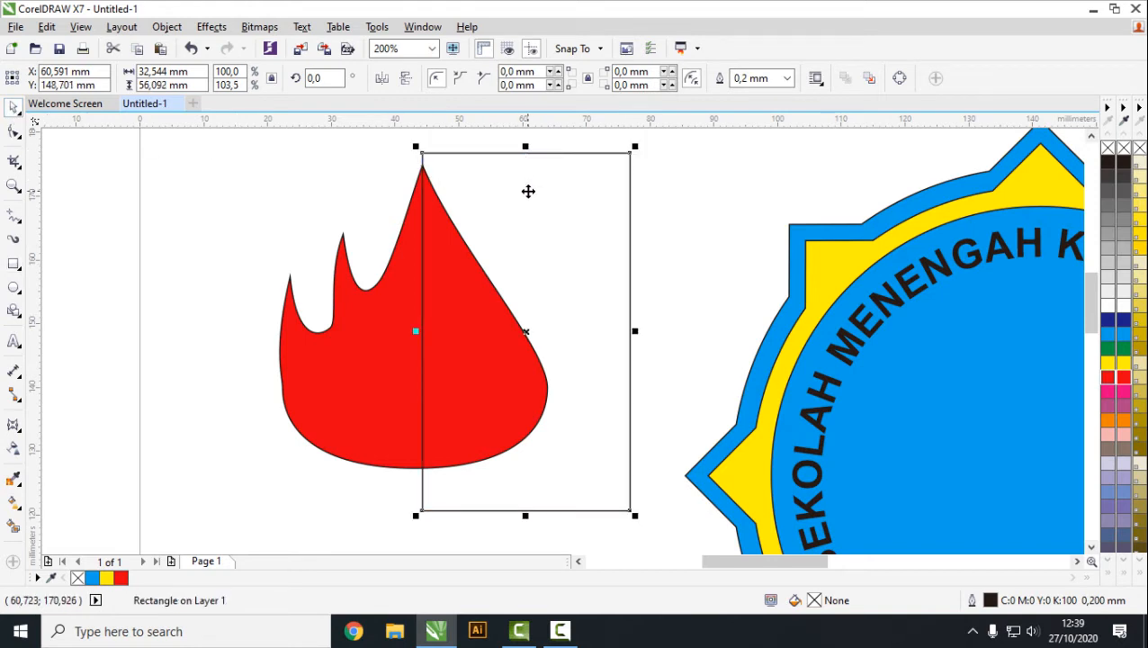
Trim the flame's right half away with the rectangle, and delete the rectangle.
{"action": "scroll", "coordinate": [530, 193], "scroll_direction": "down", "scroll_amount": 1}
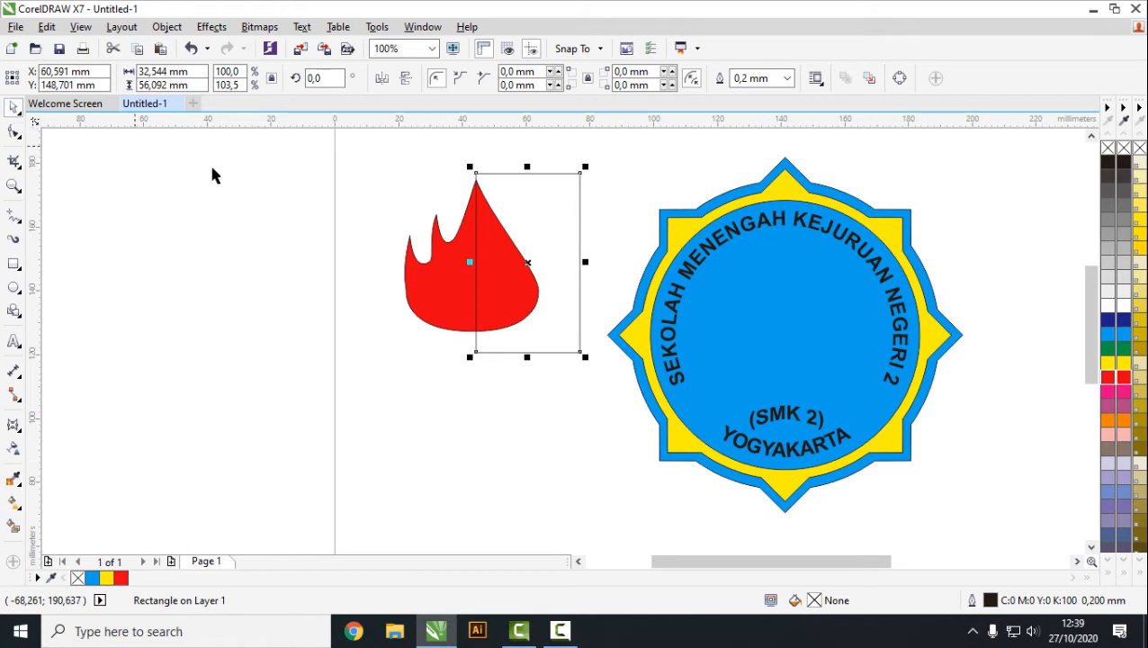
{"action": "left_click", "coordinate": [373, 169]}
{"action": "left_click_drag", "start_coordinate": [351, 153], "coordinate": [601, 396]}
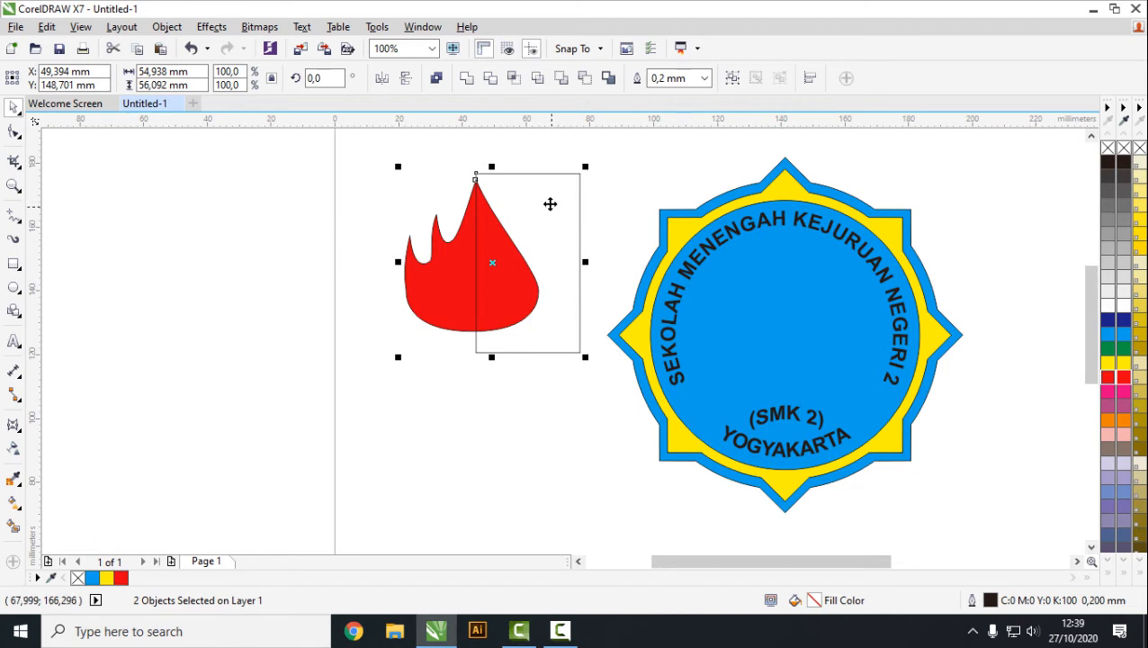
{"action": "left_click", "coordinate": [488, 83]}
{"action": "left_click", "coordinate": [476, 205]}
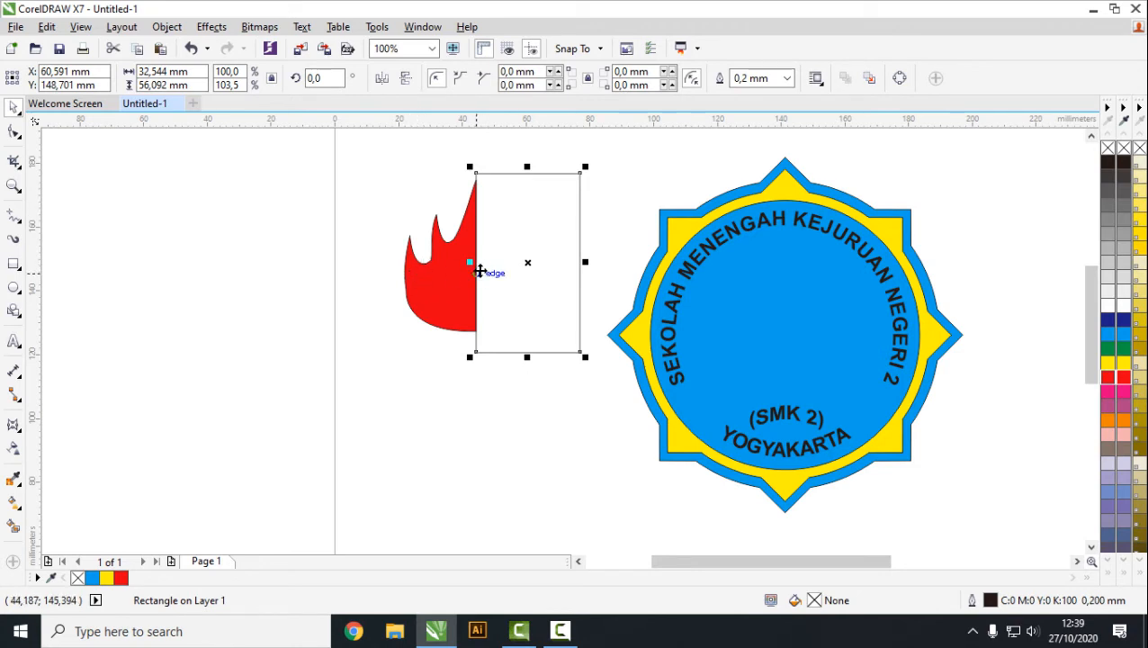
{"action": "key", "text": "Delete"}
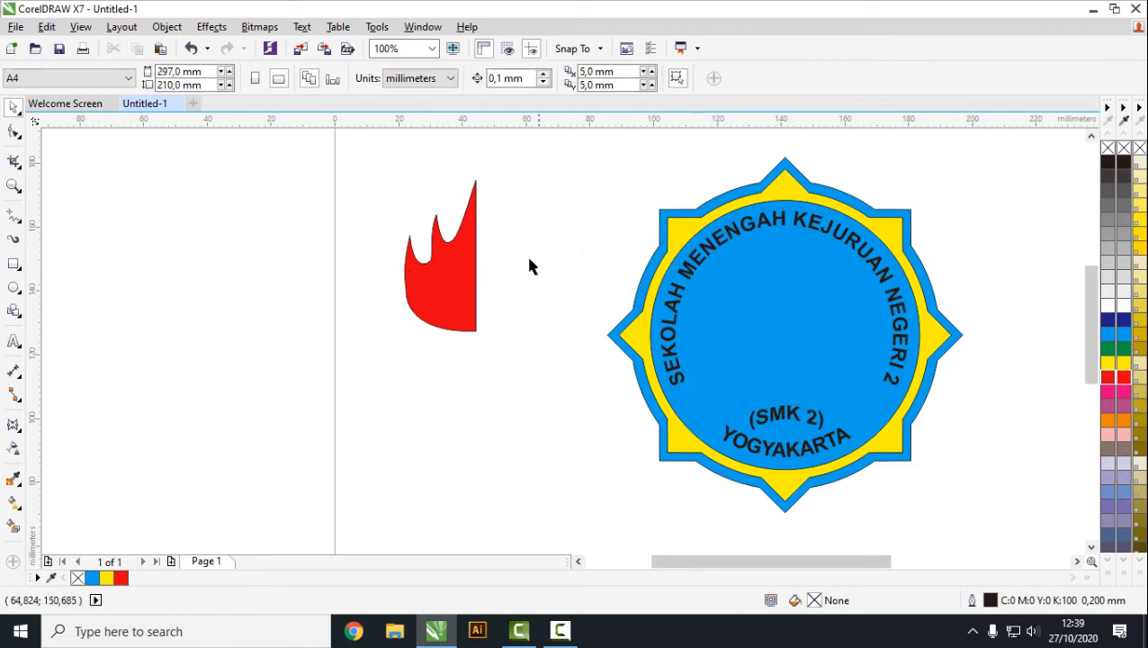
Duplicate the half flame, mirror the copy horizontally and place it against the straight right edge of the original.
{"action": "left_click", "coordinate": [460, 275]}
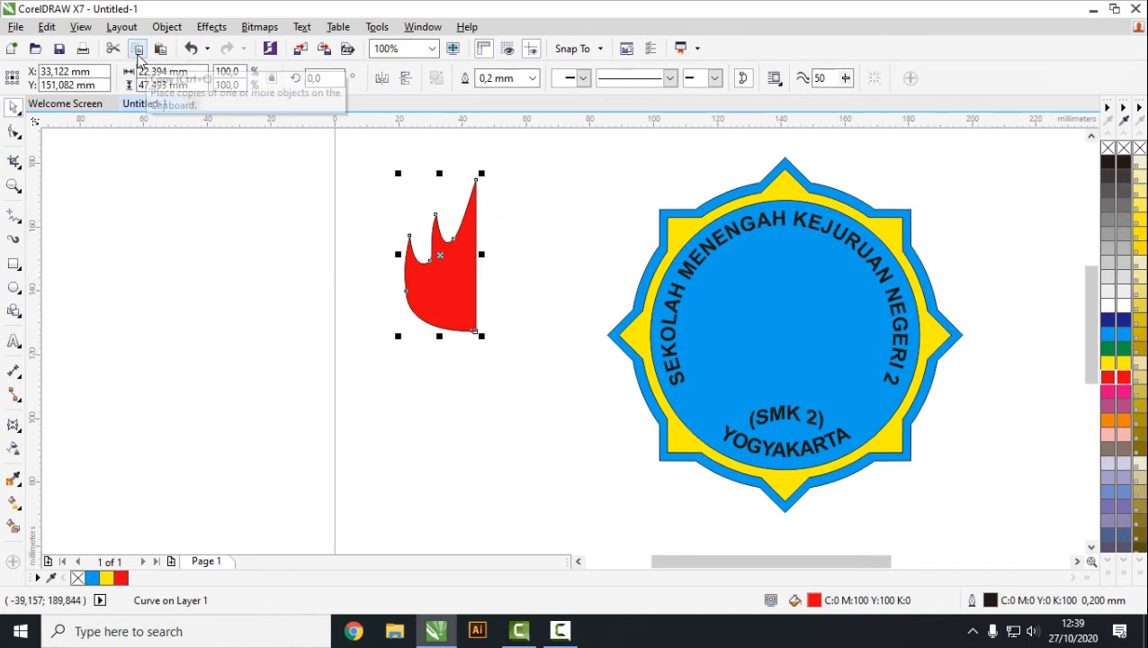
{"action": "left_click", "coordinate": [138, 50]}
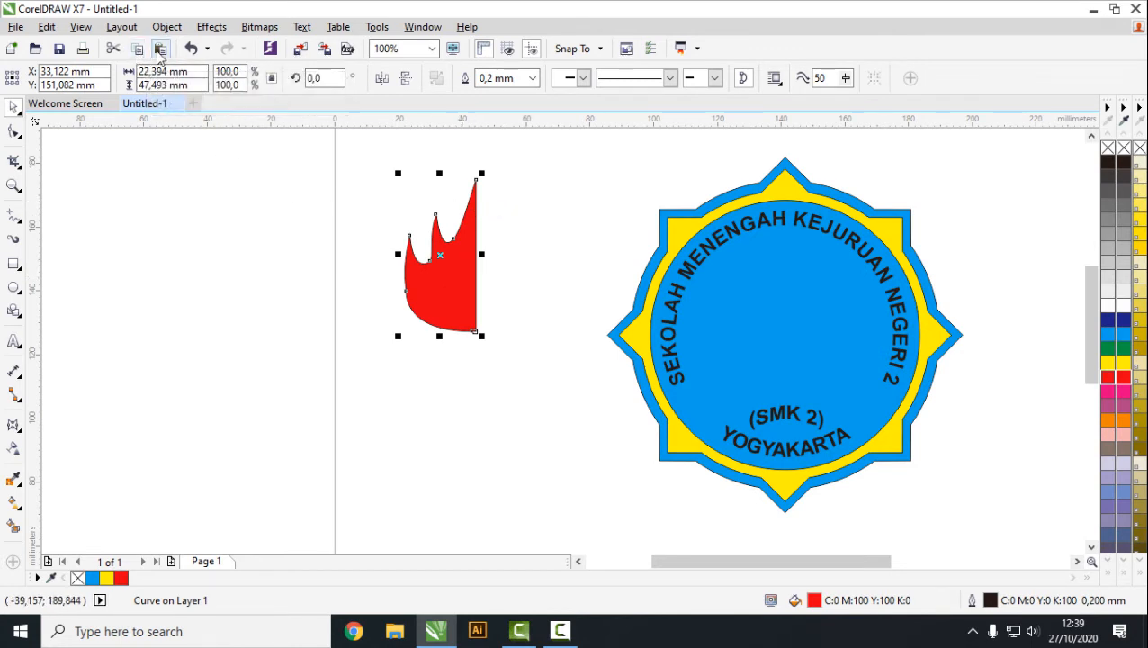
{"action": "left_click", "coordinate": [159, 48]}
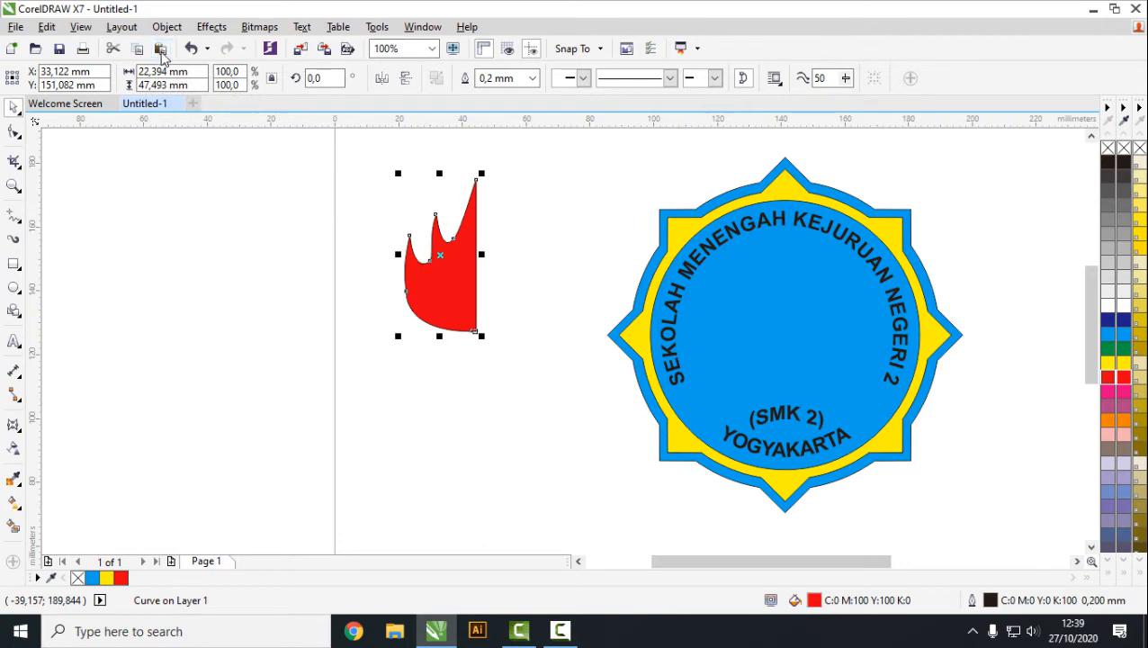
{"action": "left_click", "coordinate": [383, 81]}
{"action": "scroll", "coordinate": [455, 270], "scroll_direction": "up", "scroll_amount": 4}
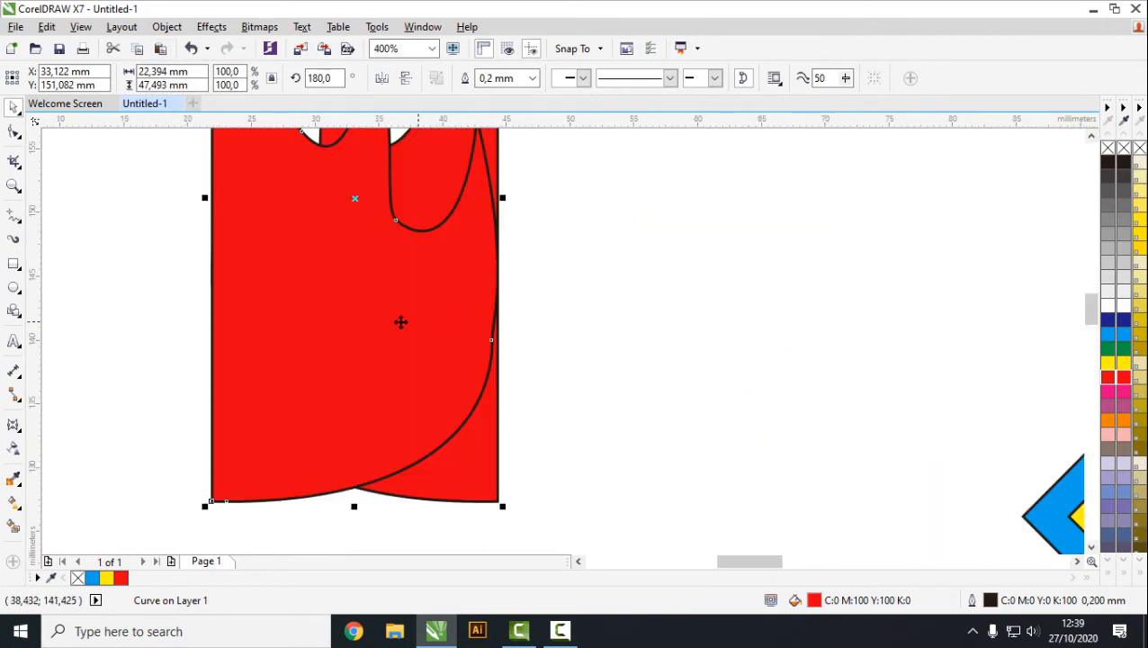
{"action": "scroll", "coordinate": [366, 321], "scroll_direction": "down", "scroll_amount": 2}
{"action": "left_click_drag", "start_coordinate": [359, 318], "coordinate": [497, 352]}
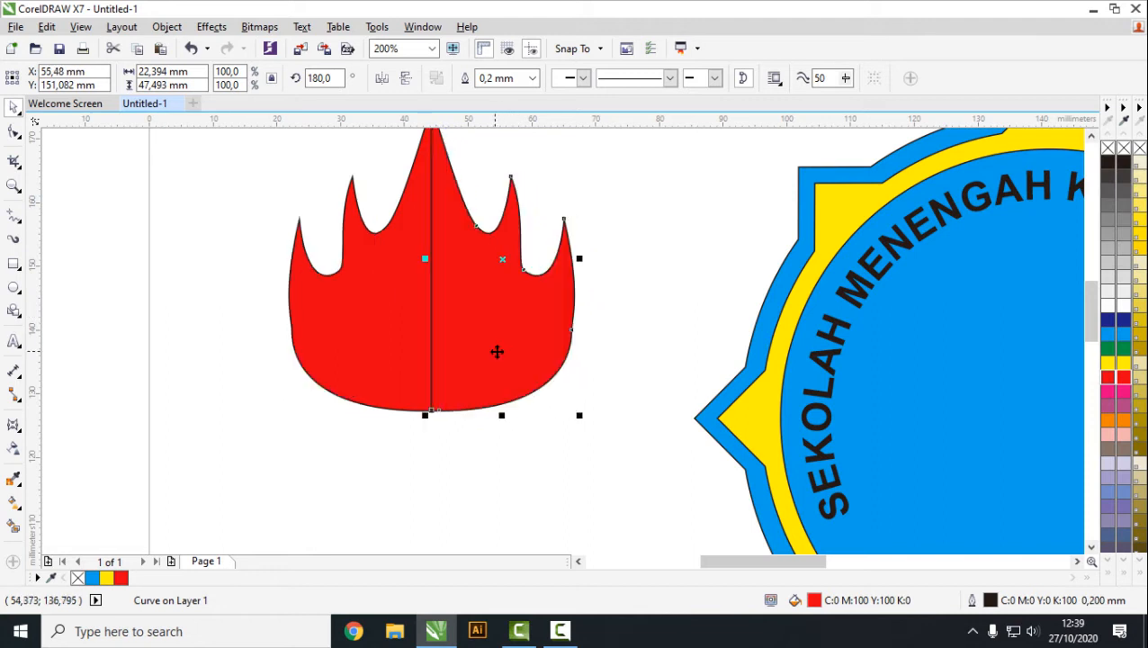
Weld the two flame halves into one symmetrical shape.
{"action": "scroll", "coordinate": [446, 190], "scroll_direction": "down", "scroll_amount": 2}
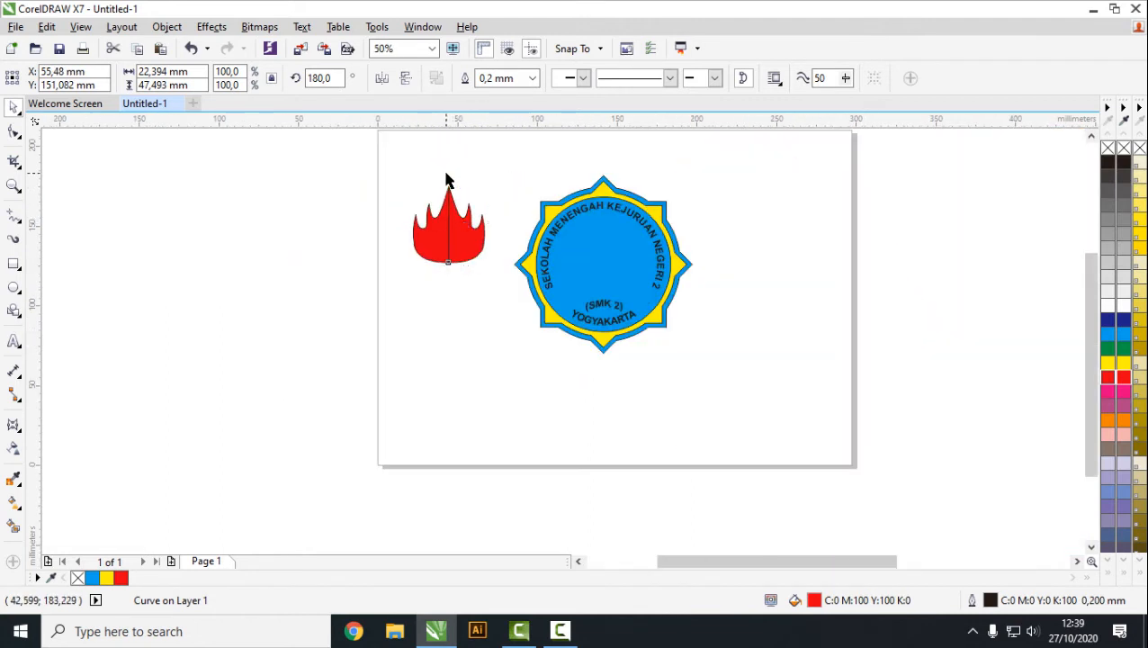
{"action": "scroll", "coordinate": [450, 196], "scroll_direction": "up", "scroll_amount": 3}
{"action": "scroll", "coordinate": [465, 267], "scroll_direction": "down", "scroll_amount": 3}
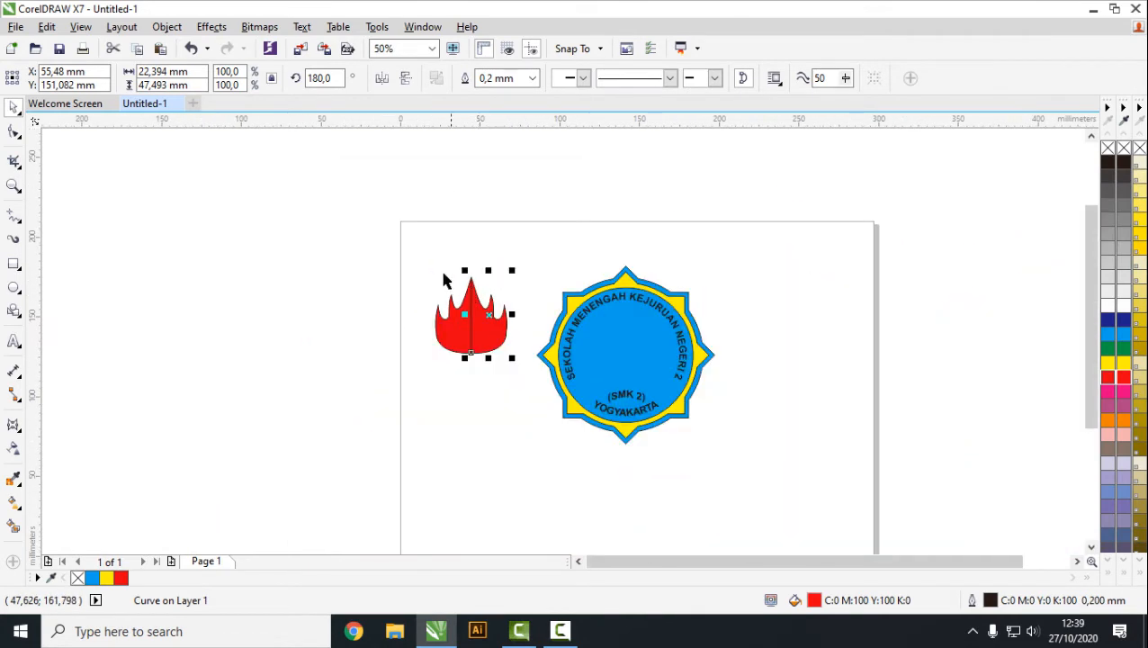
{"action": "left_click", "coordinate": [427, 259]}
{"action": "left_click_drag", "start_coordinate": [378, 252], "coordinate": [520, 367]}
{"action": "left_click", "coordinate": [466, 77]}
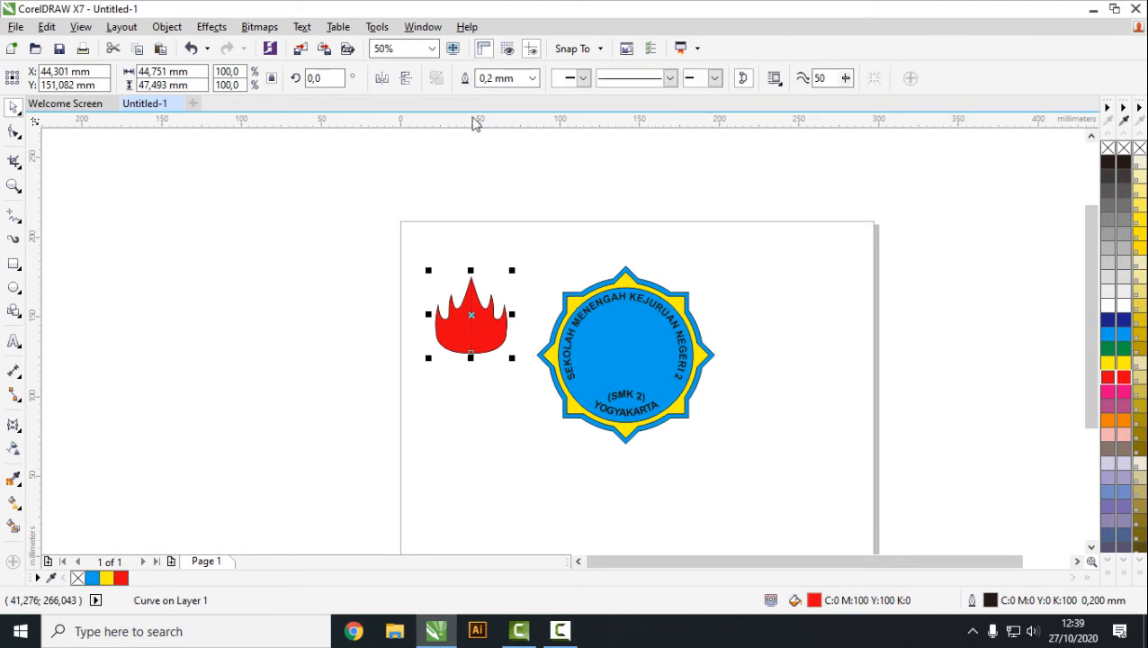
Squash the flame to about 35 mm high and centre it in the emblem's blue circle.
{"action": "left_click", "coordinate": [483, 324]}
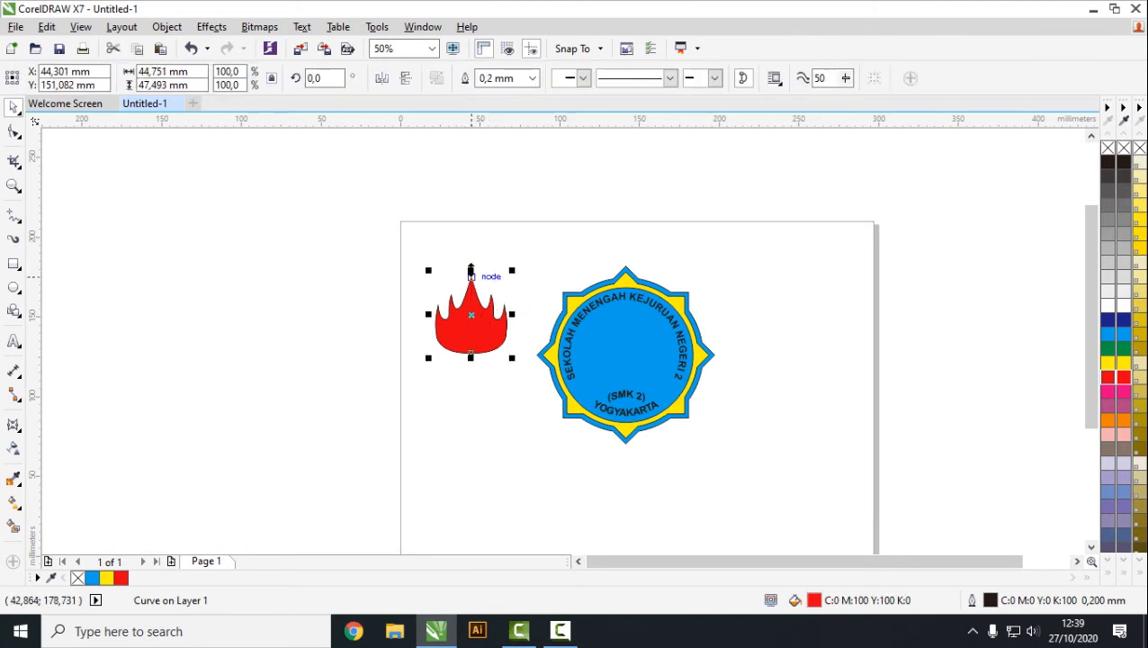
{"action": "left_click_drag", "start_coordinate": [471, 273], "coordinate": [625, 350]}
{"action": "left_click", "coordinate": [467, 364]}
{"action": "left_click", "coordinate": [464, 324]}
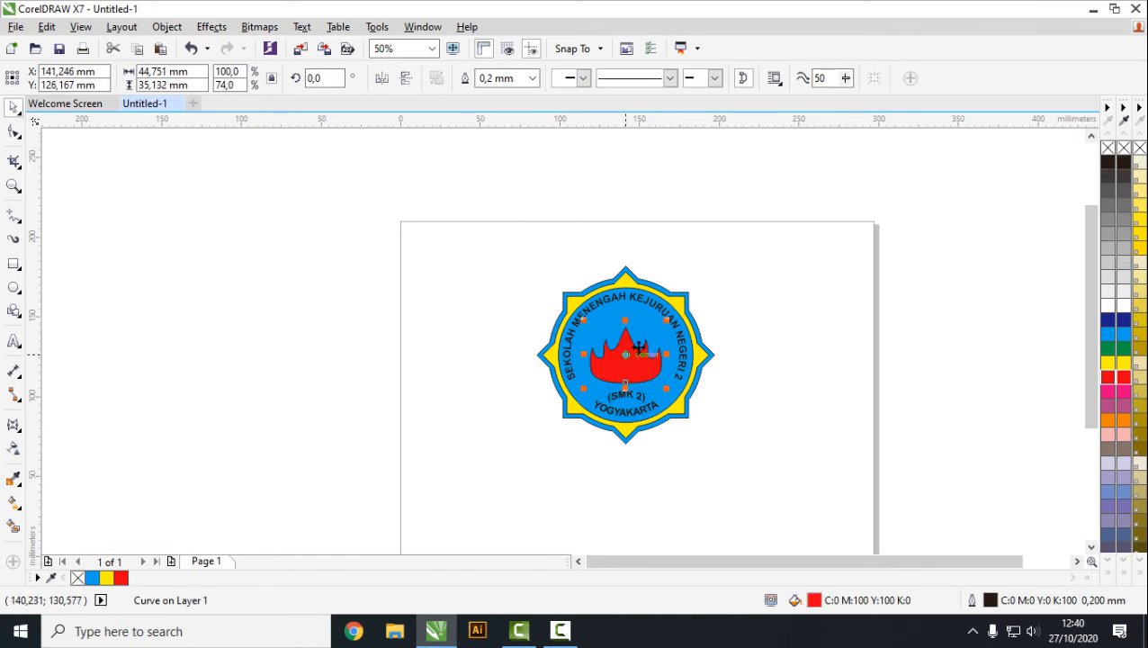
{"action": "left_click", "coordinate": [794, 311]}
{"action": "scroll", "coordinate": [637, 387], "scroll_direction": "up", "scroll_amount": 1}
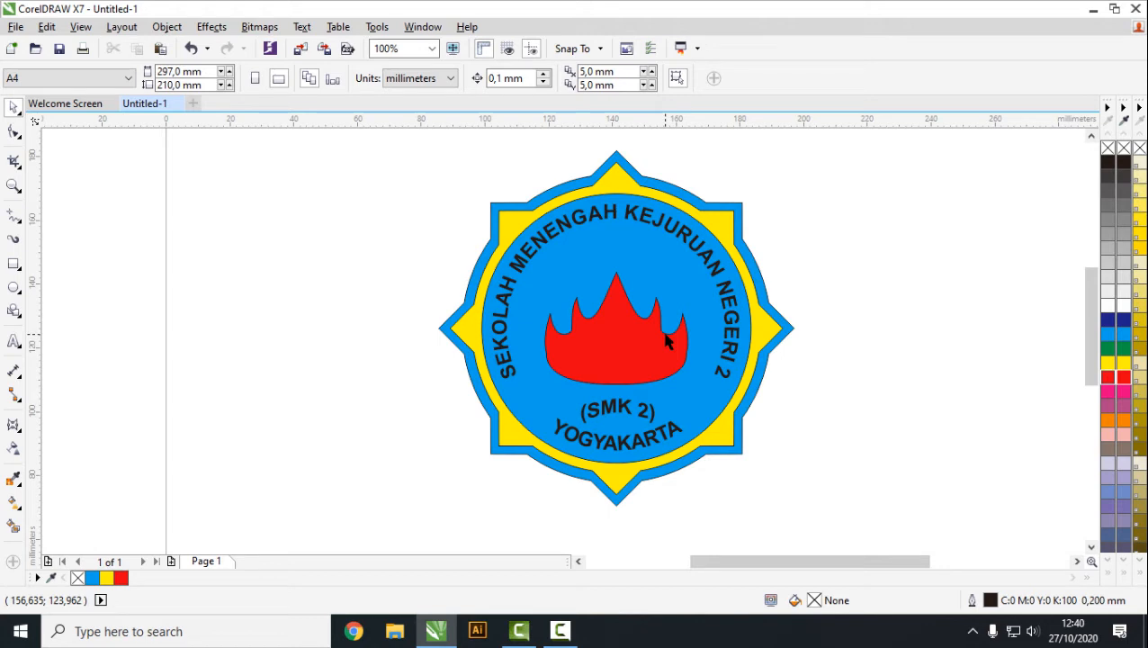
Draw a rectangle about 25 by 40 mm to the left of the emblem and fill it with 10% Black.
{"action": "left_click", "coordinate": [13, 263]}
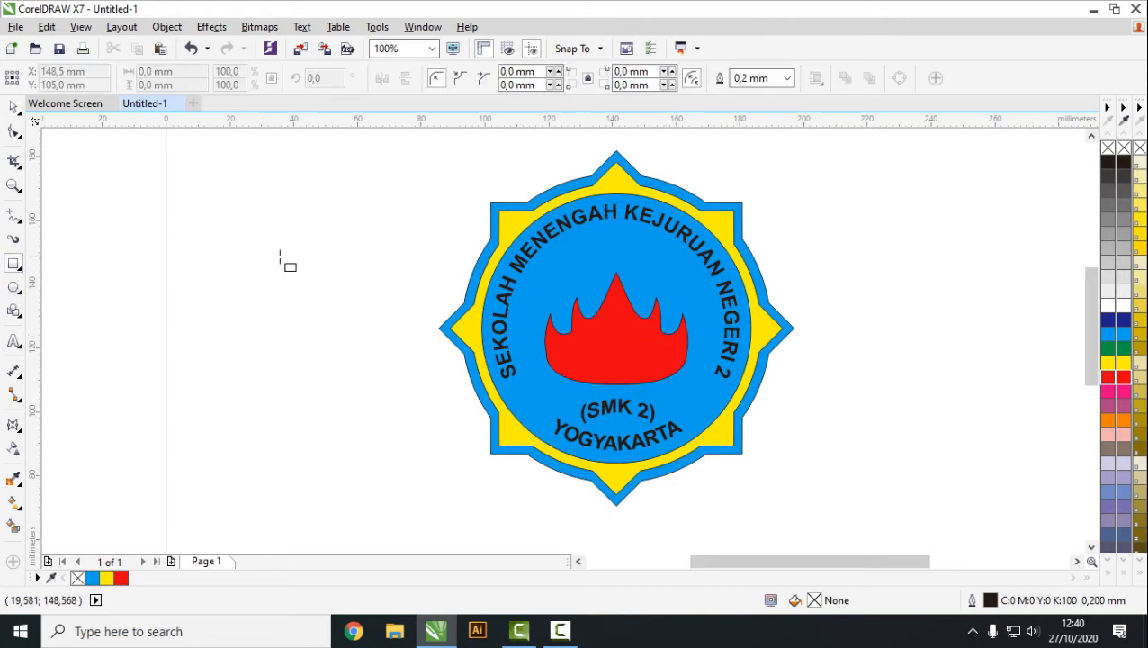
{"action": "left_click_drag", "start_coordinate": [217, 234], "coordinate": [297, 361]}
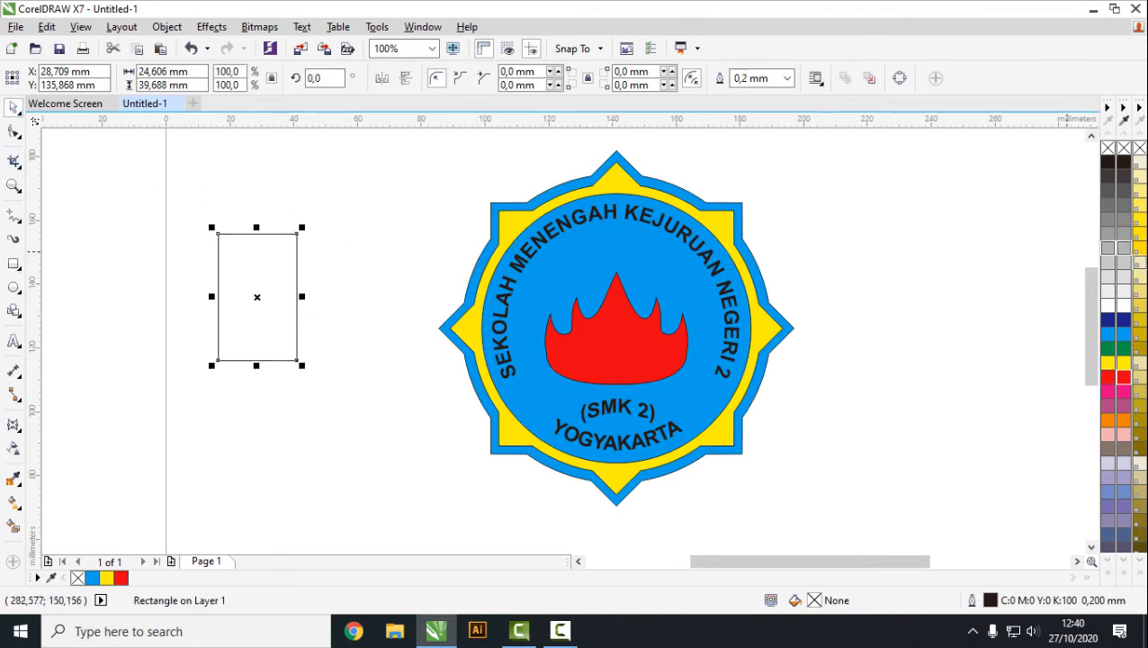
{"action": "left_click", "coordinate": [1110, 293]}
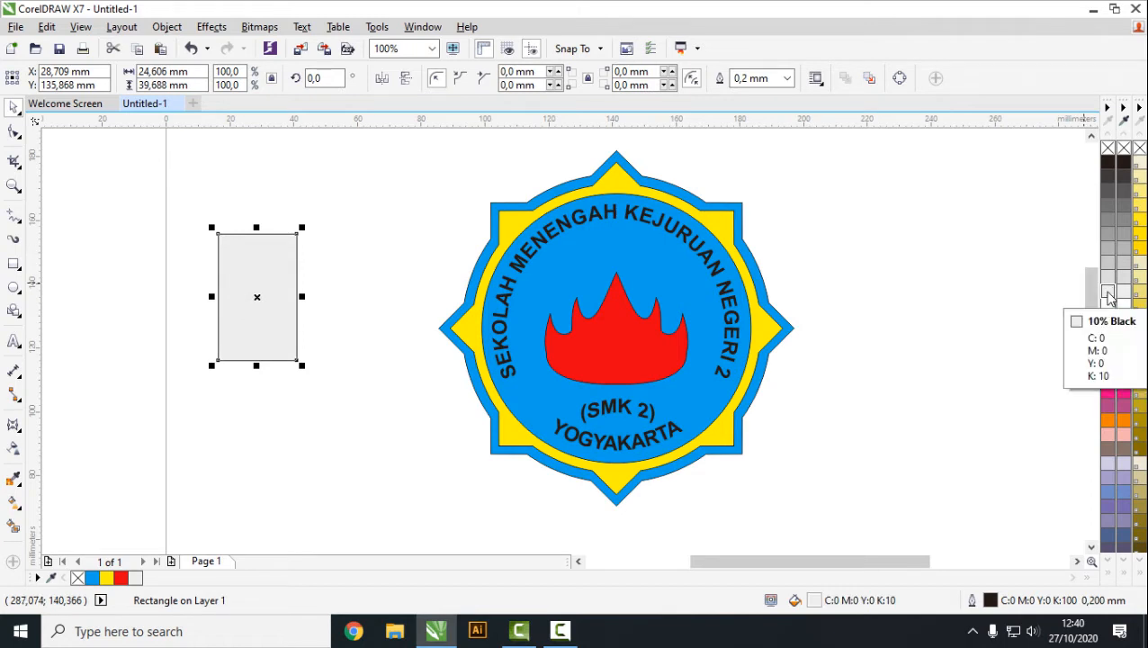
Convert the grey rectangle to curves and bow its top and bottom edges upward into matching arcs.
{"action": "right_click", "coordinate": [240, 246]}
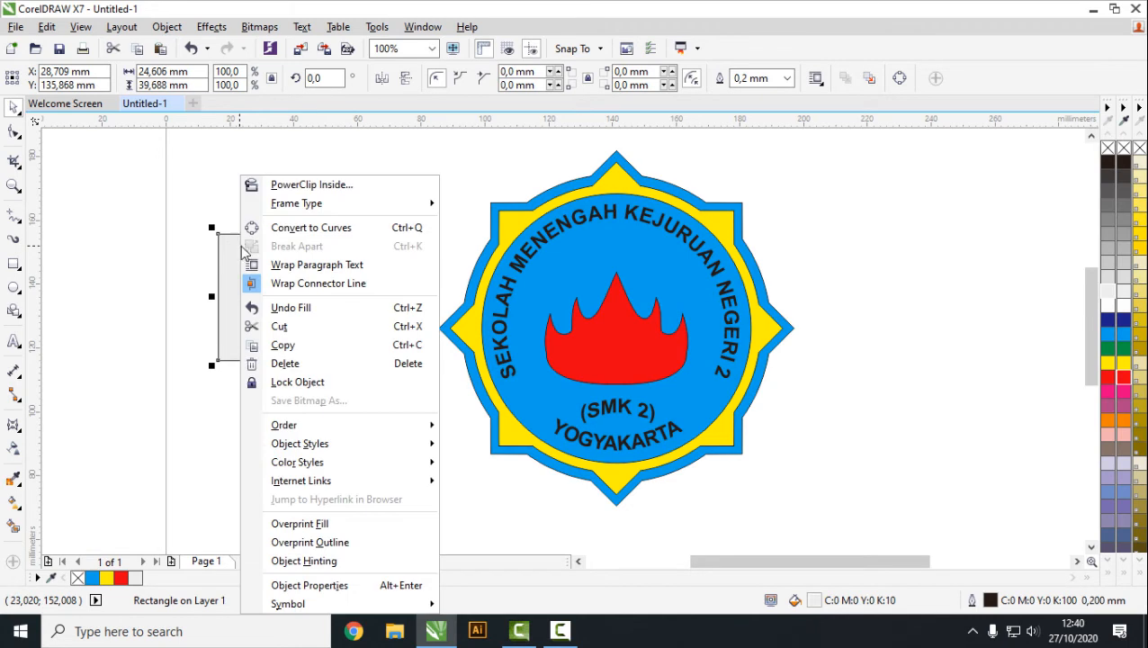
{"action": "left_click", "coordinate": [303, 227]}
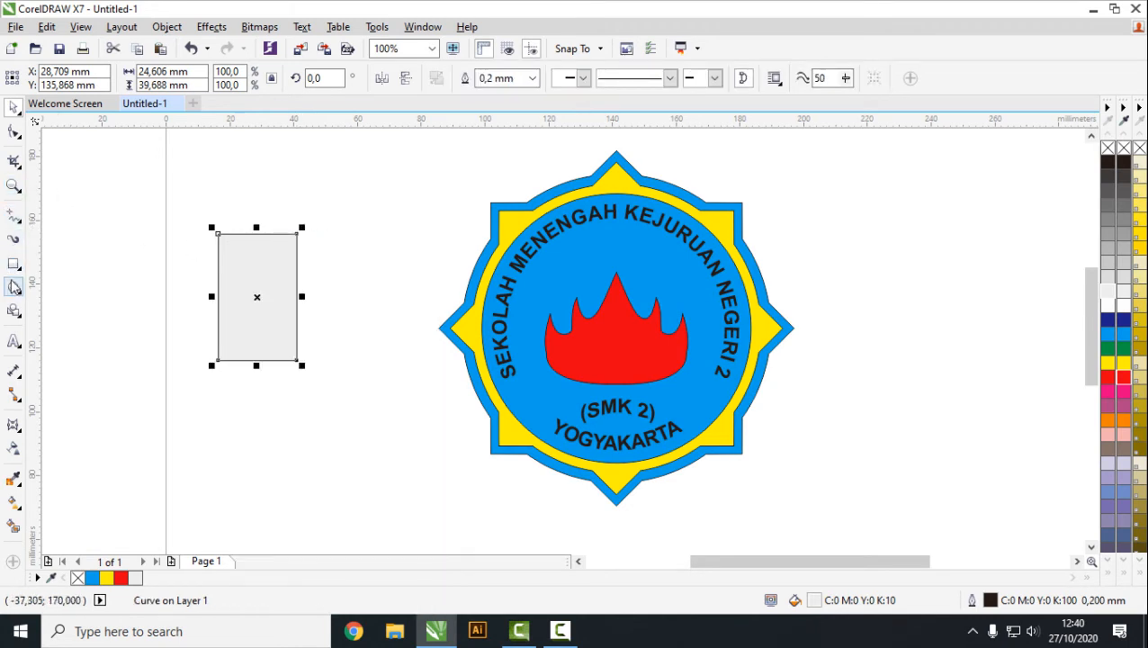
{"action": "left_click", "coordinate": [14, 133]}
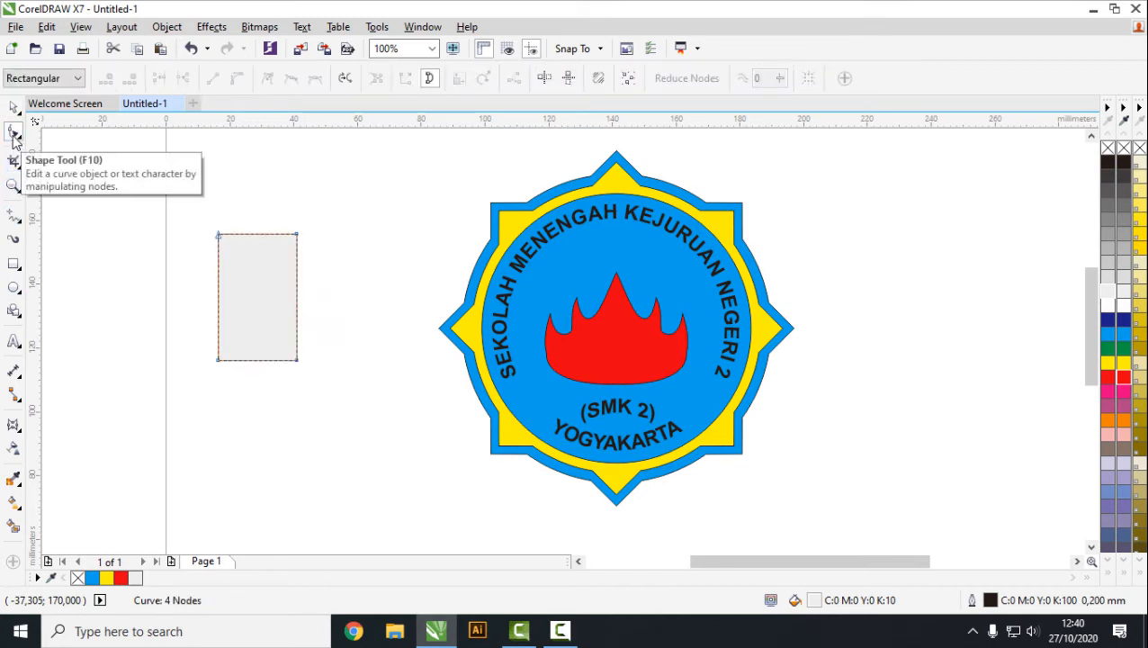
{"action": "left_click", "coordinate": [257, 234]}
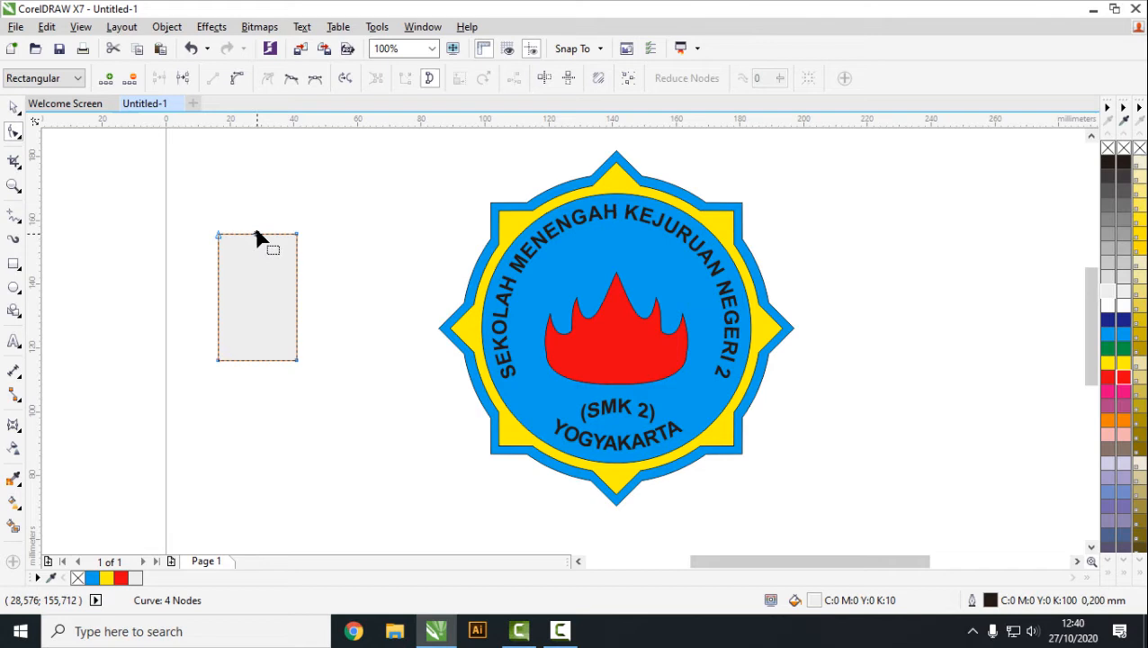
{"action": "left_click", "coordinate": [236, 78]}
{"action": "left_click_drag", "start_coordinate": [254, 233], "coordinate": [259, 220]}
{"action": "left_click", "coordinate": [252, 359]}
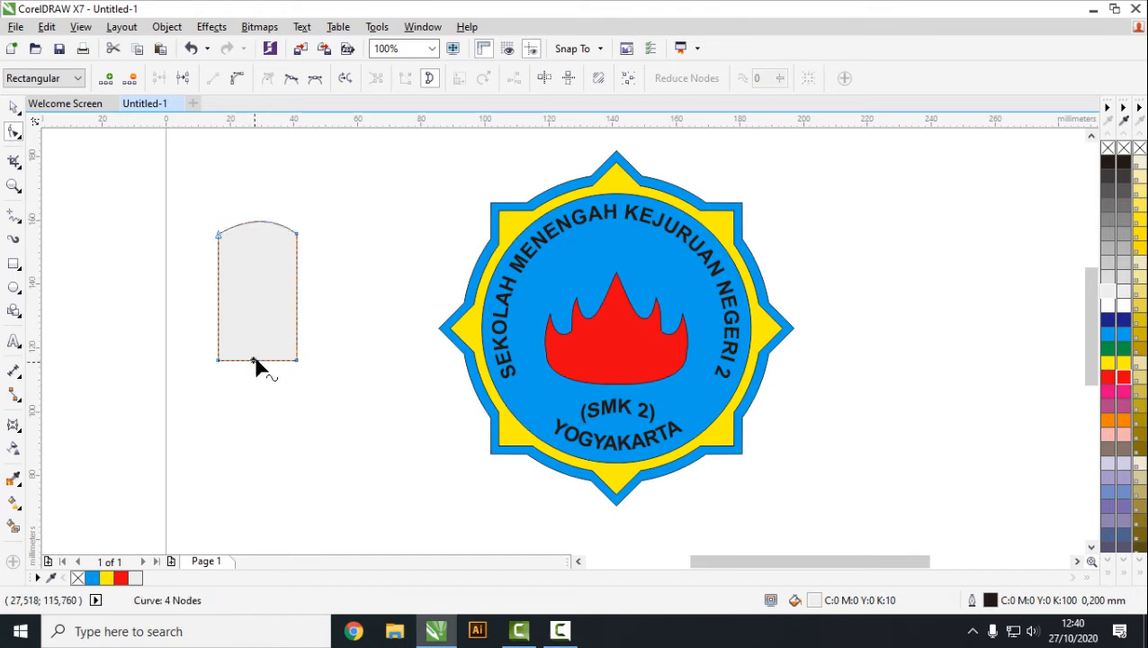
{"action": "left_click", "coordinate": [236, 79]}
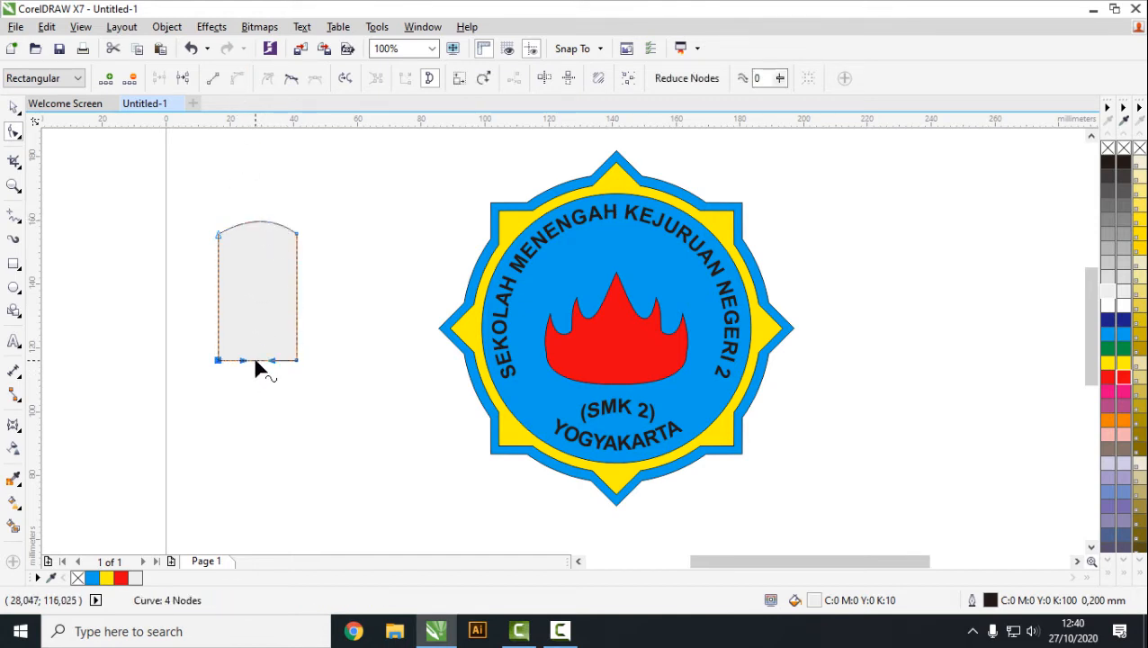
{"action": "left_click_drag", "start_coordinate": [256, 360], "coordinate": [258, 345]}
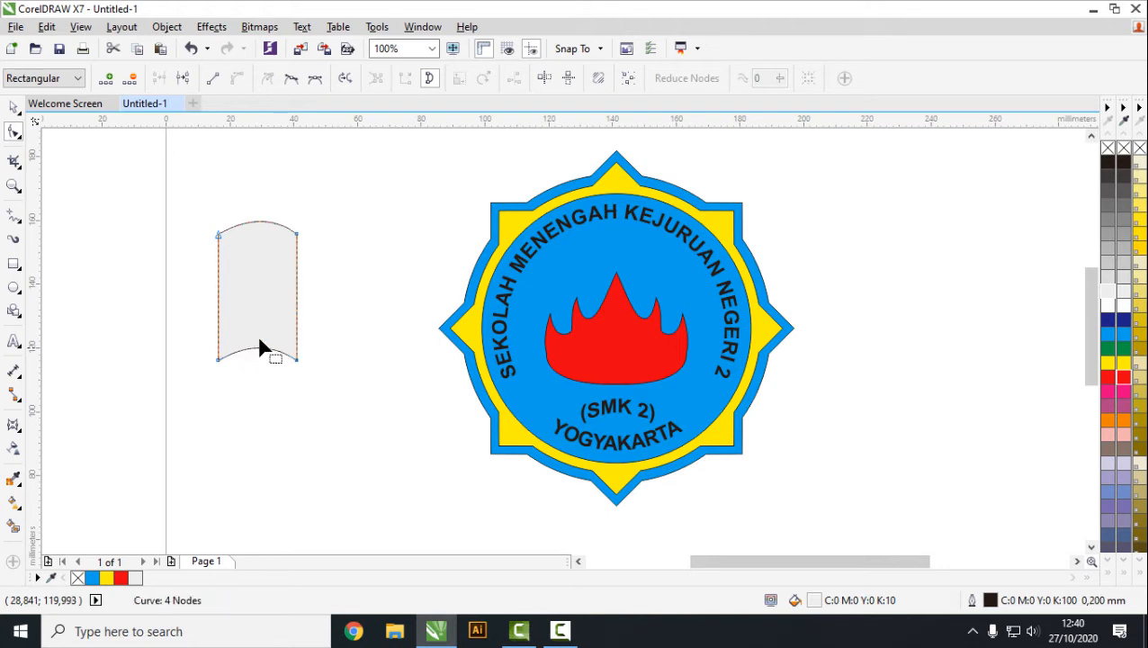
Move the grey shape's upper-left node inward and bend its left edge into an inward curve.
{"action": "left_click", "coordinate": [218, 234]}
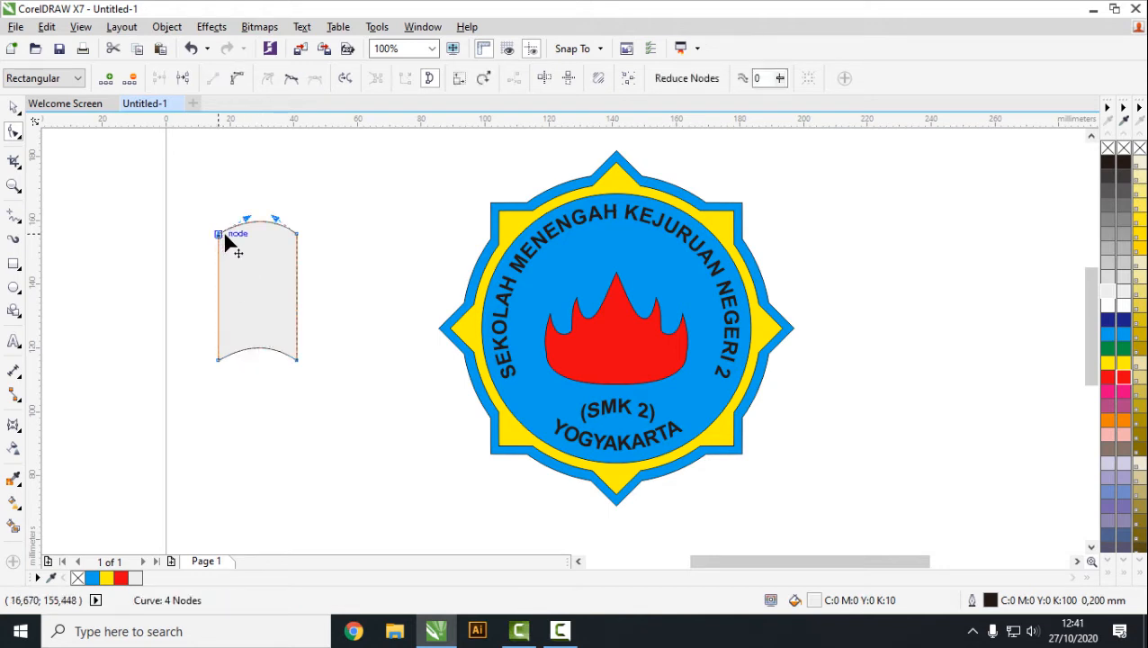
{"action": "left_click_drag", "start_coordinate": [225, 236], "coordinate": [233, 239]}
{"action": "left_click", "coordinate": [222, 335]}
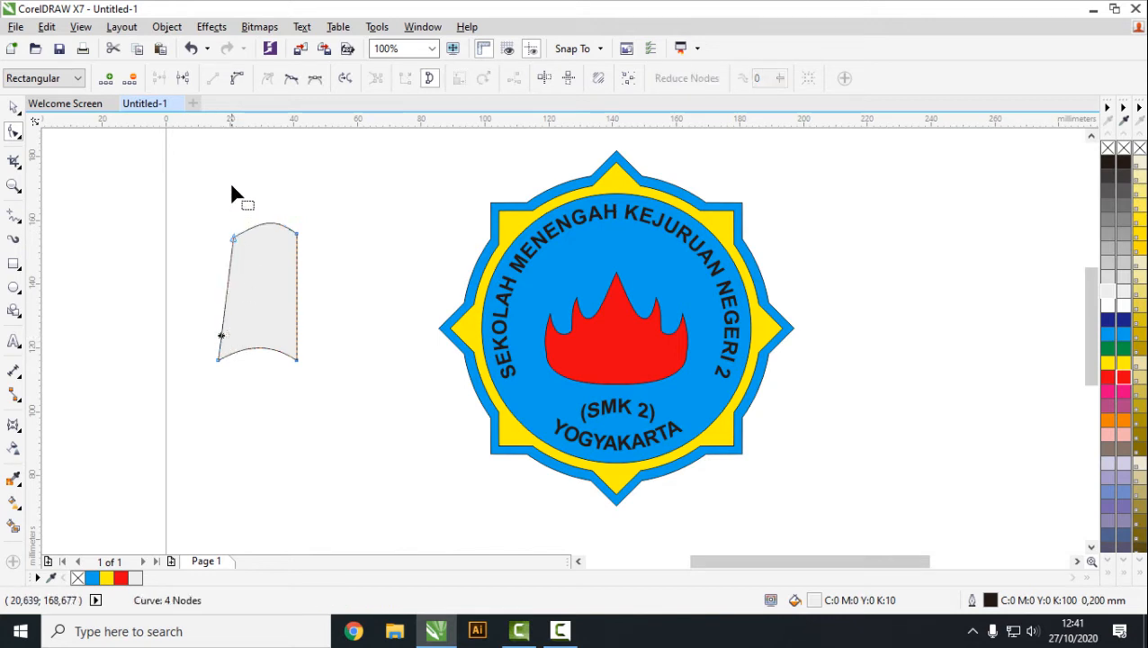
{"action": "left_click", "coordinate": [237, 78]}
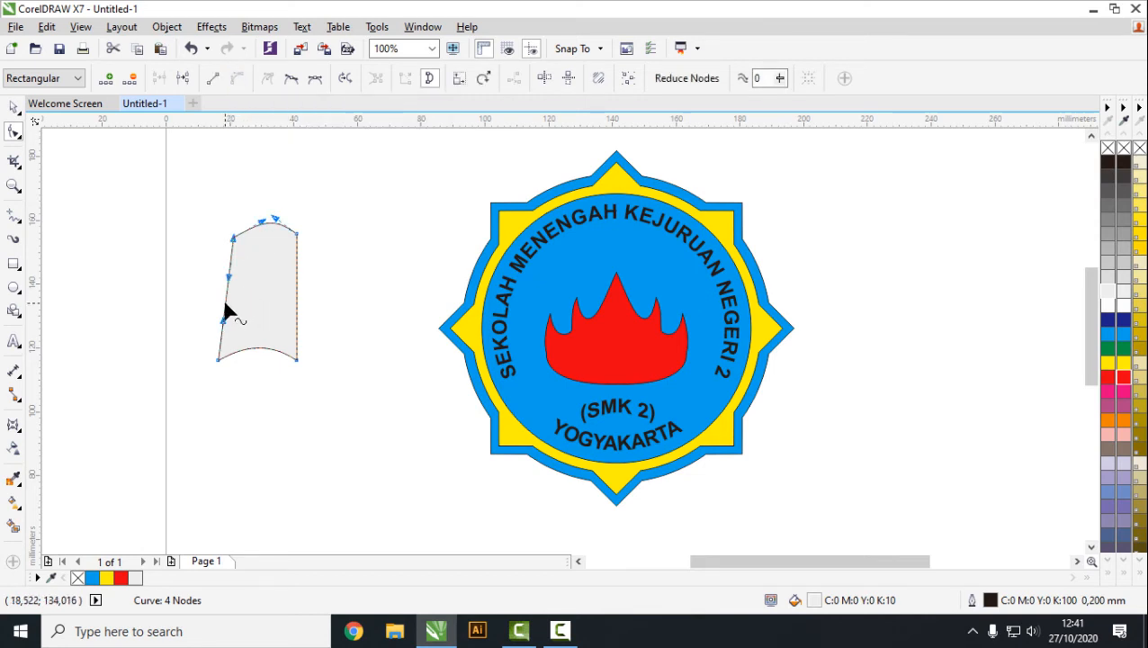
{"action": "left_click_drag", "start_coordinate": [226, 312], "coordinate": [228, 315]}
{"action": "left_click_drag", "start_coordinate": [234, 237], "coordinate": [238, 235]}
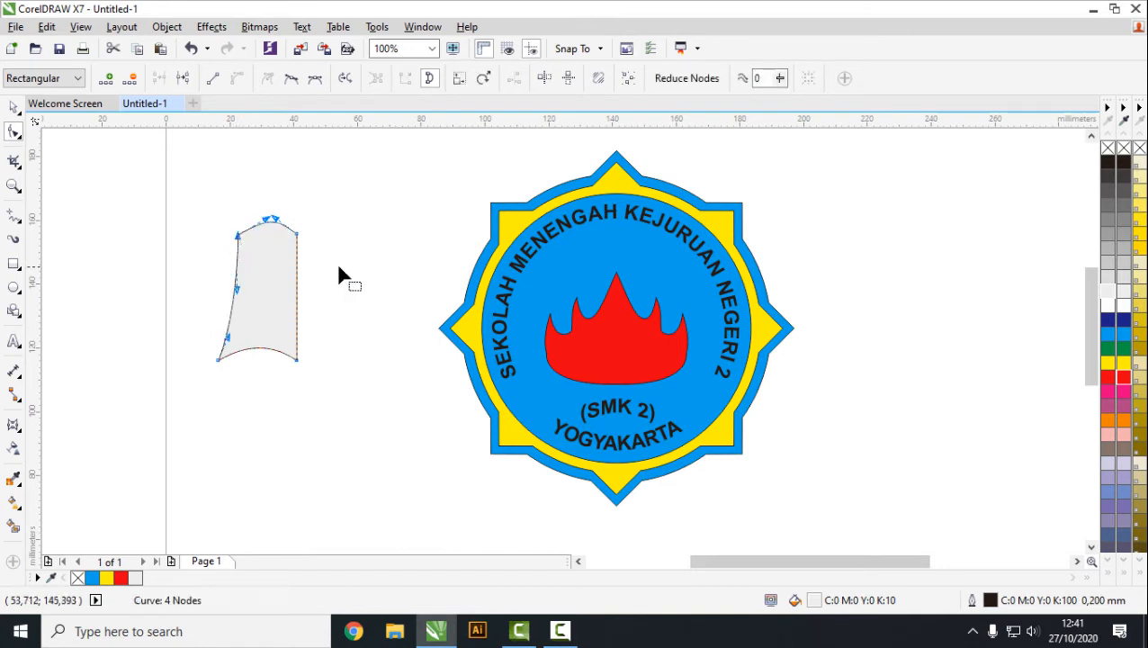
{"action": "key", "text": "space"}
{"action": "left_click", "coordinate": [293, 195]}
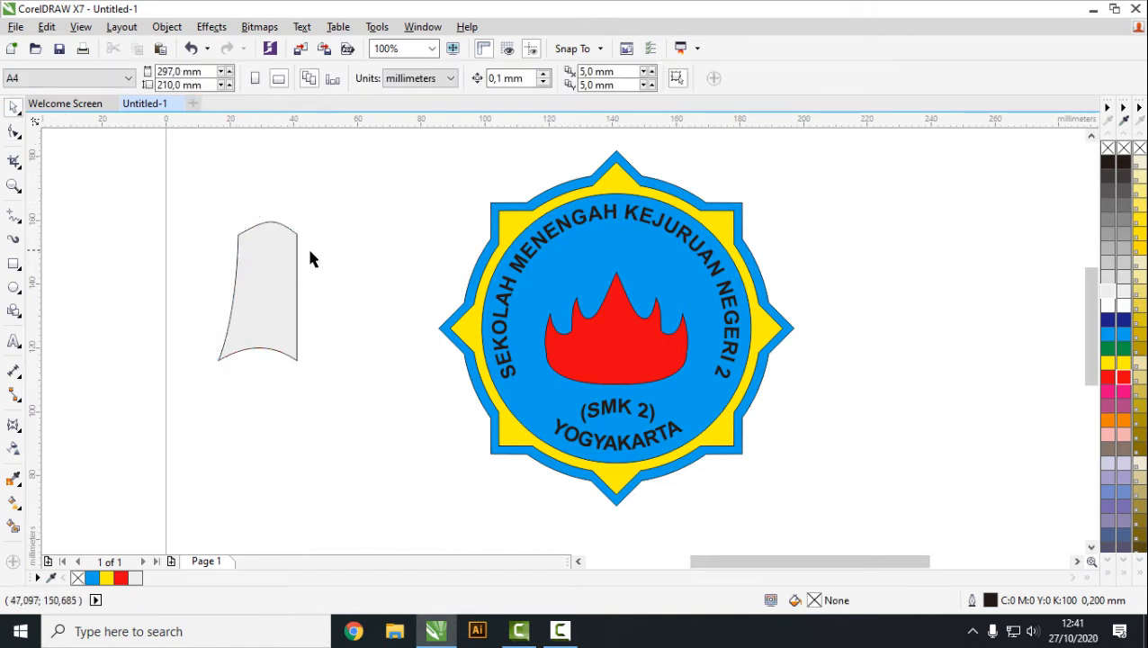
Duplicate the grey page shape, mirror the copy horizontally and align its straight edge exactly with the original's to form an open book.
{"action": "left_click", "coordinate": [294, 261]}
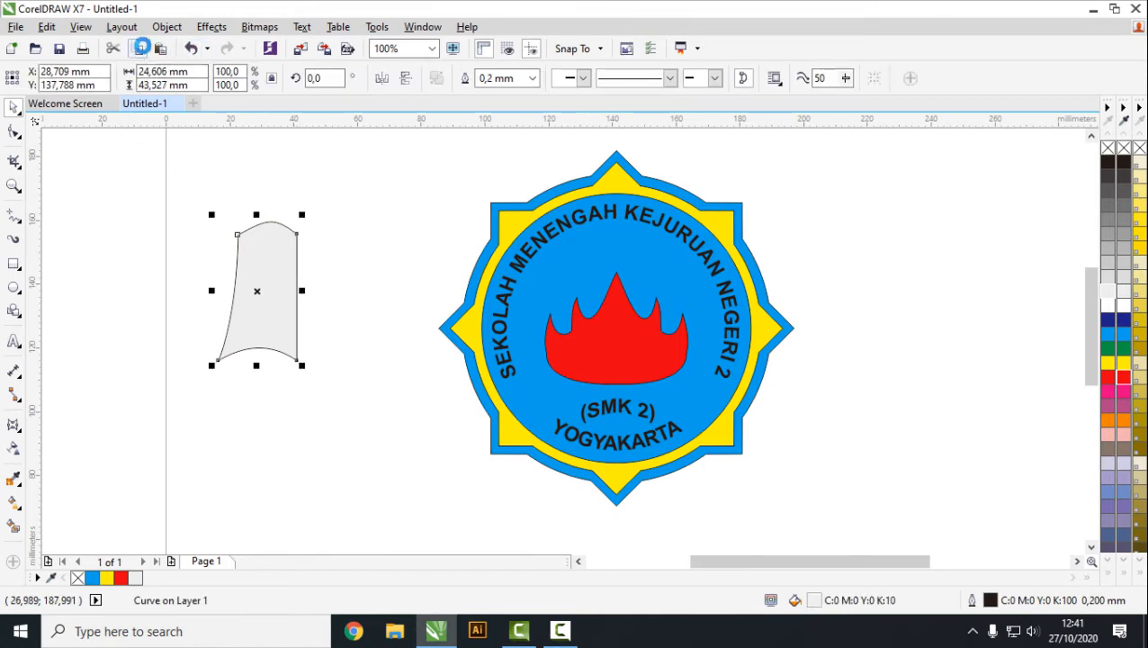
{"action": "left_click", "coordinate": [160, 49]}
{"action": "left_click", "coordinate": [382, 79]}
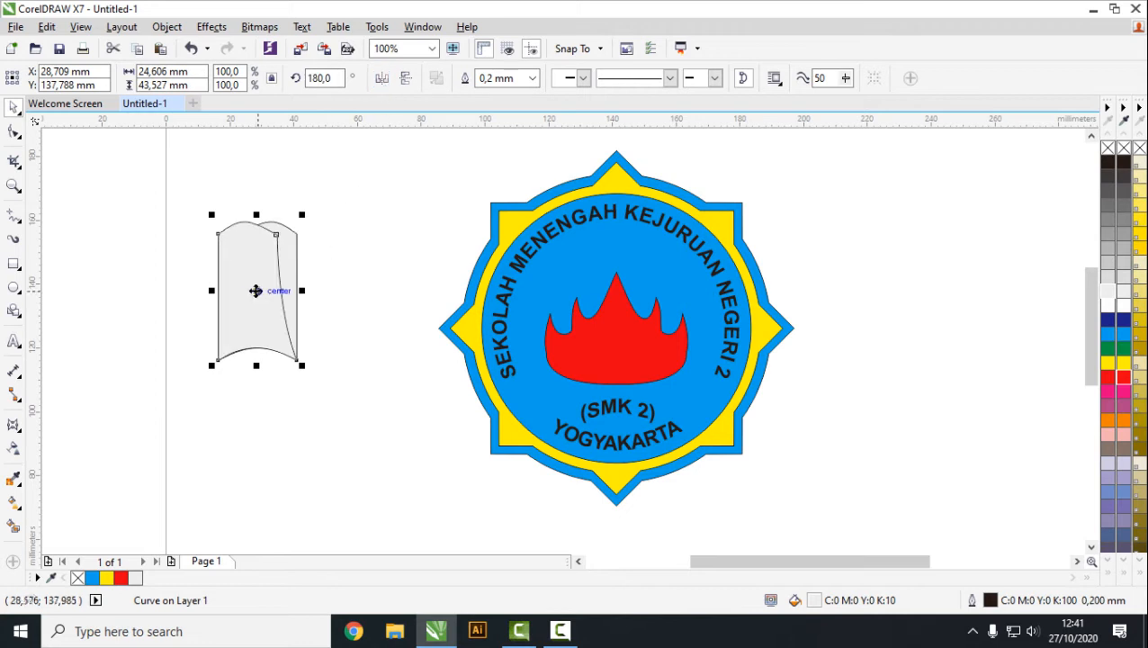
{"action": "left_click_drag", "start_coordinate": [254, 290], "coordinate": [325, 298]}
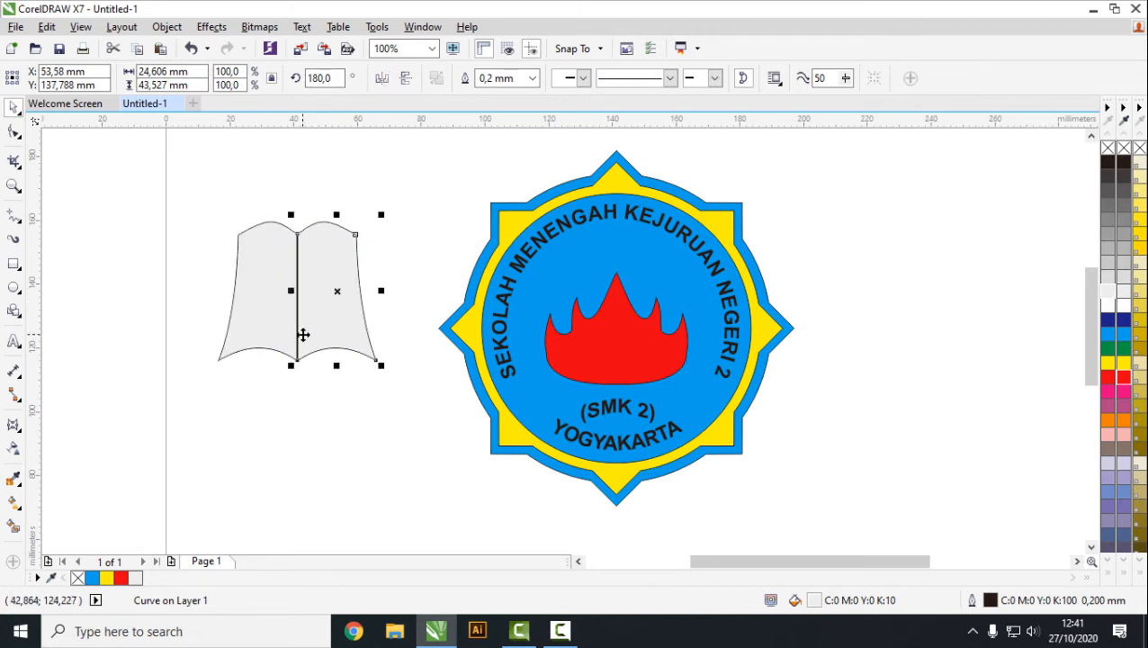
{"action": "scroll", "coordinate": [303, 337], "scroll_direction": "up", "scroll_amount": 2}
{"action": "scroll", "coordinate": [303, 406], "scroll_direction": "up", "scroll_amount": 1}
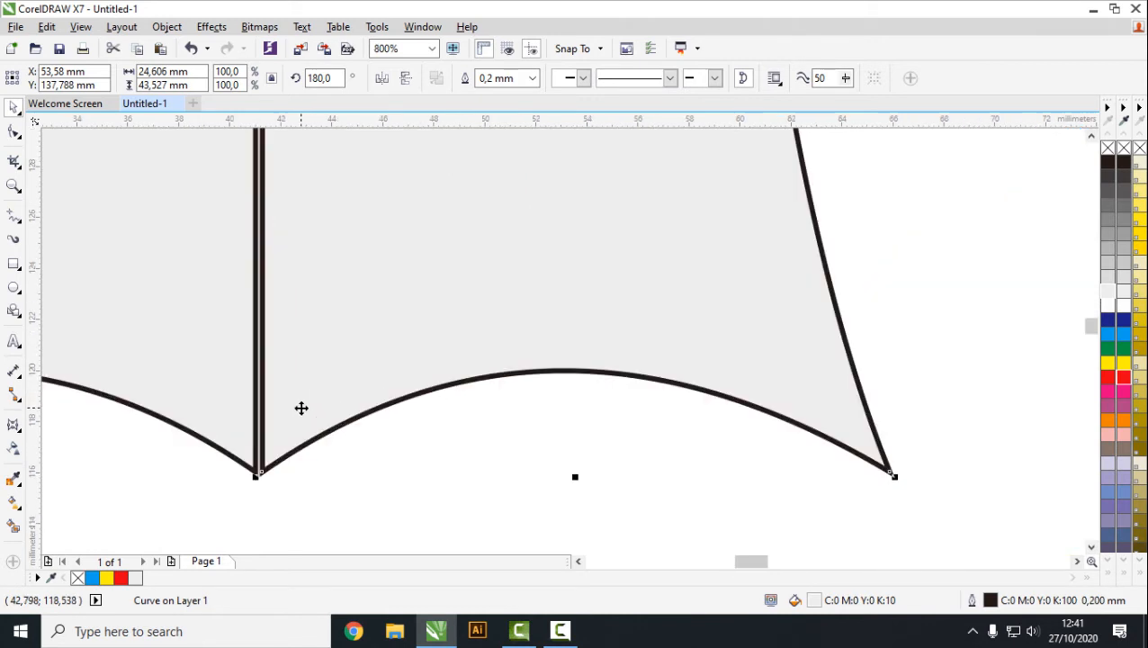
{"action": "left_click_drag", "start_coordinate": [298, 408], "coordinate": [295, 409]}
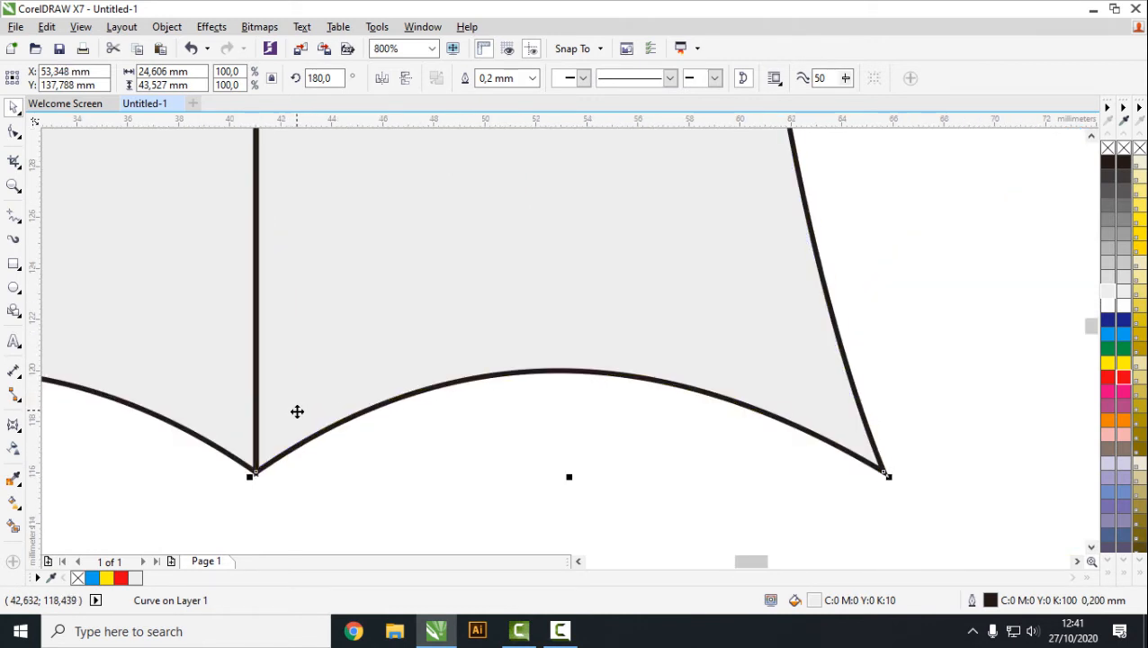
{"action": "scroll", "coordinate": [297, 411], "scroll_direction": "down", "scroll_amount": 3}
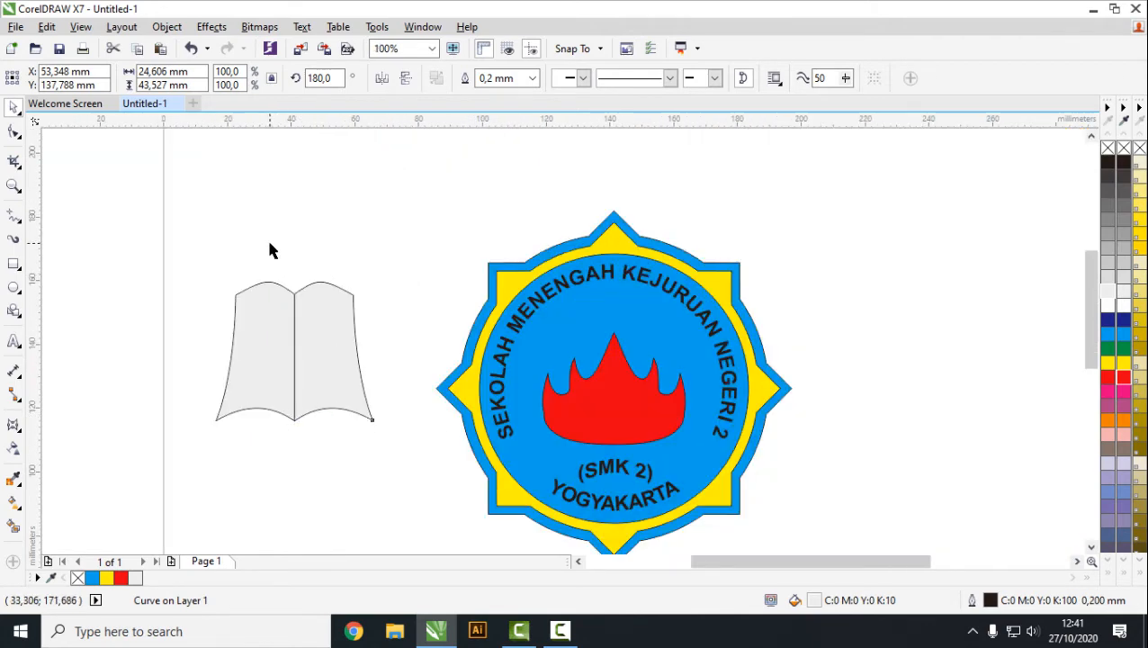
Group the two mirrored page shapes into one object.
{"action": "left_click_drag", "start_coordinate": [171, 237], "coordinate": [411, 493]}
{"action": "right_click", "coordinate": [303, 342]}
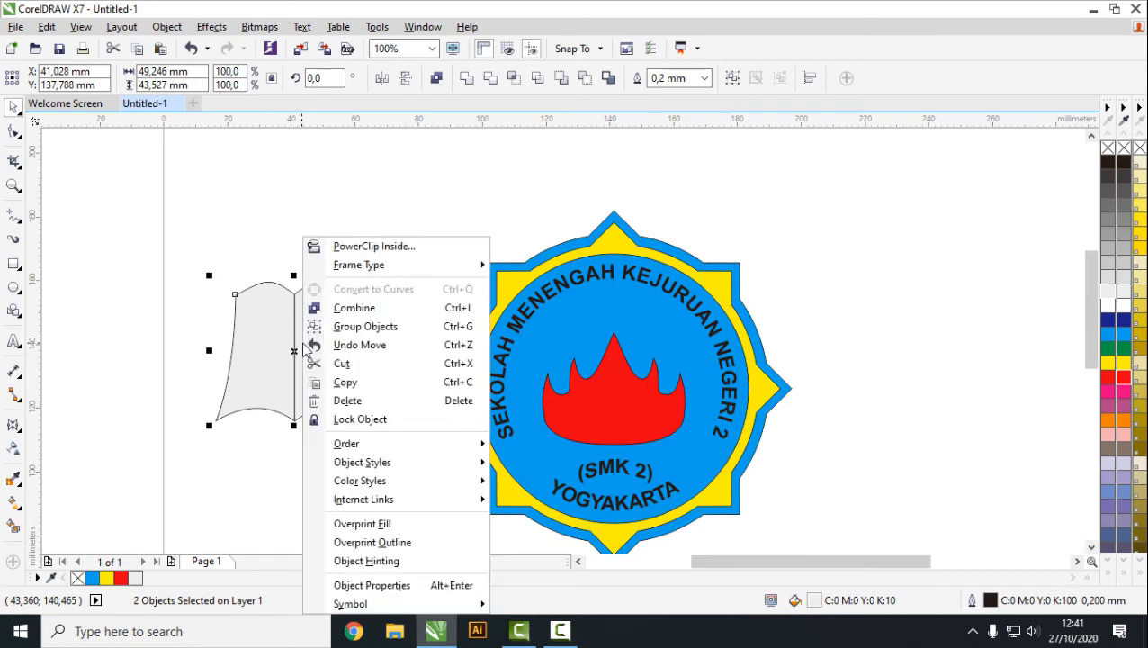
{"action": "left_click", "coordinate": [346, 330]}
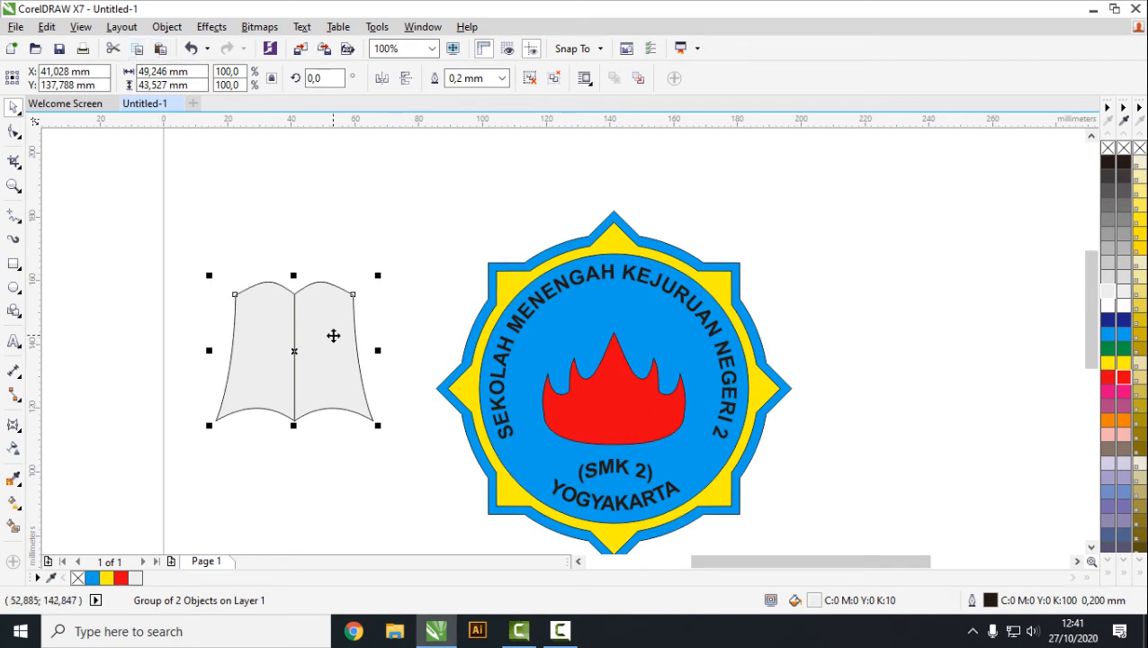
Duplicate the grouped pages and shift the copy about 1.2 mm upward to suggest a second page layer.
{"action": "key", "text": "Up"}
{"action": "key", "text": "Up"}
{"action": "key", "text": "Up"}
{"action": "key", "text": "Up"}
{"action": "key", "text": "Up"}
{"action": "key", "text": "Up"}
{"action": "key", "text": "Up"}
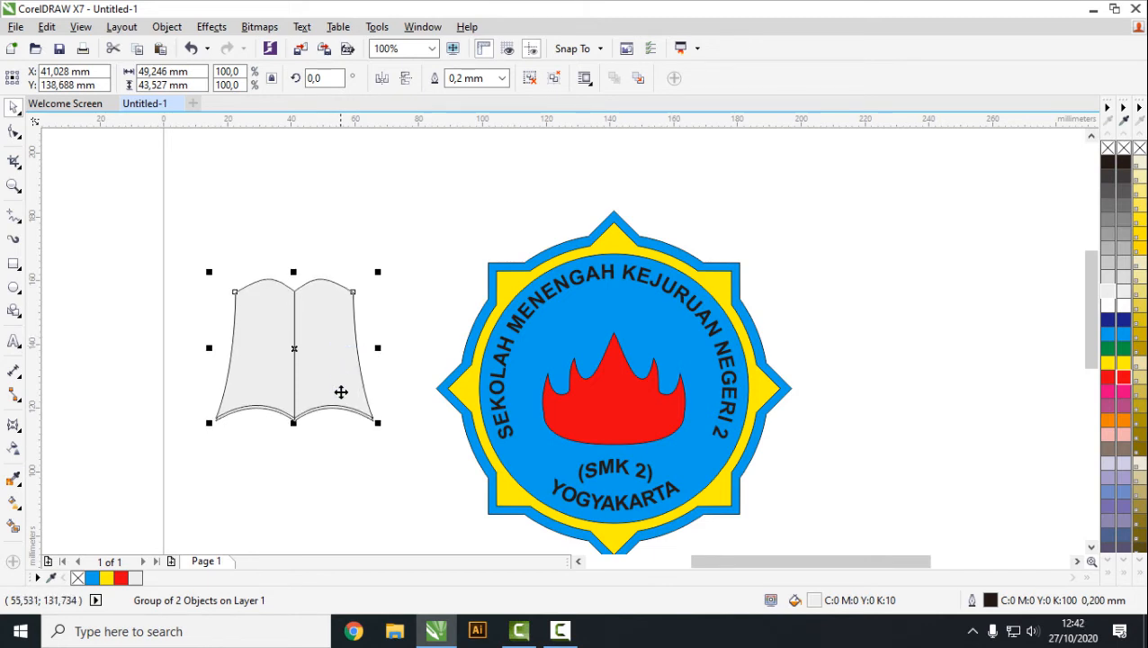
{"action": "scroll", "coordinate": [288, 445], "scroll_direction": "up", "scroll_amount": 1}
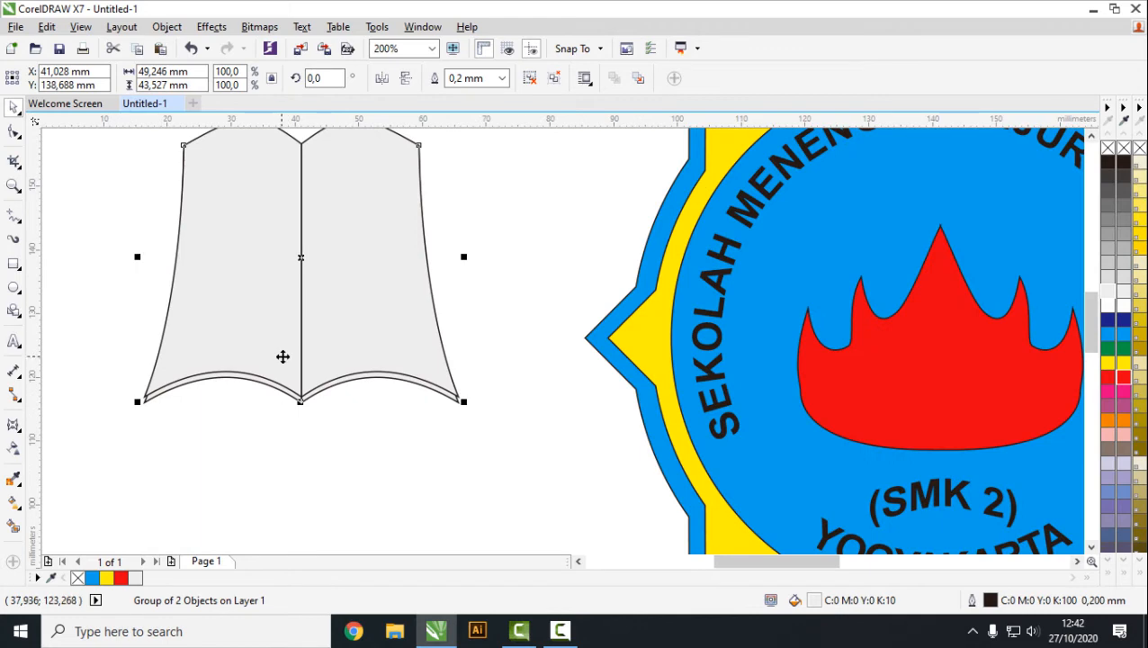
{"action": "scroll", "coordinate": [285, 357], "scroll_direction": "up", "scroll_amount": 1}
{"action": "scroll", "coordinate": [299, 369], "scroll_direction": "down", "scroll_amount": 1}
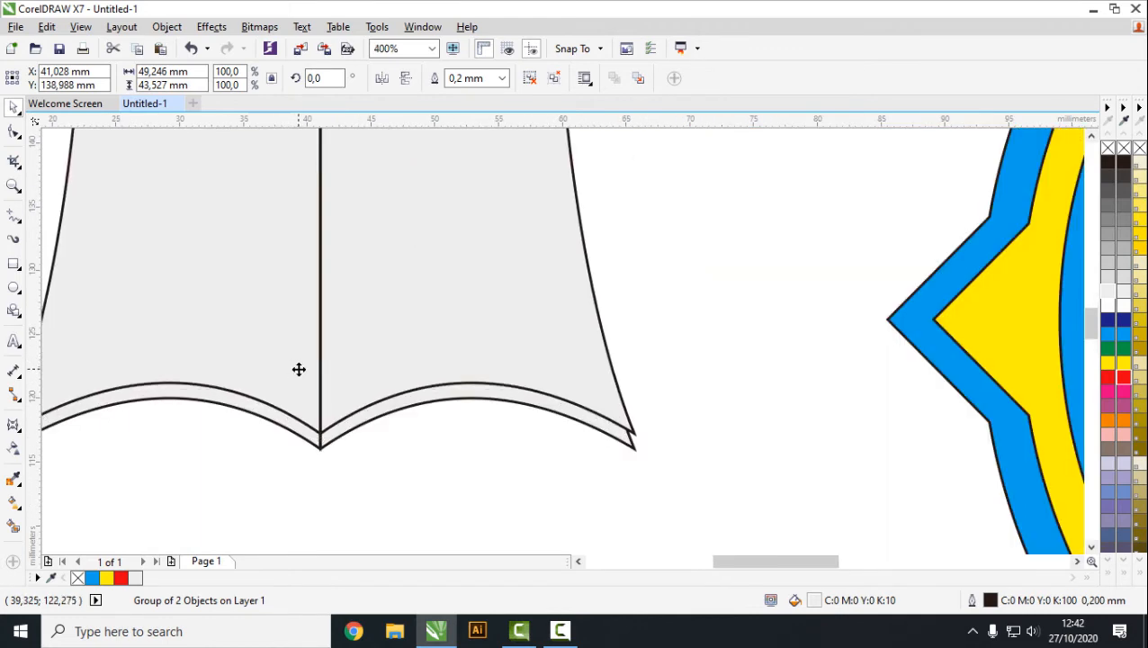
{"action": "scroll", "coordinate": [360, 353], "scroll_direction": "down", "scroll_amount": 1}
Duplicate both page layers together and shift the copies about 2.4 mm upward, continuing the evenly spaced stack.
{"action": "left_click_drag", "start_coordinate": [194, 188], "coordinate": [442, 442]}
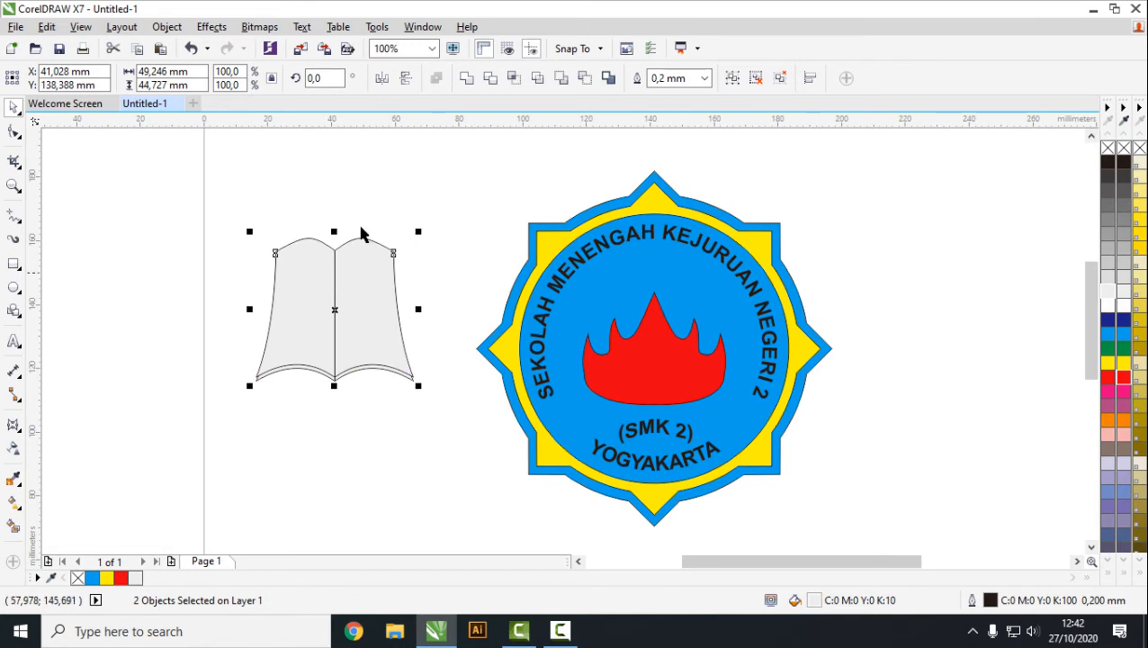
{"action": "left_click", "coordinate": [161, 48]}
{"action": "key", "text": "Up"}
{"action": "key", "text": "Up"}
{"action": "key", "text": "Up"}
{"action": "key", "text": "Up"}
{"action": "key", "text": "Up"}
{"action": "key", "text": "Up"}
{"action": "key", "text": "Up"}
{"action": "key", "text": "Up"}
{"action": "key", "text": "Up"}
{"action": "key", "text": "Up"}
{"action": "key", "text": "Up"}
{"action": "key", "text": "Up"}
{"action": "key", "text": "Up"}
{"action": "key", "text": "Up"}
{"action": "key", "text": "Up"}
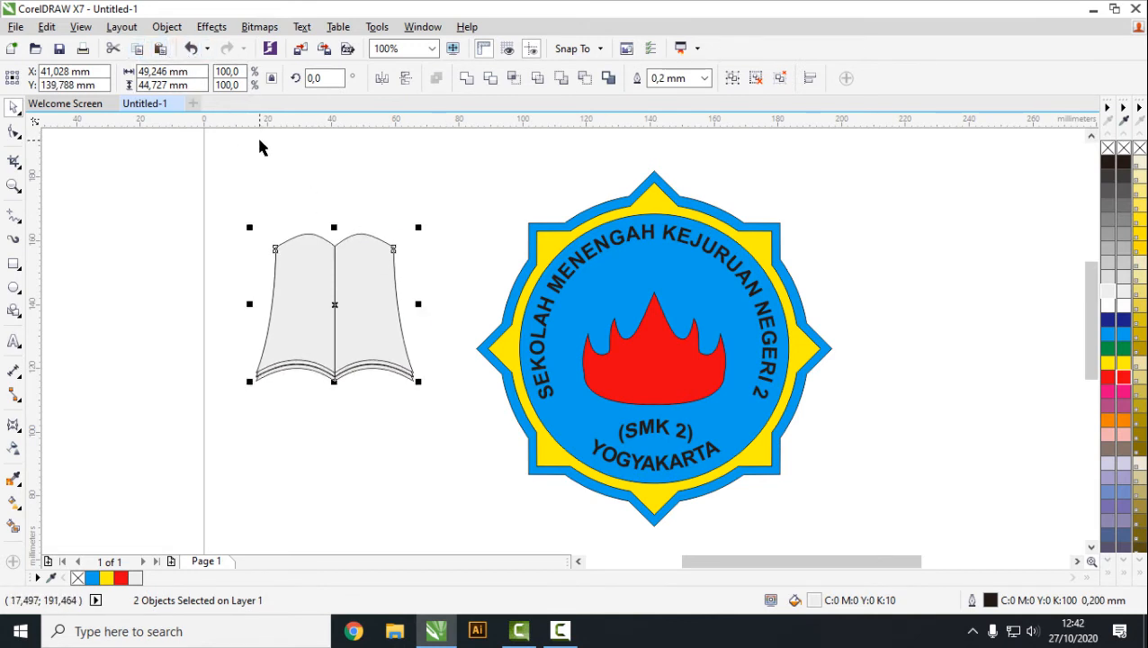
{"action": "key", "text": "Up"}
{"action": "key", "text": "Up"}
{"action": "key", "text": "Up"}
{"action": "key", "text": "Up"}
{"action": "key", "text": "Up"}
{"action": "key", "text": "Up"}
{"action": "key", "text": "Up"}
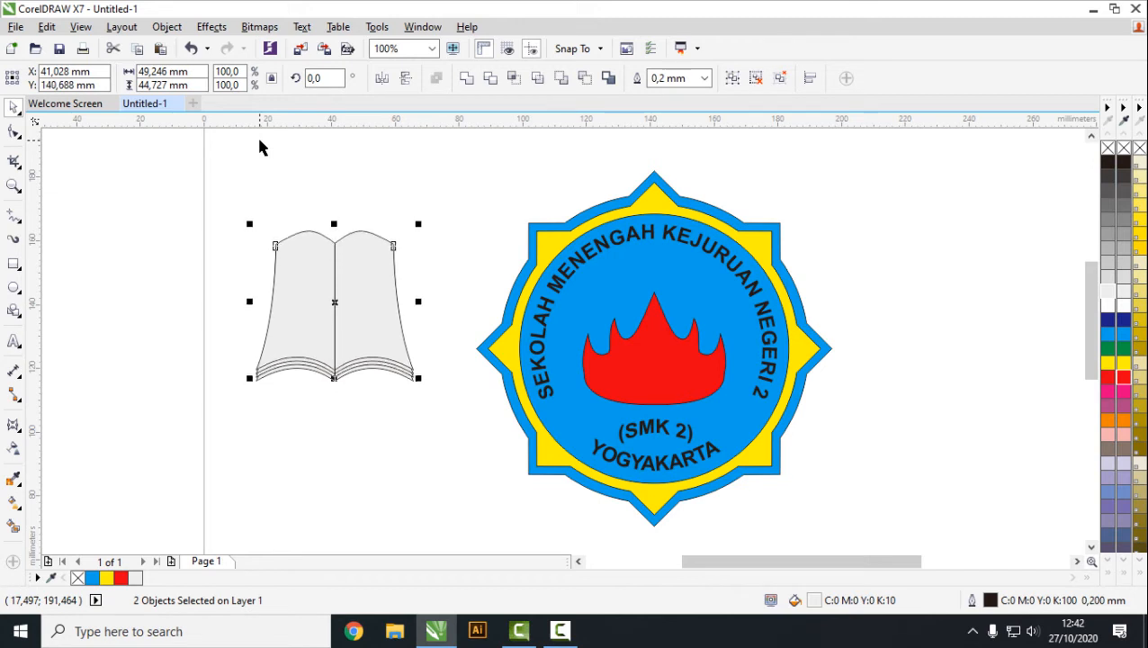
{"action": "left_click", "coordinate": [310, 178]}
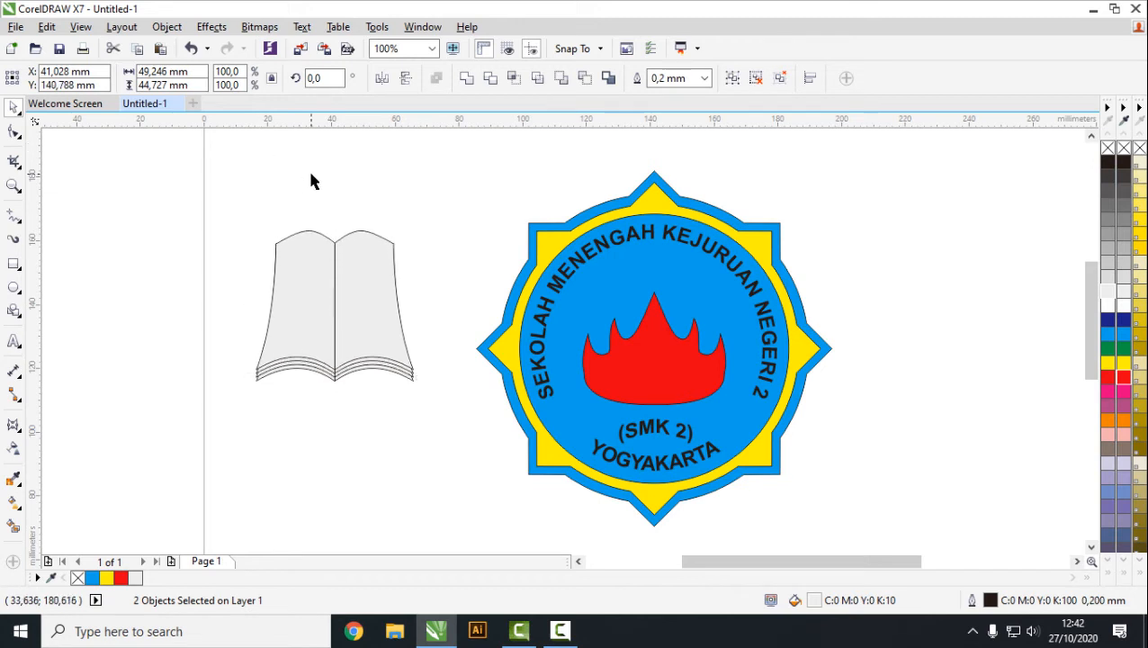
Duplicate the topmost page layer and shift the copy upward by one layer spacing to add a fifth layer.
{"action": "left_click", "coordinate": [331, 295]}
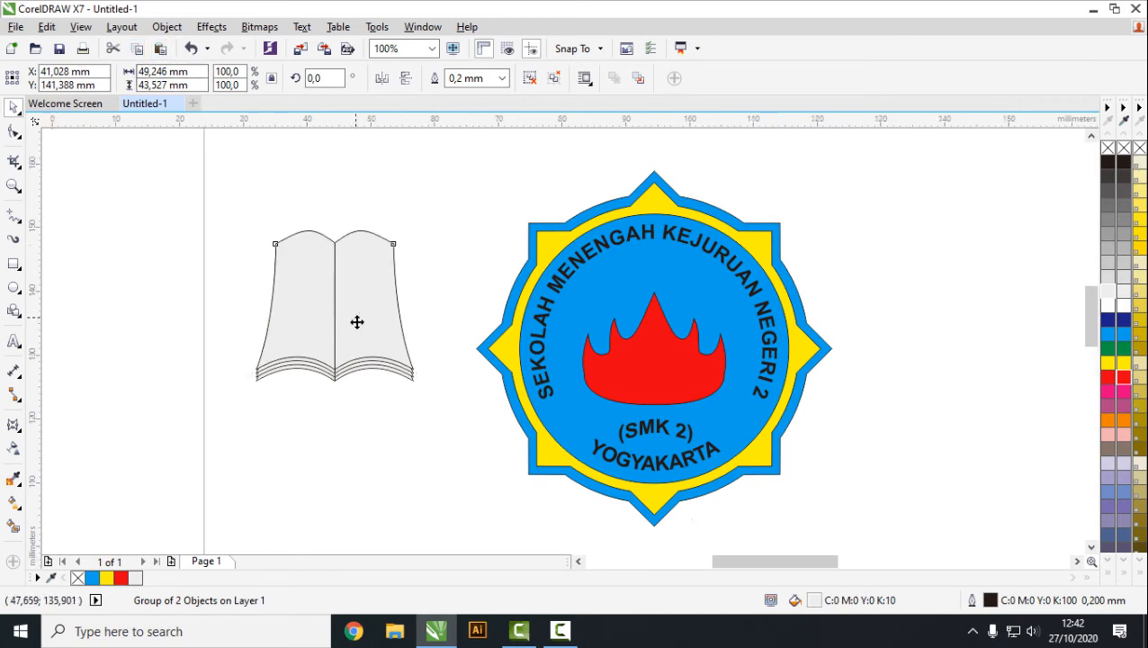
{"action": "scroll", "coordinate": [359, 323], "scroll_direction": "up", "scroll_amount": 1}
{"action": "key", "text": "Up"}
{"action": "key", "text": "Up"}
{"action": "key", "text": "Up"}
{"action": "key", "text": "Up"}
{"action": "key", "text": "Up"}
{"action": "key", "text": "Up"}
{"action": "key", "text": "Up"}
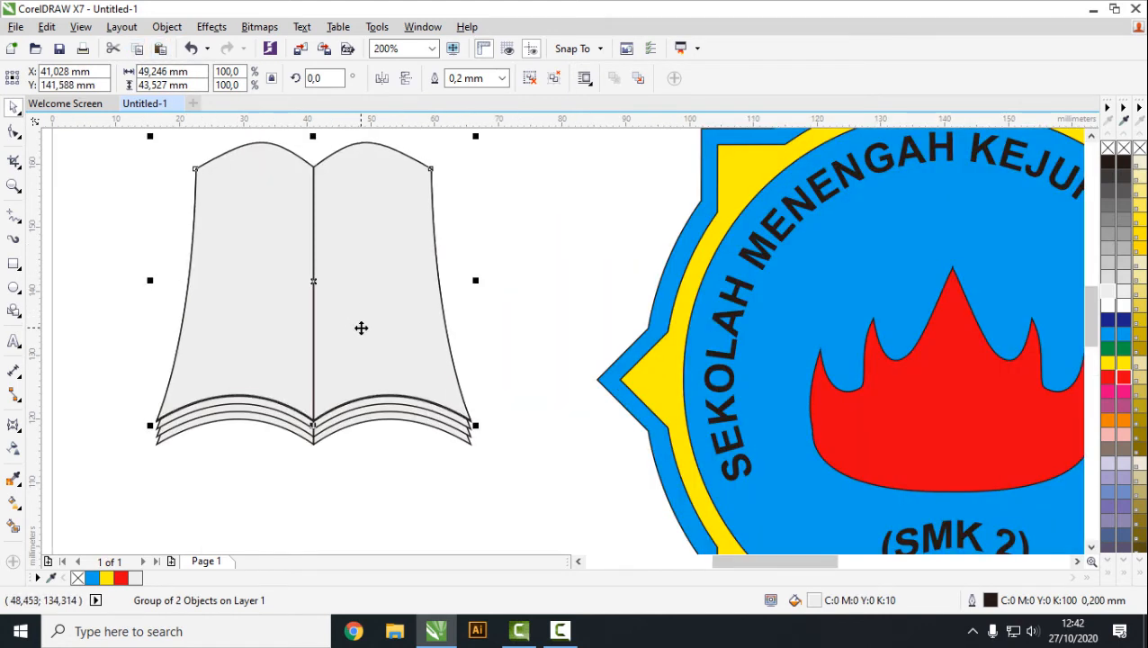
{"action": "key", "text": "Down"}
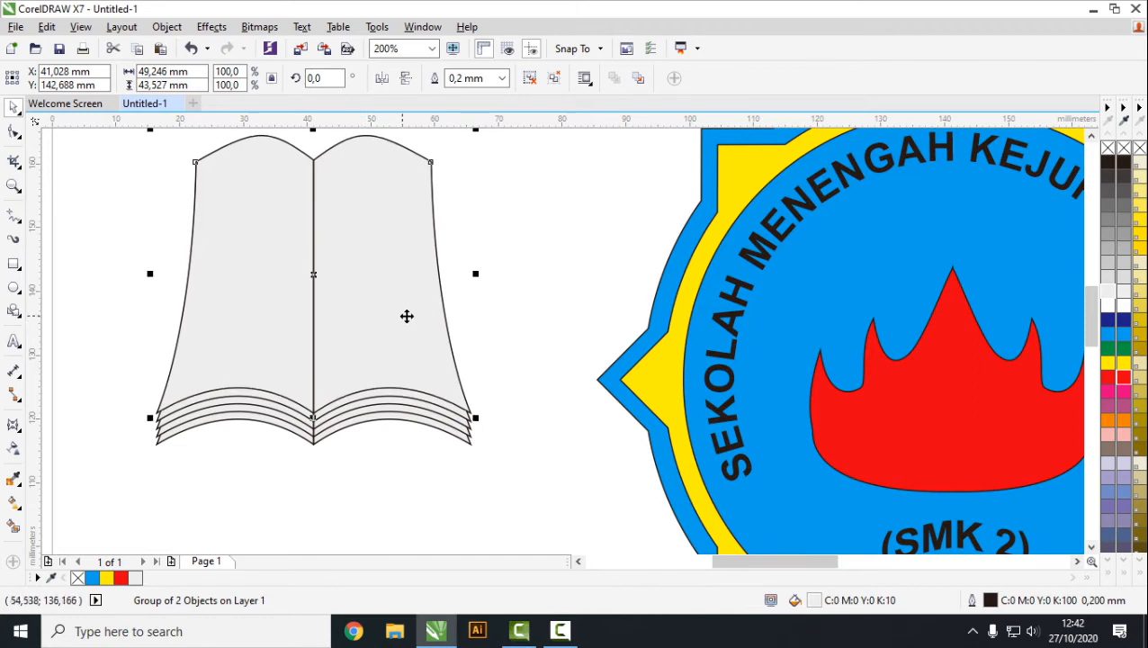
{"action": "scroll", "coordinate": [452, 323], "scroll_direction": "down", "scroll_amount": 1}
{"action": "left_click", "coordinate": [240, 212]}
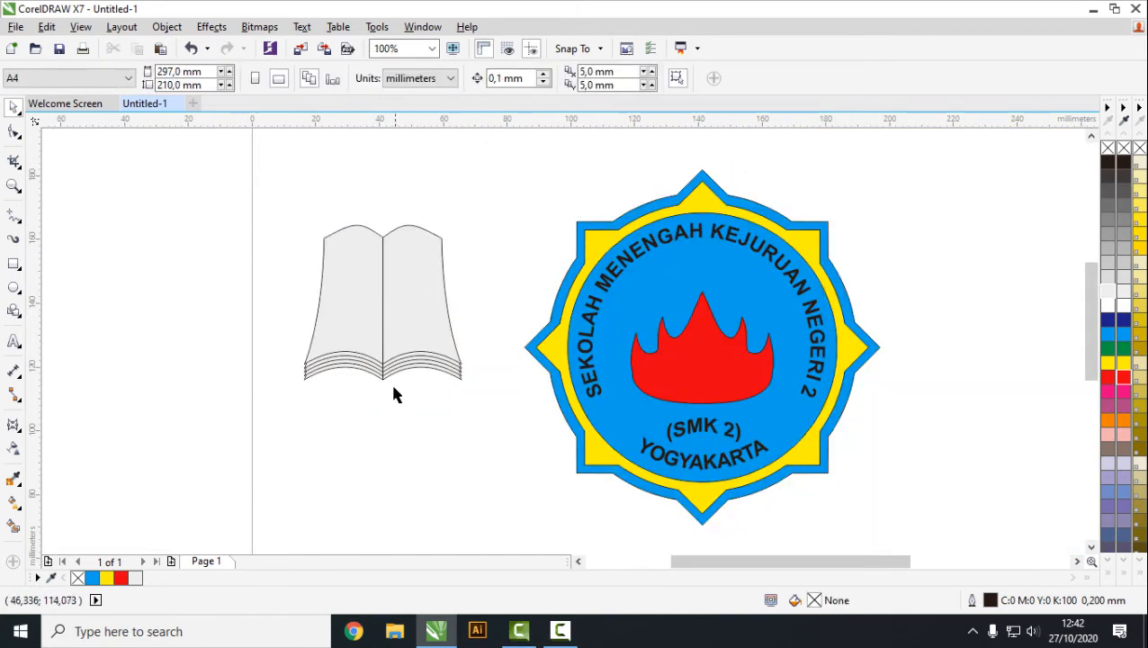
Group the five page layers and squash the book vertically to about 16 mm high.
{"action": "left_click_drag", "start_coordinate": [205, 174], "coordinate": [501, 430]}
{"action": "right_click", "coordinate": [401, 307]}
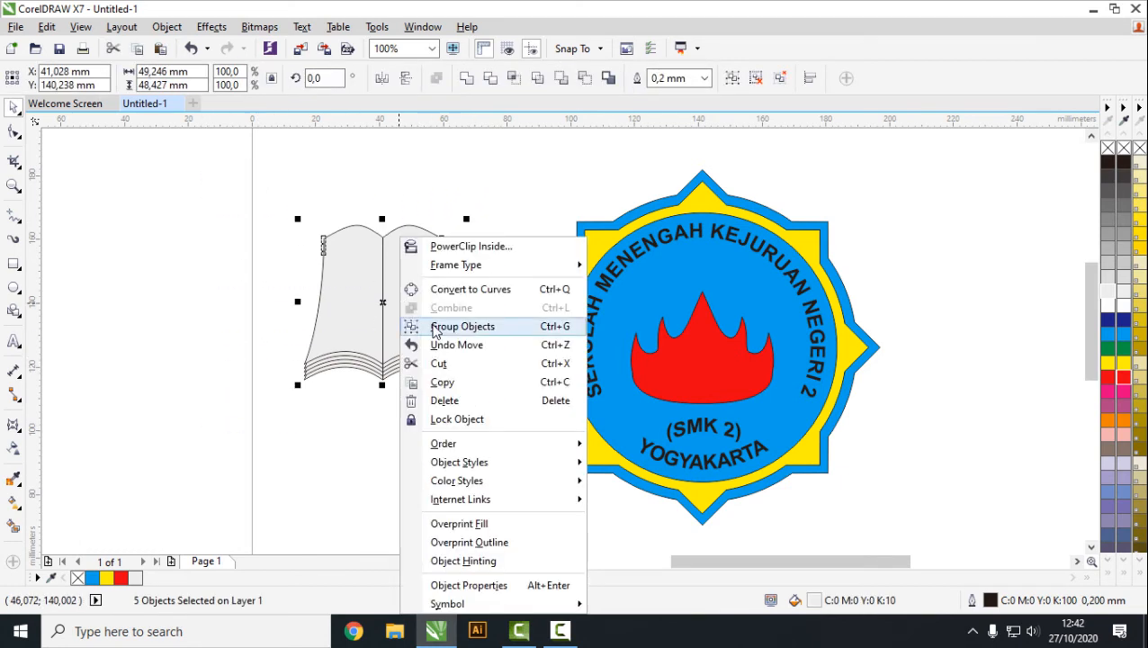
{"action": "left_click", "coordinate": [435, 331]}
{"action": "left_click_drag", "start_coordinate": [382, 219], "coordinate": [384, 327]}
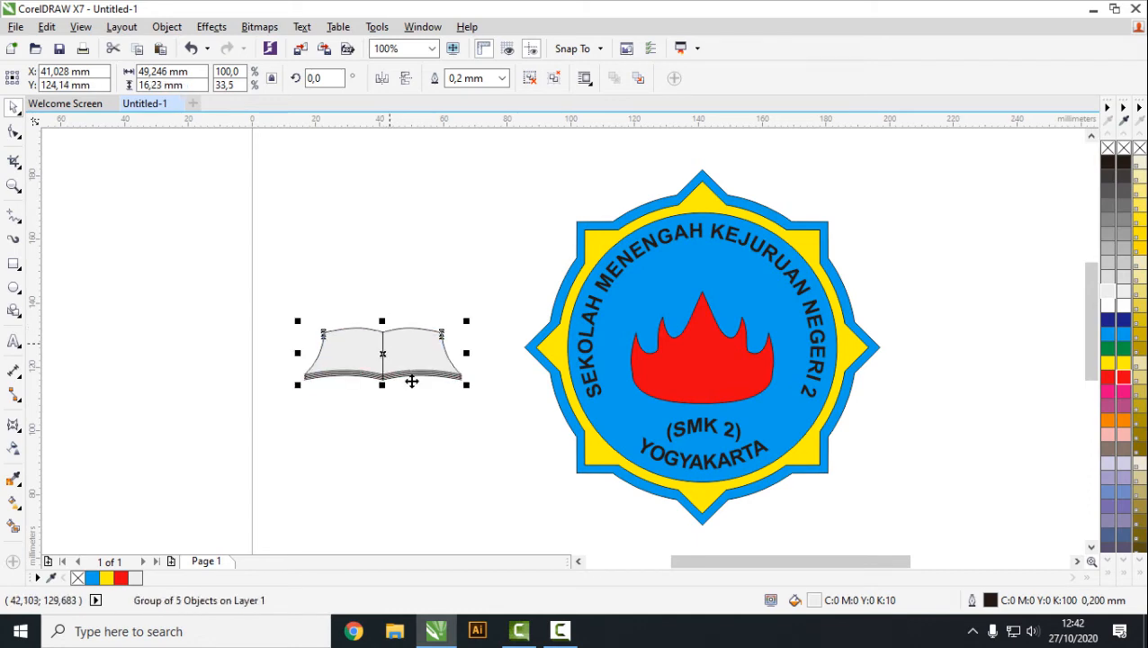
{"action": "left_click", "coordinate": [422, 408]}
{"action": "scroll", "coordinate": [402, 369], "scroll_direction": "up", "scroll_amount": 2}
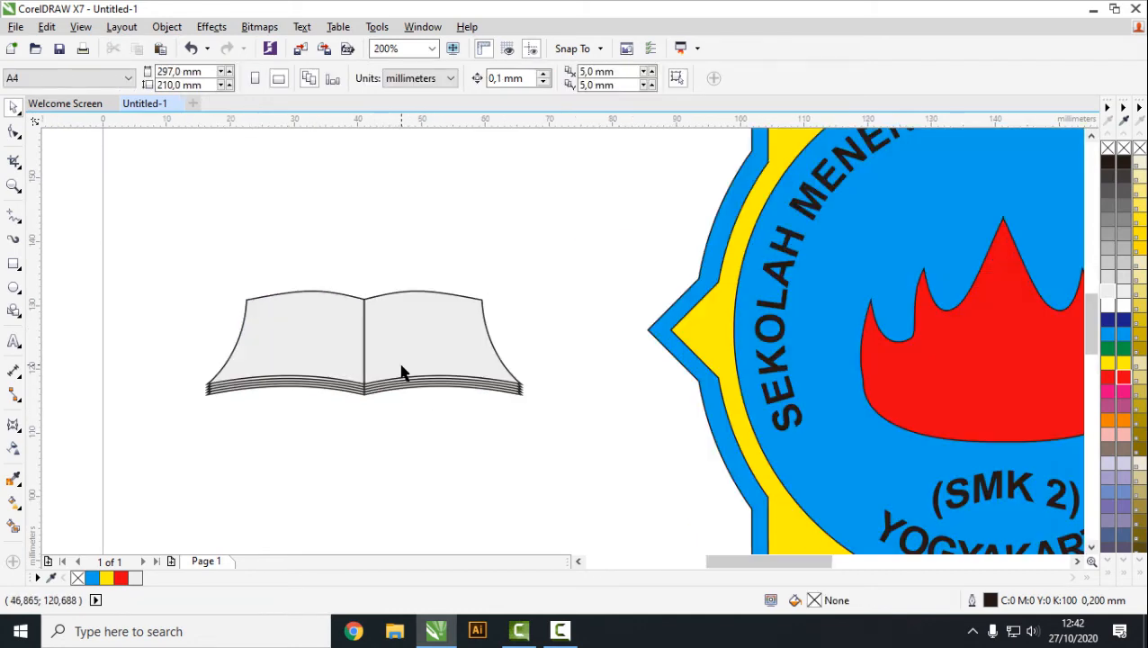
{"action": "scroll", "coordinate": [380, 328], "scroll_direction": "down", "scroll_amount": 2}
Squash the book to about 15 mm high and place it over the flame's base in the emblem.
{"action": "left_click_drag", "start_coordinate": [273, 268], "coordinate": [466, 405]}
{"action": "left_click_drag", "start_coordinate": [366, 294], "coordinate": [686, 354]}
{"action": "left_click", "coordinate": [411, 415]}
{"action": "scroll", "coordinate": [762, 419], "scroll_direction": "up", "scroll_amount": 1}
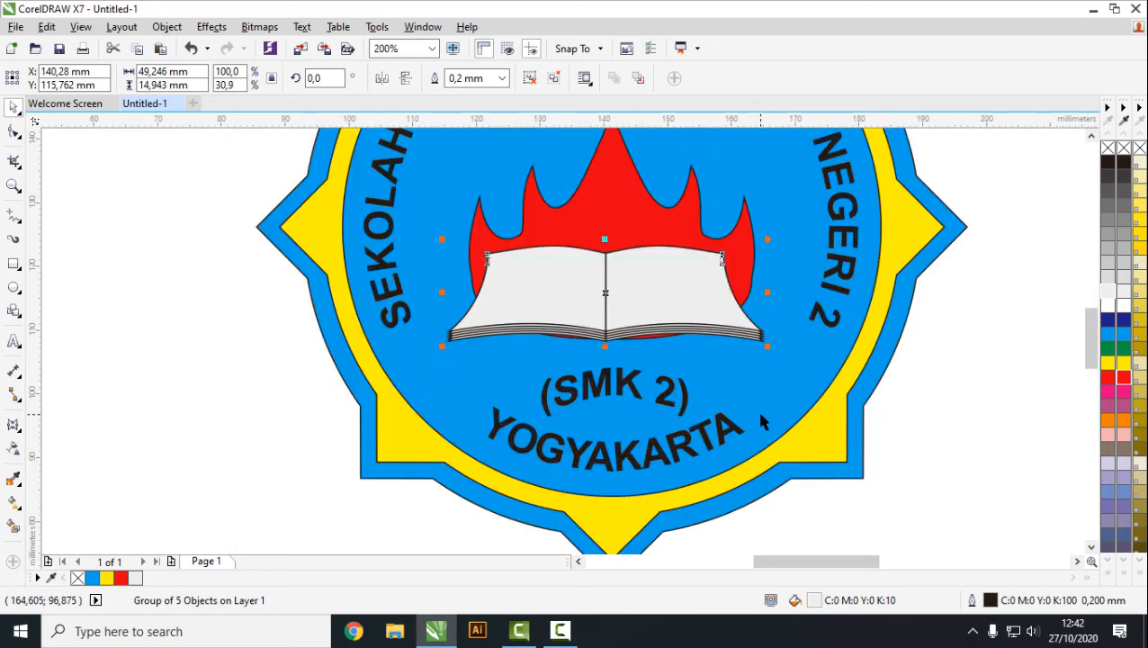
Shift the book about 1 mm downward so it covers the flame's bottom edge above the "(SMK 2)" text.
{"action": "key", "text": "Down"}
{"action": "key", "text": "Down"}
{"action": "key", "text": "Down"}
{"action": "key", "text": "Down"}
{"action": "key", "text": "Down"}
{"action": "key", "text": "Down"}
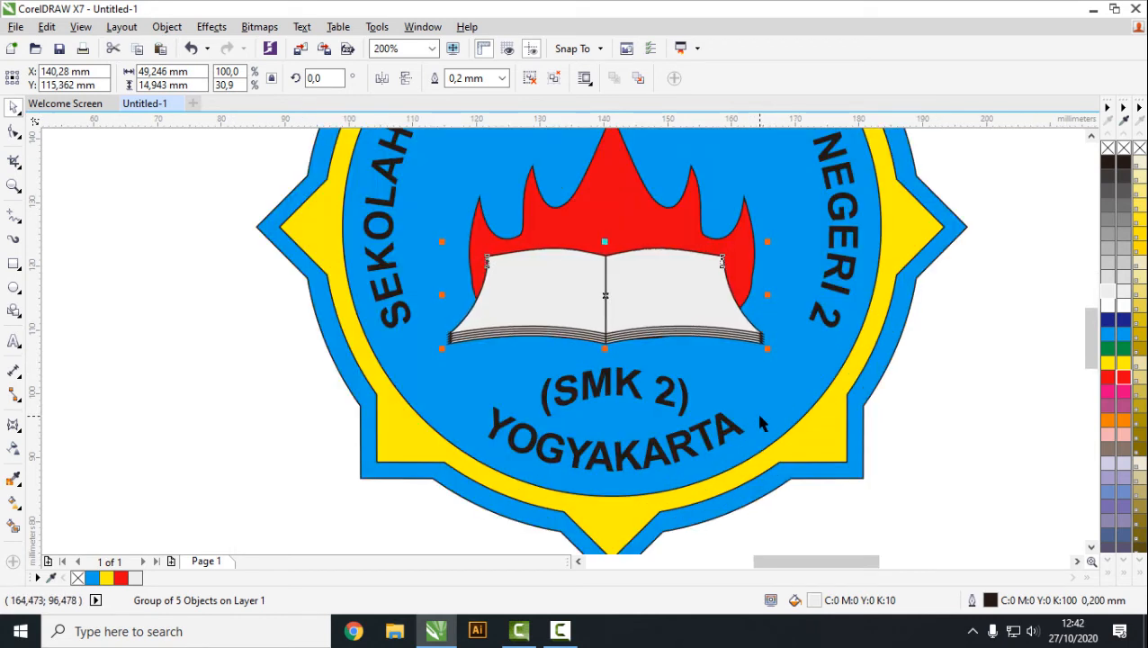
{"action": "key", "text": "Down"}
{"action": "key", "text": "Down"}
{"action": "key", "text": "Down"}
{"action": "key", "text": "Down"}
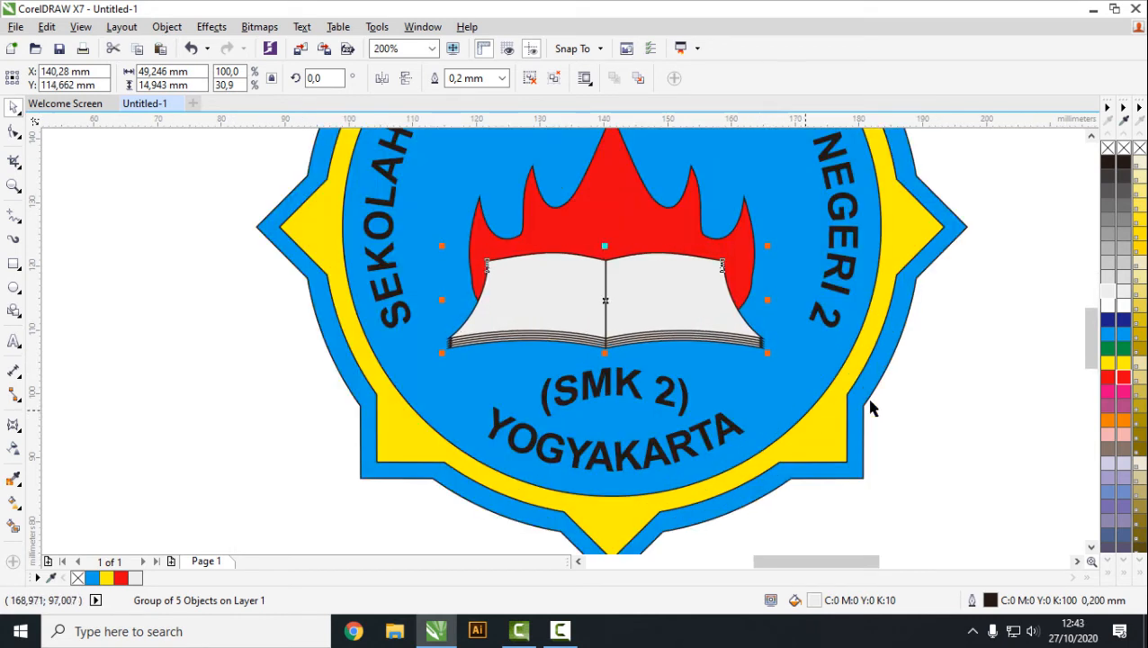
{"action": "left_click", "coordinate": [941, 391]}
{"action": "scroll", "coordinate": [954, 390], "scroll_direction": "down", "scroll_amount": 1}
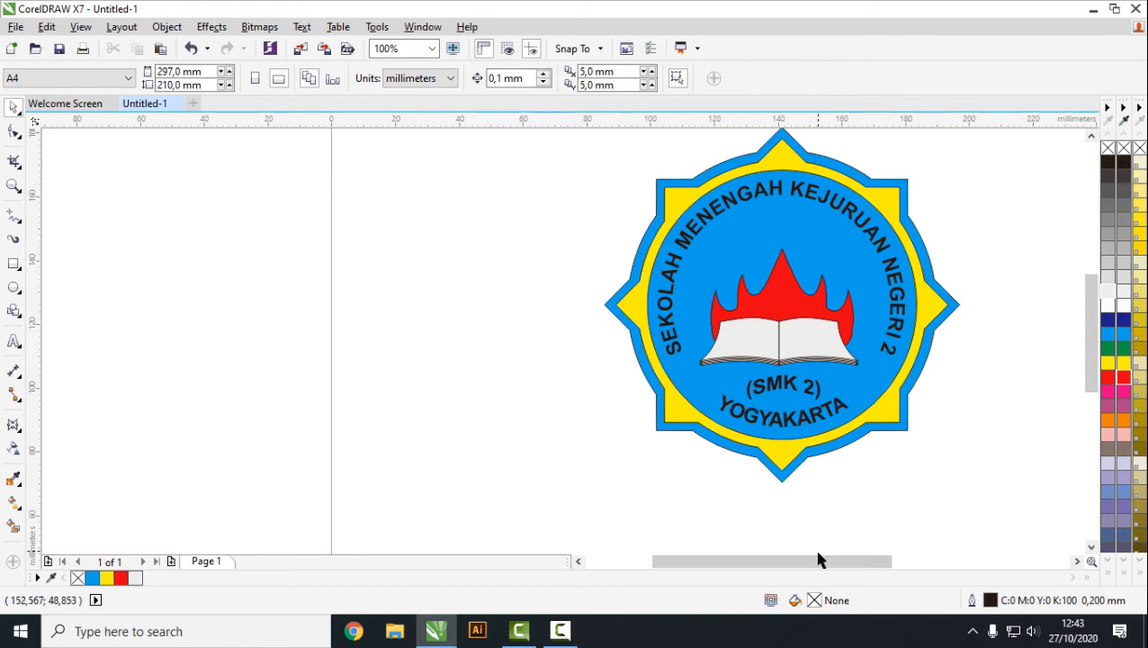
Draw an upright rectangle about 11 by 30 mm to the left of the emblem and convert it to curves.
{"action": "left_click", "coordinate": [14, 263]}
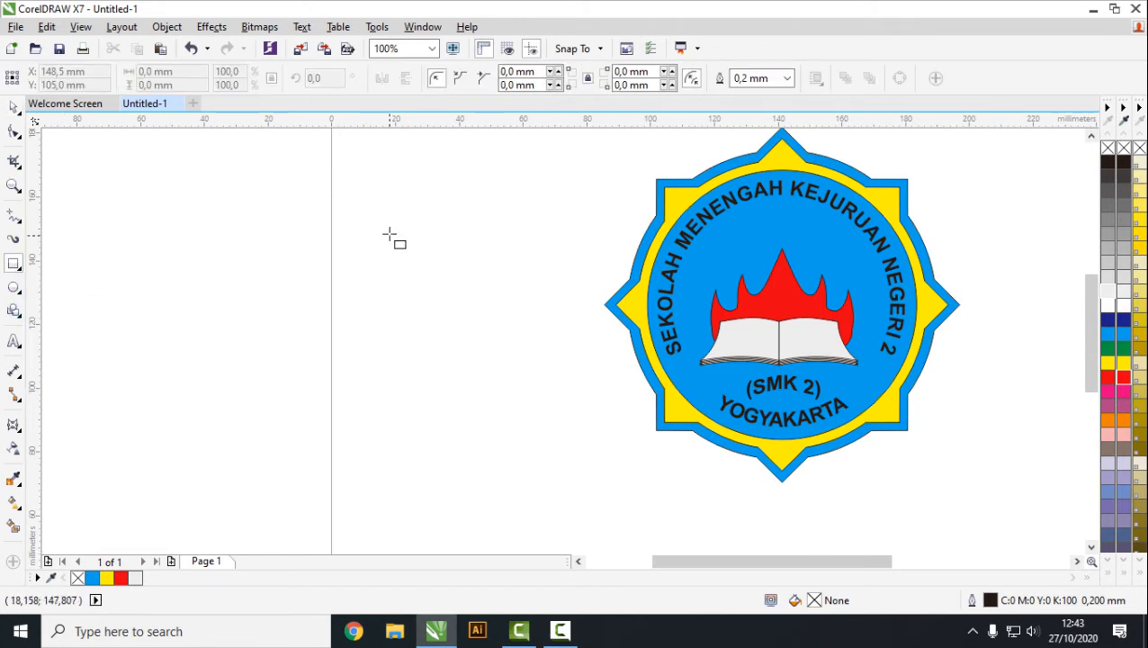
{"action": "left_click_drag", "start_coordinate": [382, 214], "coordinate": [418, 312]}
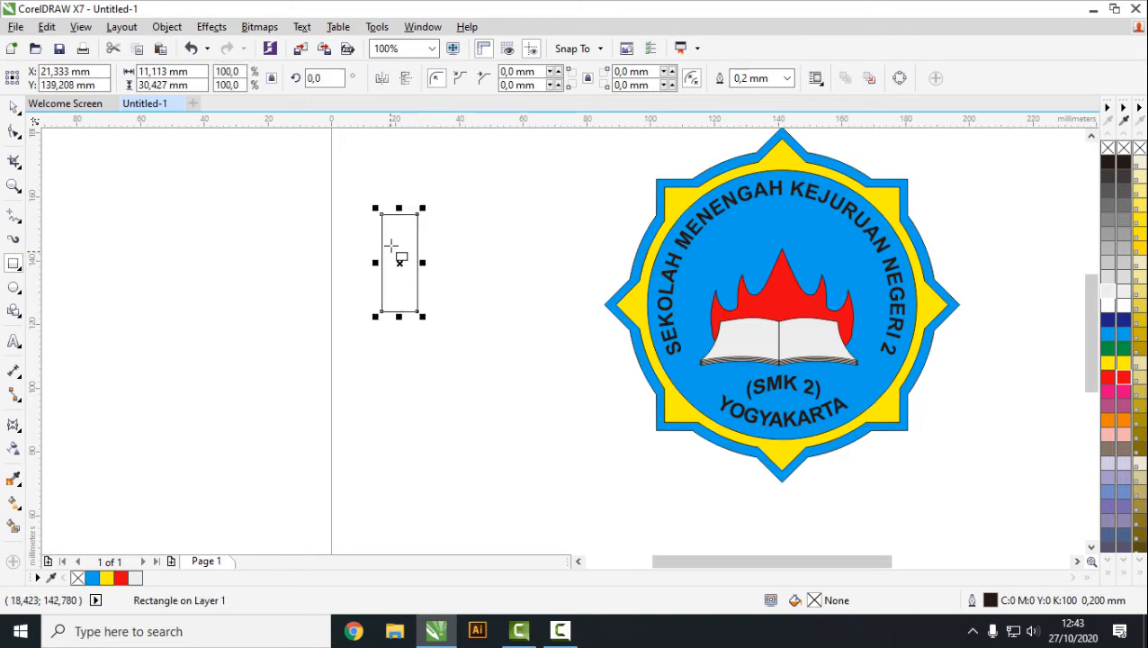
{"action": "right_click", "coordinate": [391, 245]}
{"action": "left_click", "coordinate": [401, 226]}
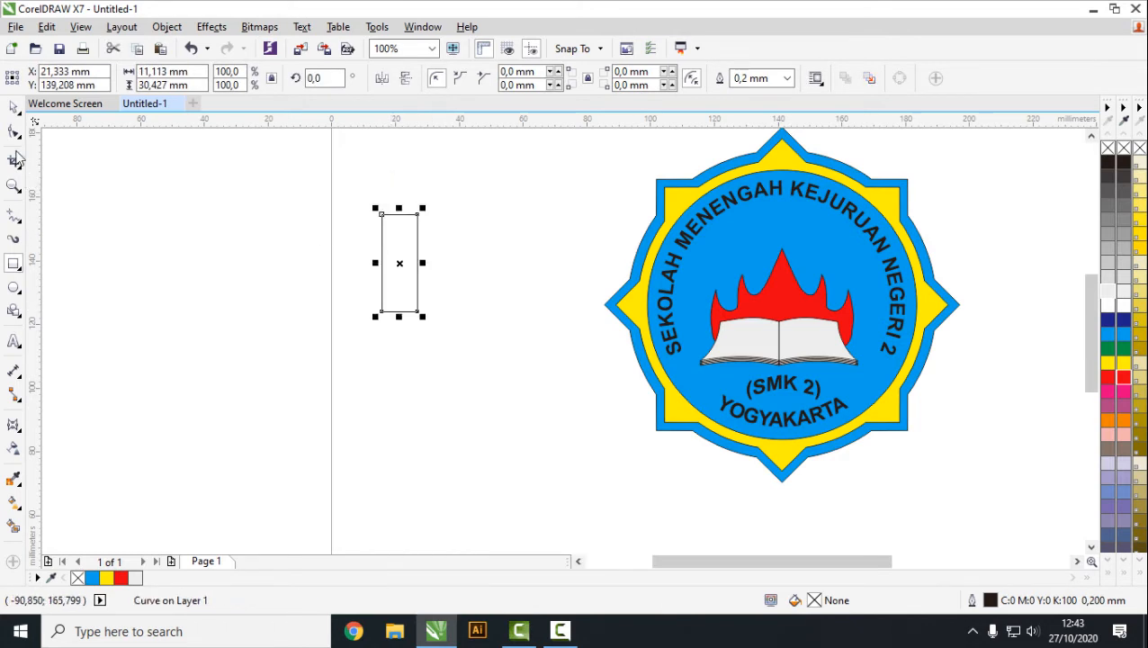
Convert the rectangle's left edge to a curve and bow it outward by about 5 mm.
{"action": "left_click", "coordinate": [13, 131]}
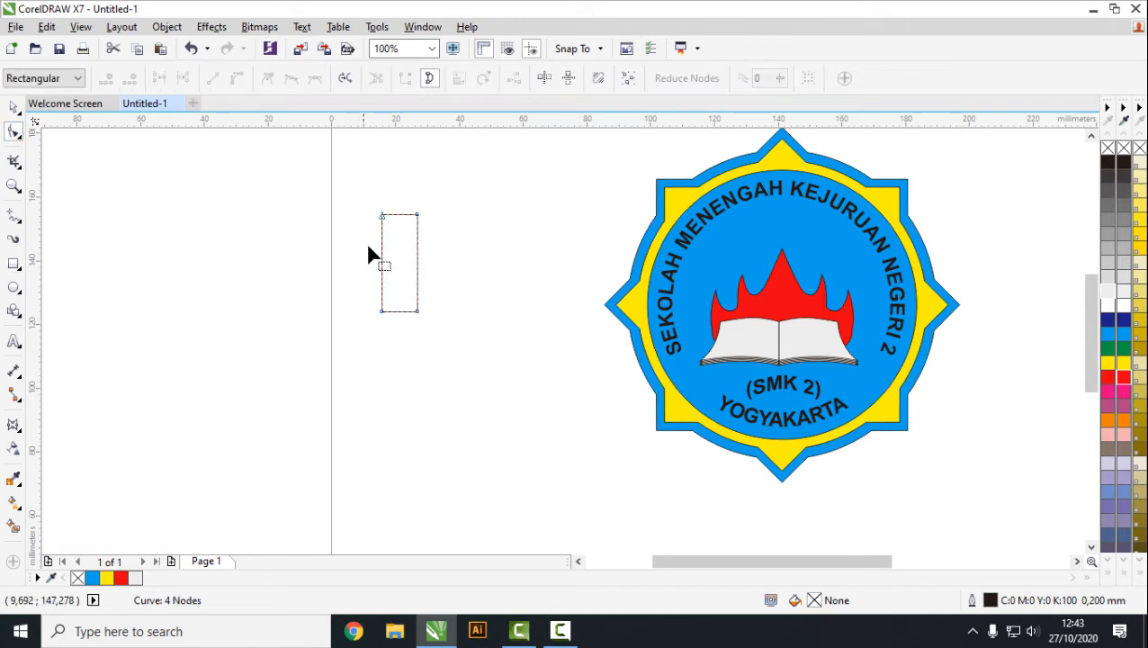
{"action": "left_click", "coordinate": [381, 260]}
{"action": "left_click", "coordinate": [240, 81]}
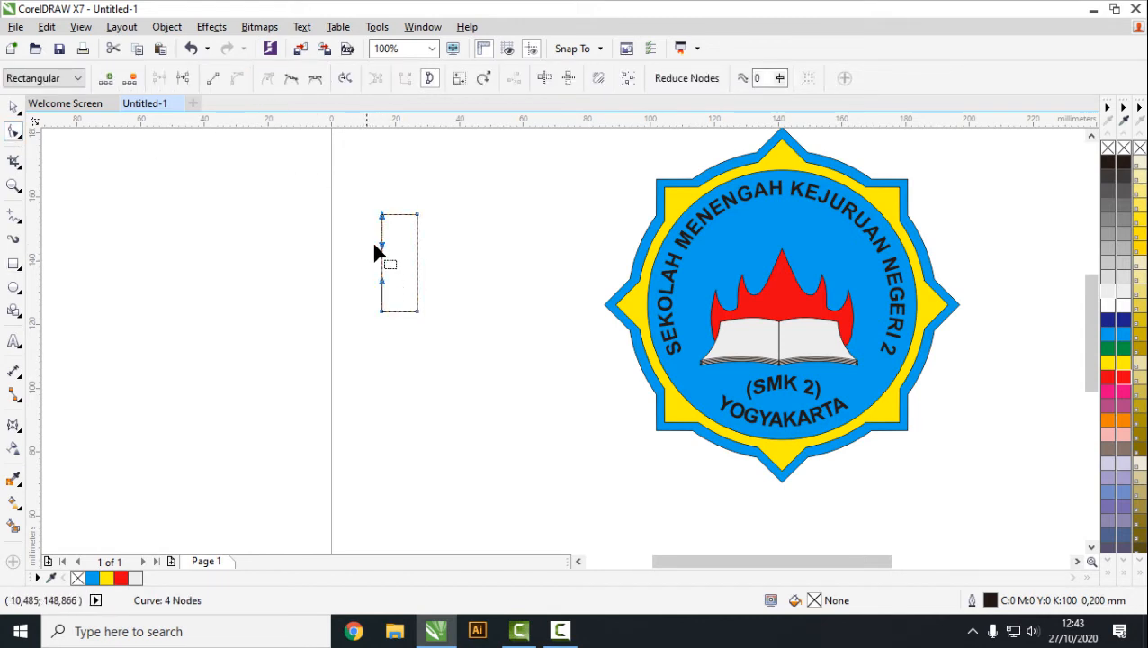
{"action": "left_click_drag", "start_coordinate": [382, 265], "coordinate": [366, 263]}
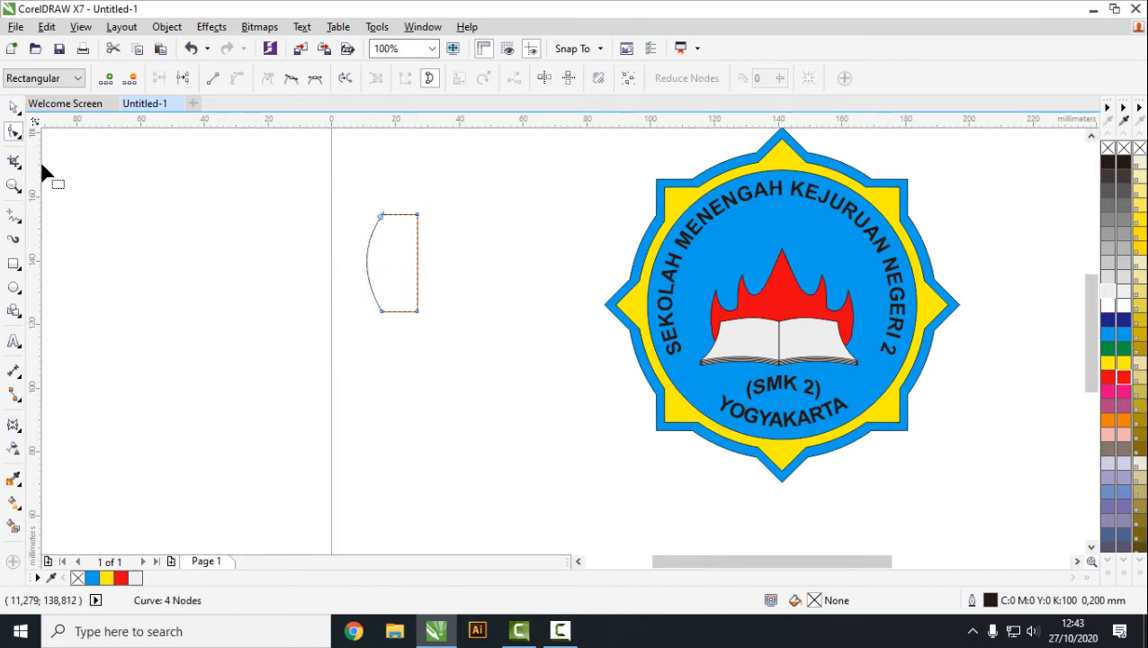
Narrow the bowed shape from its straight side to about 11 mm wide.
{"action": "left_click", "coordinate": [13, 108]}
{"action": "left_click", "coordinate": [396, 262]}
{"action": "left_click", "coordinate": [393, 262]}
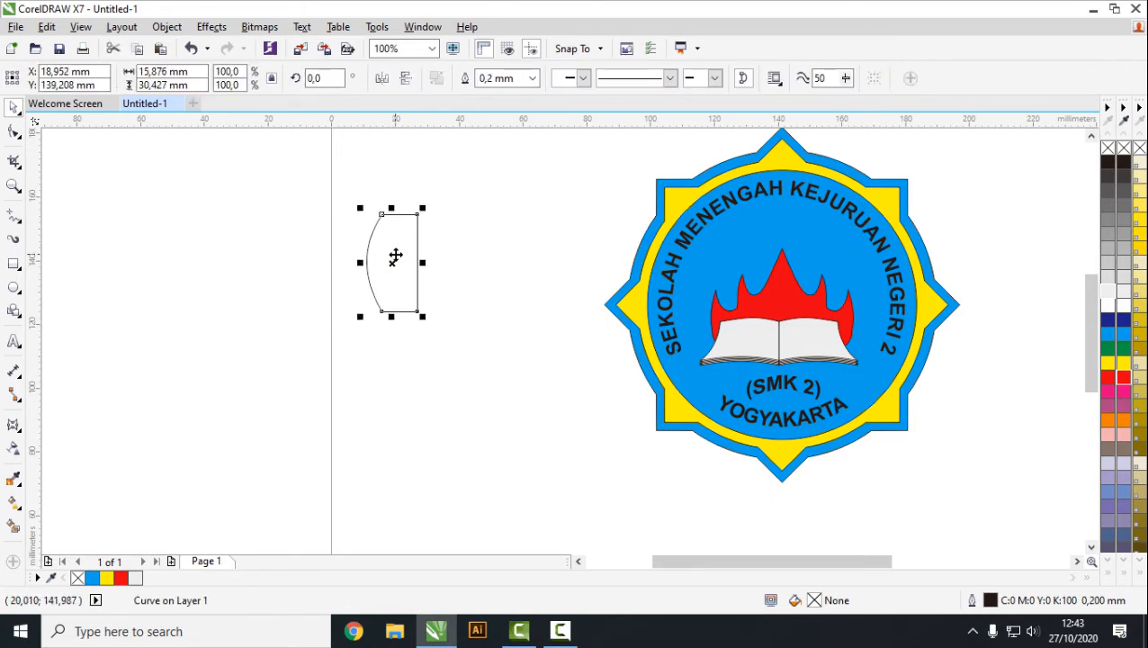
{"action": "left_click_drag", "start_coordinate": [420, 265], "coordinate": [402, 268]}
{"action": "left_click", "coordinate": [443, 286]}
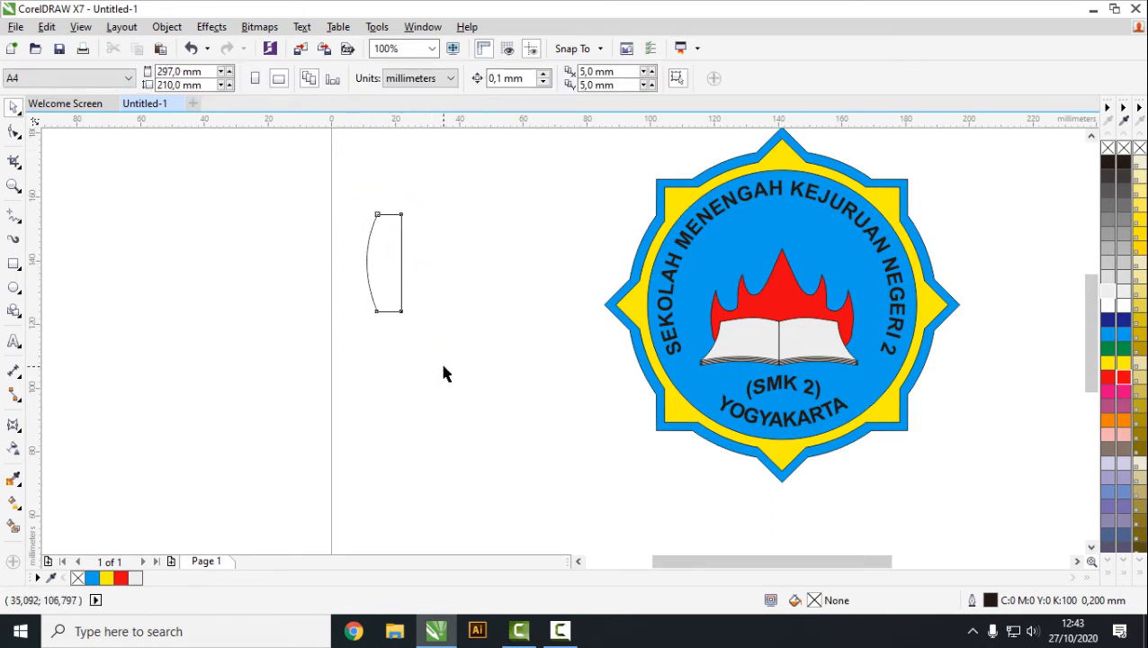
Duplicate the bowed half shape, mirror the copy horizontally, and overlap it with the original to form a barrel about 15 mm wide.
{"action": "left_click_drag", "start_coordinate": [443, 373], "coordinate": [282, 218]}
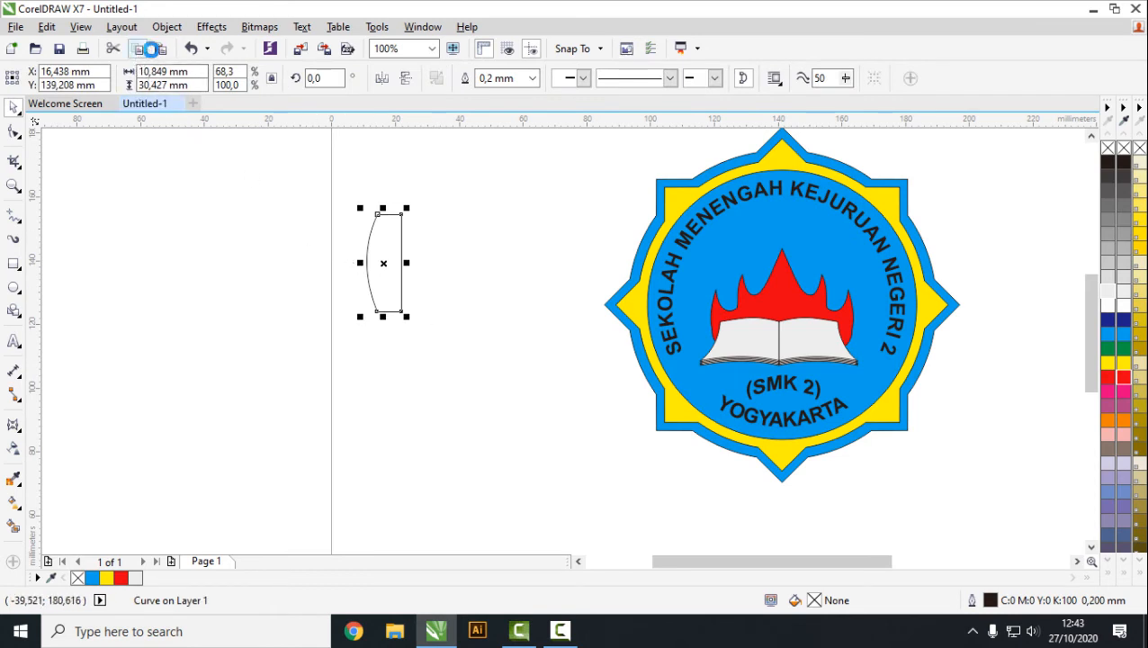
{"action": "left_click", "coordinate": [160, 48]}
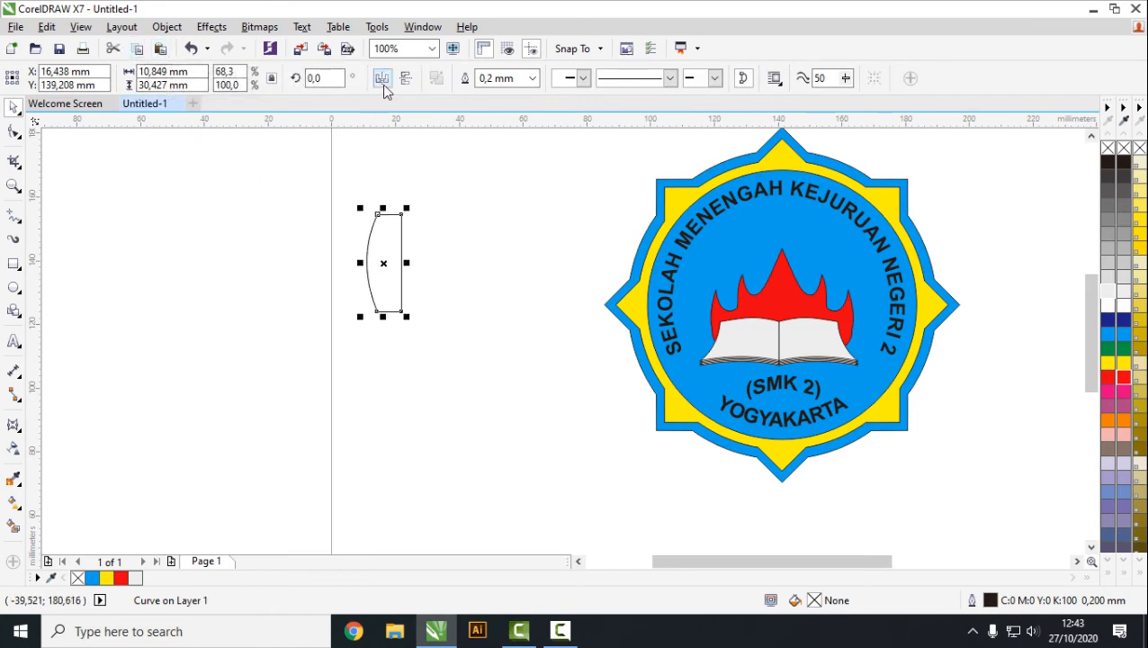
{"action": "left_click", "coordinate": [382, 79]}
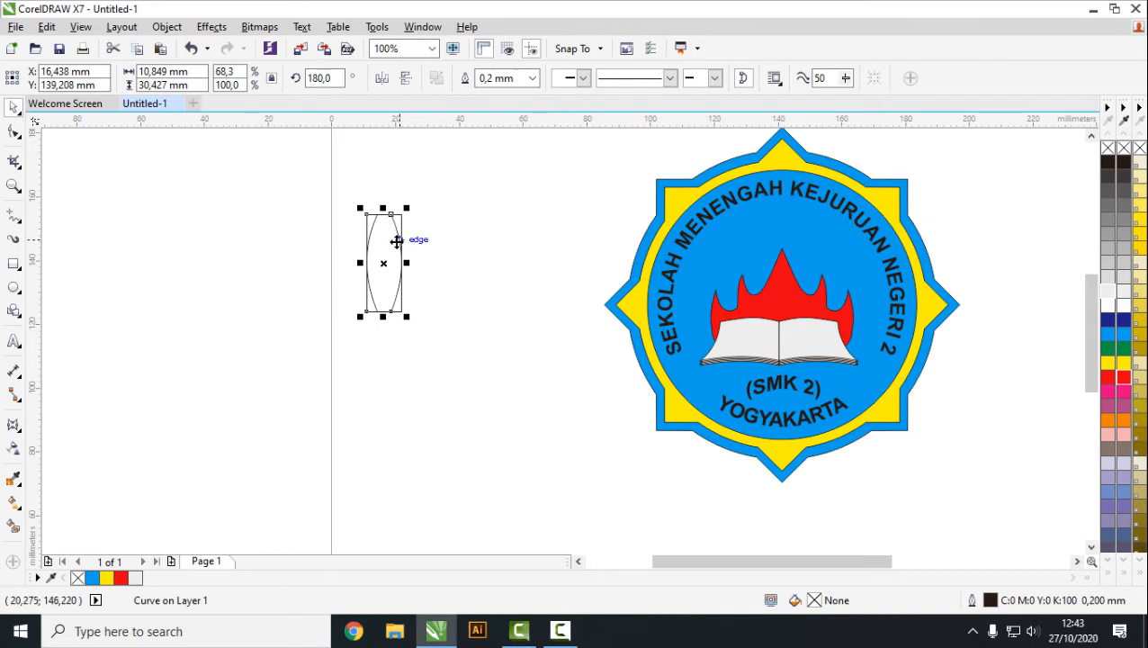
{"action": "left_click_drag", "start_coordinate": [388, 242], "coordinate": [423, 243]}
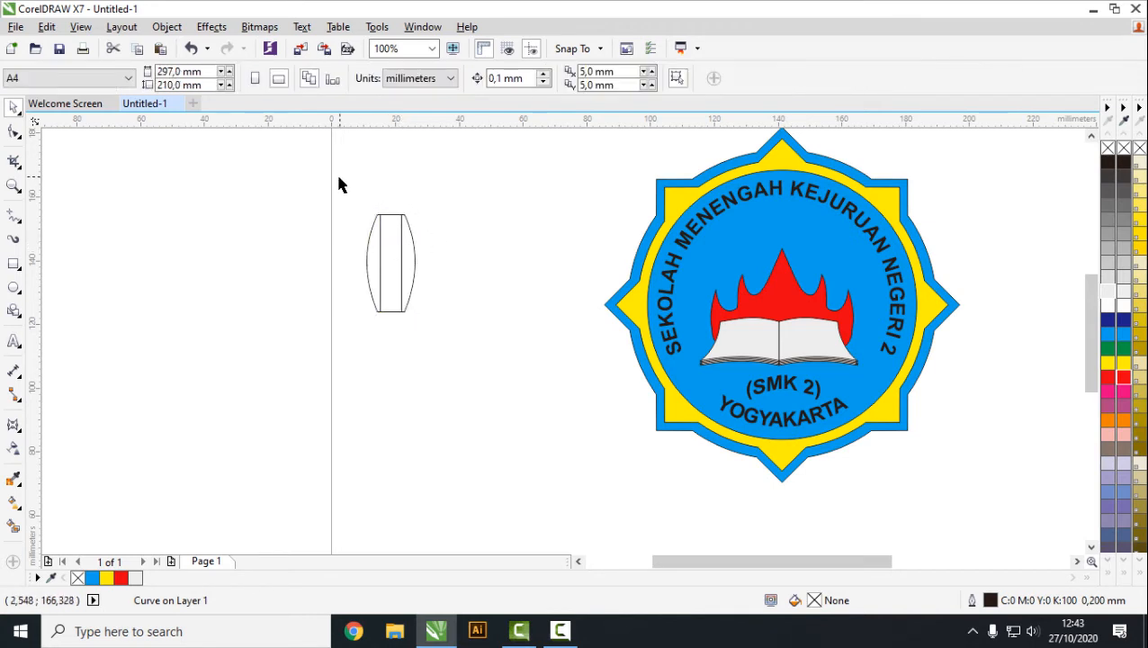
Weld the two overlapping halves into one barrel shape and move it up toward the emblem.
{"action": "left_click_drag", "start_coordinate": [323, 179], "coordinate": [529, 283]}
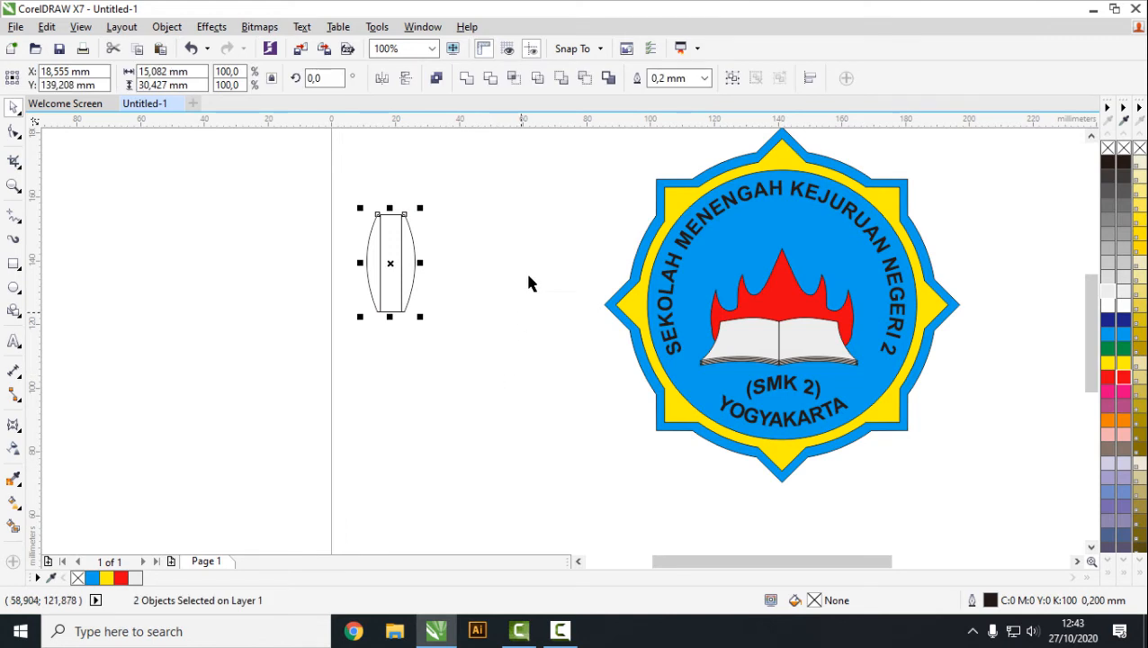
{"action": "left_click", "coordinate": [466, 79]}
{"action": "left_click", "coordinate": [439, 201]}
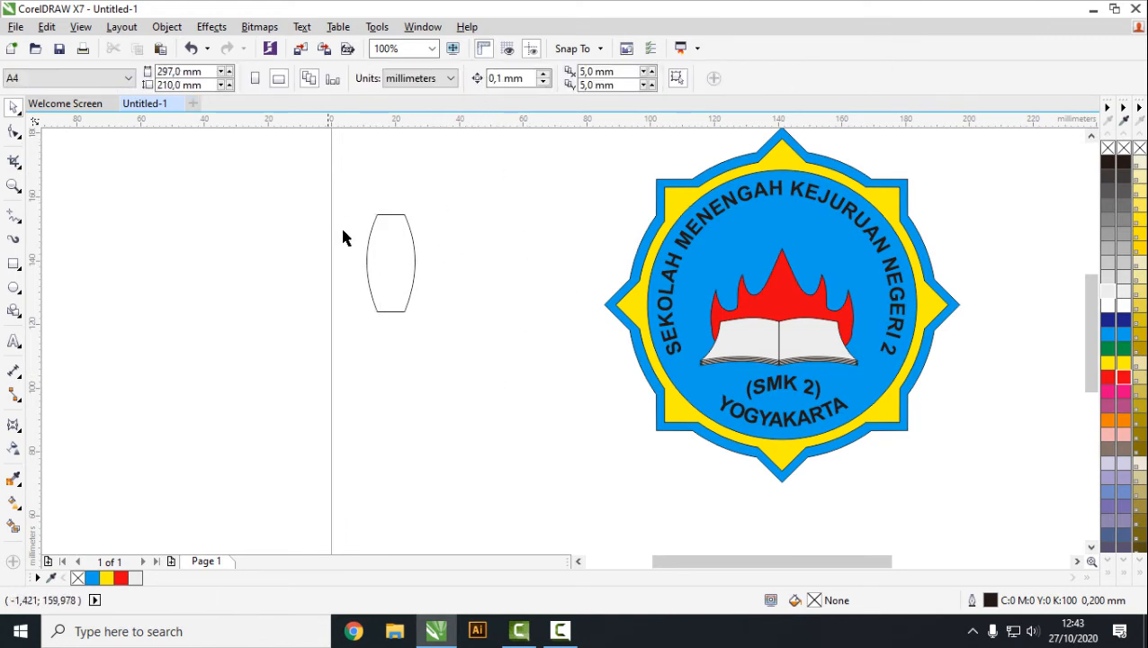
{"action": "left_click_drag", "start_coordinate": [393, 282], "coordinate": [462, 244]}
{"action": "left_click", "coordinate": [462, 332]}
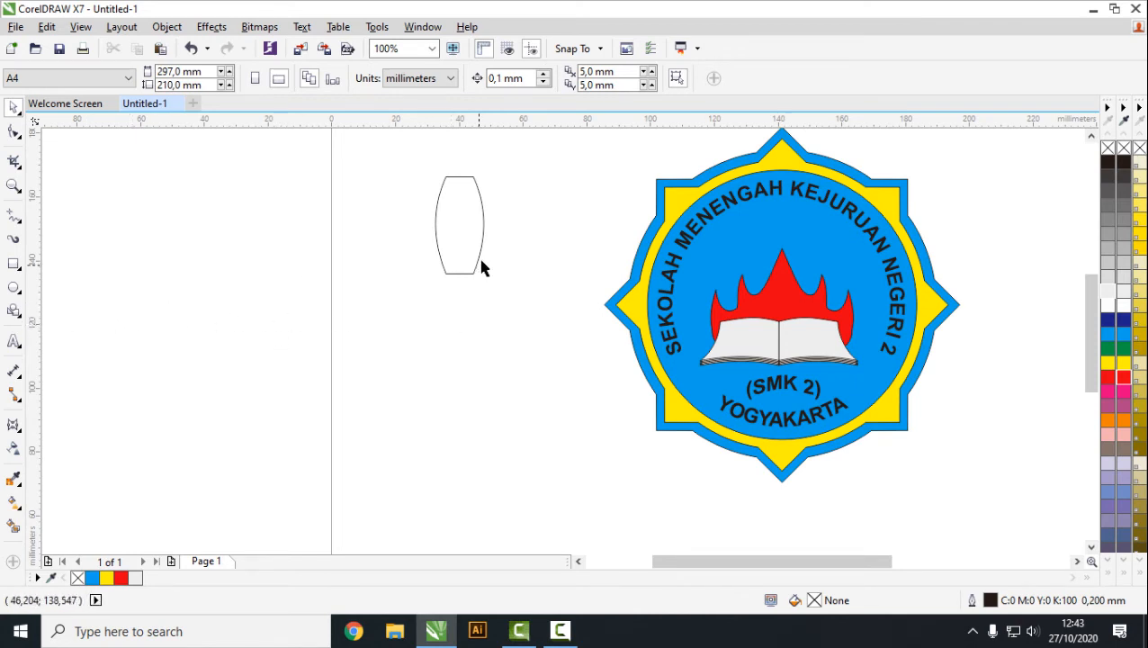
Draw a teardrop basic shape about 19 by 28 mm below the barrel shape.
{"action": "left_click", "coordinate": [15, 314]}
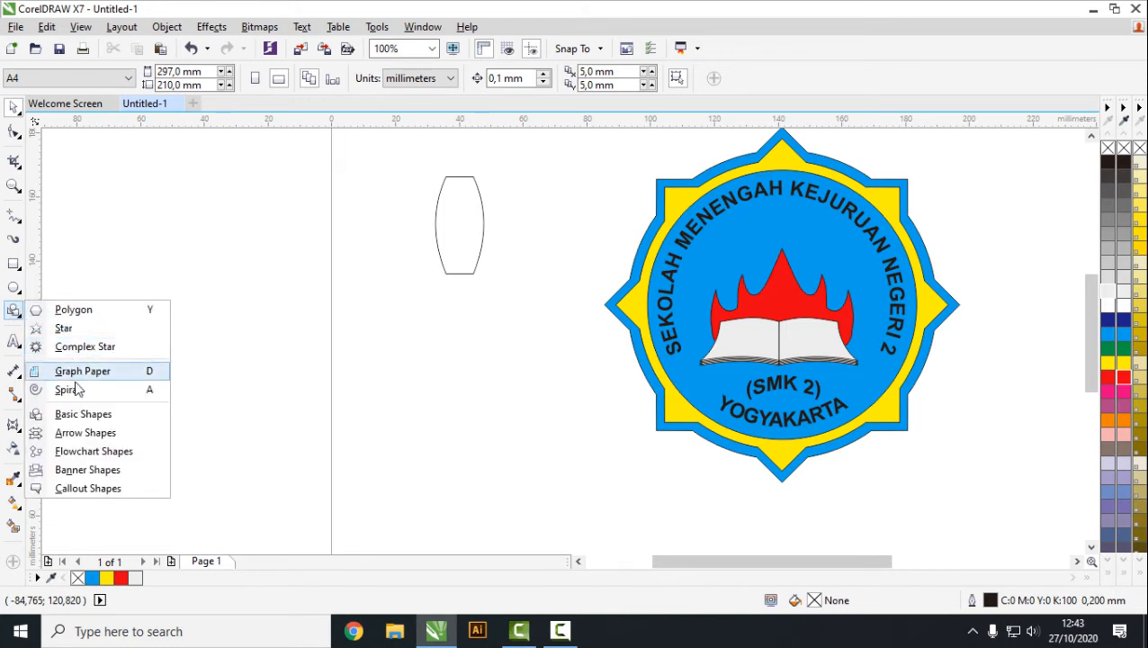
{"action": "left_click", "coordinate": [85, 416]}
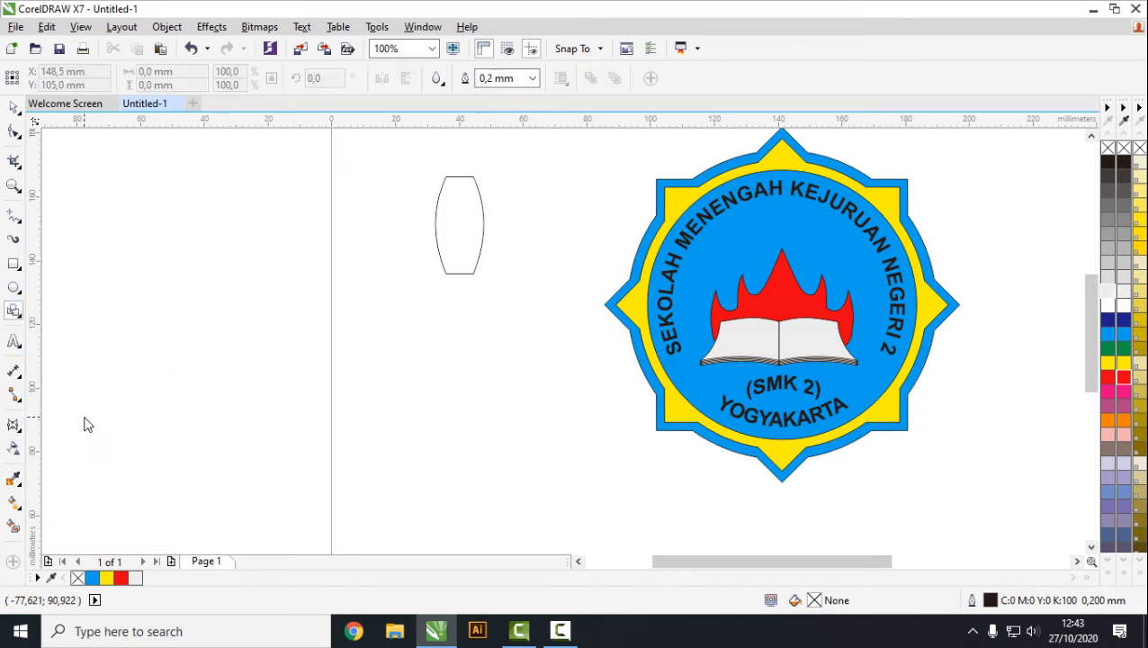
{"action": "left_click", "coordinate": [438, 78]}
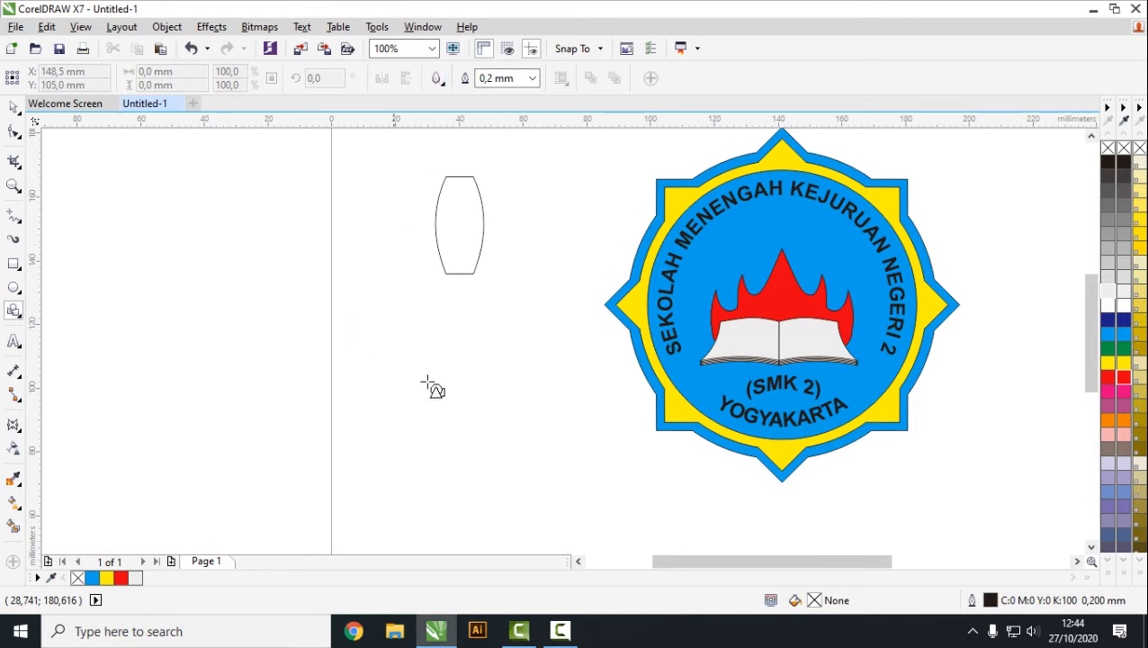
{"action": "left_click_drag", "start_coordinate": [375, 333], "coordinate": [439, 424]}
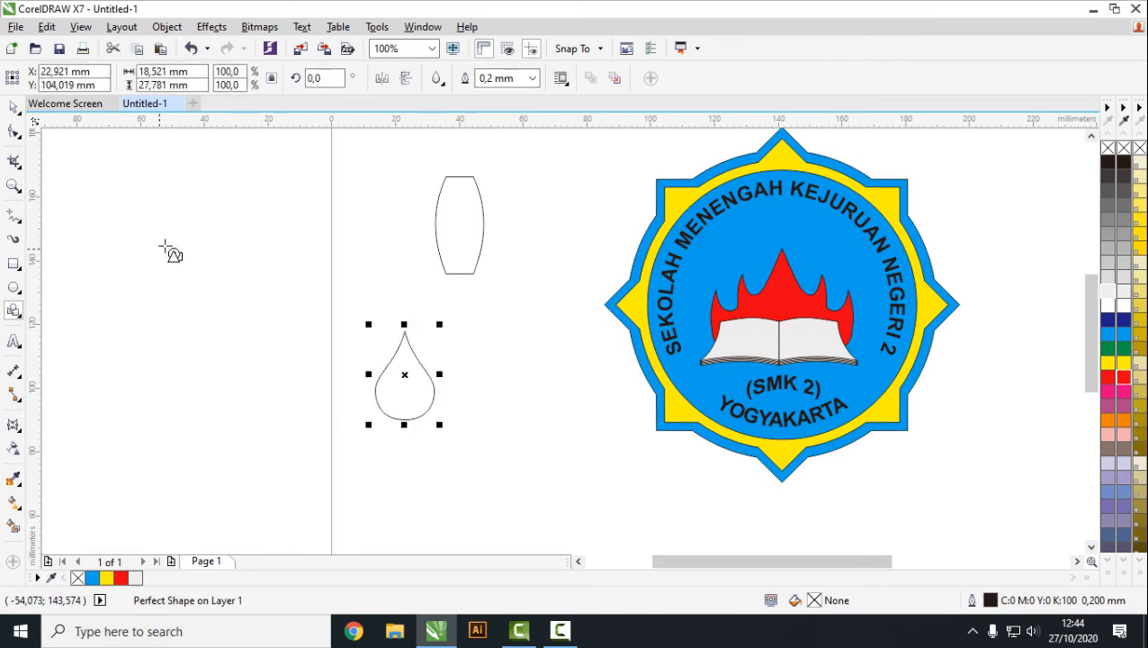
Flip the teardrop vertically and centre it under the barrel, with its rounded top overlapping the barrel's lower edge.
{"action": "left_click", "coordinate": [406, 81]}
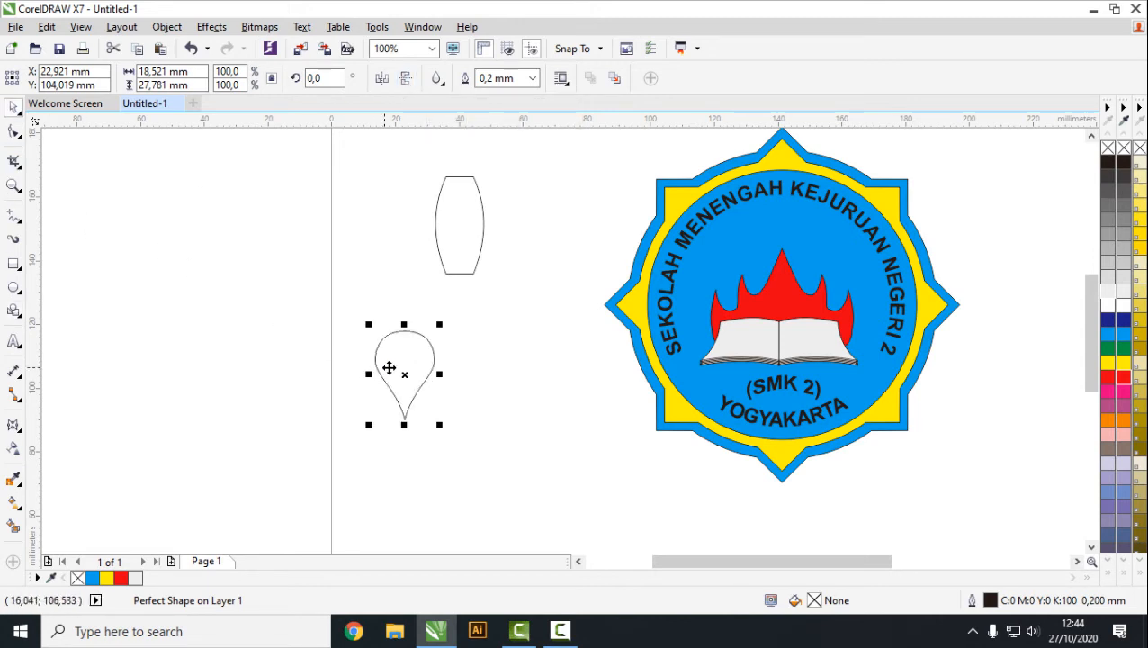
{"action": "left_click_drag", "start_coordinate": [402, 371], "coordinate": [452, 288]}
{"action": "scroll", "coordinate": [461, 277], "scroll_direction": "up", "scroll_amount": 4}
{"action": "scroll", "coordinate": [445, 294], "scroll_direction": "up", "scroll_amount": 3}
{"action": "scroll", "coordinate": [454, 304], "scroll_direction": "down", "scroll_amount": 4}
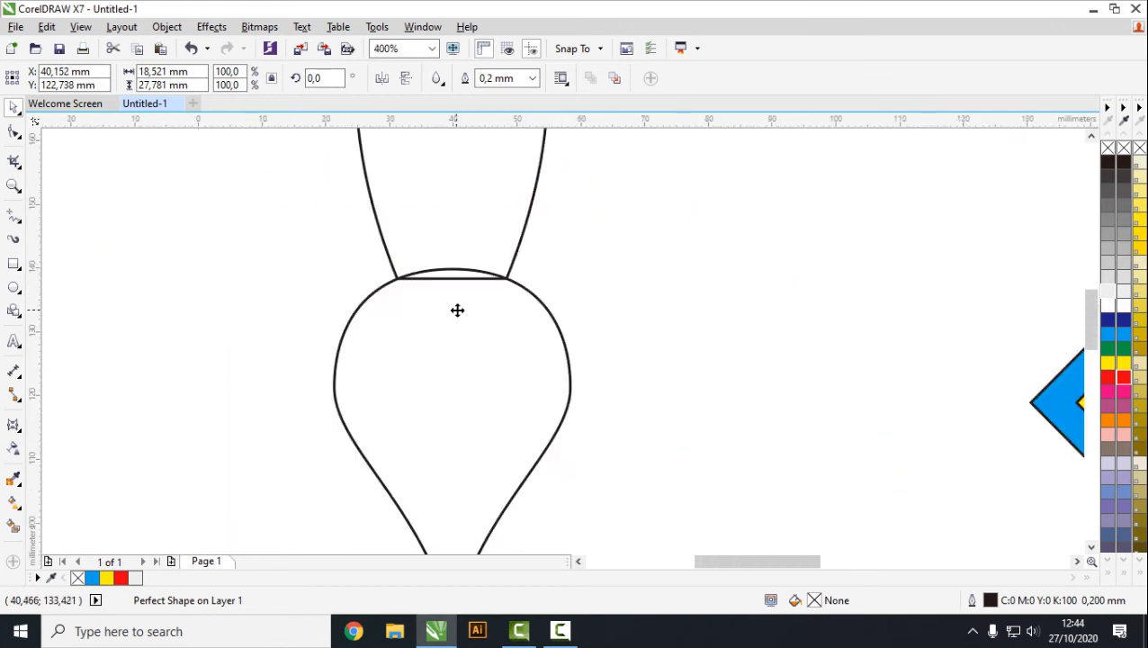
{"action": "left_click", "coordinate": [613, 340]}
{"action": "scroll", "coordinate": [612, 346], "scroll_direction": "down", "scroll_amount": 1}
Duplicate the teardrop, place the copy to the left of the pen shape, and narrow it to about 2.3 mm.
{"action": "left_click", "coordinate": [533, 363]}
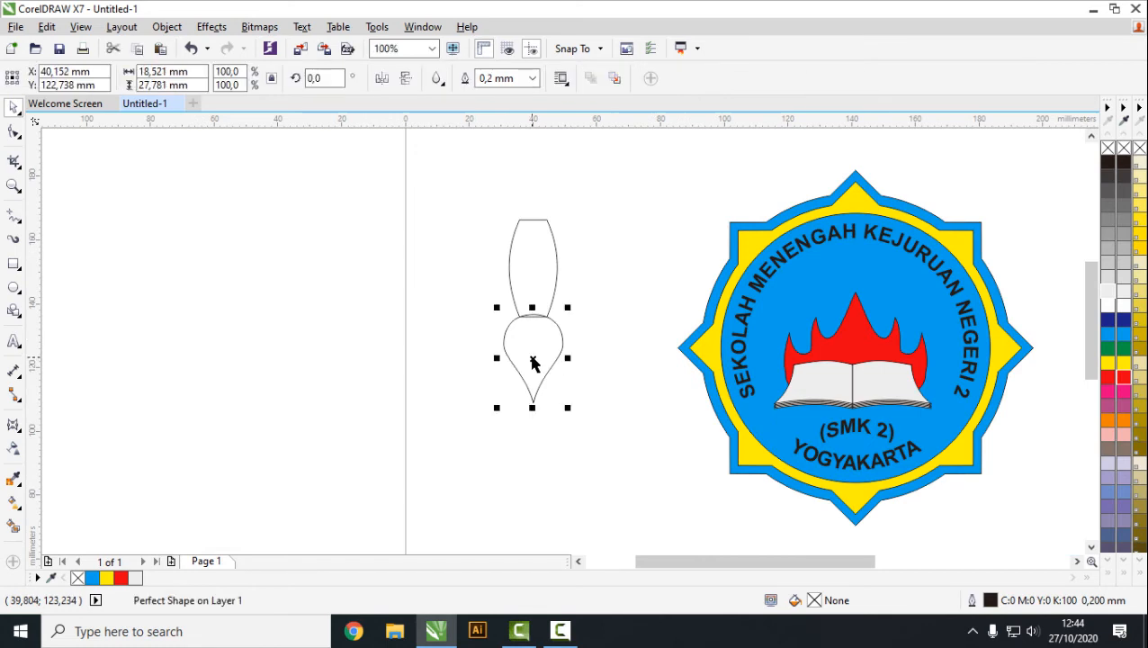
{"action": "left_click", "coordinate": [160, 50]}
{"action": "left_click_drag", "start_coordinate": [525, 336], "coordinate": [504, 364]}
{"action": "scroll", "coordinate": [431, 362], "scroll_direction": "up", "scroll_amount": 4}
{"action": "scroll", "coordinate": [602, 331], "scroll_direction": "down", "scroll_amount": 1}
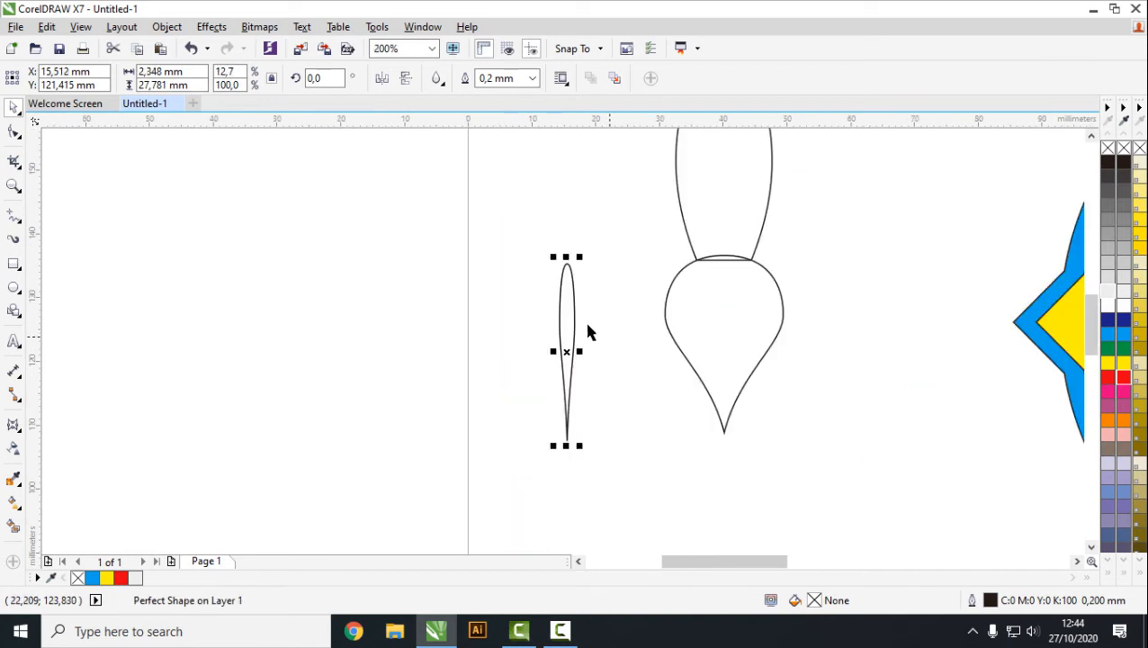
Draw a circle about 4.8 mm in diameter centred on the narrow drop's rounded top.
{"action": "left_click", "coordinate": [12, 288]}
{"action": "left_click_drag", "start_coordinate": [498, 217], "coordinate": [569, 262]}
{"action": "left_click", "coordinate": [14, 106]}
{"action": "left_click", "coordinate": [608, 262]}
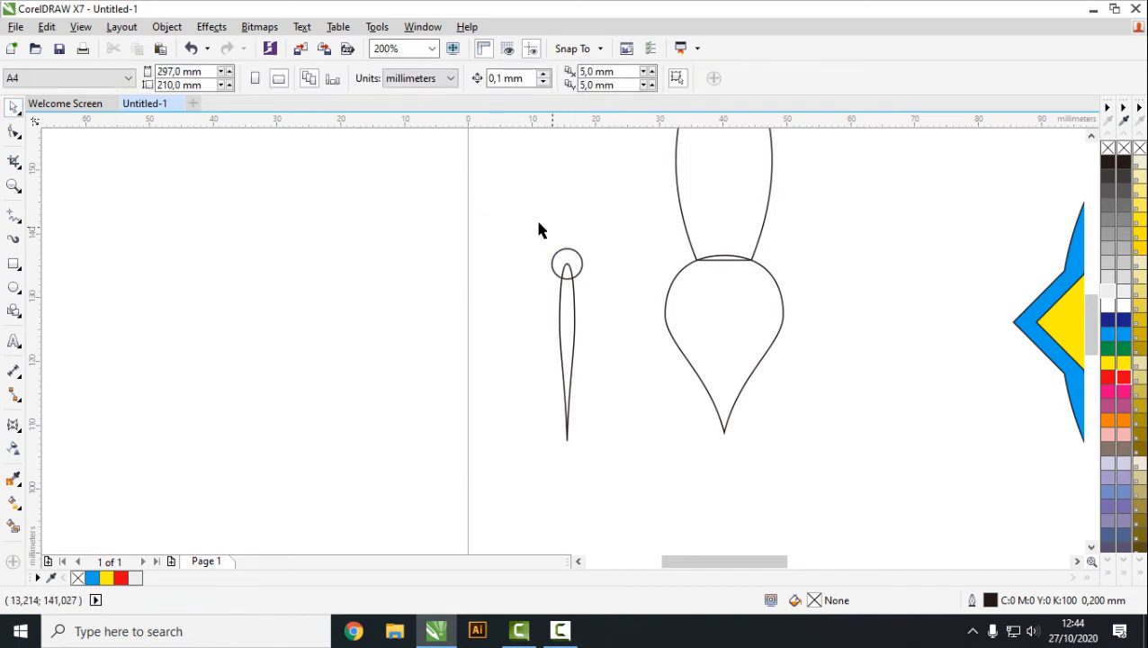
Weld the circle and narrow drop into one nib-slit shape and scale it to 50%.
{"action": "left_click_drag", "start_coordinate": [523, 212], "coordinate": [619, 493]}
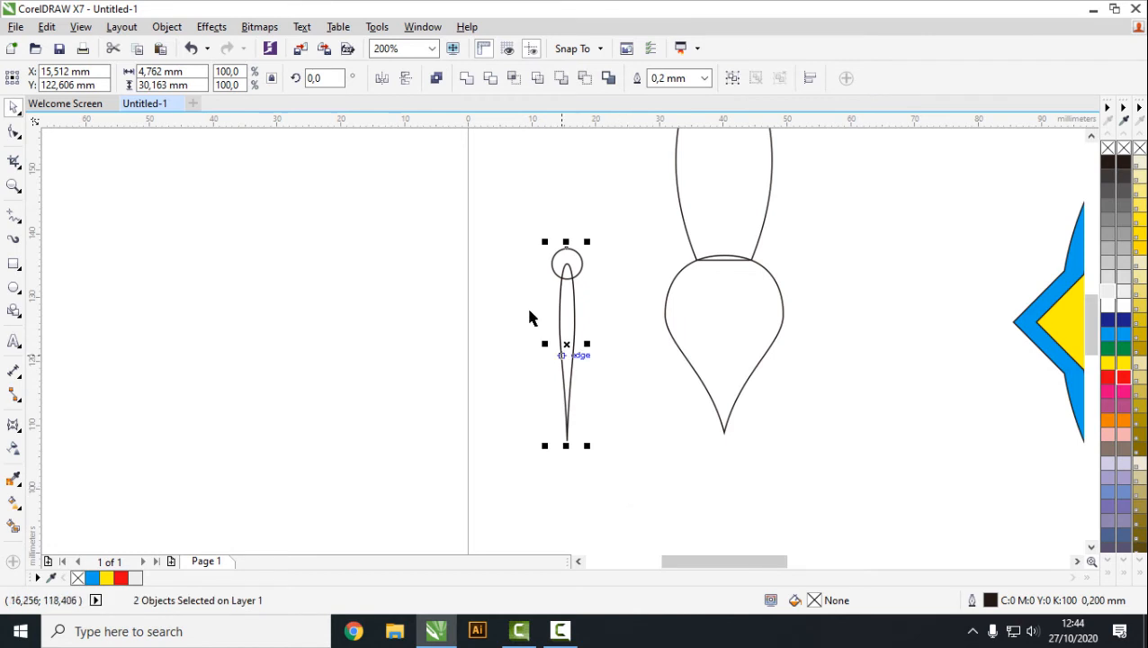
{"action": "left_click", "coordinate": [467, 84]}
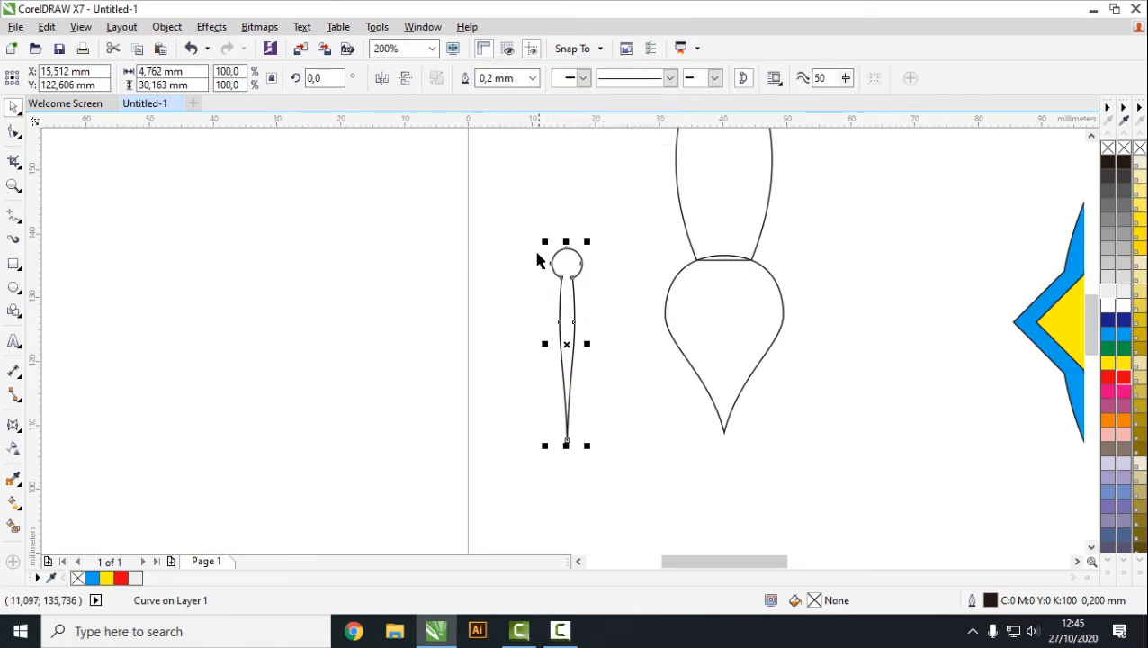
{"action": "left_click_drag", "start_coordinate": [544, 241], "coordinate": [563, 264]}
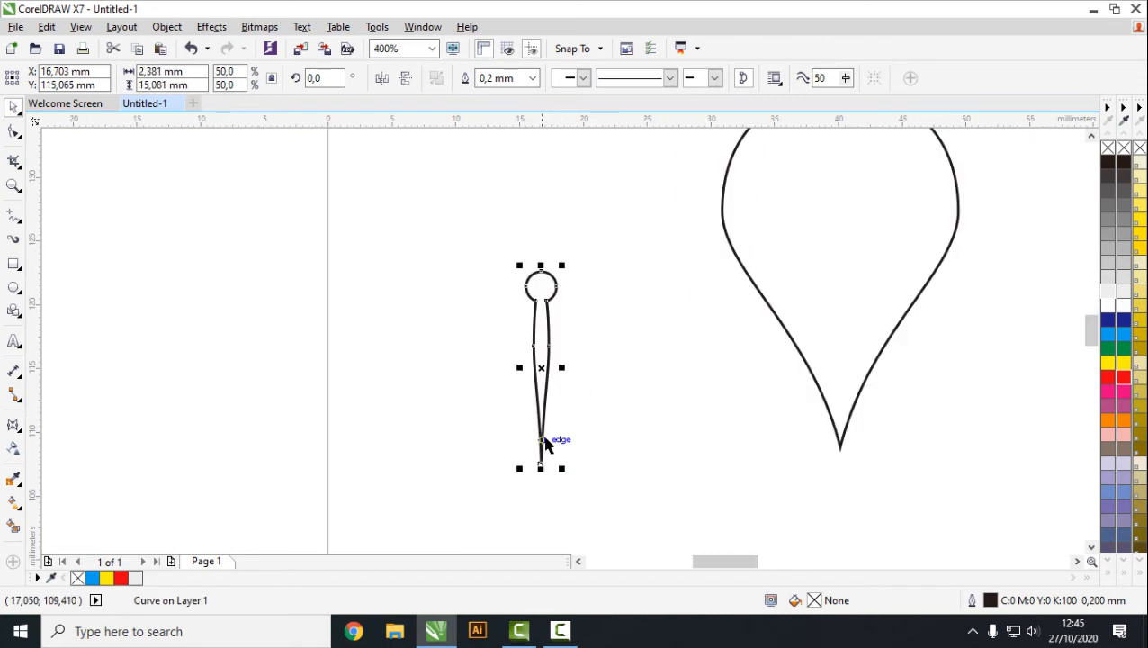
Fill the slit shape with 10% black and place it inside the nib with its point at the nib's tip.
{"action": "left_click", "coordinate": [543, 437]}
{"action": "left_click", "coordinate": [615, 431]}
{"action": "left_click", "coordinate": [542, 417]}
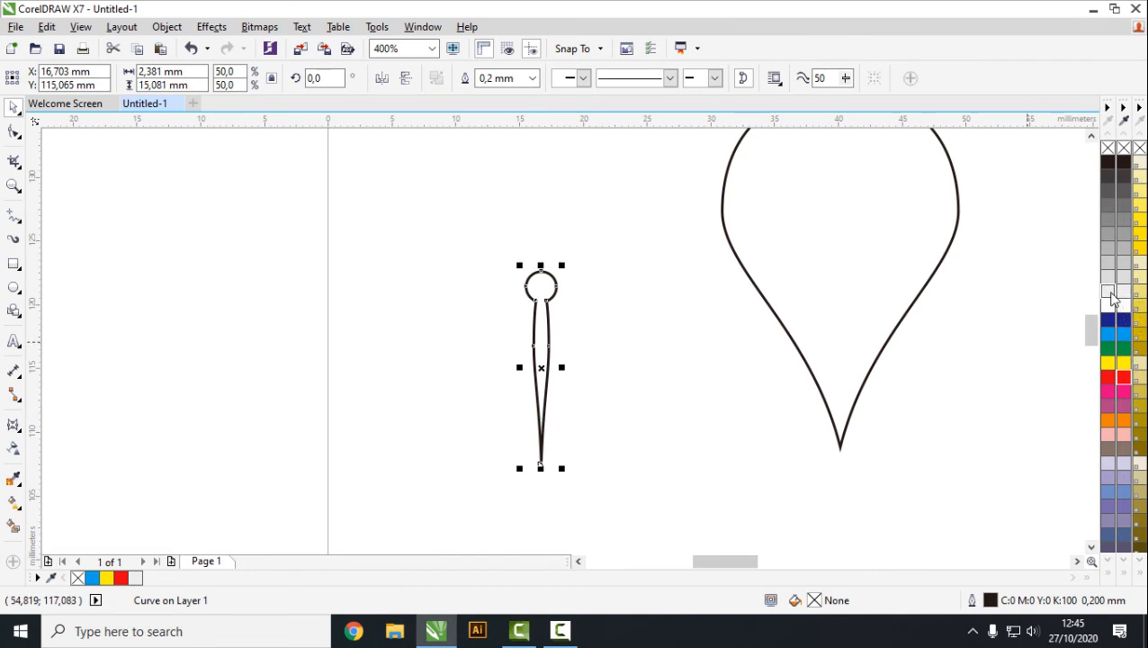
{"action": "left_click", "coordinate": [1111, 294]}
{"action": "left_click_drag", "start_coordinate": [543, 448], "coordinate": [840, 423]}
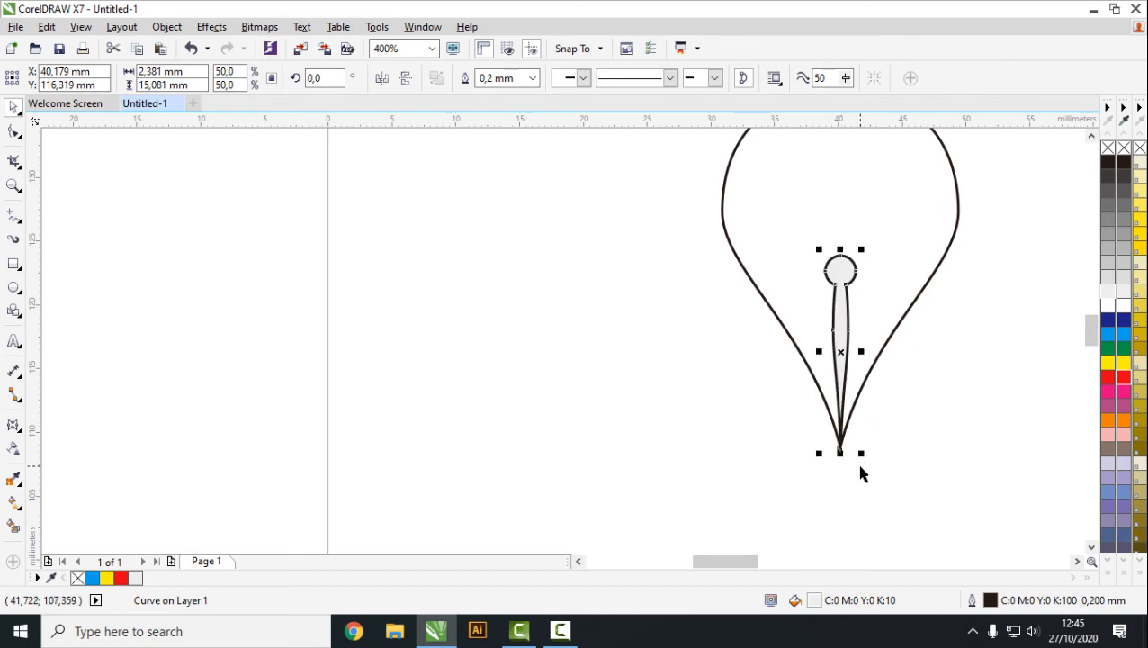
{"action": "scroll", "coordinate": [805, 425], "scroll_direction": "up", "scroll_amount": 3}
{"action": "left_click_drag", "start_coordinate": [707, 300], "coordinate": [701, 269]}
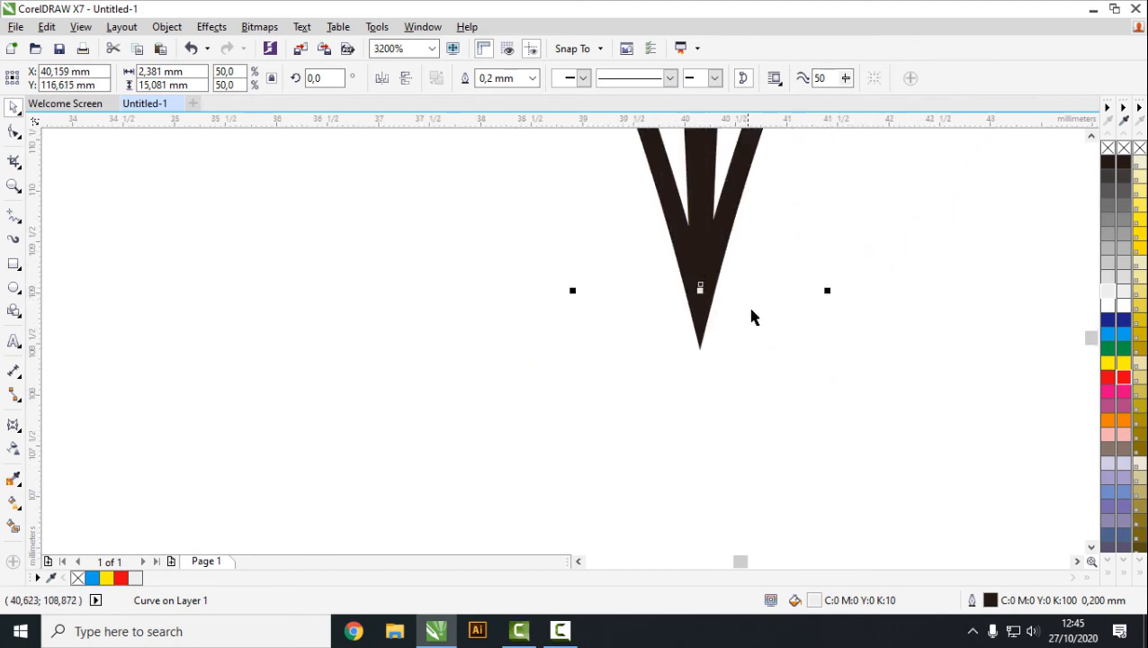
Shift the slit about 0.1 mm downward to refine the alignment of its point with the nib's tip.
{"action": "left_click", "coordinate": [768, 315]}
{"action": "left_click", "coordinate": [699, 241]}
{"action": "scroll", "coordinate": [692, 253], "scroll_direction": "up", "scroll_amount": 1}
{"action": "left_click_drag", "start_coordinate": [713, 220], "coordinate": [710, 252]}
{"action": "scroll", "coordinate": [828, 310], "scroll_direction": "down", "scroll_amount": 8}
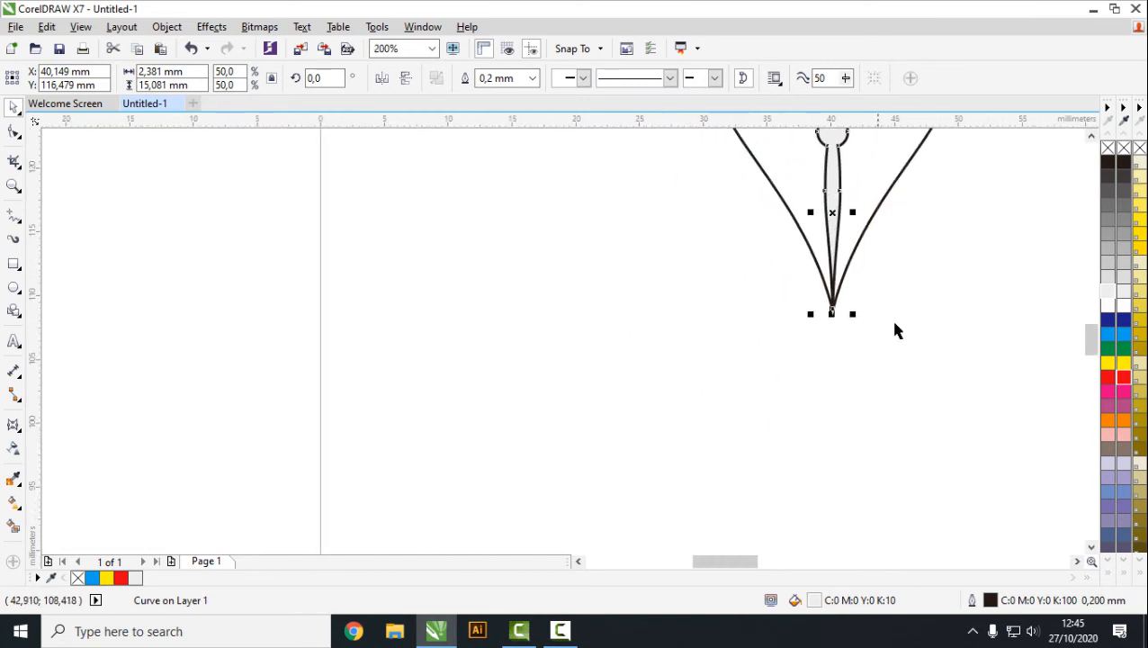
{"action": "left_click", "coordinate": [918, 333]}
Weld the barrel and the teardrop nib into a single pen outline.
{"action": "scroll", "coordinate": [952, 340], "scroll_direction": "up", "scroll_amount": 1}
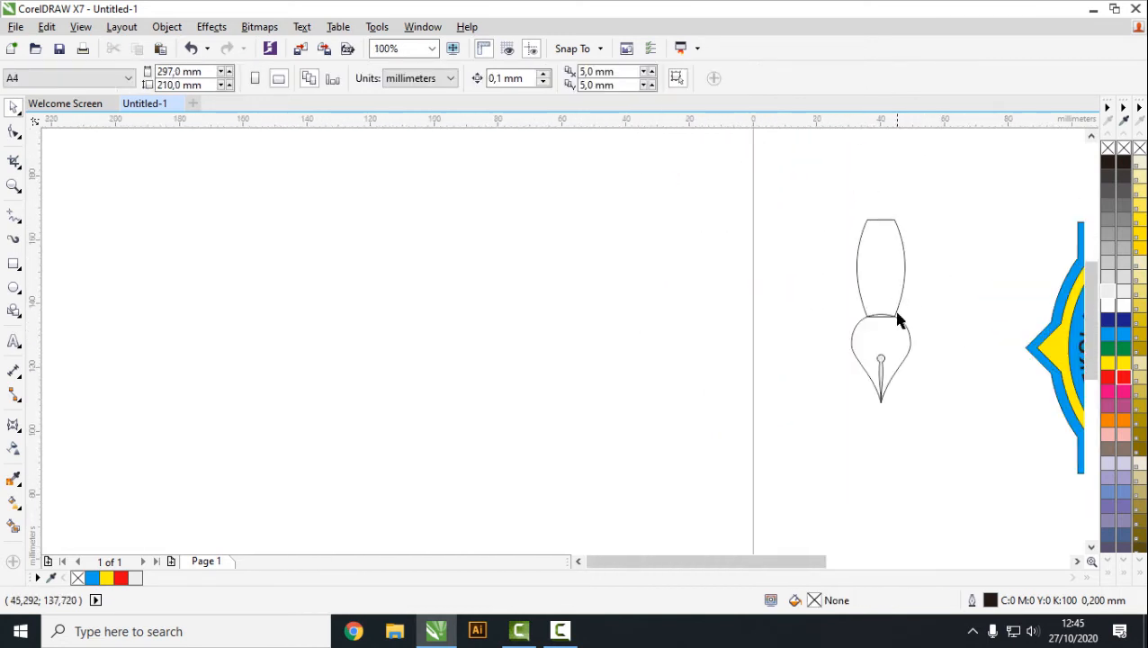
{"action": "left_click", "coordinate": [909, 342]}
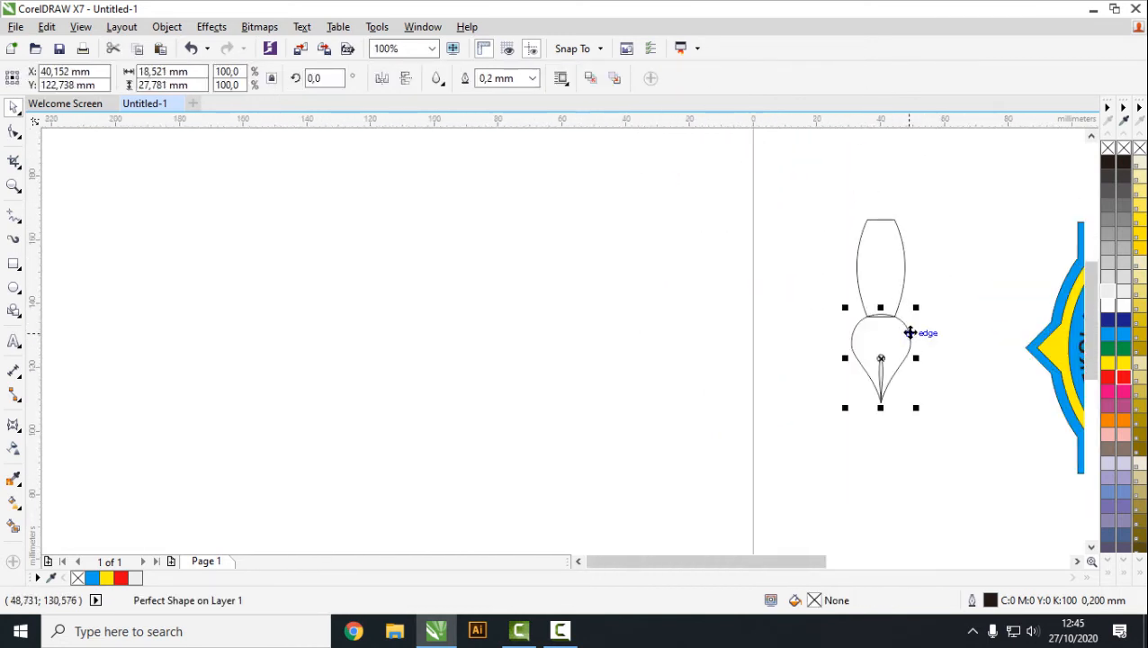
{"action": "left_click", "coordinate": [898, 265], "text": "shift"}
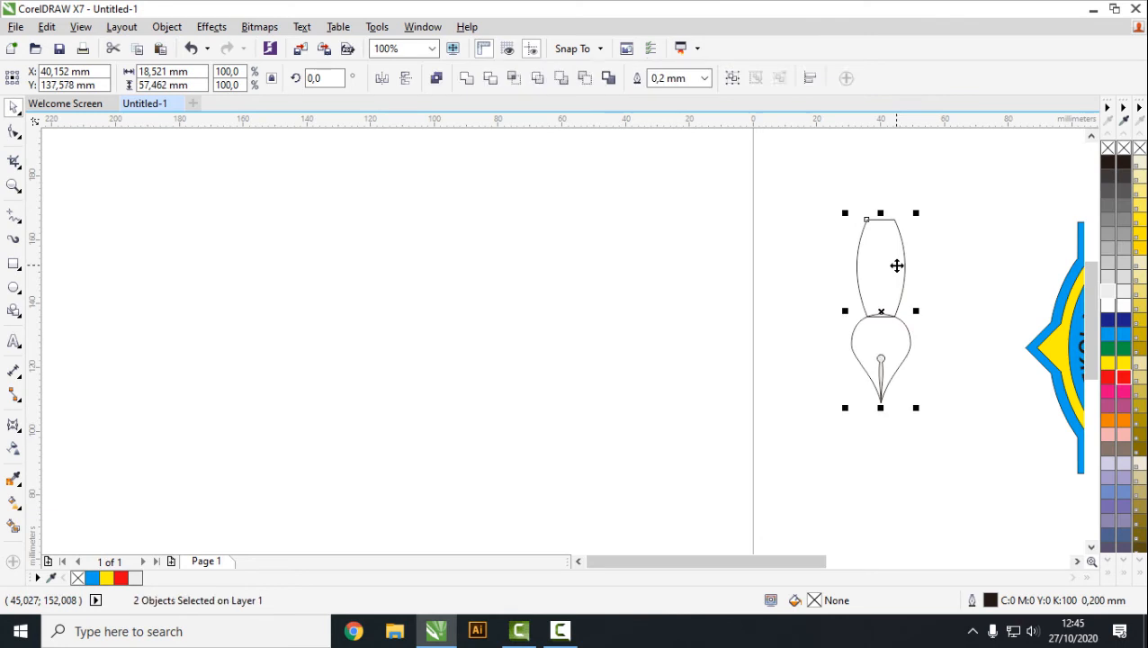
{"action": "left_click", "coordinate": [467, 81]}
{"action": "left_click", "coordinate": [842, 262]}
Fill the welded pen outline with orange.
{"action": "left_click", "coordinate": [903, 268]}
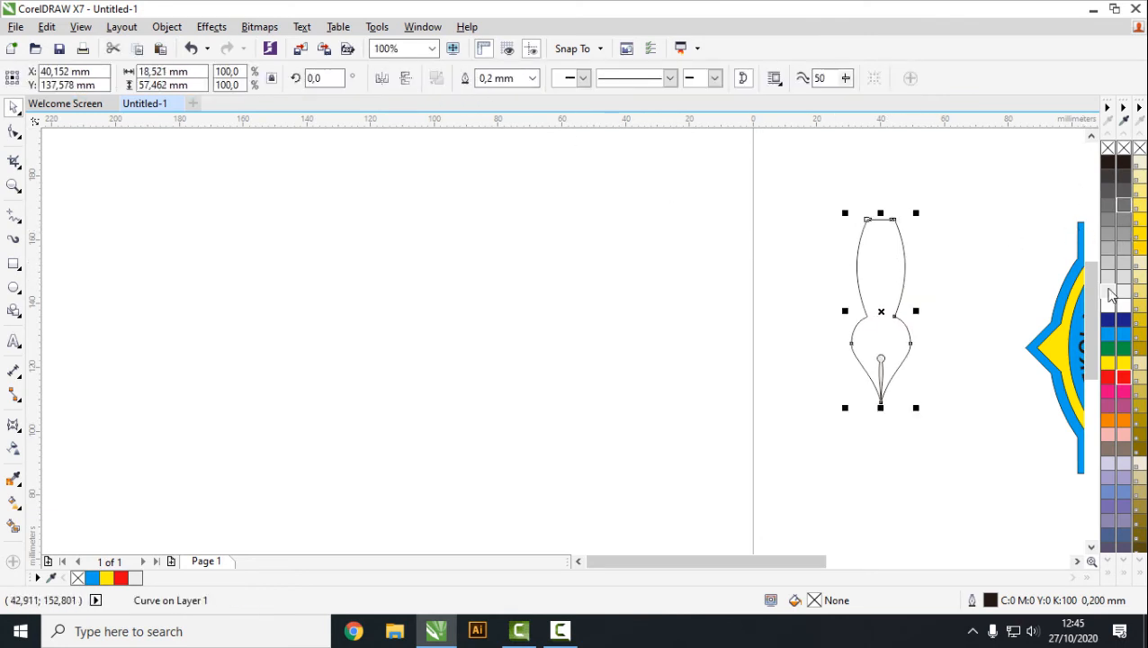
{"action": "left_click", "coordinate": [1129, 425]}
{"action": "left_click", "coordinate": [911, 383]}
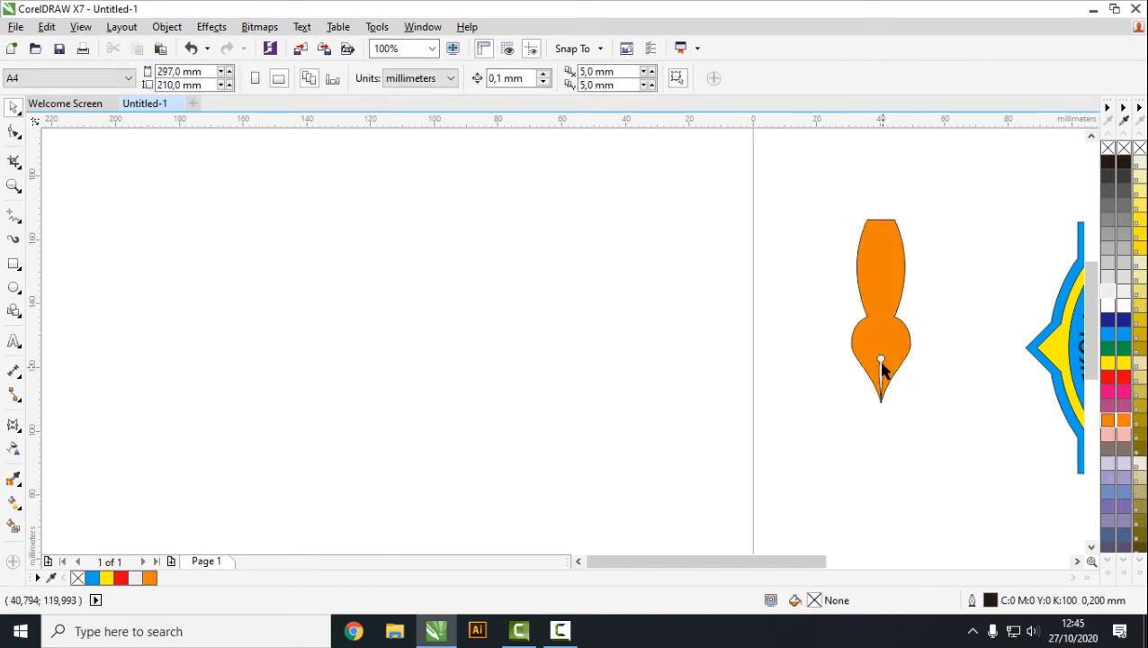
Draw a thin upright rectangle about 0.9 by 6.5 mm to the left of the pen and convert it to curves.
{"action": "scroll", "coordinate": [938, 350], "scroll_direction": "up", "scroll_amount": 2}
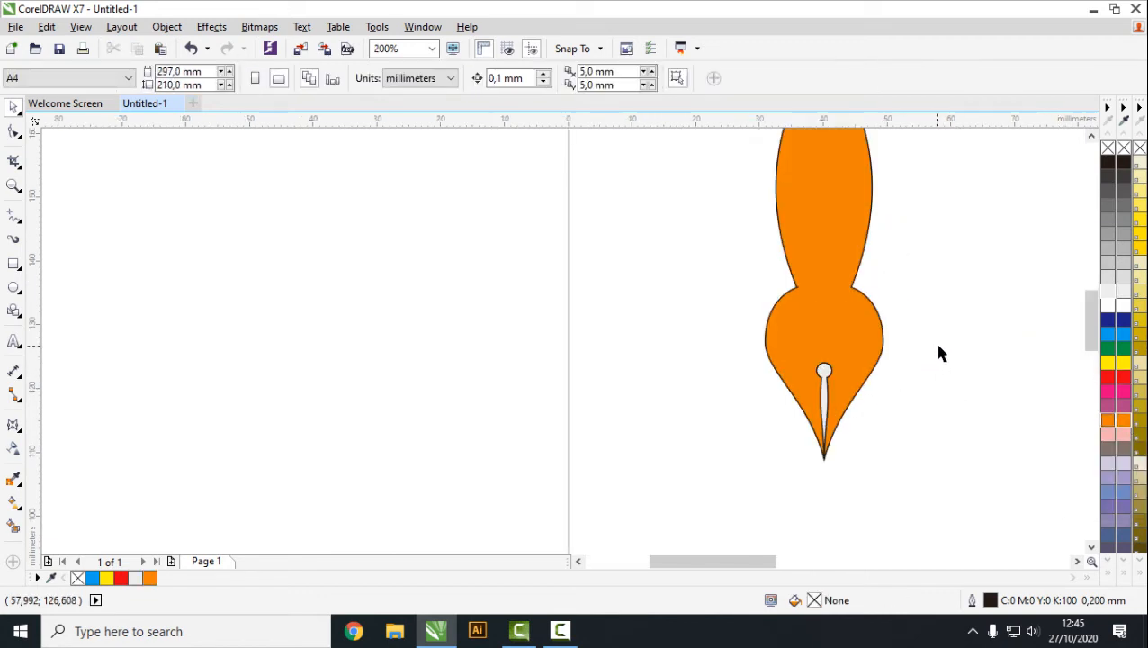
{"action": "left_click", "coordinate": [12, 264]}
{"action": "left_click_drag", "start_coordinate": [495, 238], "coordinate": [501, 279]}
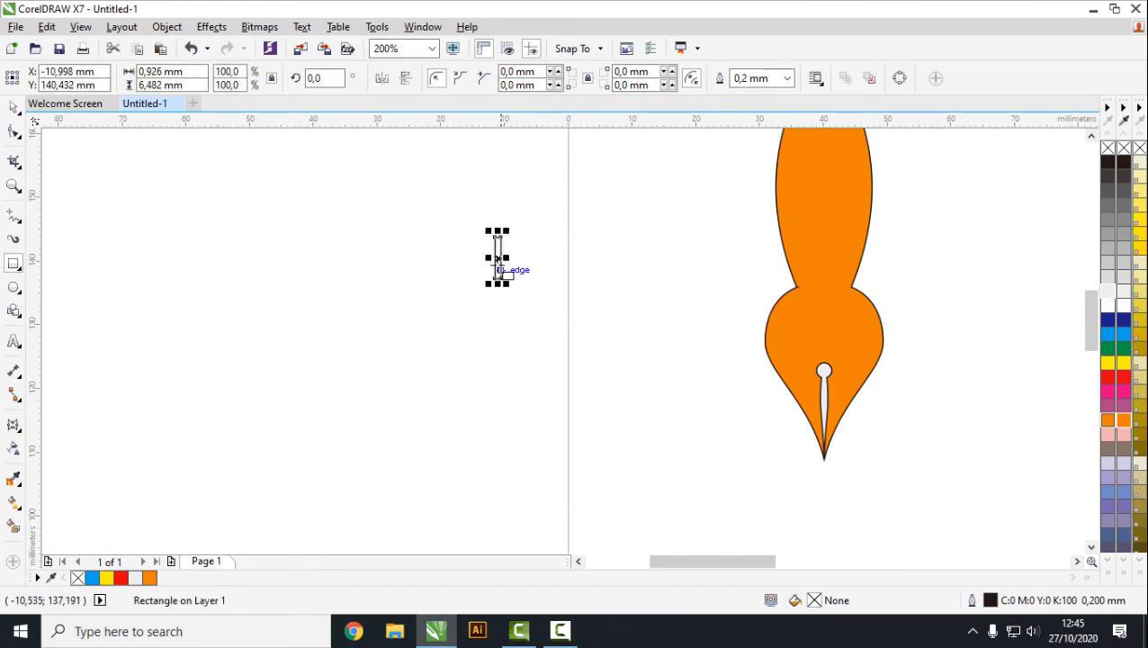
{"action": "scroll", "coordinate": [497, 261], "scroll_direction": "up", "scroll_amount": 2}
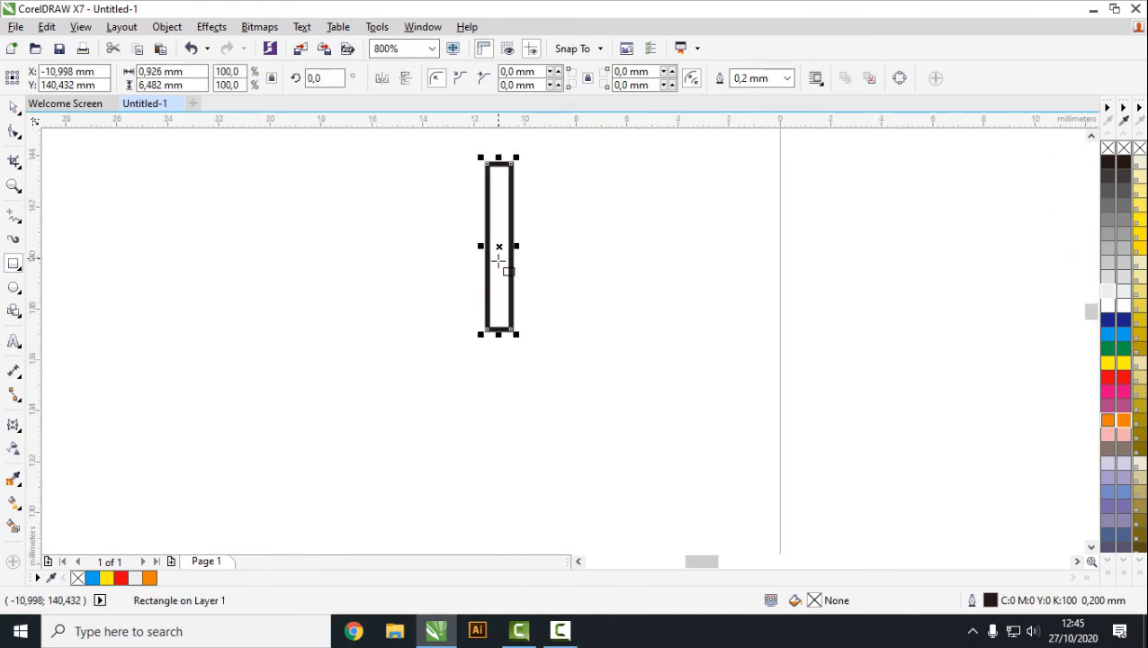
{"action": "right_click", "coordinate": [513, 207]}
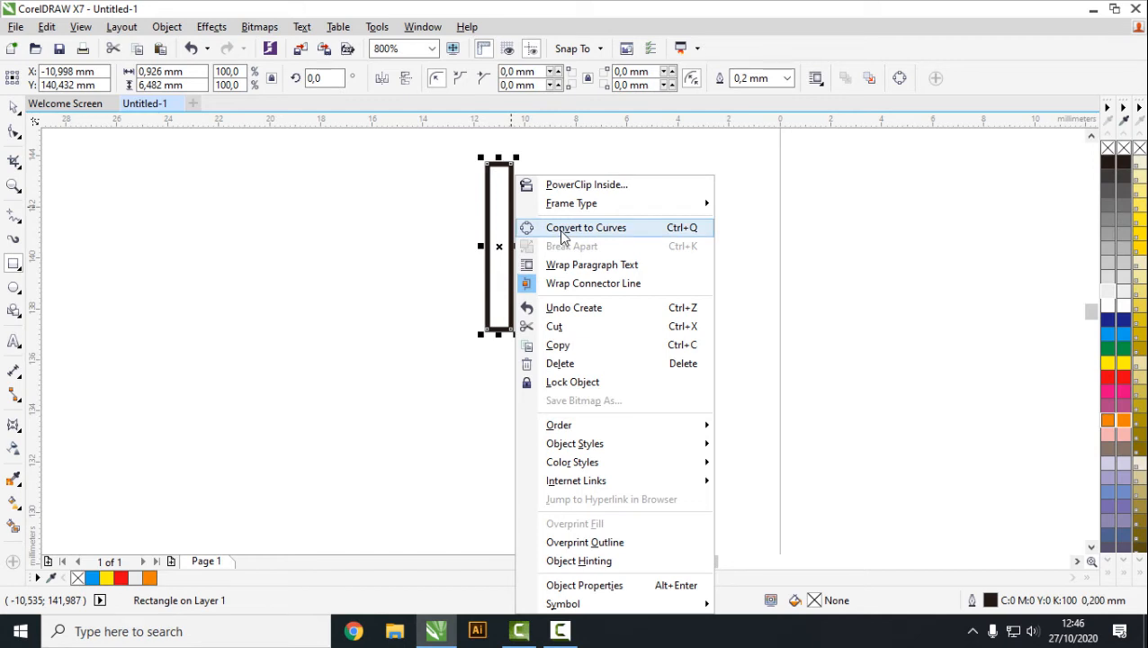
{"action": "left_click", "coordinate": [563, 229]}
Bend both long sides of the thin rectangle leftward into matching arcs, forming a curved band about 2 by 6.5 mm.
{"action": "left_click", "coordinate": [13, 132]}
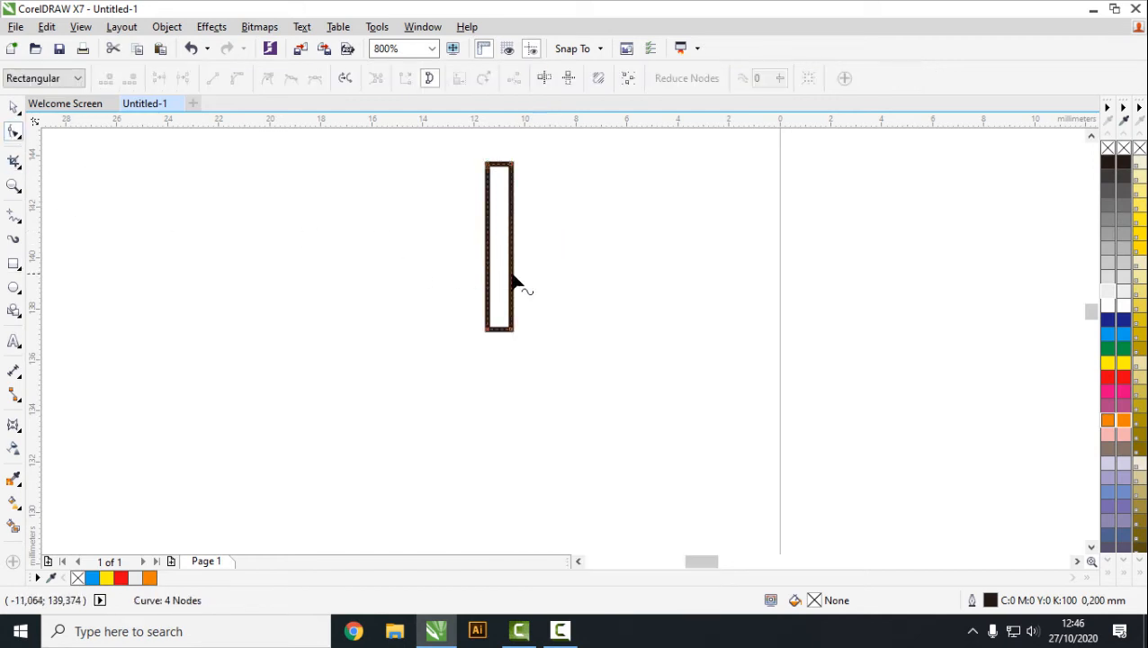
{"action": "left_click", "coordinate": [490, 243]}
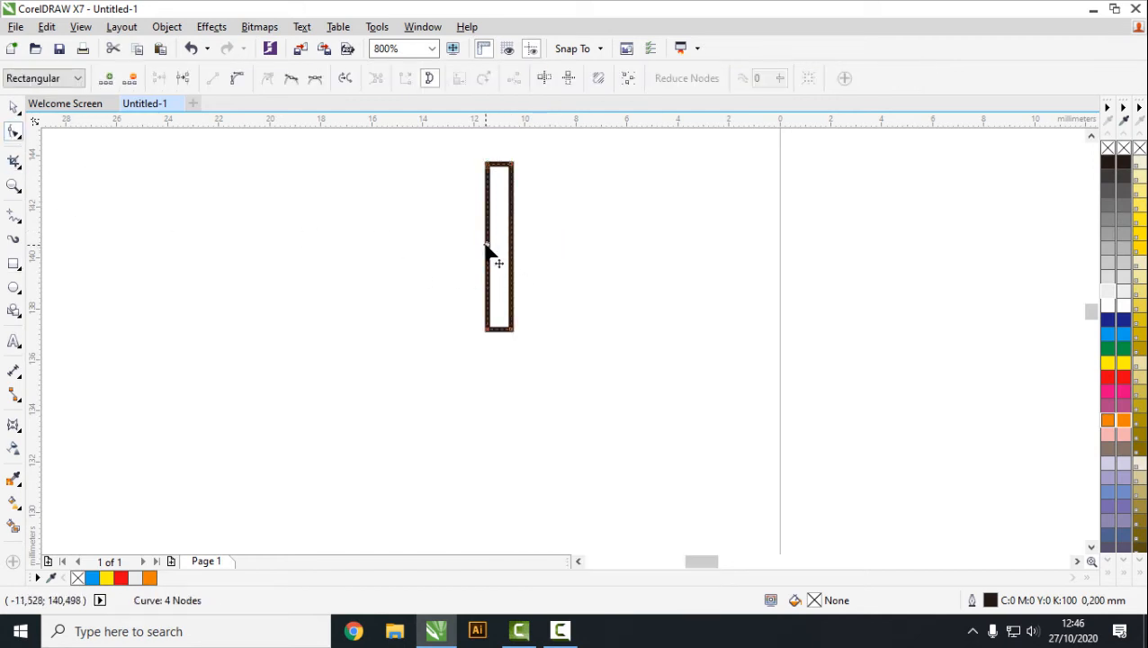
{"action": "left_click", "coordinate": [238, 79]}
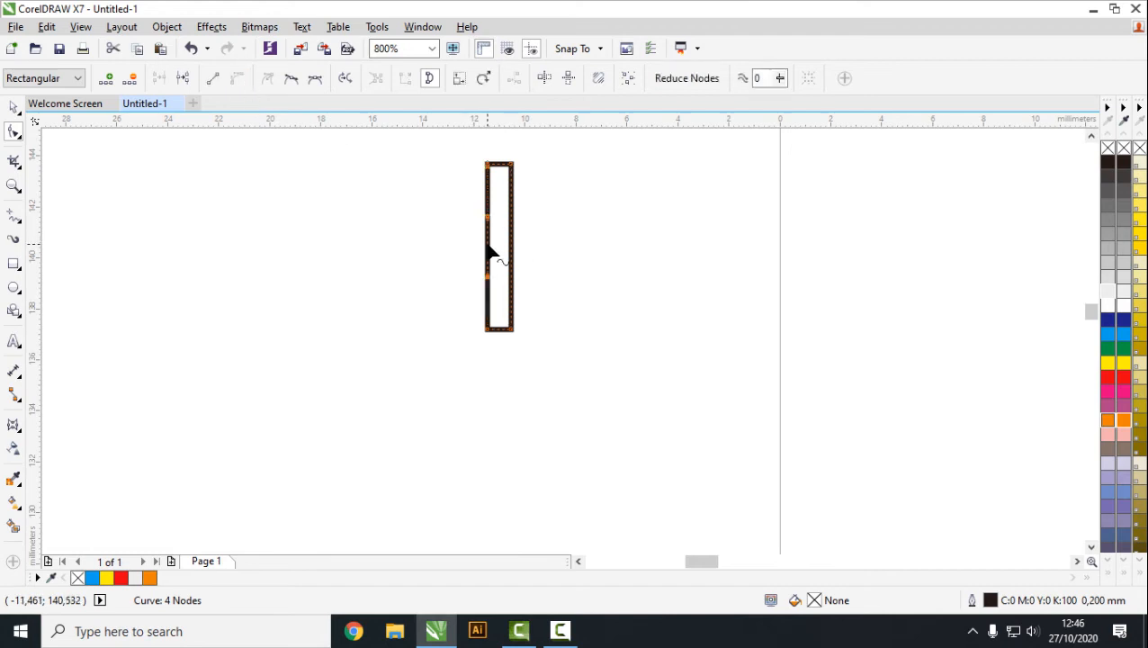
{"action": "left_click_drag", "start_coordinate": [485, 246], "coordinate": [457, 246]}
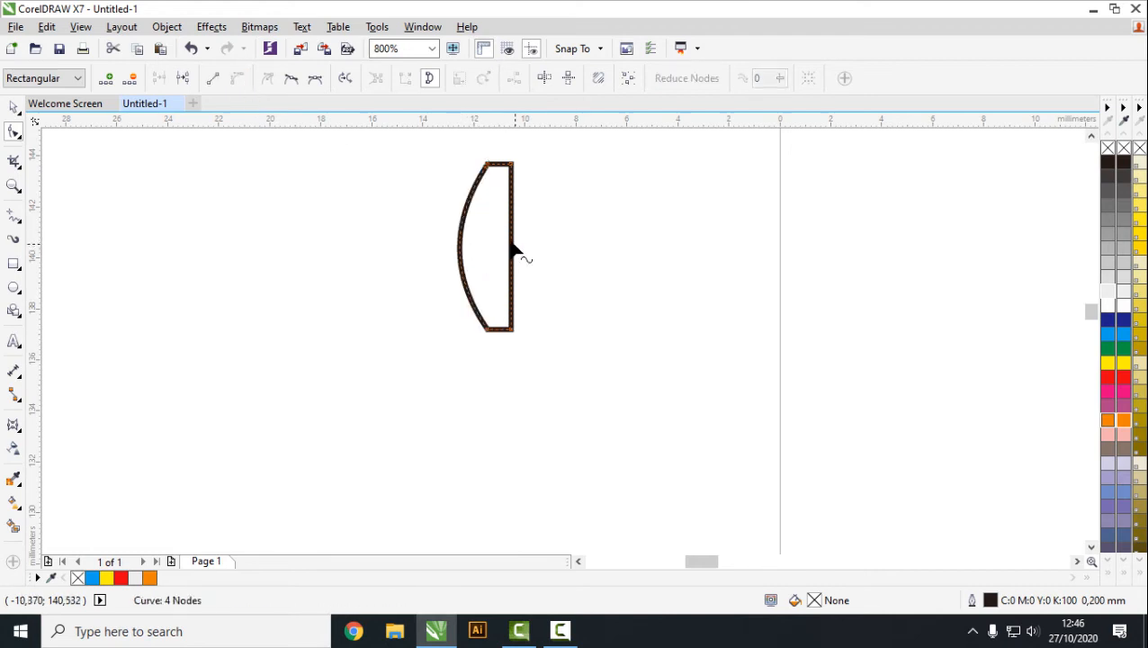
{"action": "left_click", "coordinate": [238, 79]}
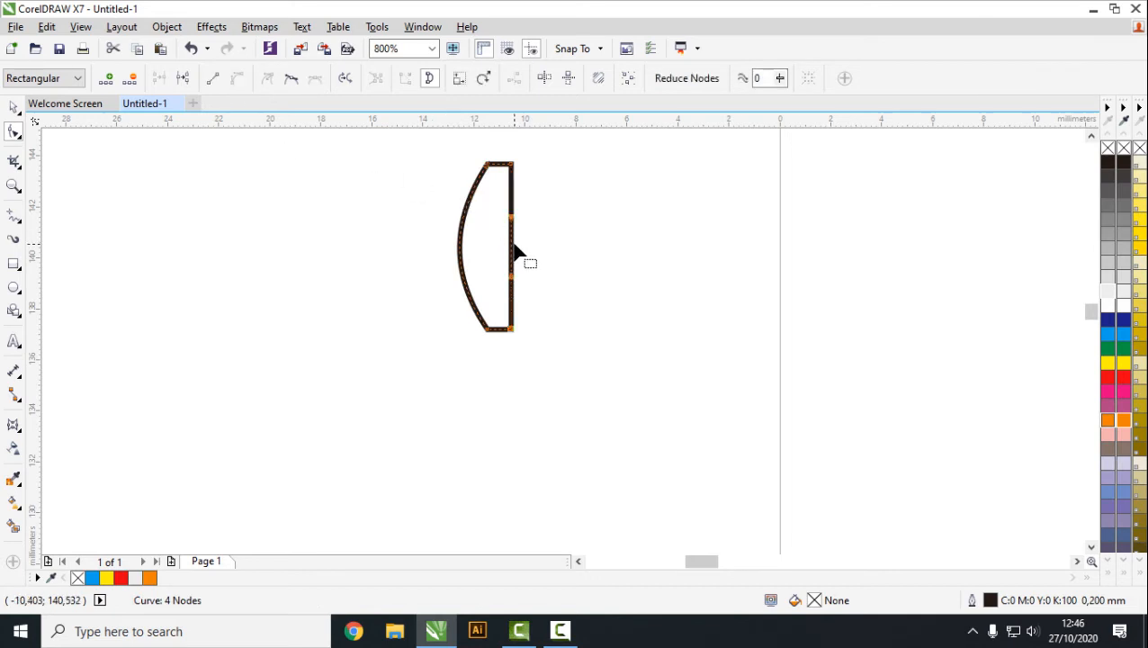
{"action": "left_click_drag", "start_coordinate": [513, 258], "coordinate": [487, 253]}
{"action": "left_click", "coordinate": [14, 108]}
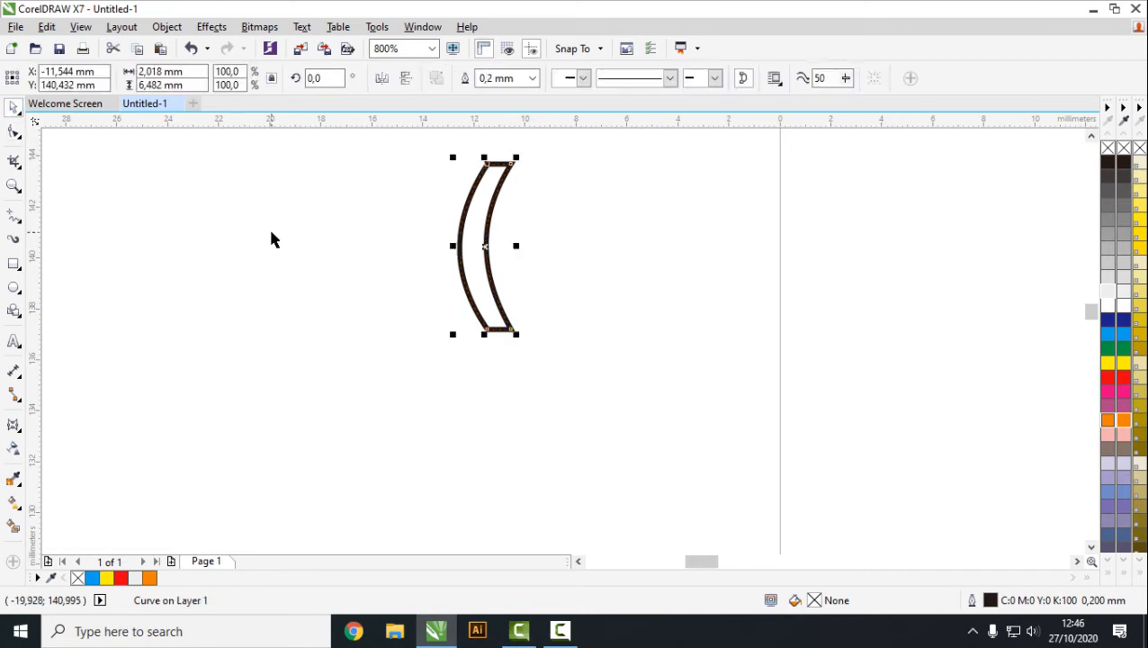
Give the curved band a 90% black fill and a hairline outline in the same 90% black.
{"action": "left_click_drag", "start_coordinate": [405, 139], "coordinate": [637, 390]}
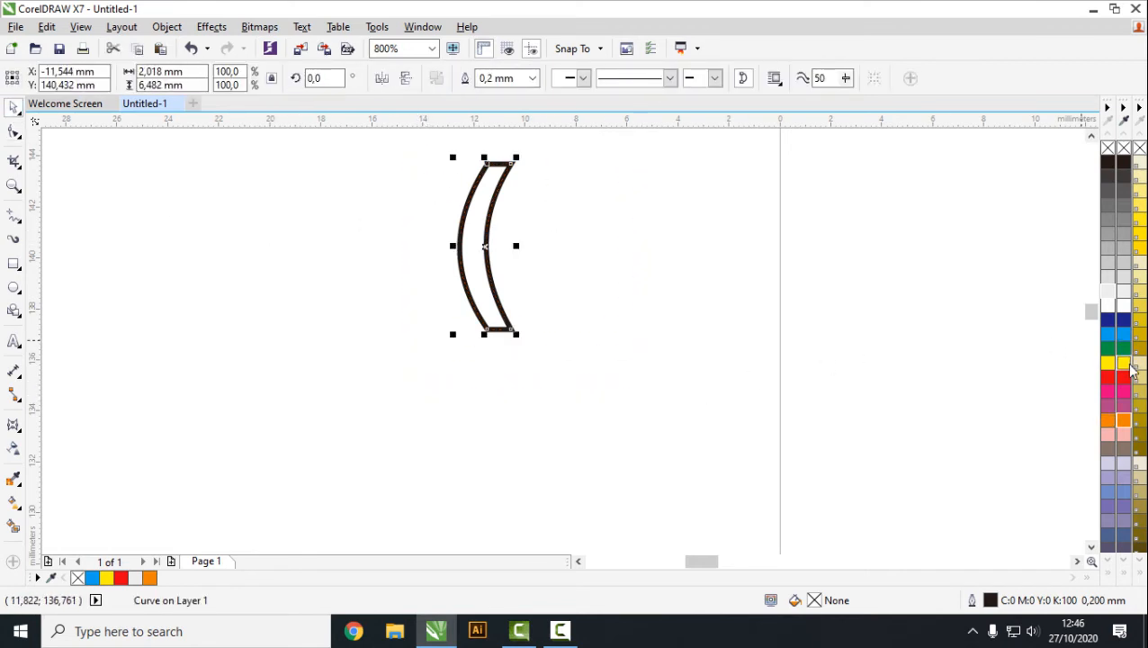
{"action": "left_click", "coordinate": [1114, 183]}
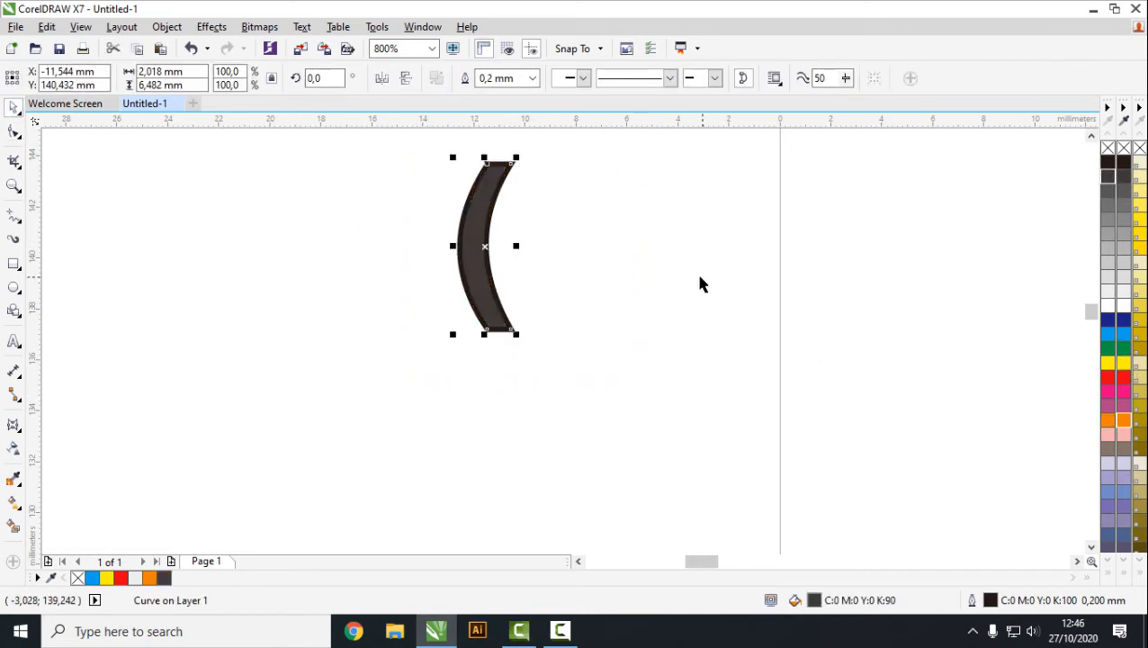
{"action": "left_click", "coordinate": [700, 285]}
{"action": "left_click", "coordinate": [486, 222]}
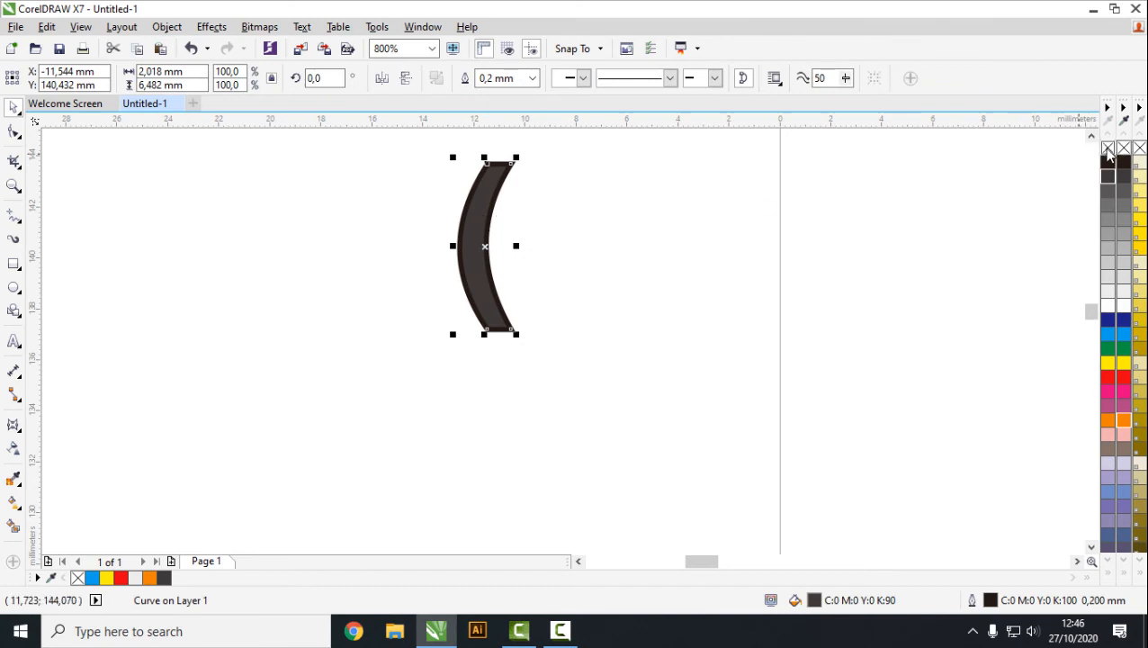
{"action": "right_click", "coordinate": [1107, 150]}
{"action": "left_click", "coordinate": [526, 294]}
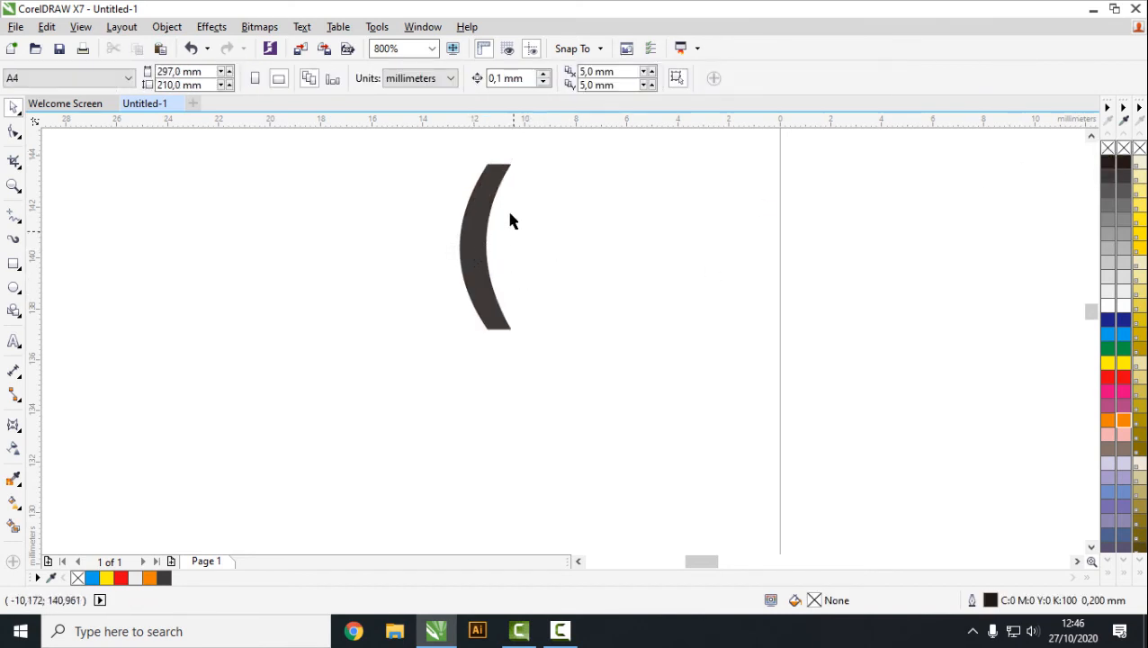
{"action": "left_click_drag", "start_coordinate": [437, 151], "coordinate": [536, 343]}
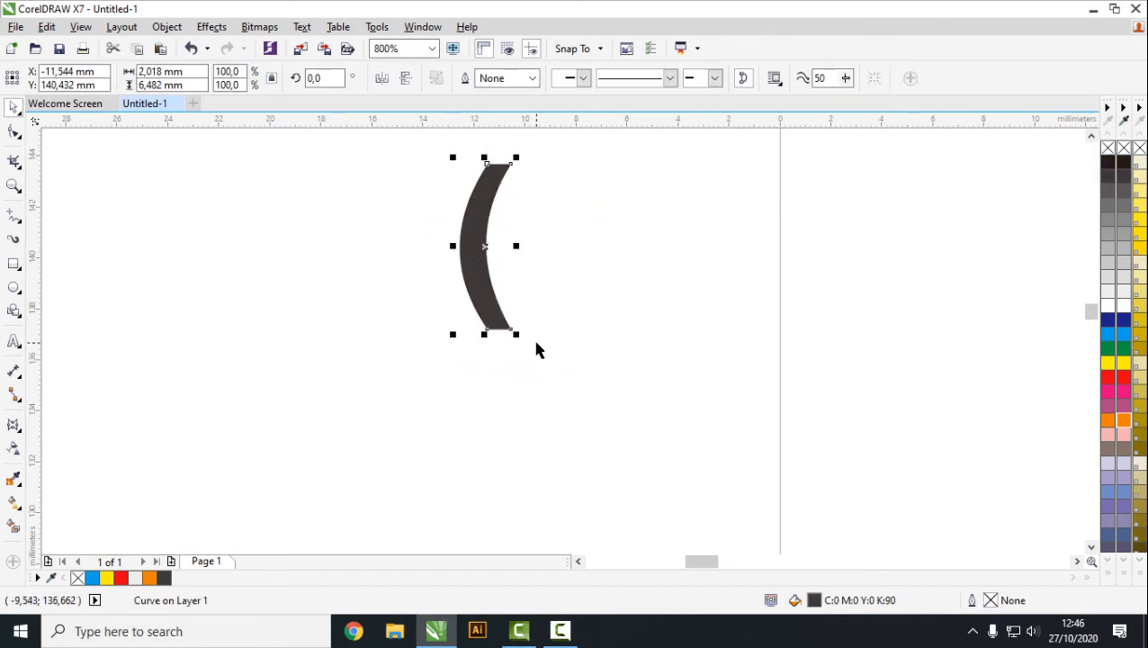
{"action": "right_click", "coordinate": [1107, 178]}
{"action": "left_click", "coordinate": [590, 234]}
Duplicate the curved band and place the copy about 1.3 mm to the right, leaving a narrow gap.
{"action": "left_click_drag", "start_coordinate": [392, 144], "coordinate": [588, 386]}
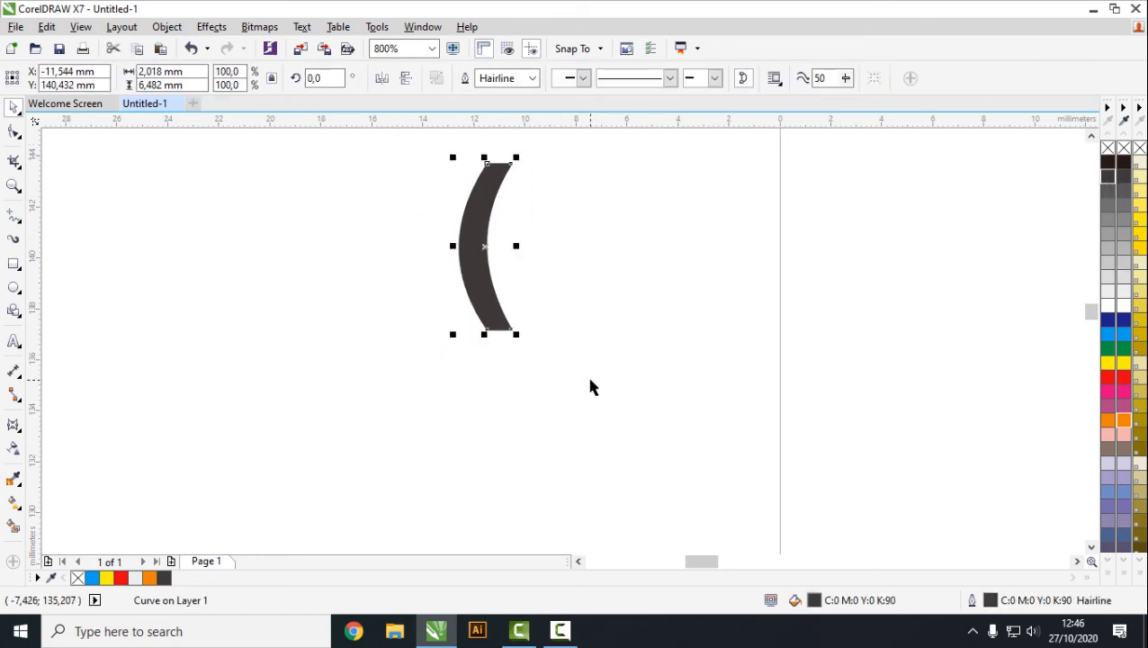
{"action": "left_click", "coordinate": [160, 49]}
{"action": "left_click_drag", "start_coordinate": [467, 231], "coordinate": [506, 233]}
{"action": "left_click", "coordinate": [514, 386]}
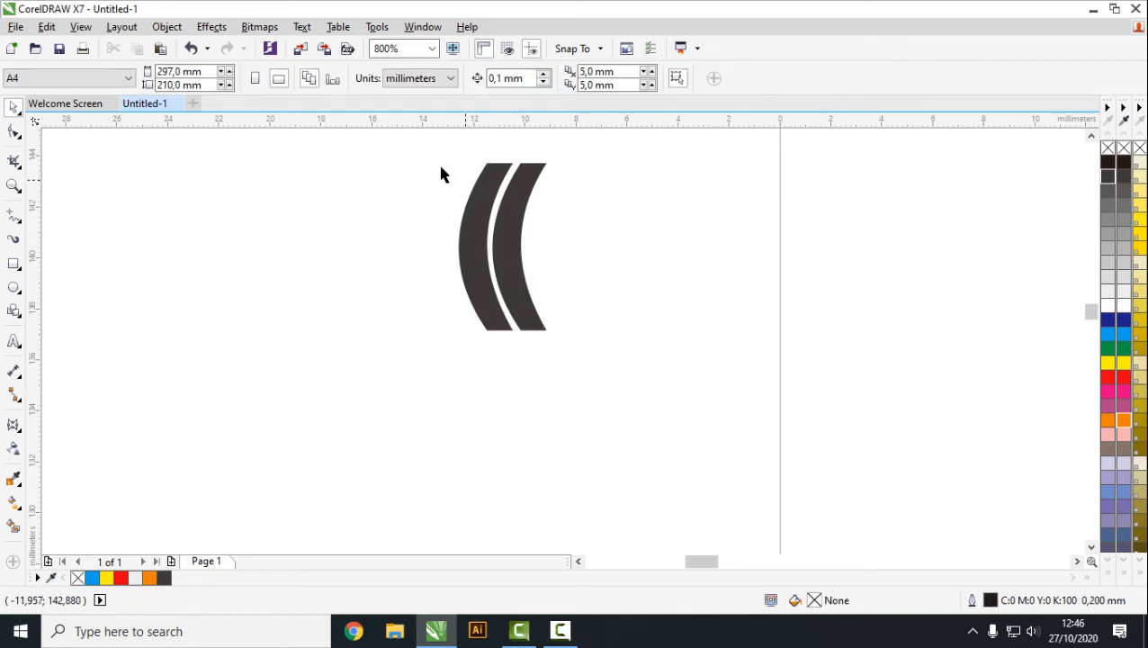
Duplicate the pair of curved bands and place the copy about 2.6 mm to the right, continuing the even spacing.
{"action": "left_click_drag", "start_coordinate": [426, 146], "coordinate": [639, 398]}
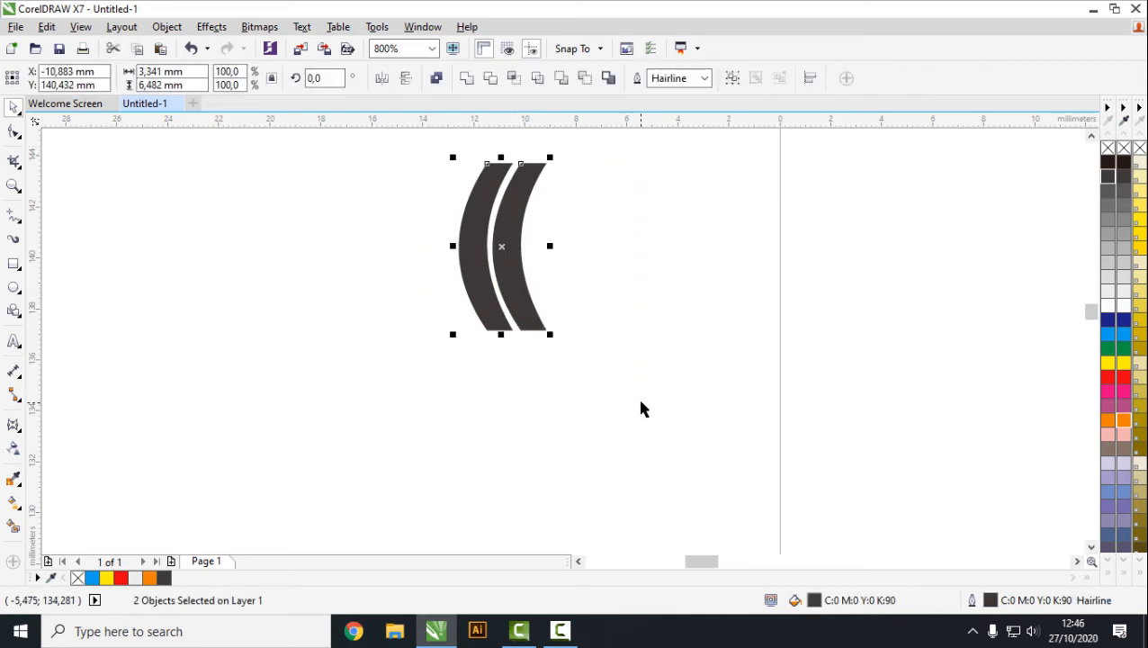
{"action": "left_click", "coordinate": [138, 51]}
{"action": "left_click", "coordinate": [159, 49]}
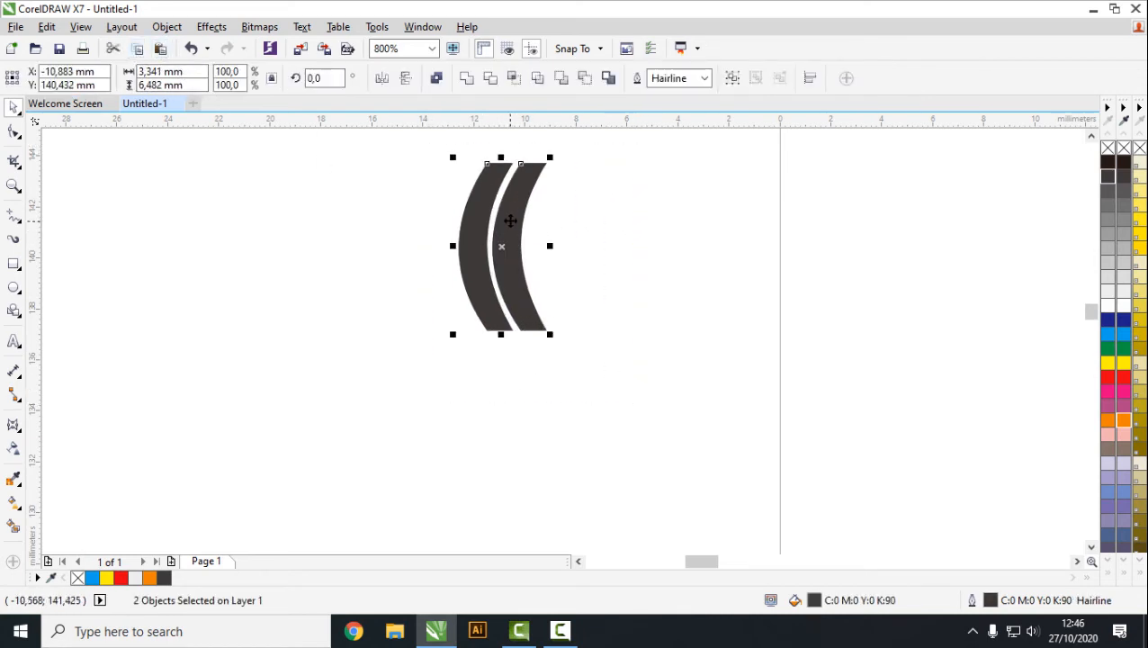
{"action": "left_click_drag", "start_coordinate": [505, 225], "coordinate": [580, 225]}
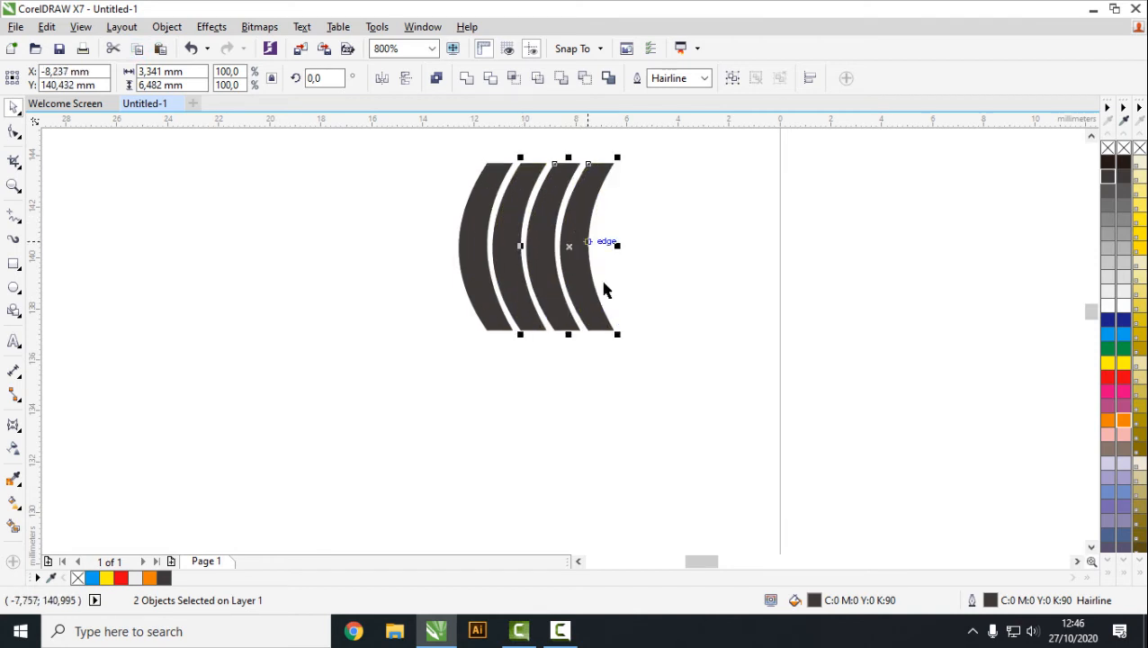
{"action": "left_click", "coordinate": [620, 356]}
Duplicate the four curved bands, mirror the copy horizontally and place it to the right so the inner band tips nearly meet.
{"action": "left_click_drag", "start_coordinate": [430, 153], "coordinate": [702, 338]}
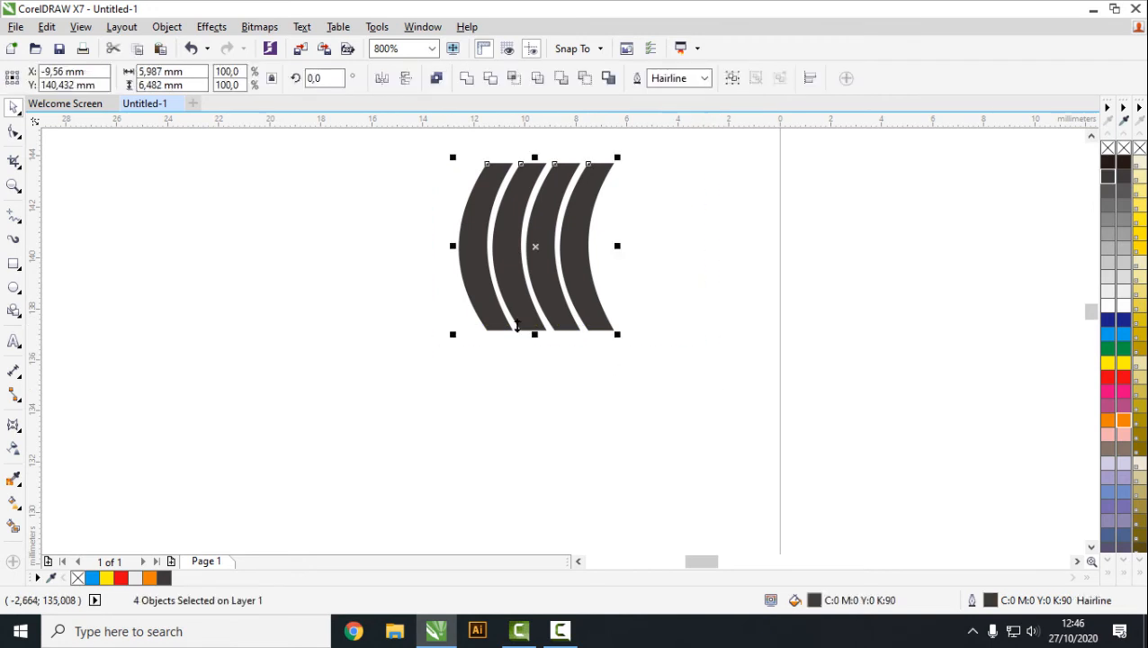
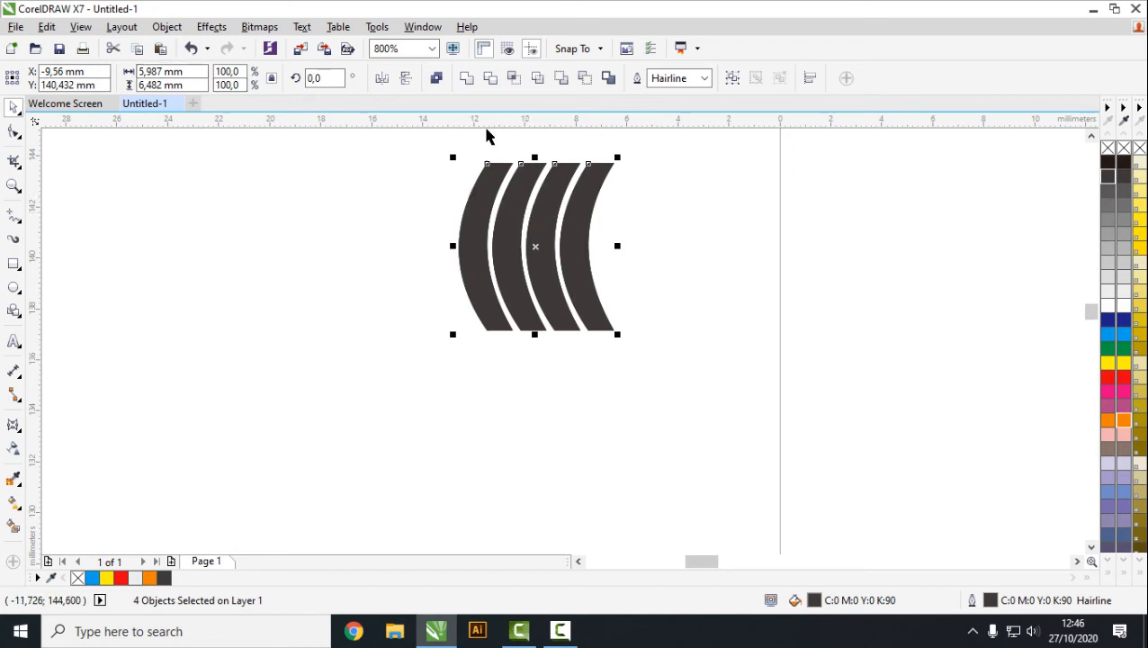
{"action": "left_click", "coordinate": [382, 80]}
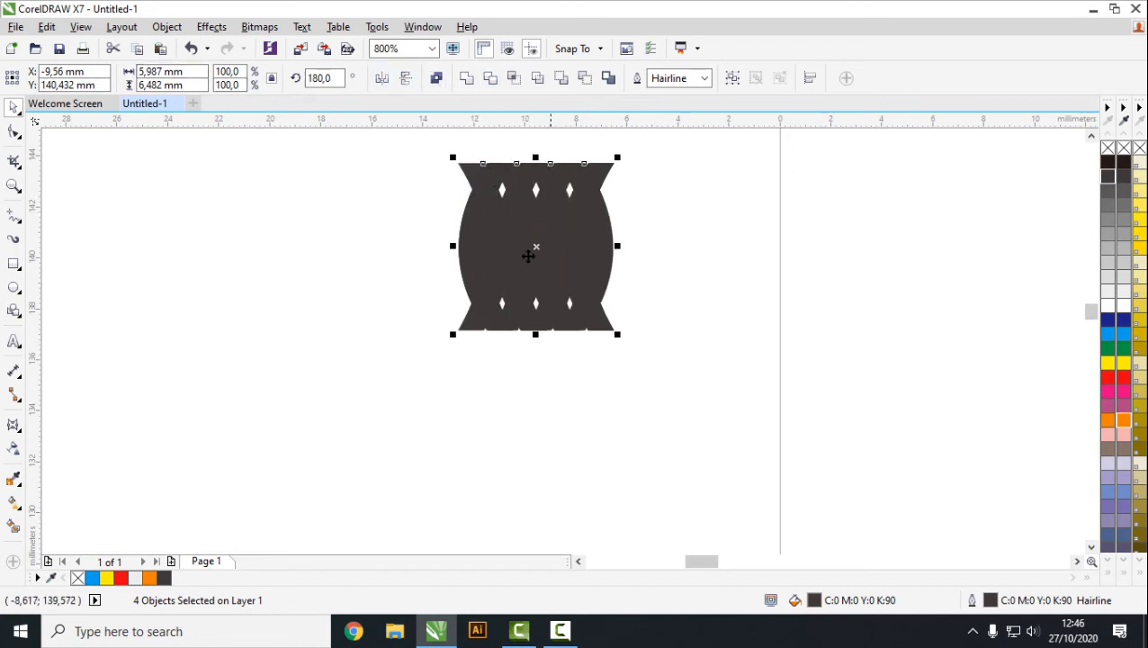
{"action": "left_click_drag", "start_coordinate": [531, 254], "coordinate": [686, 258]}
{"action": "left_click", "coordinate": [672, 371]}
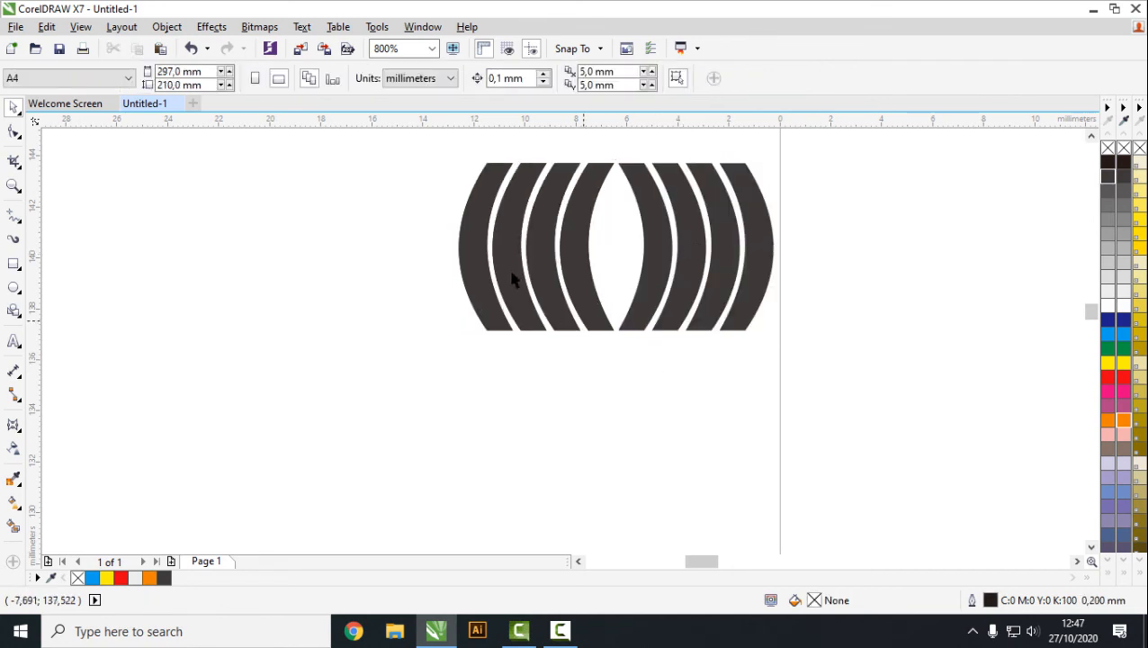
Duplicate the leftmost band and place the copy about 1.3 mm farther left, level with the others.
{"action": "left_click_drag", "start_coordinate": [433, 146], "coordinate": [518, 377]}
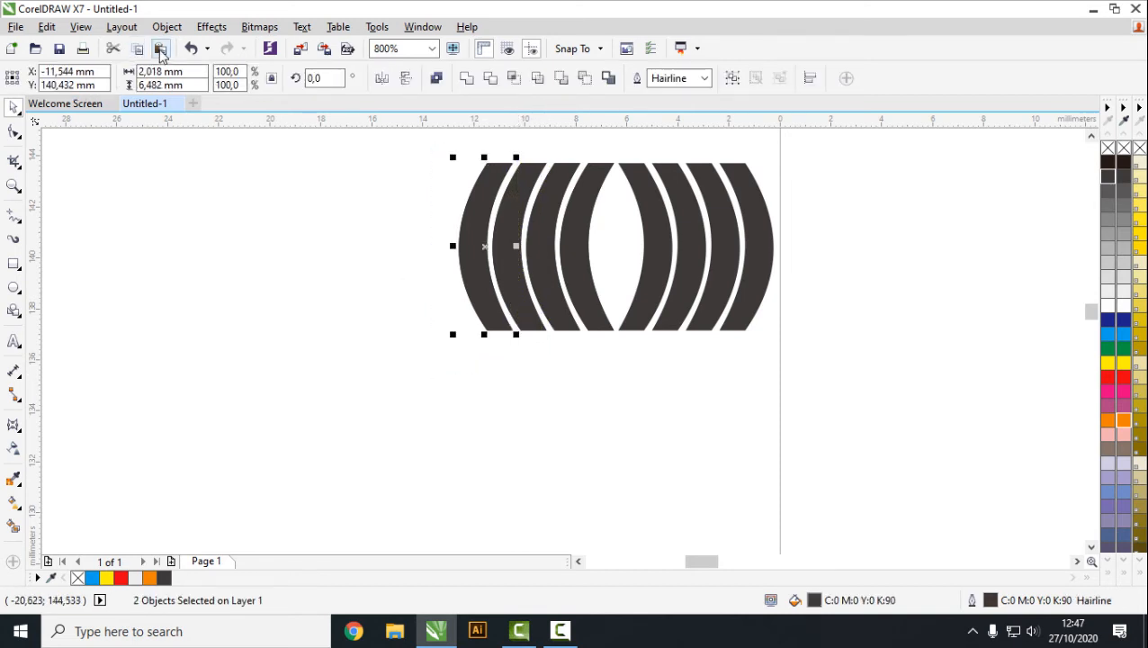
{"action": "left_click_drag", "start_coordinate": [451, 238], "coordinate": [424, 244]}
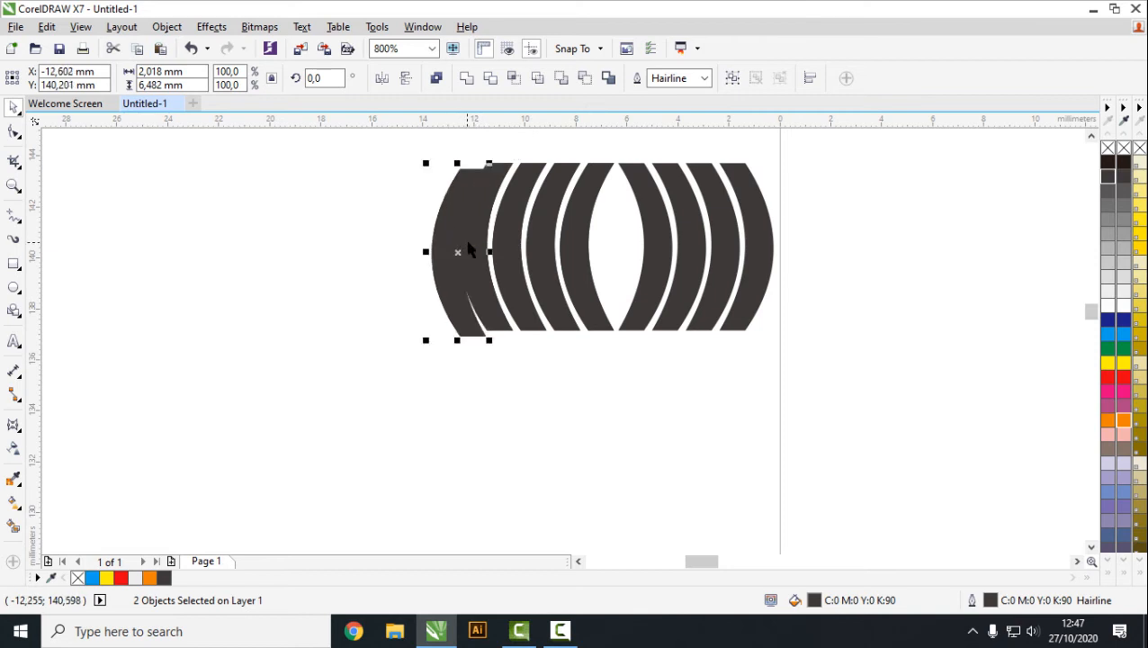
{"action": "key", "text": "ctrl+z"}
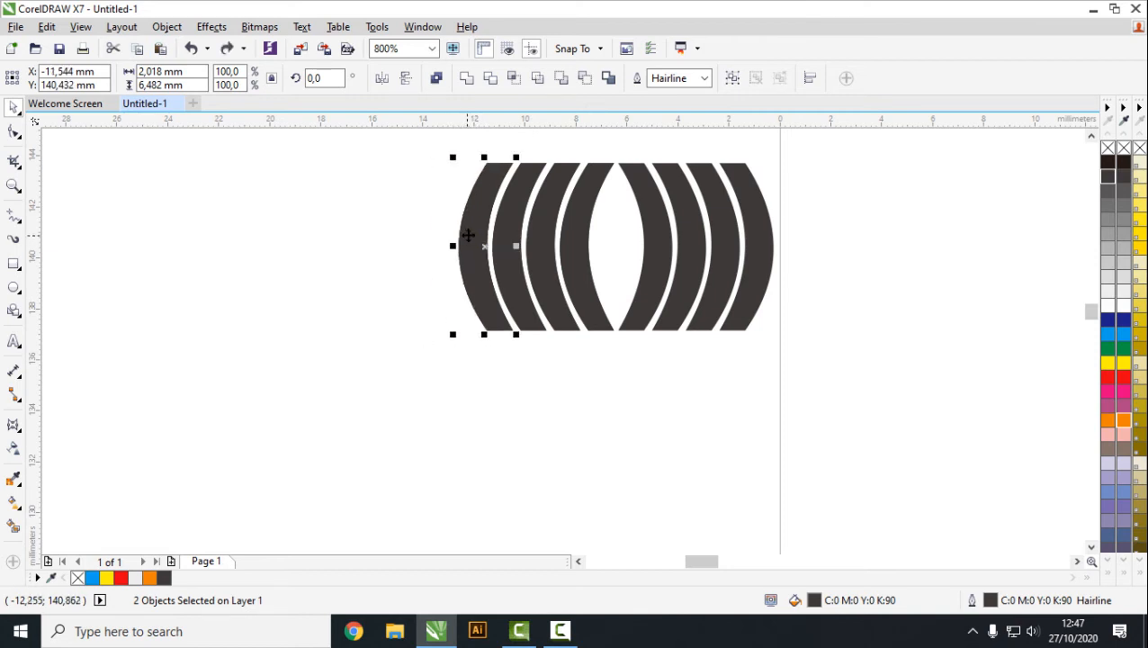
{"action": "mouse_move", "coordinate": [471, 246]}
{"action": "left_mouse_down"}
{"action": "mouse_move", "coordinate": [433, 248]}
{"action": "mouse_move", "coordinate": [463, 245]}
{"action": "left_mouse_up"}
{"action": "key", "text": "ctrl+z"}
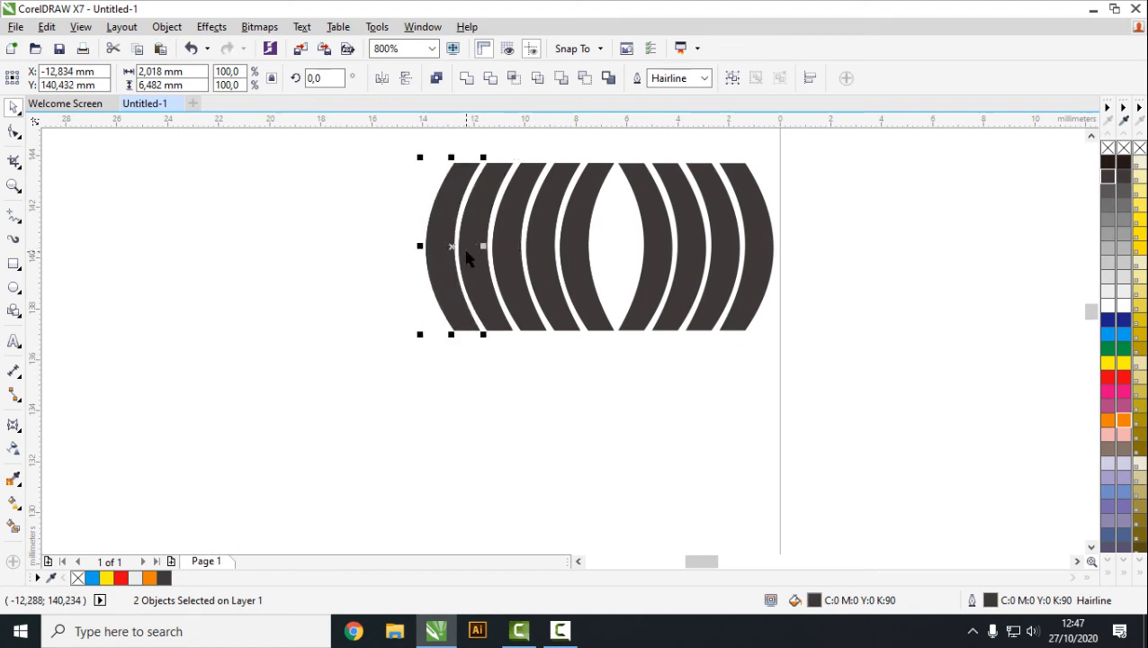
{"action": "left_click", "coordinate": [545, 381]}
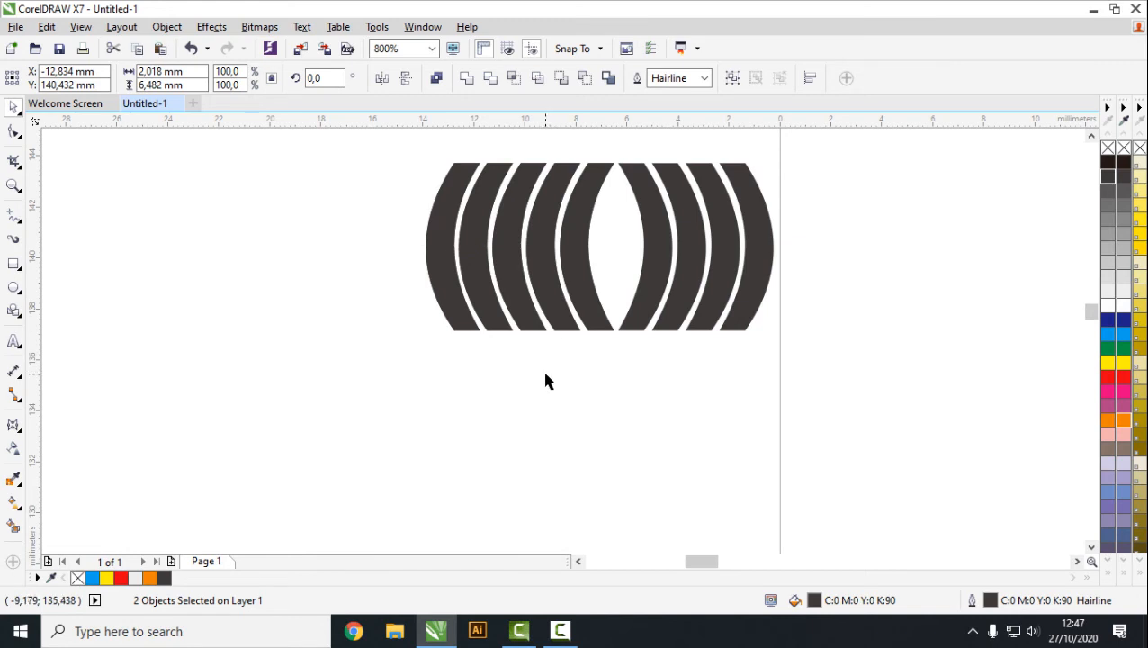
Duplicate the rightmost band and place the copy about 1.3 mm farther right, level with the others.
{"action": "left_click", "coordinate": [768, 232]}
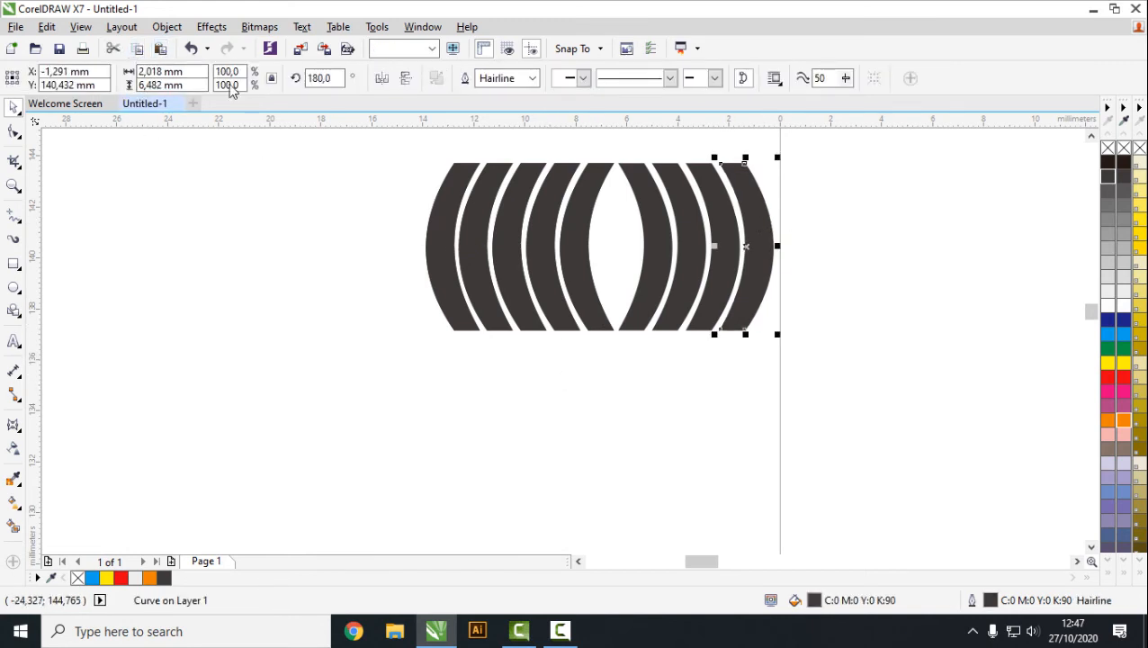
{"action": "left_click_drag", "start_coordinate": [764, 248], "coordinate": [798, 255]}
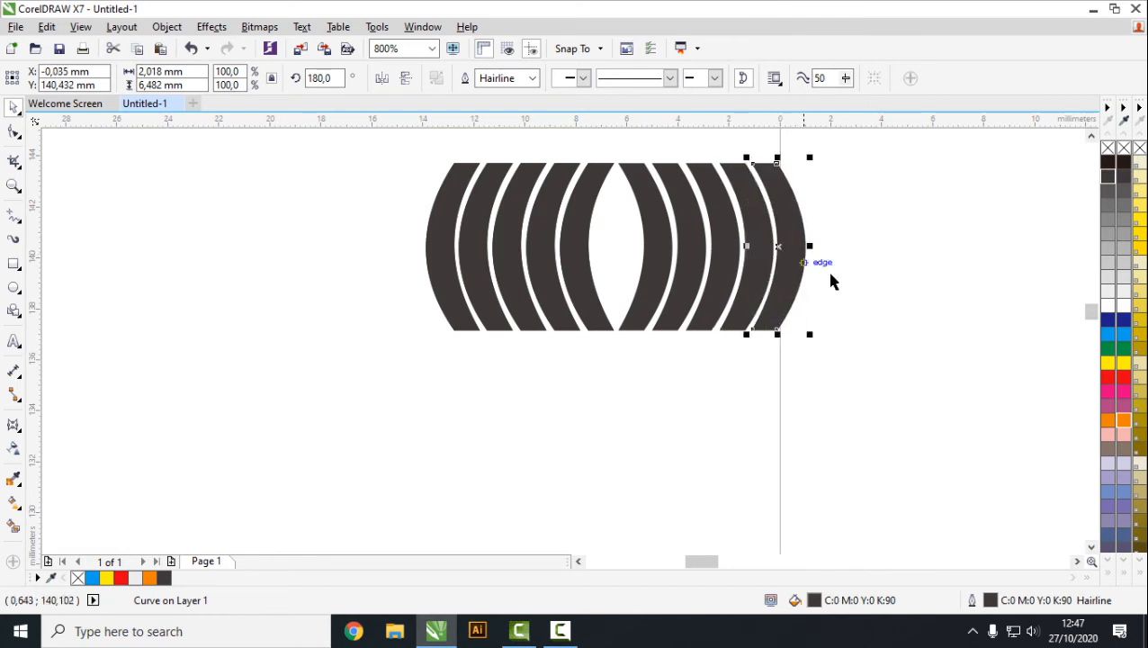
{"action": "left_click", "coordinate": [907, 306]}
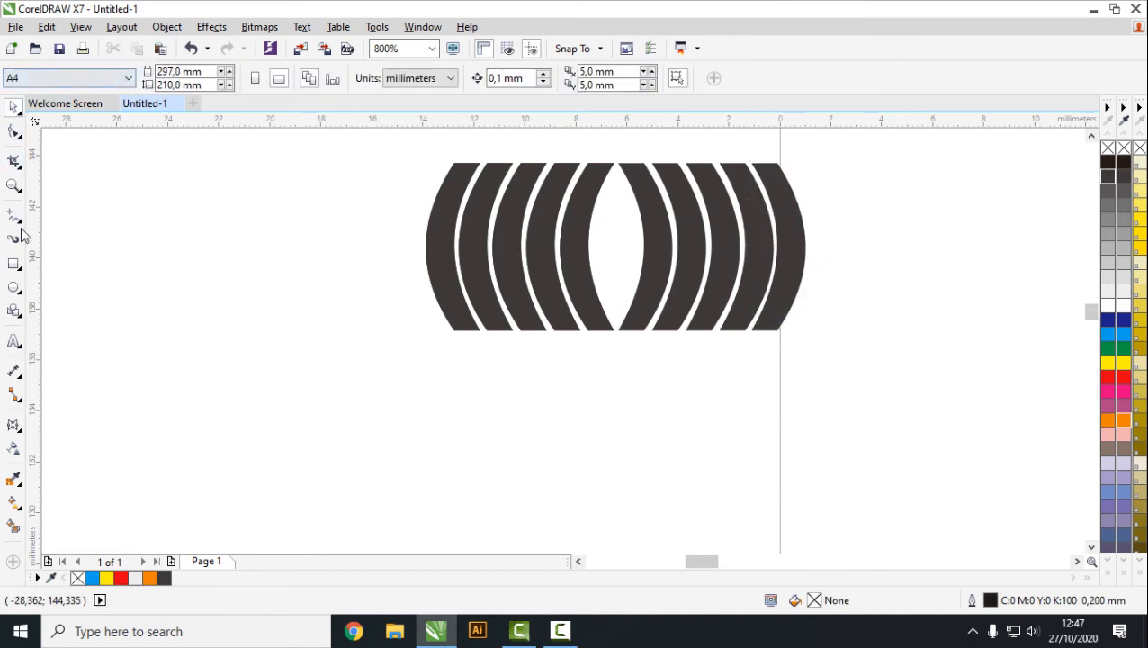
Draw a rectangle about 12.6 by 6.5 mm between the outer bands' corners, with a 90% black outline and white fill.
{"action": "left_click", "coordinate": [14, 262]}
{"action": "left_click_drag", "start_coordinate": [454, 163], "coordinate": [778, 332]}
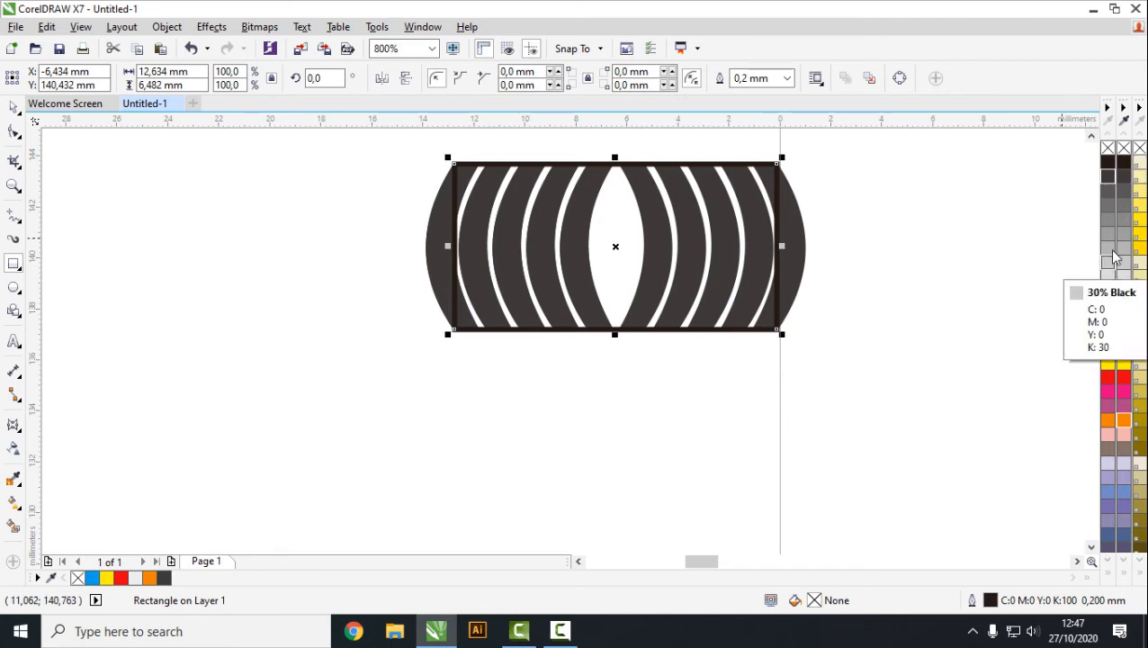
{"action": "right_click", "coordinate": [1109, 180]}
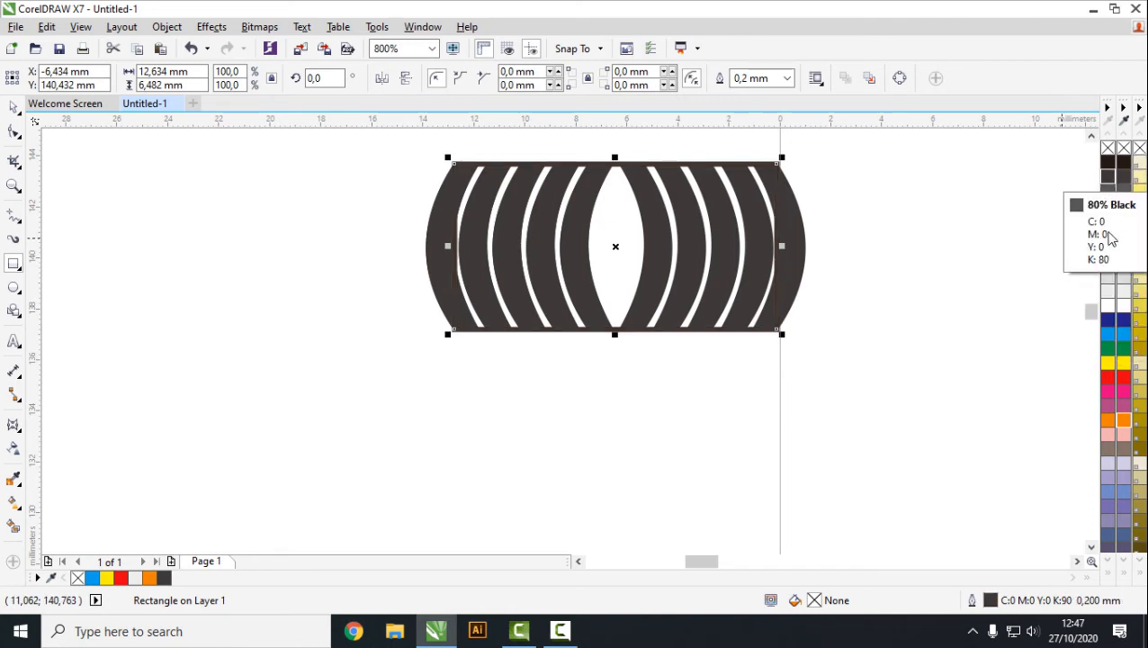
{"action": "left_click", "coordinate": [1118, 193]}
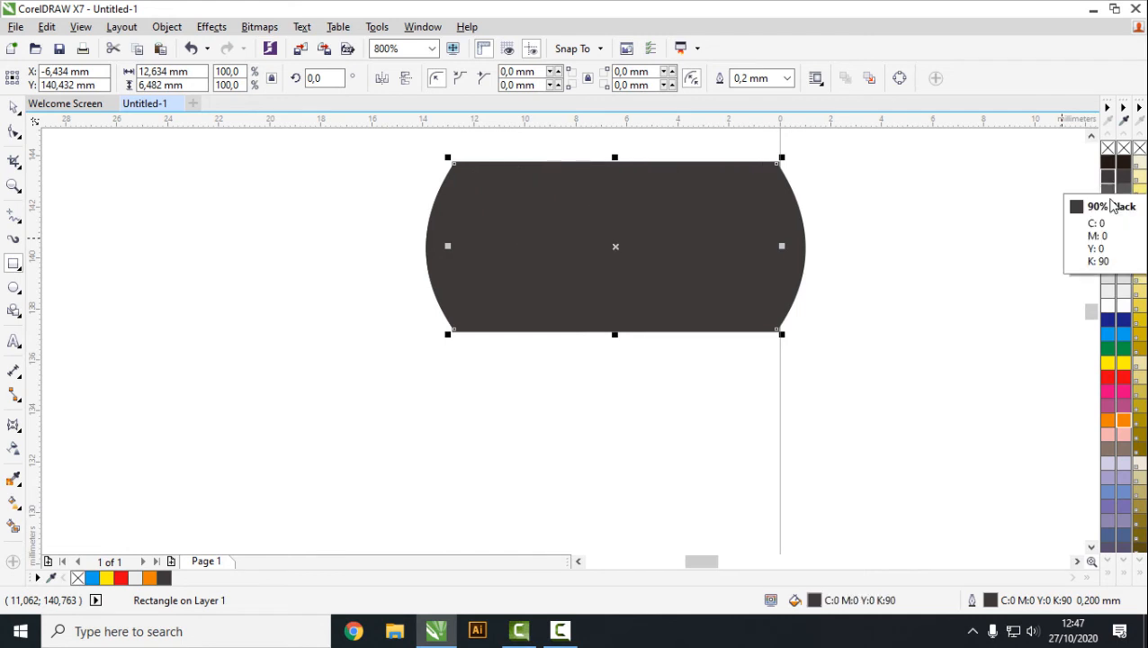
{"action": "left_click", "coordinate": [1106, 307]}
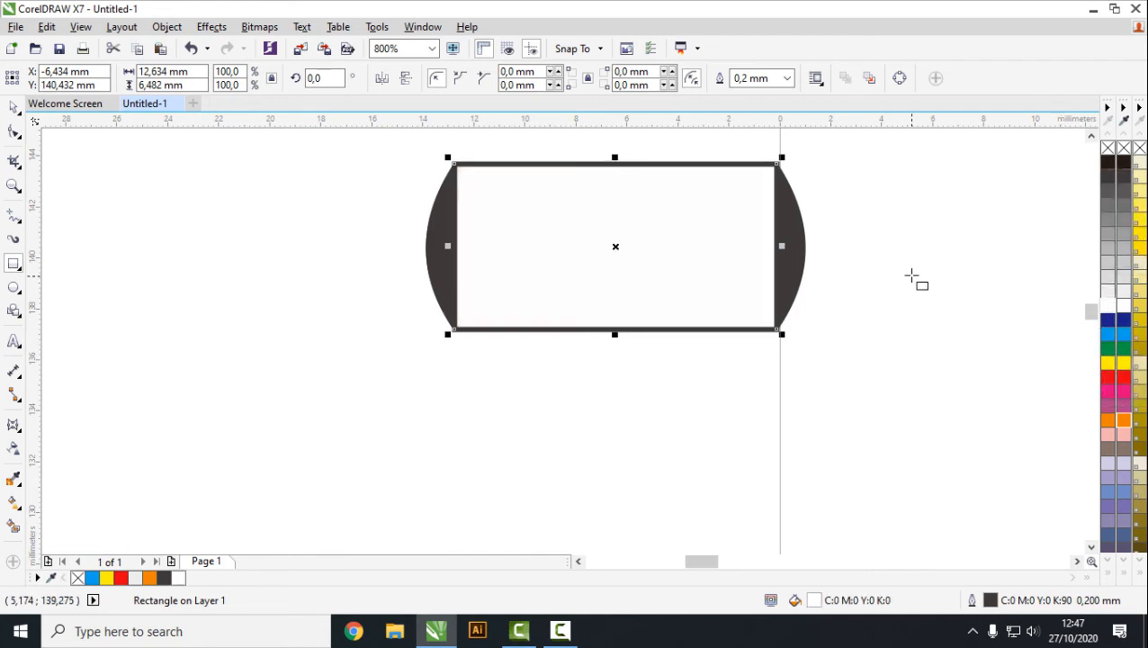
Send the white rectangle to the back, behind all the curved bands.
{"action": "key", "text": "space"}
{"action": "left_click", "coordinate": [887, 250]}
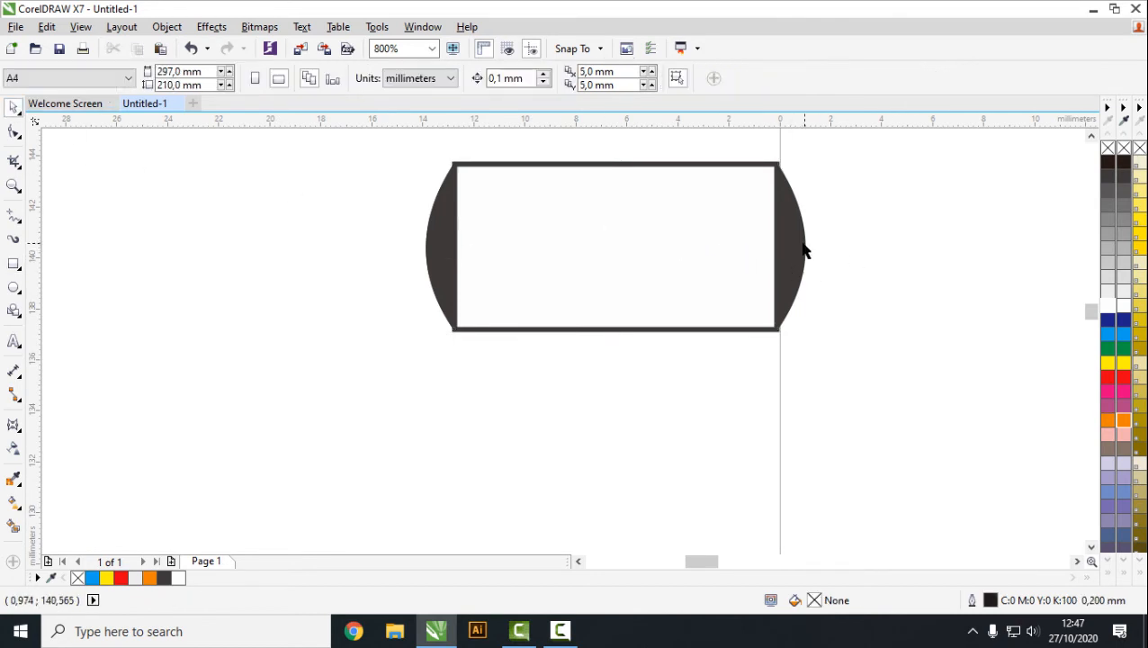
{"action": "left_click", "coordinate": [721, 251]}
{"action": "right_click", "coordinate": [721, 251]}
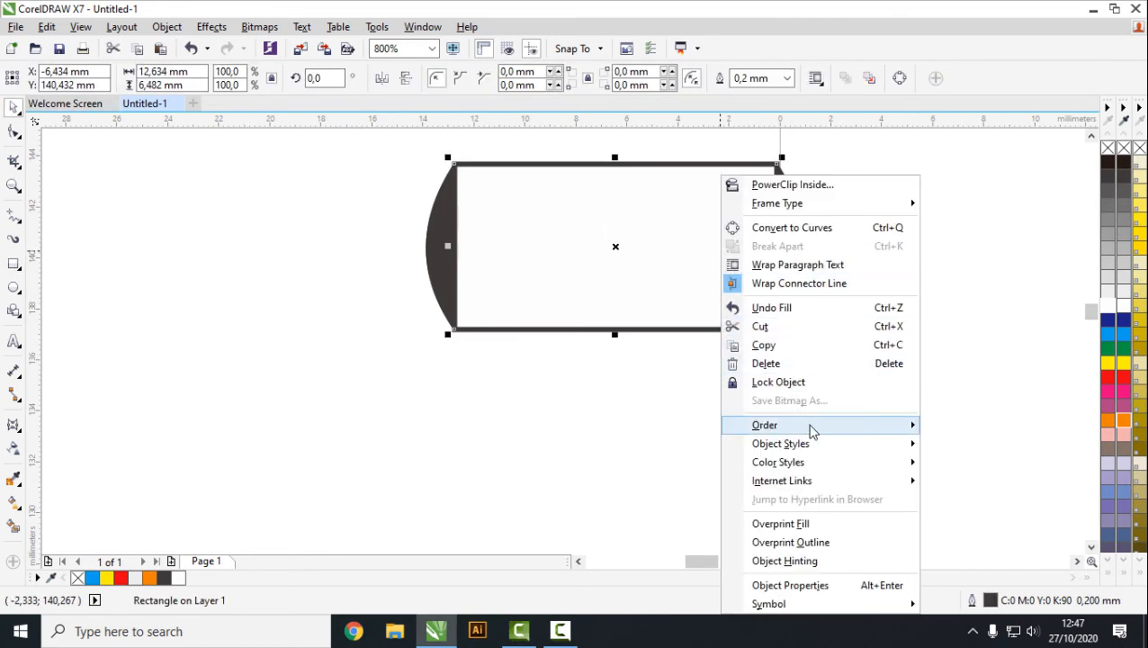
{"action": "mouse_move", "coordinate": [808, 425]}
{"action": "left_click", "coordinate": [961, 446]}
{"action": "left_click", "coordinate": [837, 382]}
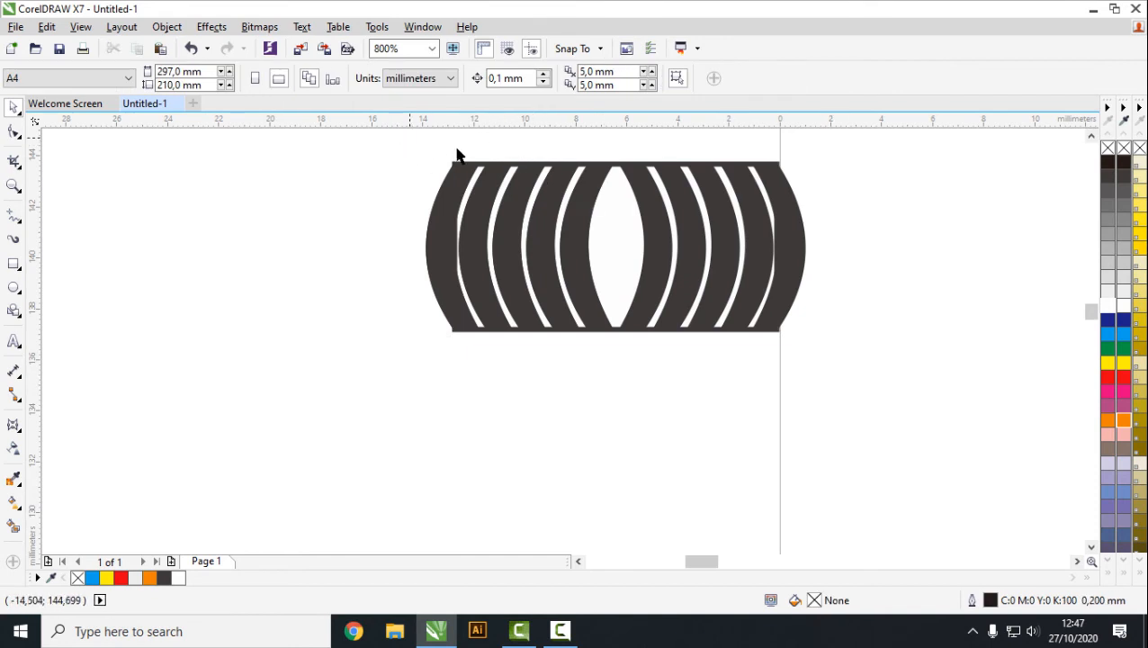
Set the outline width of the white rectangle behind the curved bands to Hairline.
{"action": "left_click", "coordinate": [614, 171]}
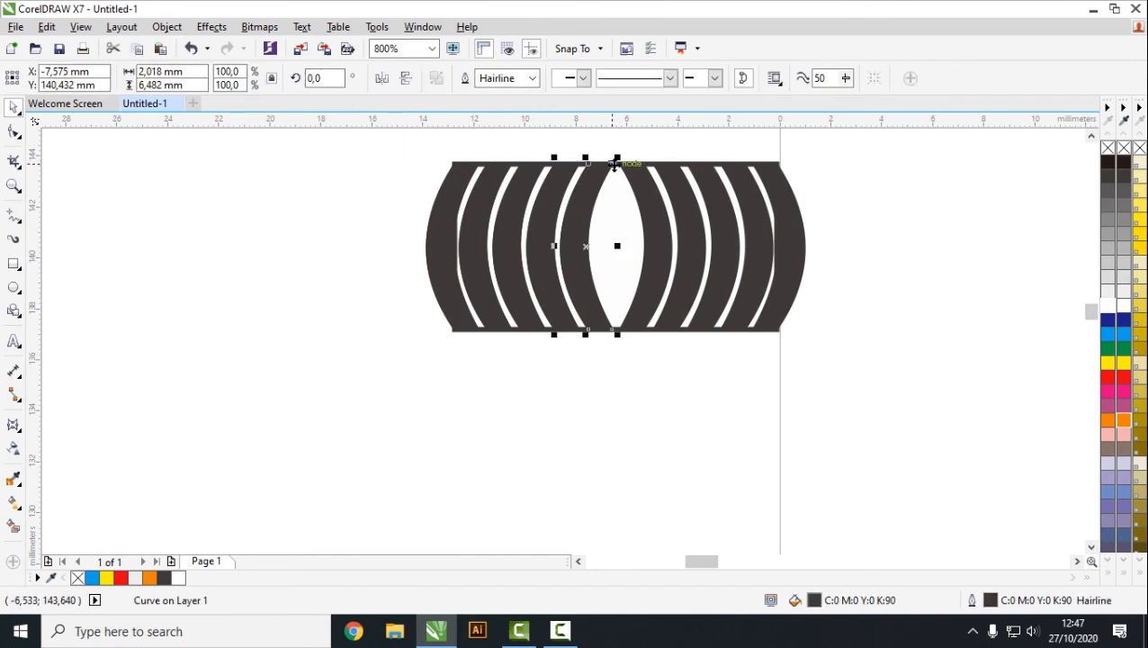
{"action": "left_click", "coordinate": [666, 167]}
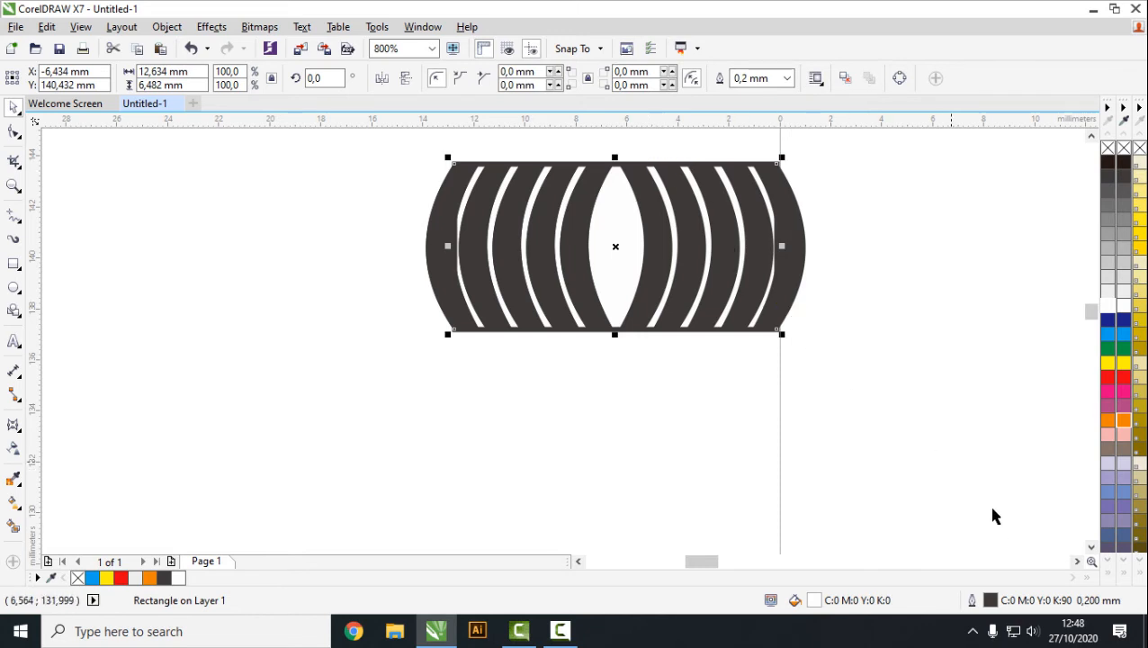
{"action": "double_click", "coordinate": [992, 602]}
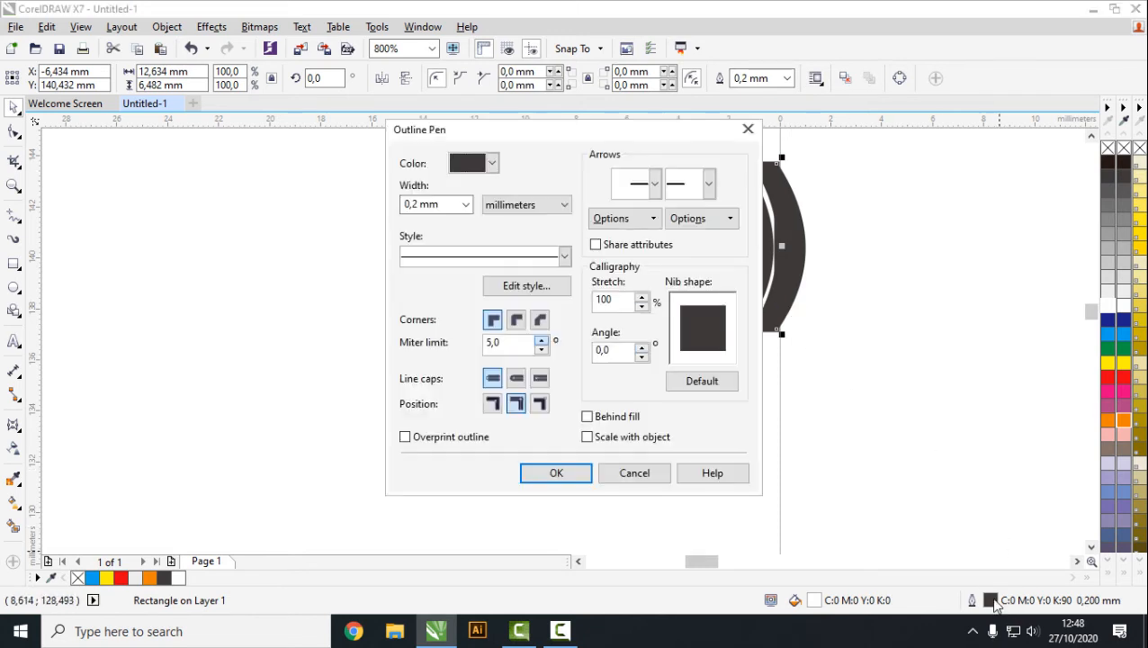
{"action": "left_click", "coordinate": [466, 206]}
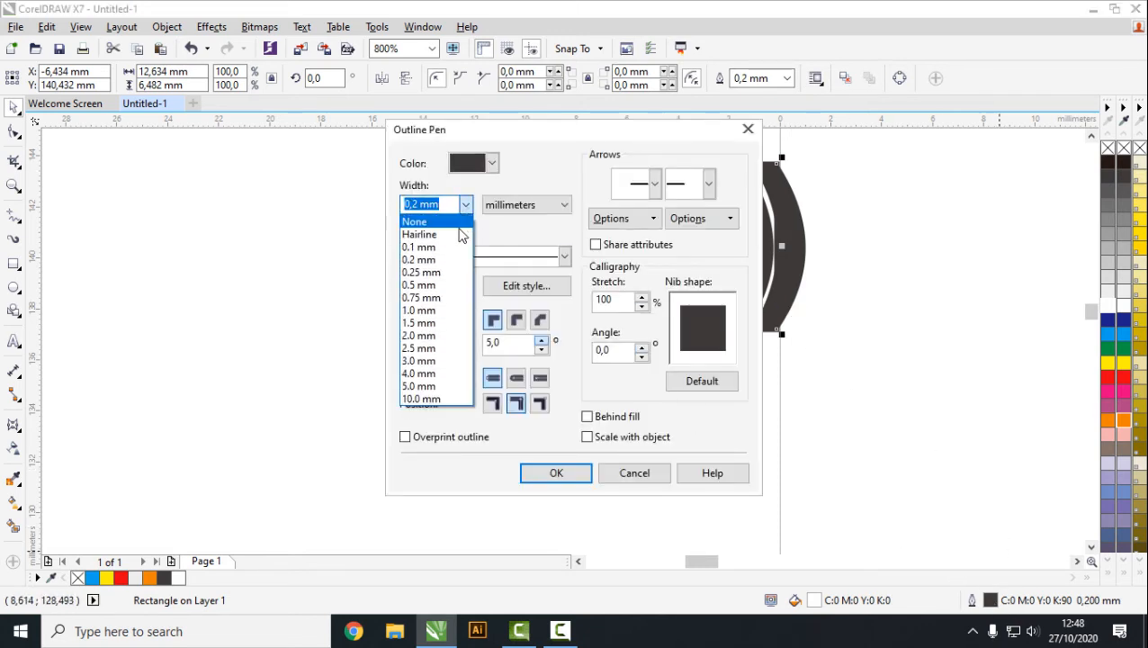
{"action": "left_click", "coordinate": [461, 233]}
{"action": "left_click", "coordinate": [559, 474]}
{"action": "left_click", "coordinate": [569, 440]}
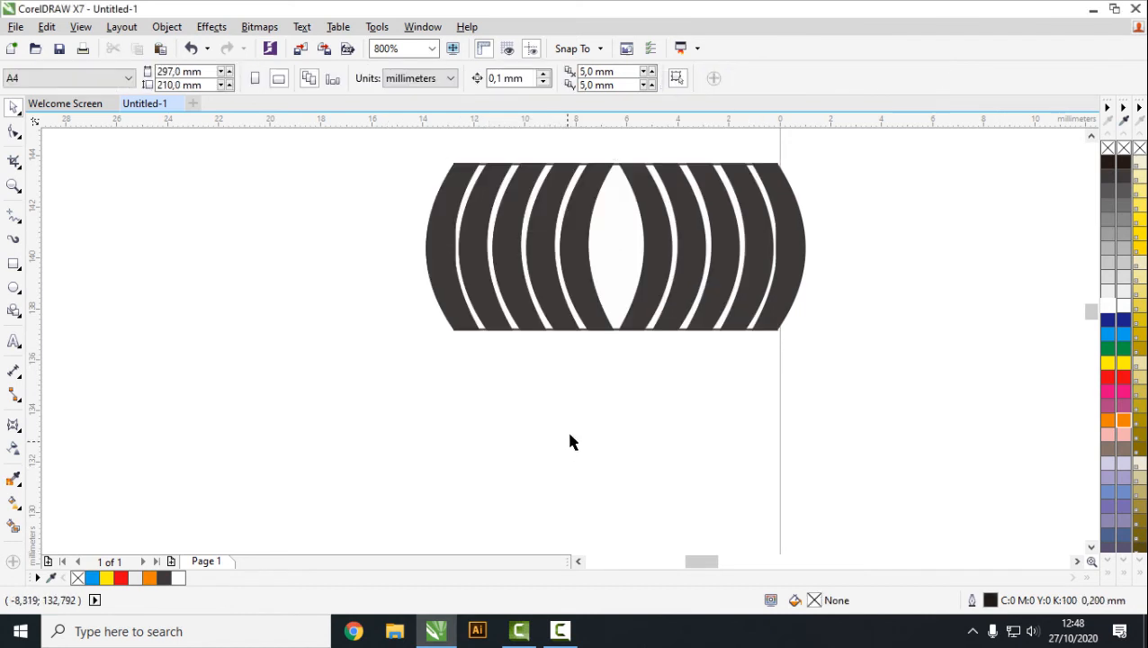
Draw a narrow upright ellipse about 1.1 by 4 mm beside the bands, with 90% black fill and outline.
{"action": "left_click", "coordinate": [14, 287]}
{"action": "left_click_drag", "start_coordinate": [299, 185], "coordinate": [330, 291]}
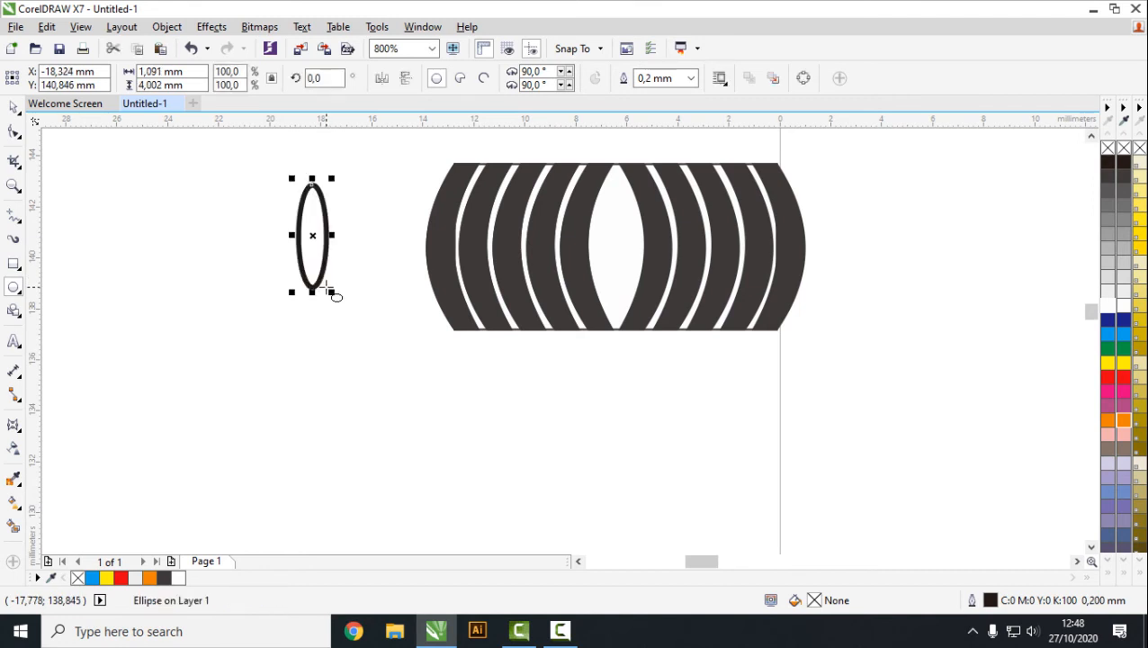
{"action": "left_click", "coordinate": [1108, 184]}
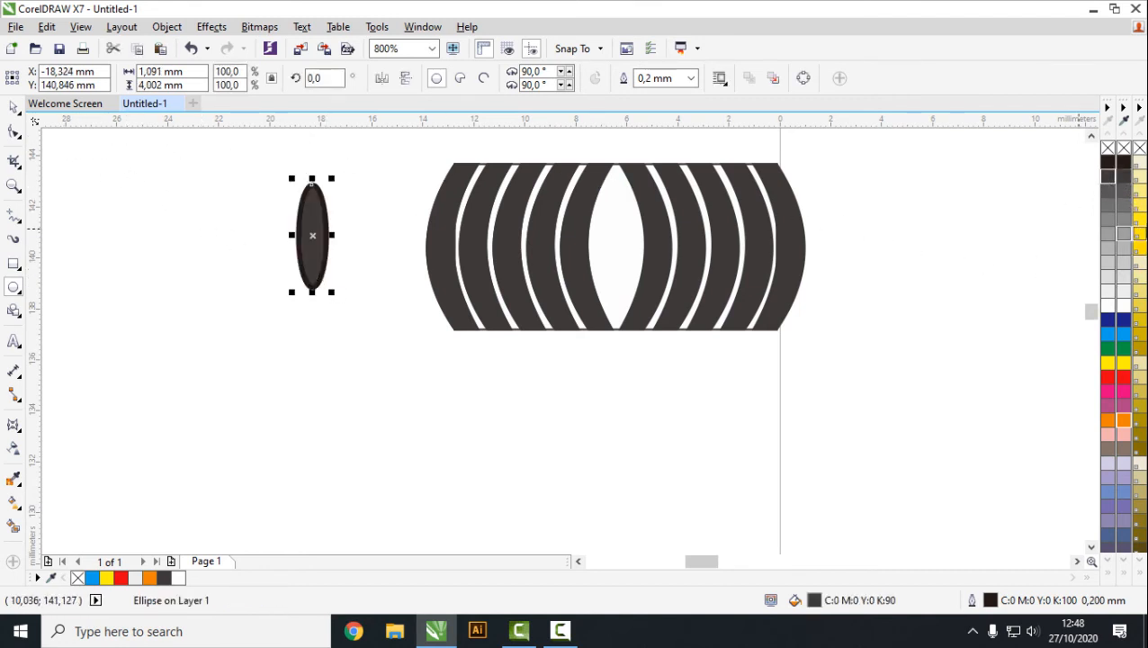
{"action": "left_click", "coordinate": [1107, 178]}
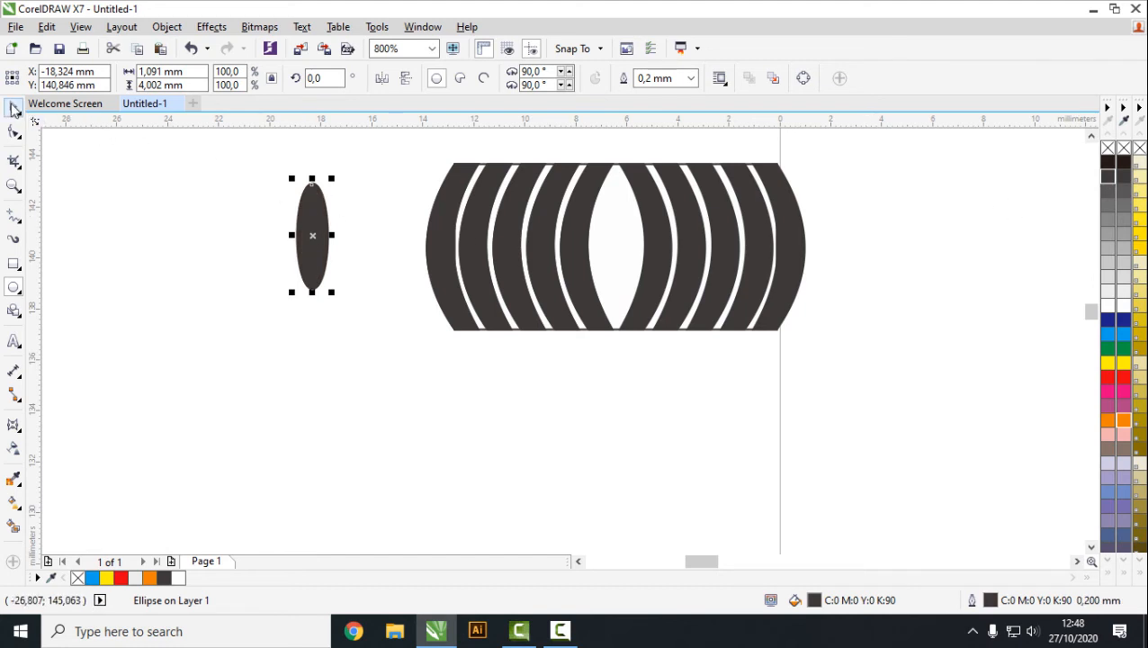
Move the dark ellipse into the centre of the white gap between the two middle bands.
{"action": "left_click", "coordinate": [13, 108]}
{"action": "left_click_drag", "start_coordinate": [313, 235], "coordinate": [615, 245]}
{"action": "left_click", "coordinate": [553, 447]}
Group the bands, white rectangle and ellipse, and flatten the group to about 4.6 mm high.
{"action": "scroll", "coordinate": [574, 341], "scroll_direction": "down", "scroll_amount": 2}
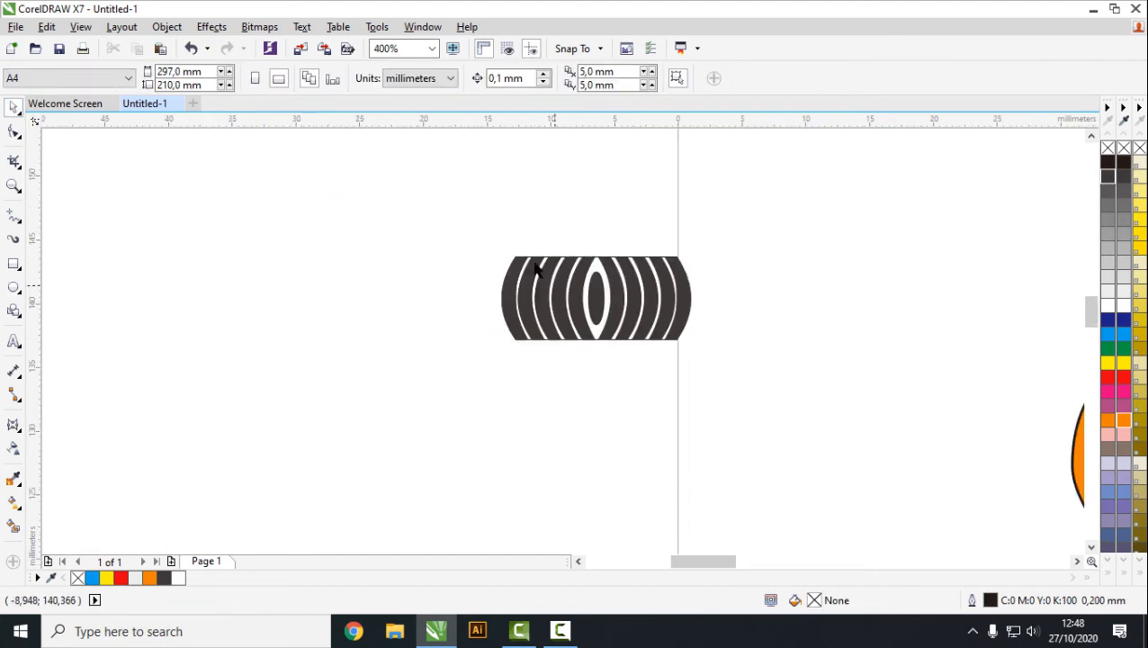
{"action": "key", "text": "ctrl+a"}
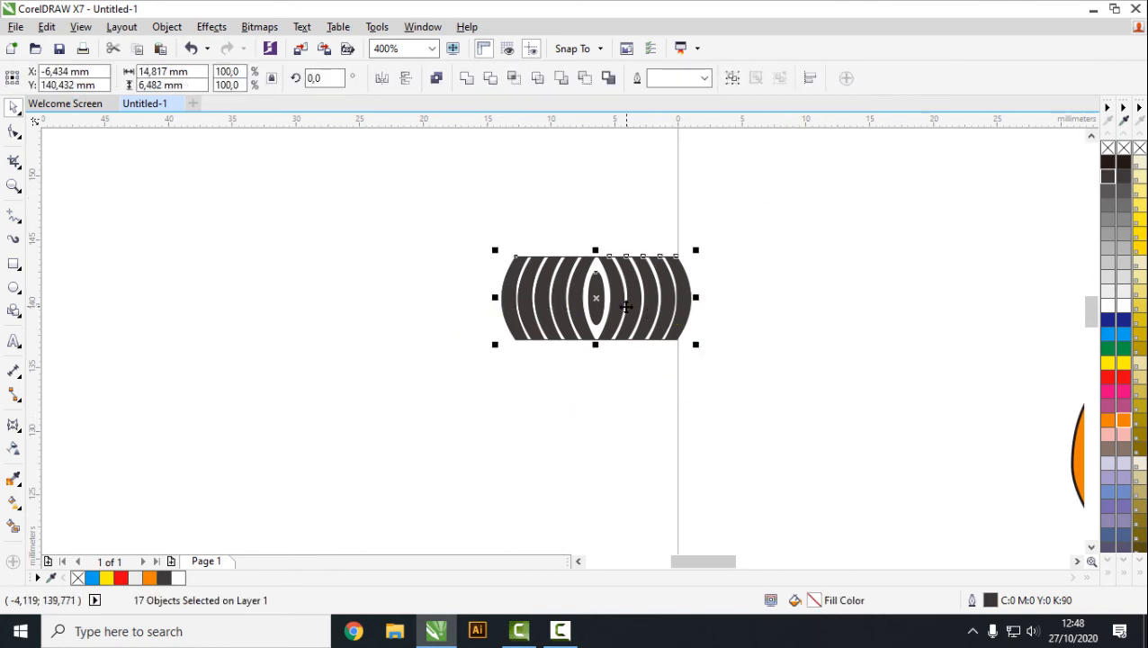
{"action": "right_click", "coordinate": [628, 304]}
{"action": "left_click", "coordinate": [699, 327]}
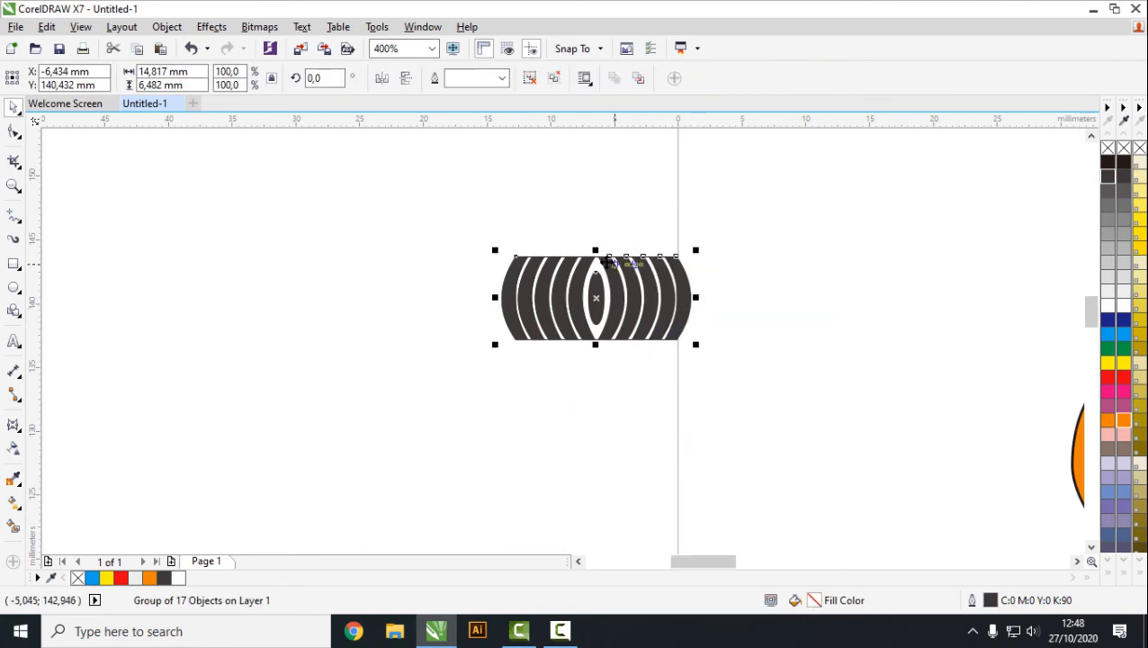
{"action": "left_click_drag", "start_coordinate": [600, 275], "coordinate": [600, 280]}
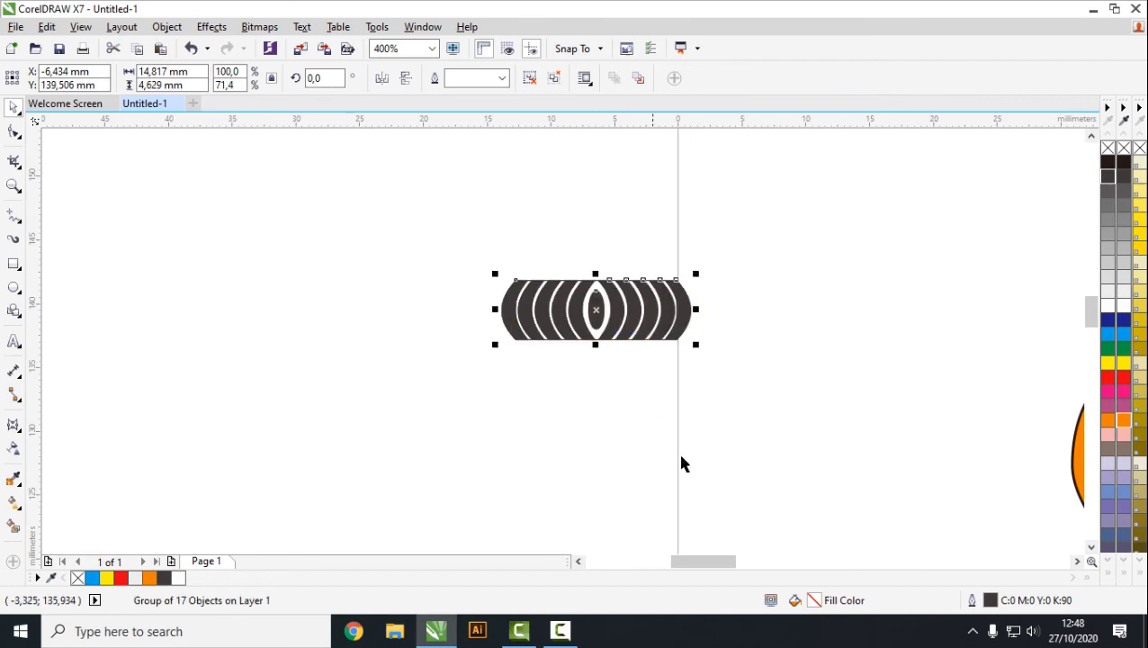
Place the banded group on the orange pen's neck between shaft and nib, and narrow it to about 13.4 mm wide.
{"action": "left_click_drag", "start_coordinate": [715, 559], "coordinate": [735, 559]}
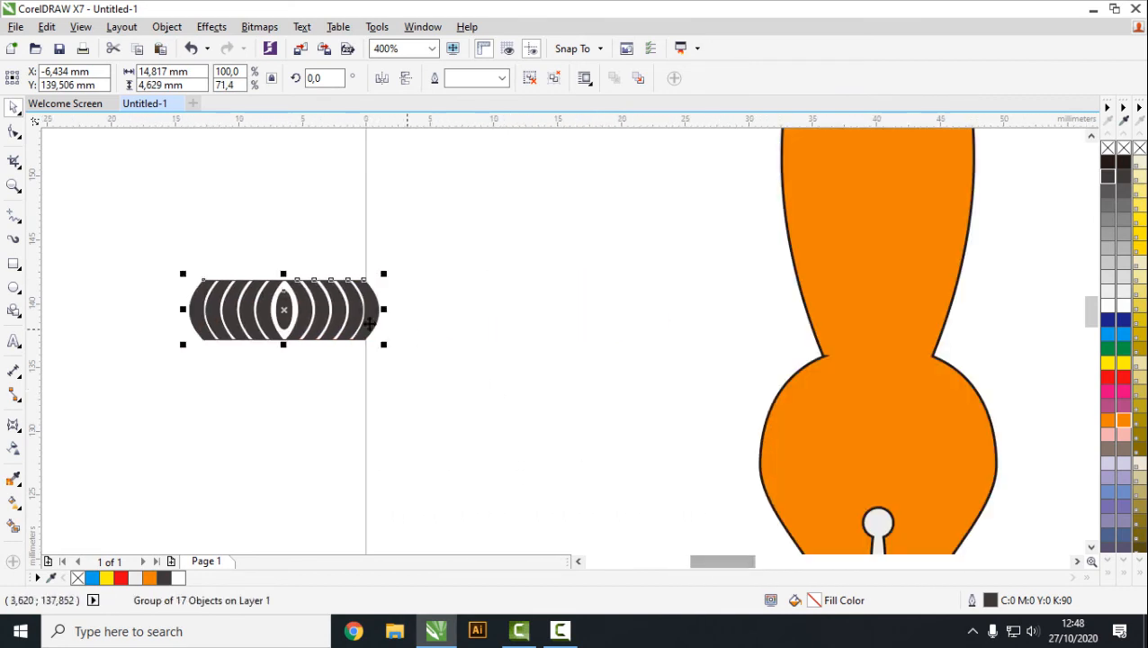
{"action": "left_click_drag", "start_coordinate": [284, 310], "coordinate": [877, 353]}
{"action": "scroll", "coordinate": [877, 354], "scroll_direction": "up", "scroll_amount": 2}
{"action": "left_click_drag", "start_coordinate": [659, 360], "coordinate": [688, 360]}
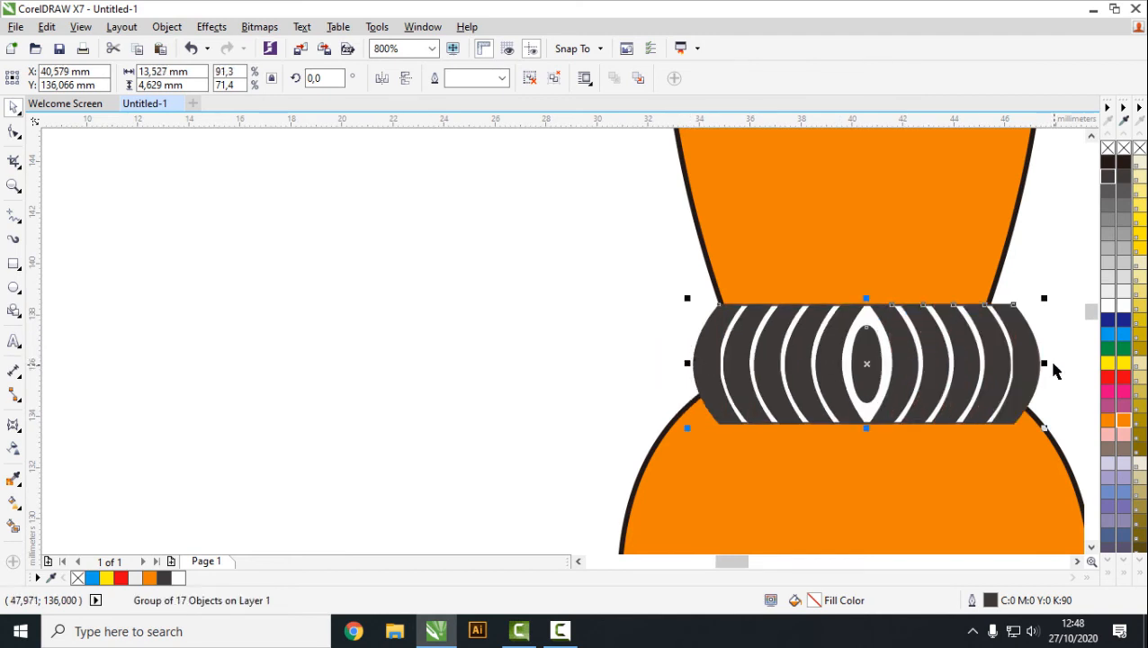
{"action": "left_click_drag", "start_coordinate": [1047, 363], "coordinate": [1021, 363]}
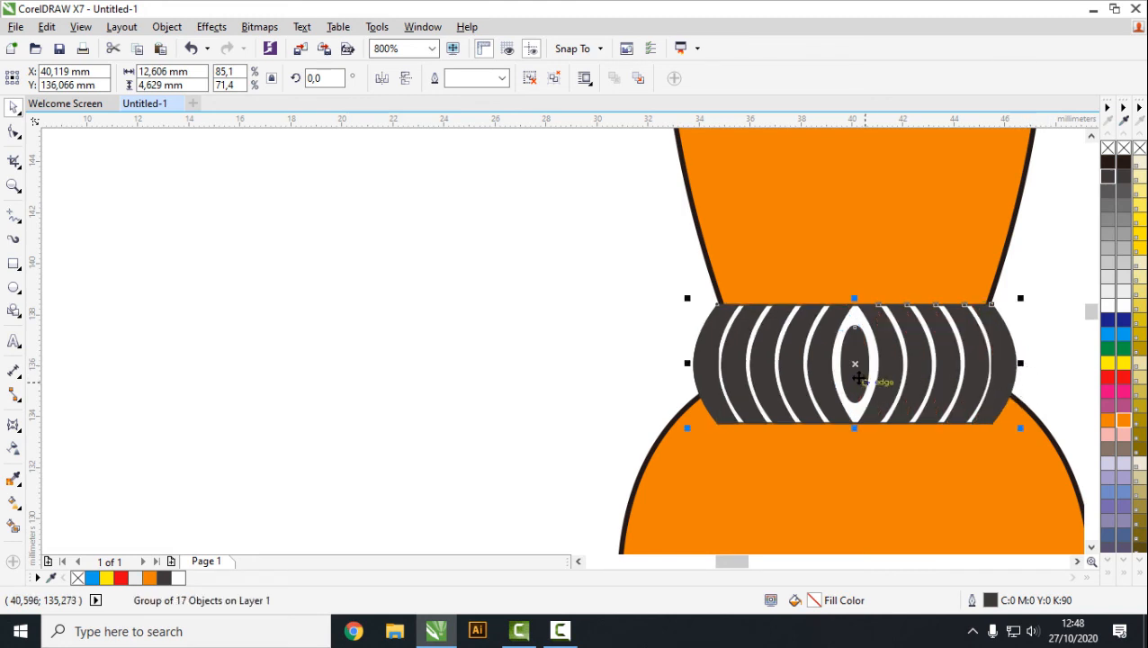
{"action": "left_click_drag", "start_coordinate": [859, 378], "coordinate": [778, 327]}
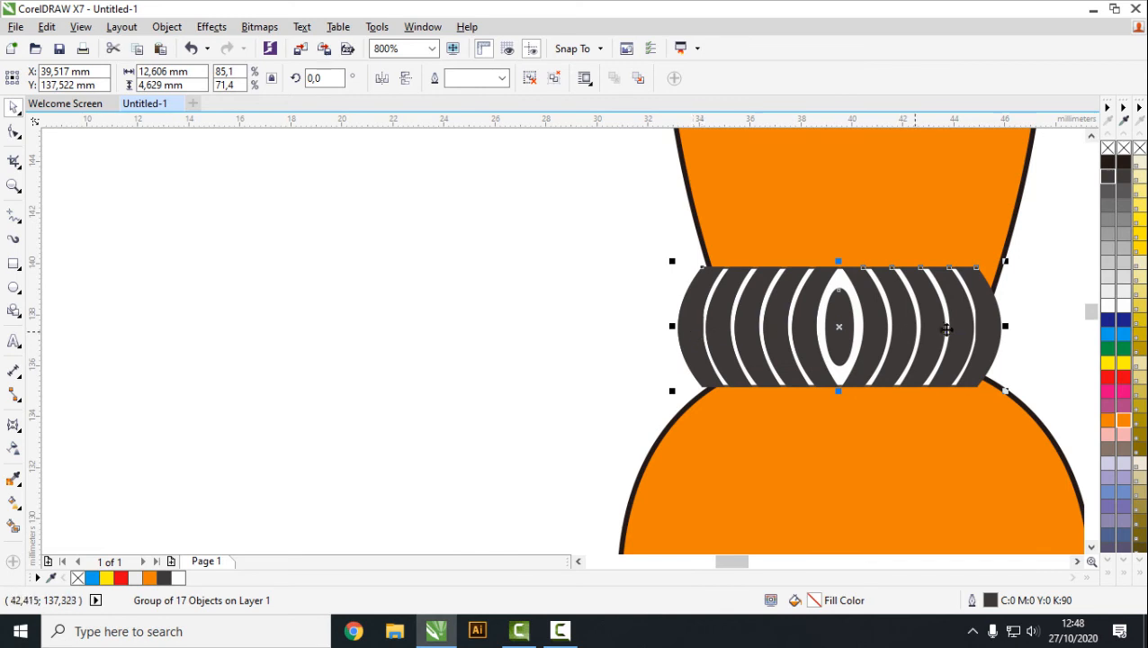
{"action": "left_click_drag", "start_coordinate": [1005, 326], "coordinate": [1033, 326]}
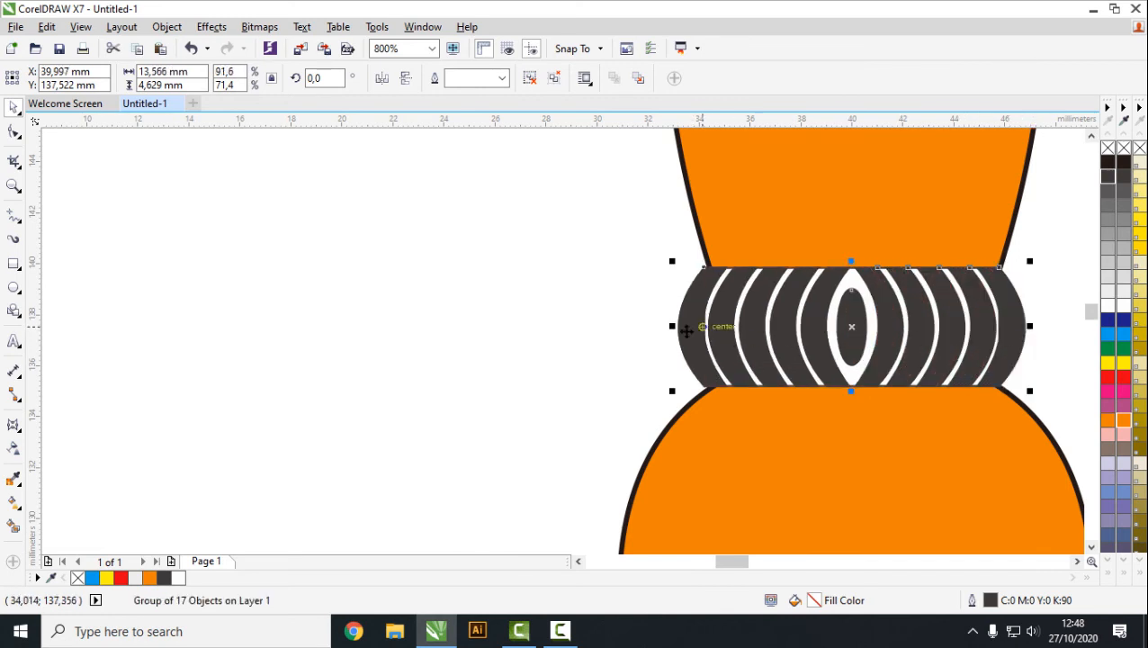
{"action": "left_click_drag", "start_coordinate": [681, 326], "coordinate": [685, 327]}
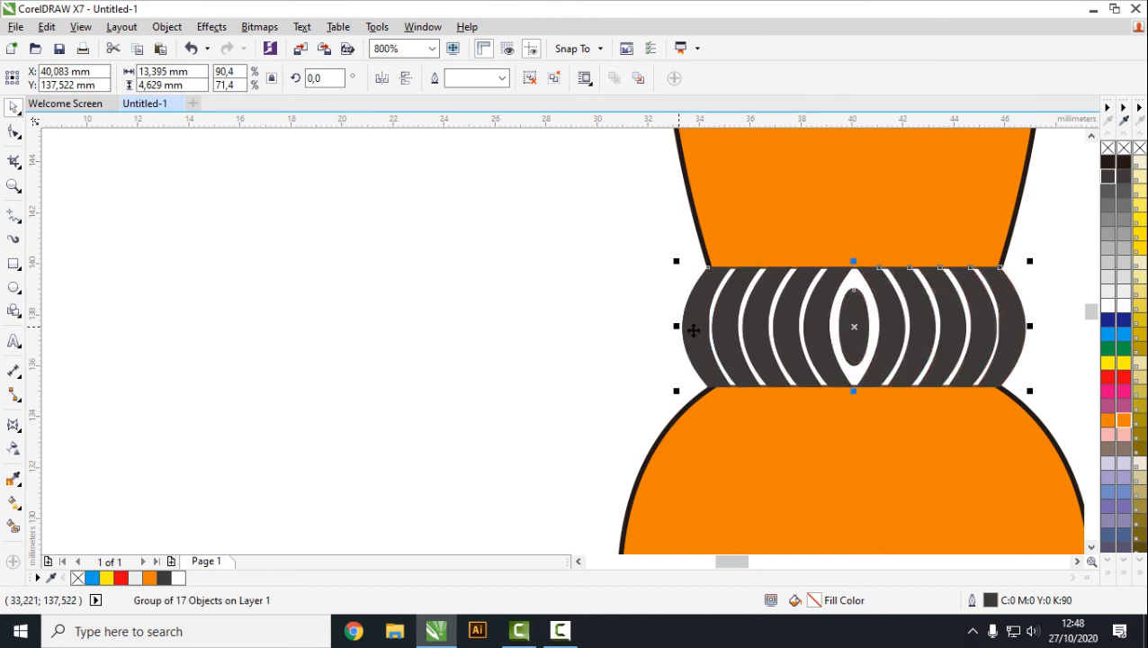
Remove the outline from the banded group on the pen's neck.
{"action": "scroll", "coordinate": [1043, 367], "scroll_direction": "down", "scroll_amount": 3}
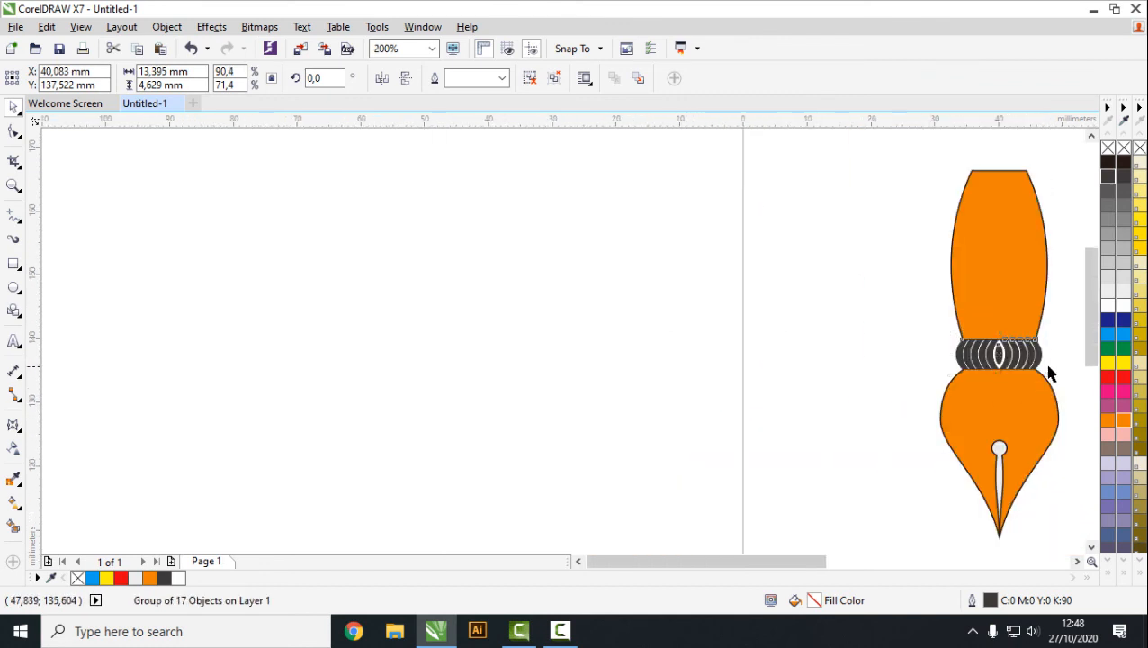
{"action": "left_click_drag", "start_coordinate": [799, 562], "coordinate": [819, 562]}
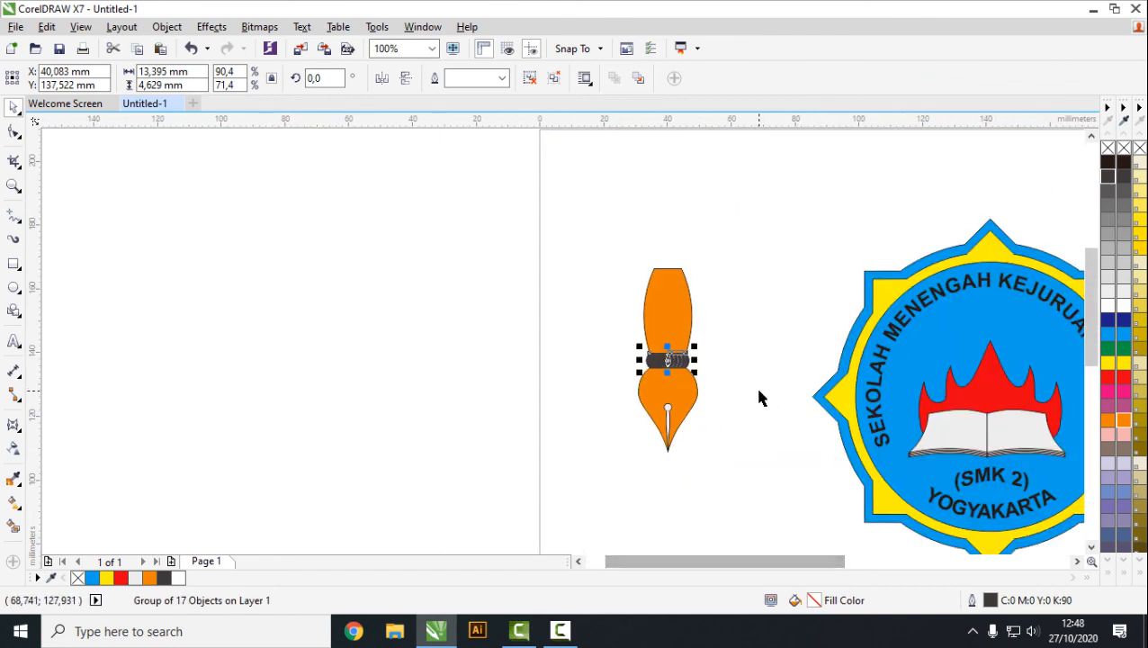
{"action": "left_click", "coordinate": [756, 389]}
{"action": "left_click", "coordinate": [655, 367]}
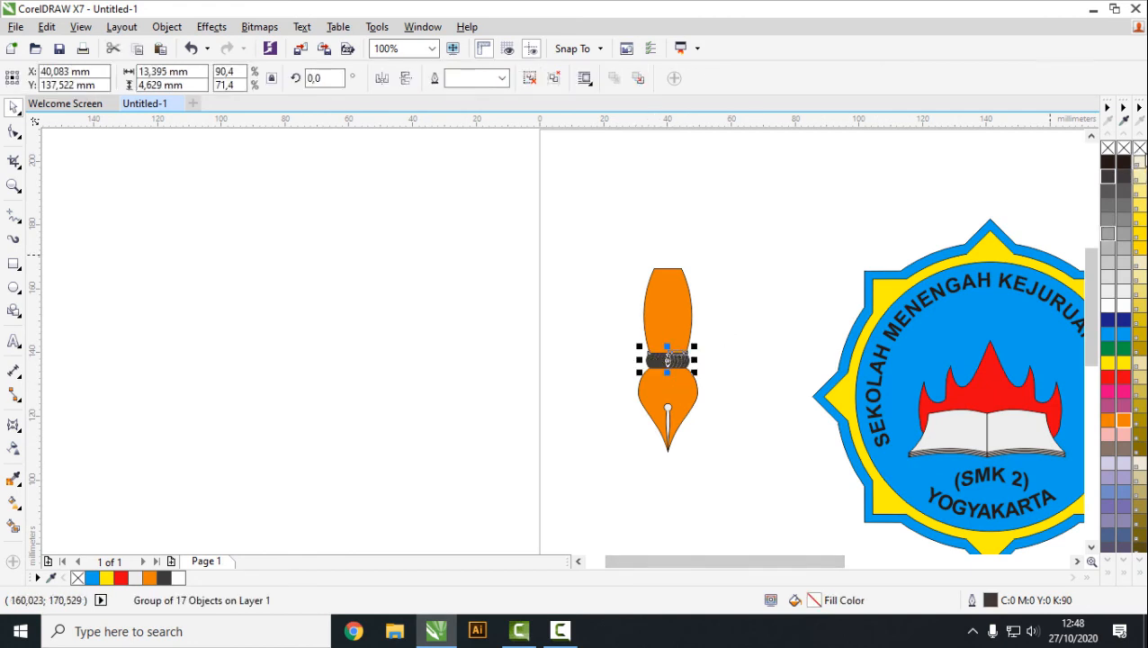
{"action": "right_click", "coordinate": [1108, 148]}
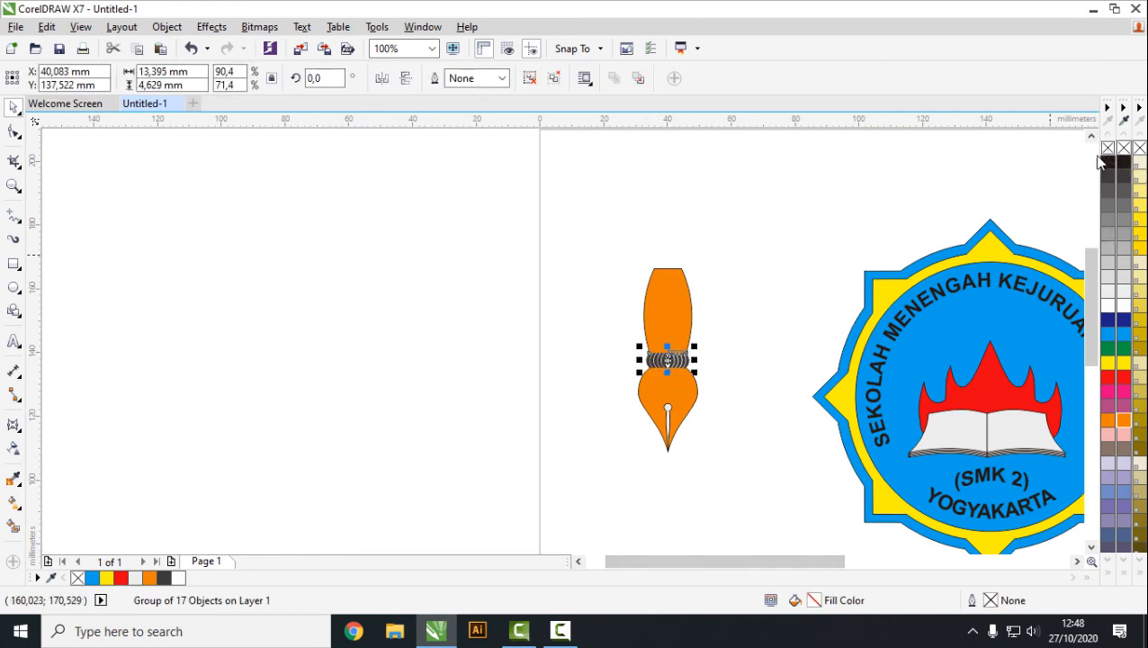
{"action": "left_click", "coordinate": [764, 361]}
Give the banded group a 90% black hairline outline.
{"action": "scroll", "coordinate": [670, 374], "scroll_direction": "up", "scroll_amount": 2}
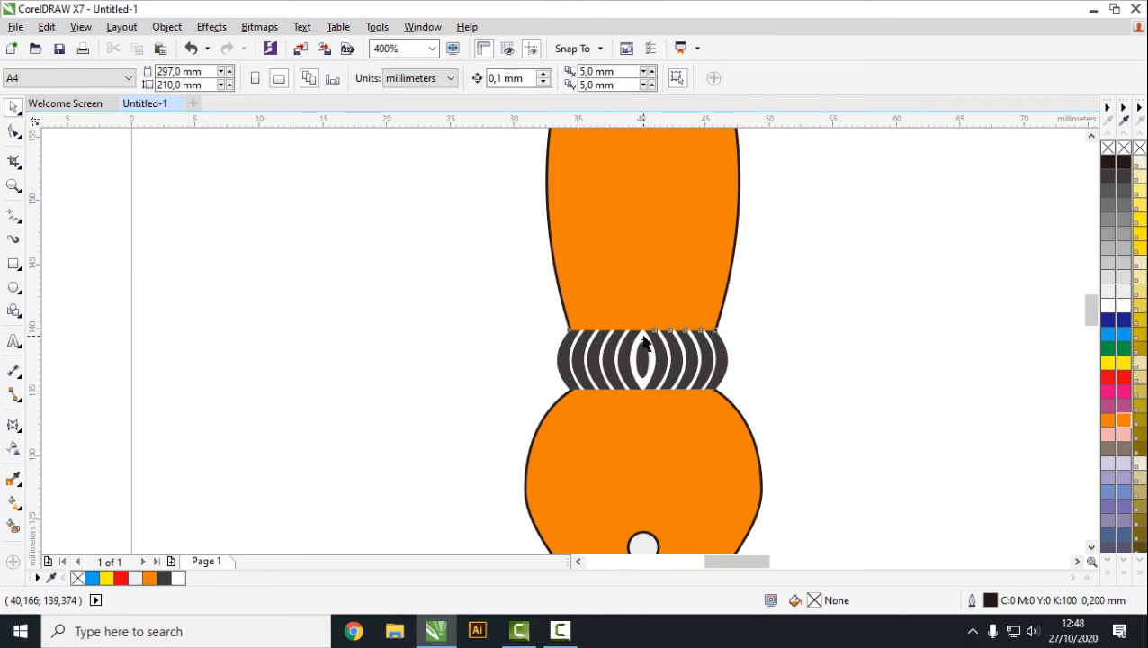
{"action": "left_click", "coordinate": [646, 350]}
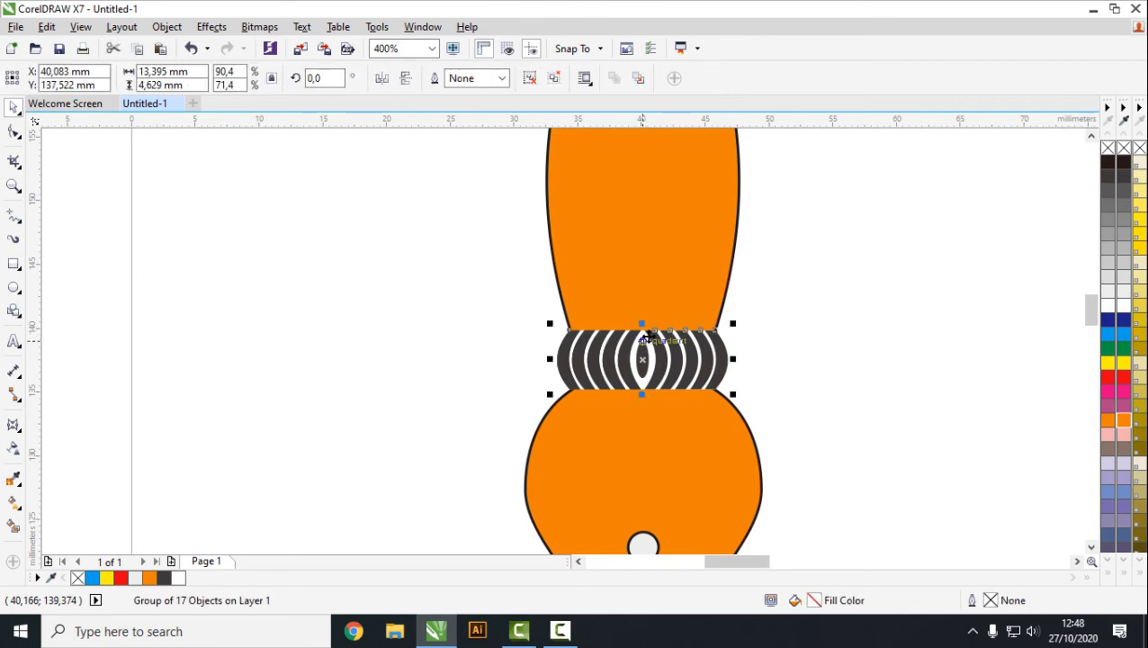
{"action": "right_click", "coordinate": [1109, 178]}
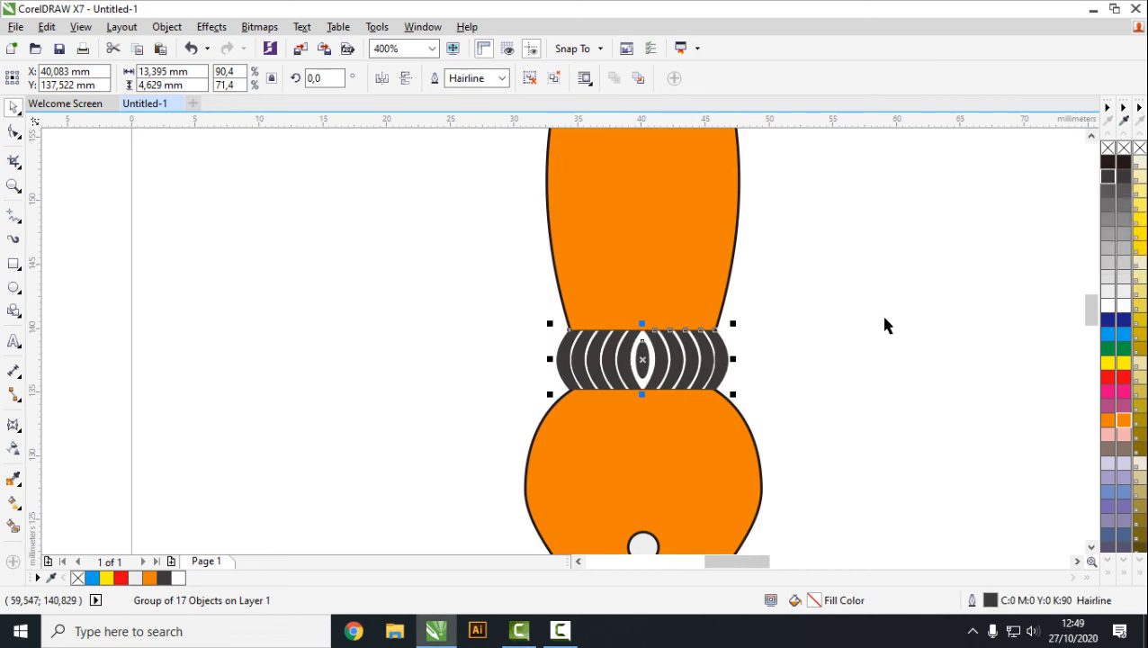
{"action": "left_click", "coordinate": [885, 322]}
Set the banded group's outline back to None.
{"action": "left_click", "coordinate": [1113, 159]}
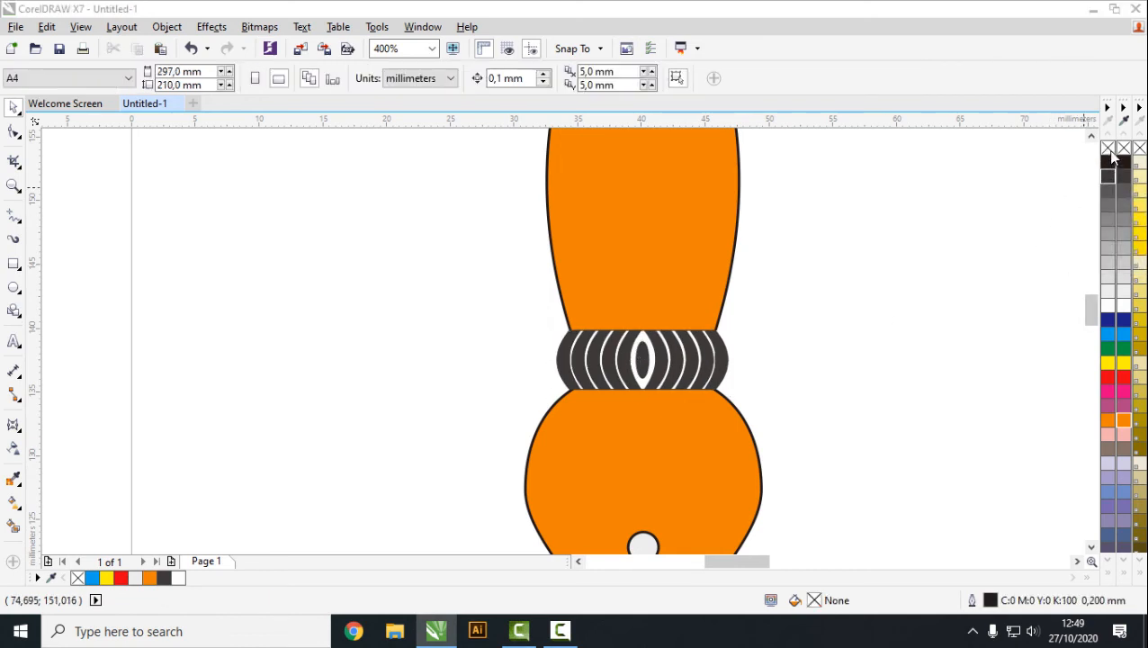
{"action": "left_click", "coordinate": [604, 411]}
{"action": "left_click", "coordinate": [706, 353]}
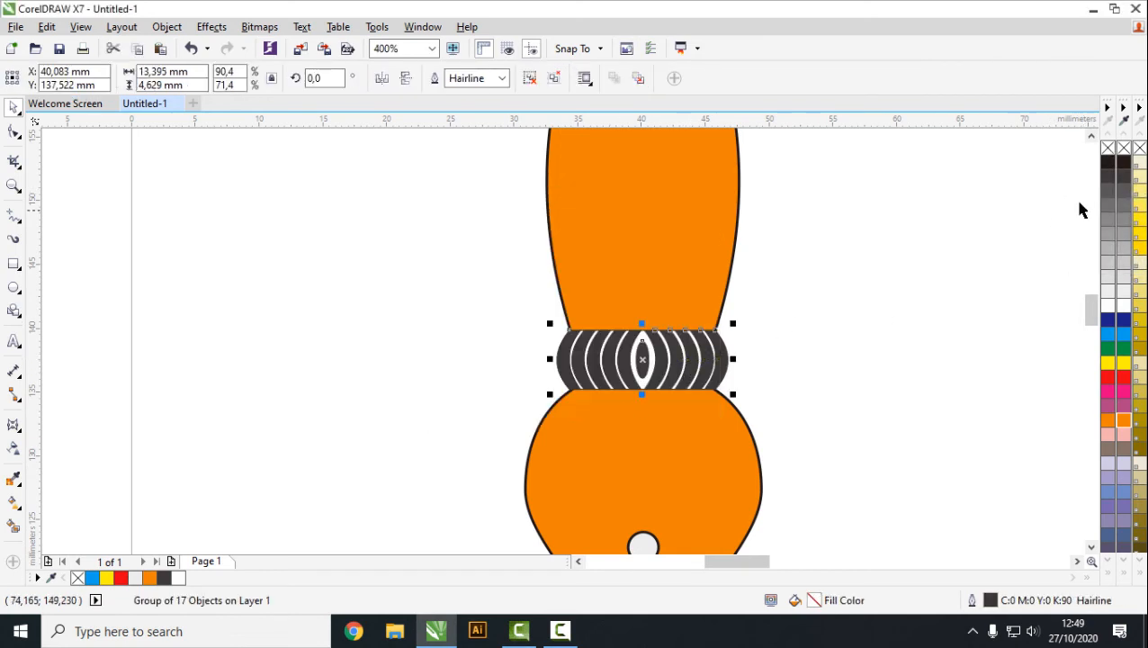
{"action": "right_click", "coordinate": [1105, 150]}
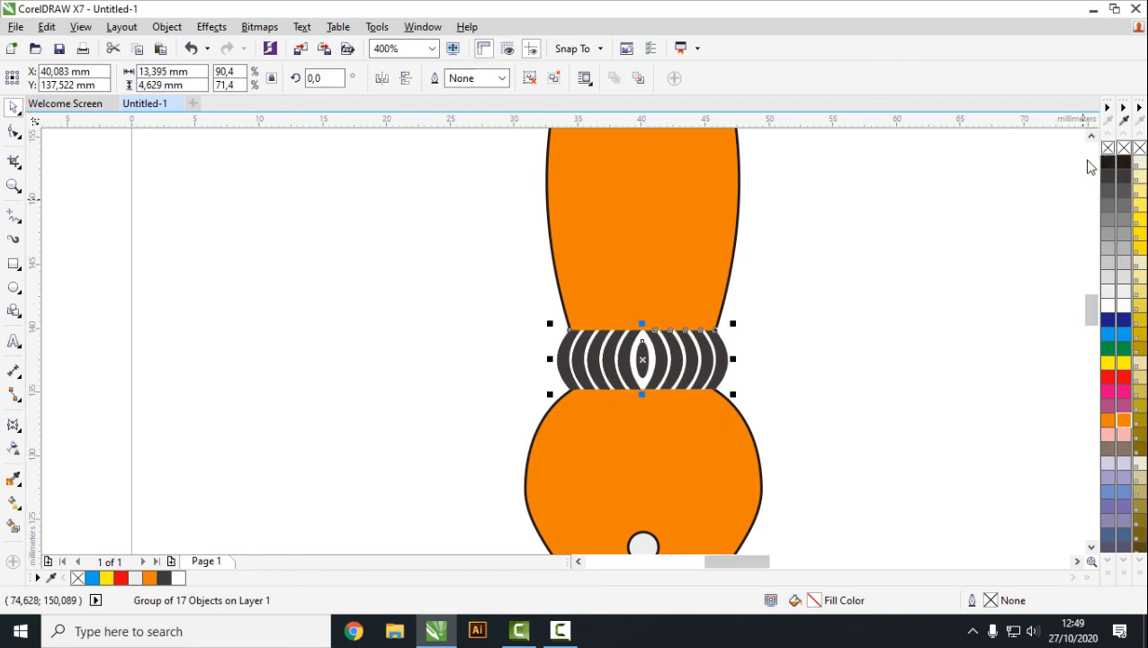
{"action": "left_click", "coordinate": [821, 270]}
Group the orange shaft, the banded neck and the nib into one pen object.
{"action": "scroll", "coordinate": [855, 283], "scroll_direction": "down", "scroll_amount": 1}
{"action": "scroll", "coordinate": [870, 306], "scroll_direction": "down", "scroll_amount": 1}
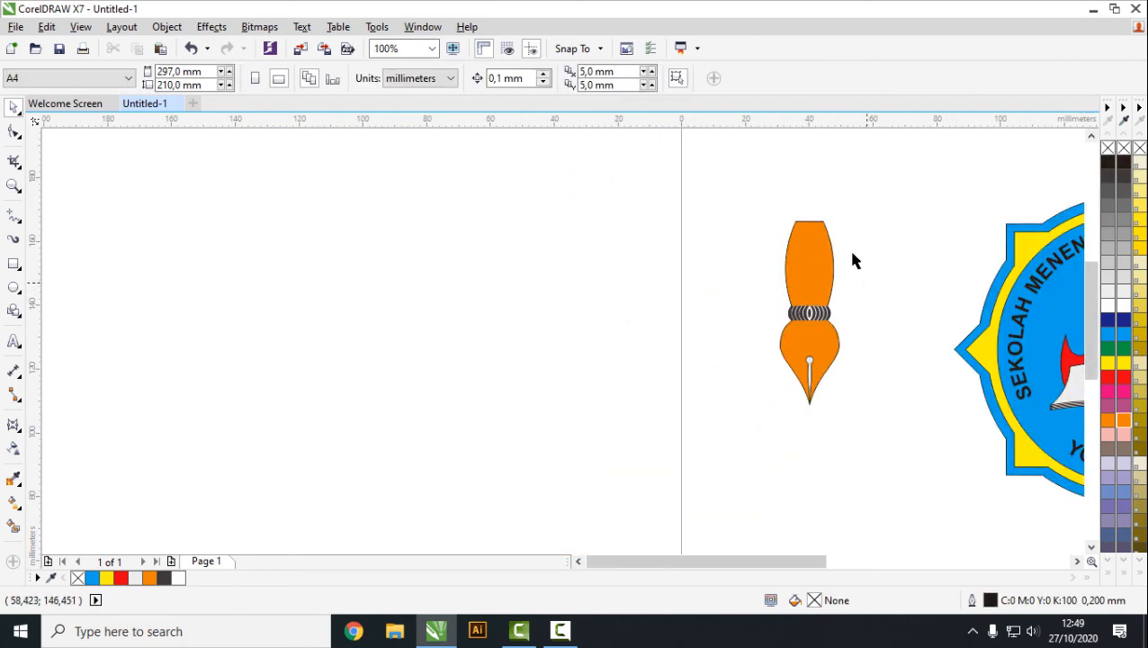
{"action": "left_click_drag", "start_coordinate": [769, 182], "coordinate": [895, 481]}
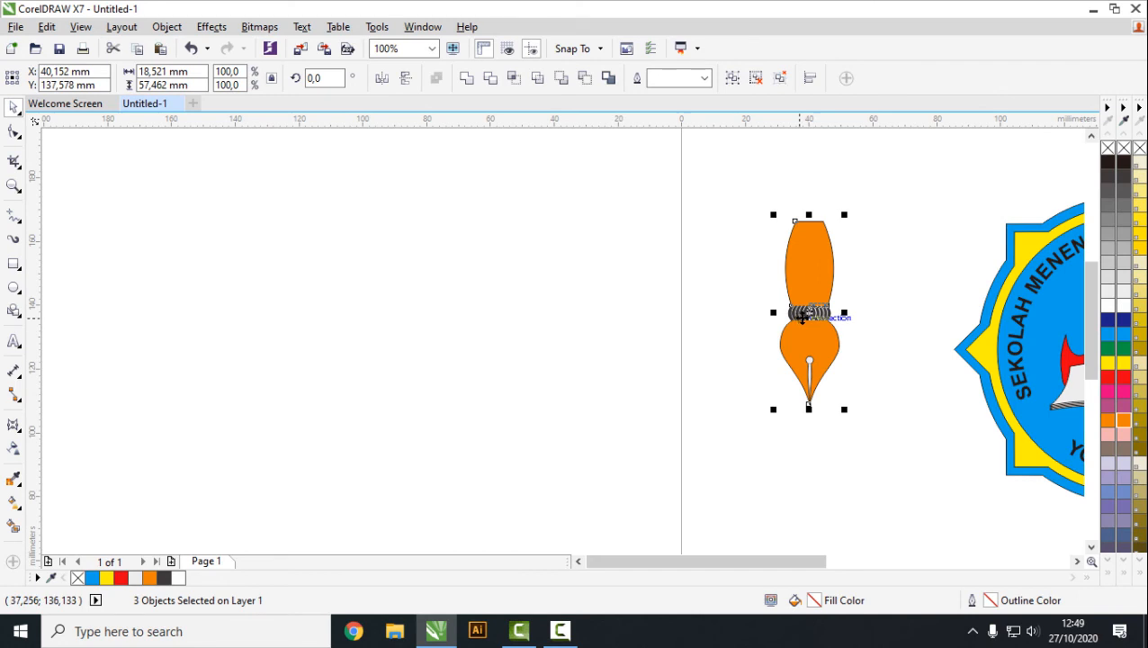
{"action": "right_click", "coordinate": [805, 312]}
{"action": "left_click", "coordinate": [855, 326]}
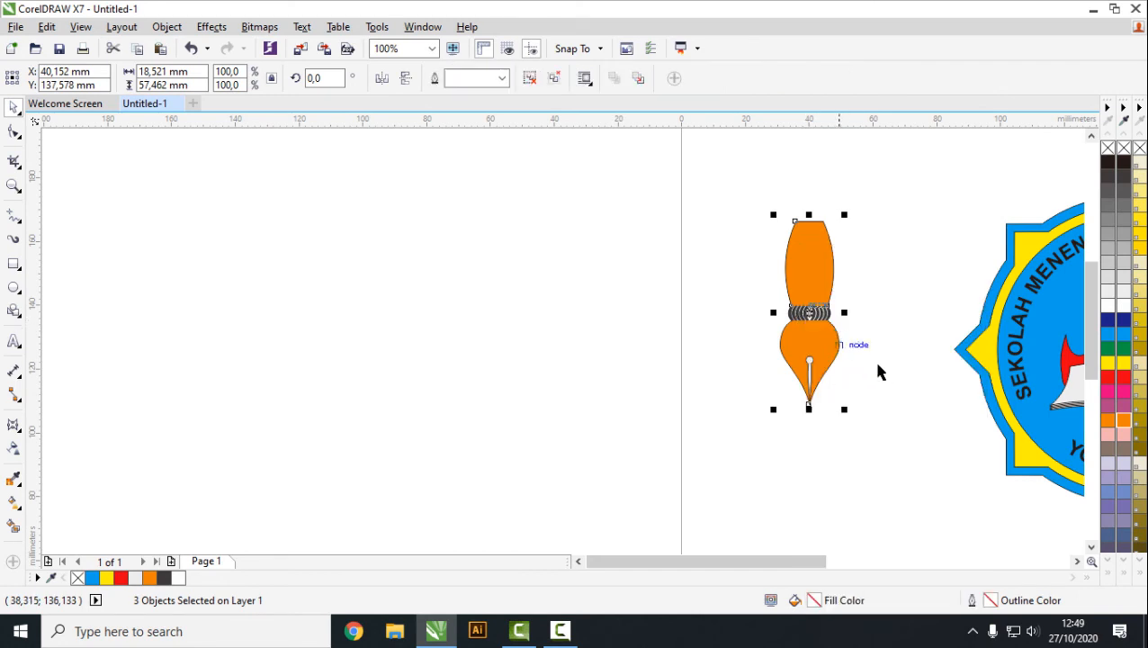
{"action": "left_click", "coordinate": [907, 390]}
Move the pen onto the emblem over the flame and book, and resize it to about 15.1 by 41.3 mm.
{"action": "left_click_drag", "start_coordinate": [815, 567], "coordinate": [897, 583]}
{"action": "left_click_drag", "start_coordinate": [390, 345], "coordinate": [708, 341]}
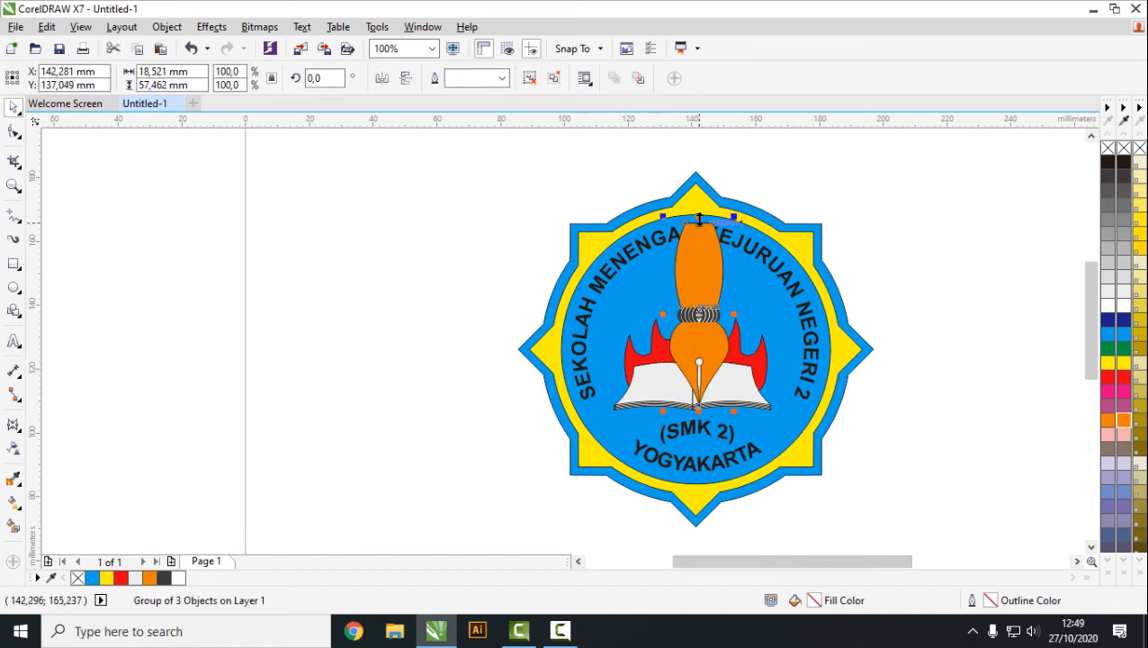
{"action": "left_click_drag", "start_coordinate": [699, 218], "coordinate": [704, 267]}
{"action": "left_click_drag", "start_coordinate": [664, 340], "coordinate": [673, 339]}
Align the pen's nib tip with the open book's spine, at the top edge of the page lines.
{"action": "scroll", "coordinate": [708, 393], "scroll_direction": "up", "scroll_amount": 2}
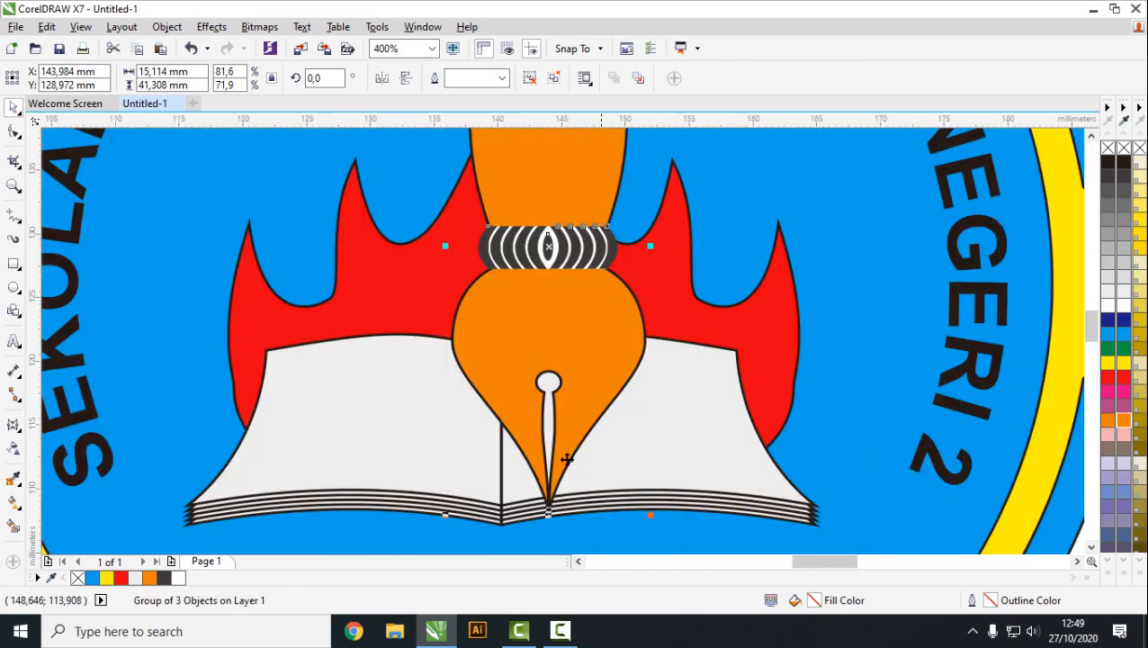
{"action": "left_click_drag", "start_coordinate": [547, 497], "coordinate": [494, 474]}
{"action": "scroll", "coordinate": [502, 500], "scroll_direction": "up", "scroll_amount": 2}
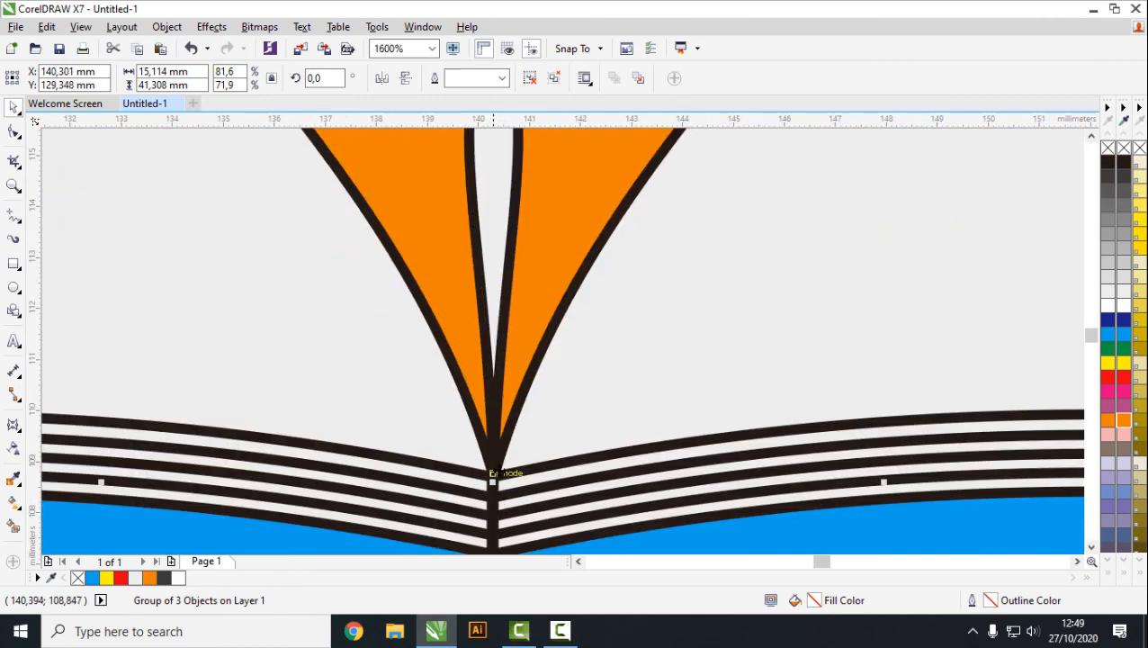
{"action": "scroll", "coordinate": [502, 483], "scroll_direction": "down", "scroll_amount": 3}
{"action": "left_click", "coordinate": [900, 417]}
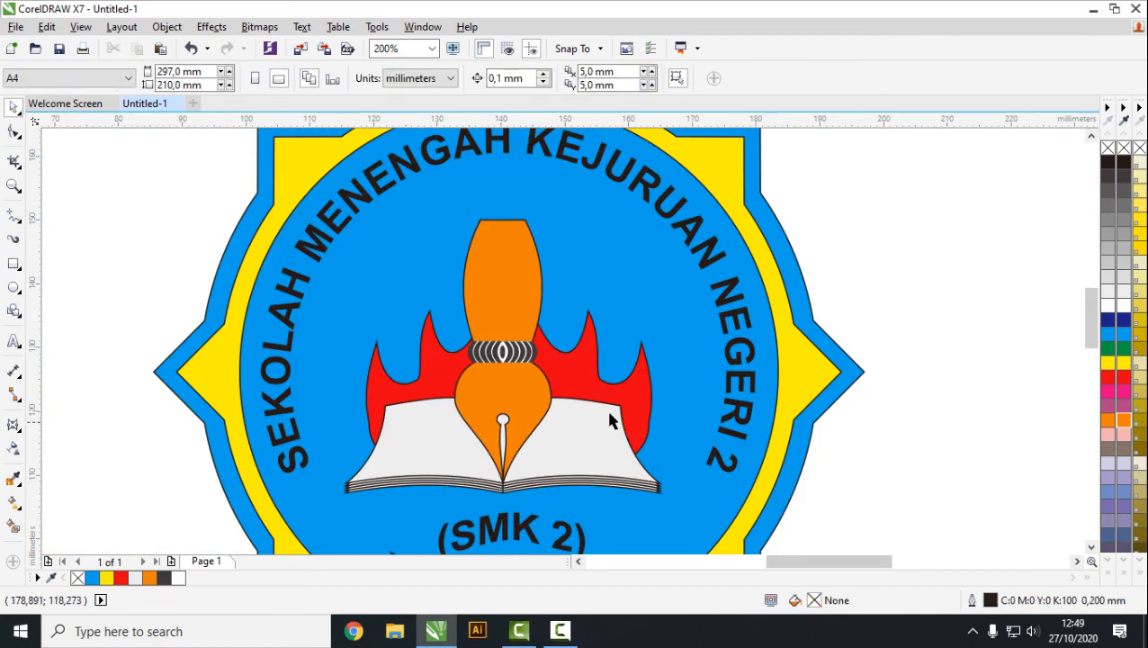
Stretch the red flame upward to about 48.7 mm tall, so its central peak rises above the pen.
{"action": "left_click", "coordinate": [569, 371]}
{"action": "left_click_drag", "start_coordinate": [509, 258], "coordinate": [511, 169]}
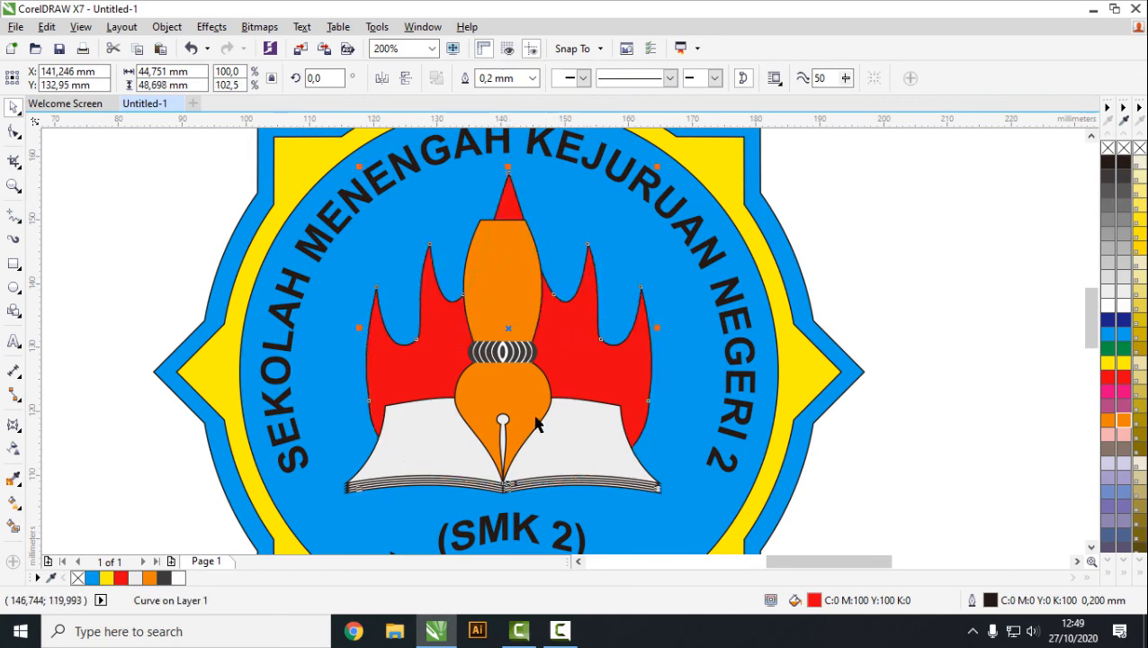
Nudge the open book right until its spine lines up with the flame's central peak.
{"action": "left_click", "coordinate": [576, 458]}
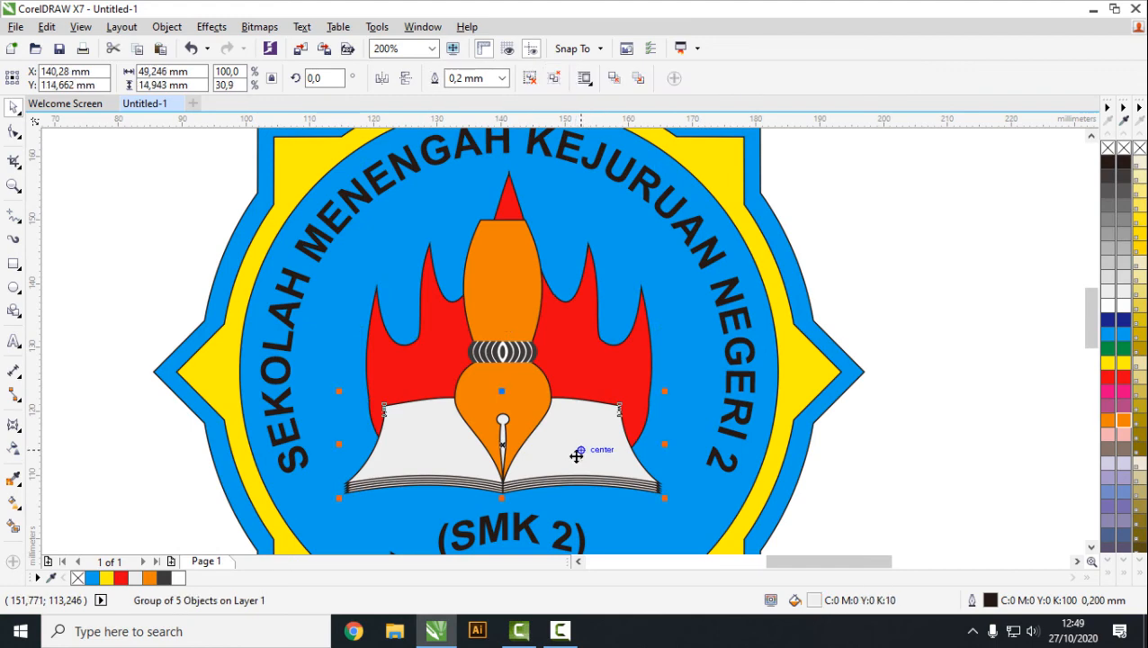
{"action": "key", "text": "Right"}
{"action": "key", "text": "Right"}
{"action": "key", "text": "Right"}
{"action": "key", "text": "Right"}
{"action": "key", "text": "Right"}
{"action": "key", "text": "Right"}
{"action": "key", "text": "Right"}
{"action": "key", "text": "Right"}
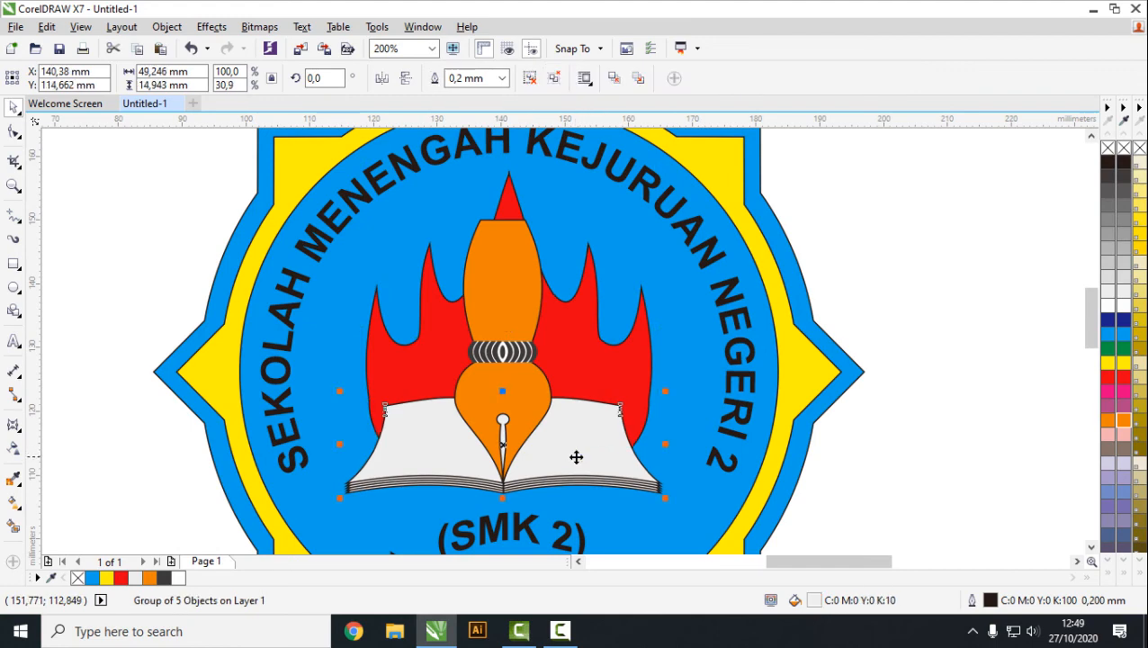
{"action": "key", "text": "Right"}
{"action": "key", "text": "Right"}
{"action": "key", "text": "Right"}
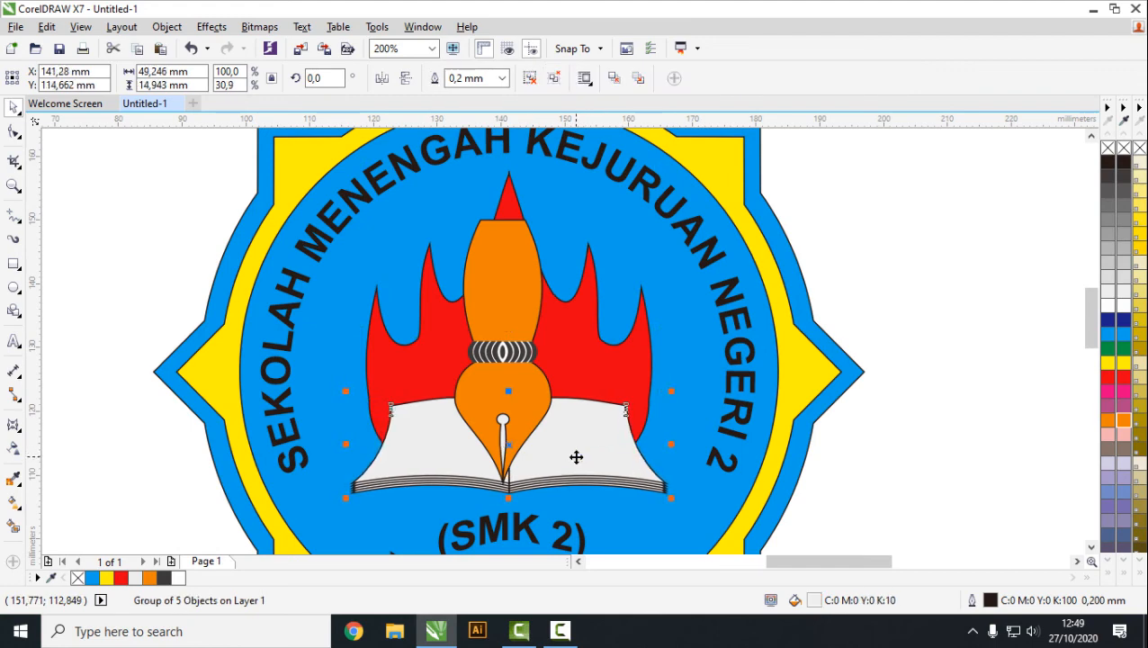
{"action": "left_click", "coordinate": [534, 409]}
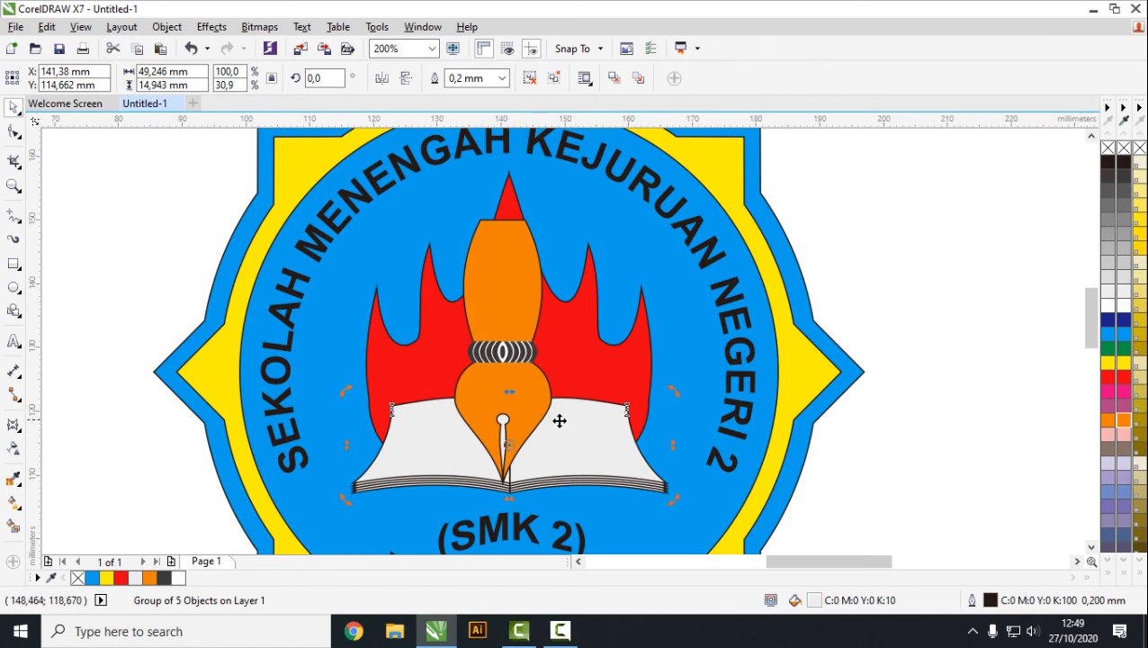
{"action": "left_click", "coordinate": [938, 419]}
Nudge the pen right until its nib meets the open book's spine.
{"action": "left_click", "coordinate": [506, 423]}
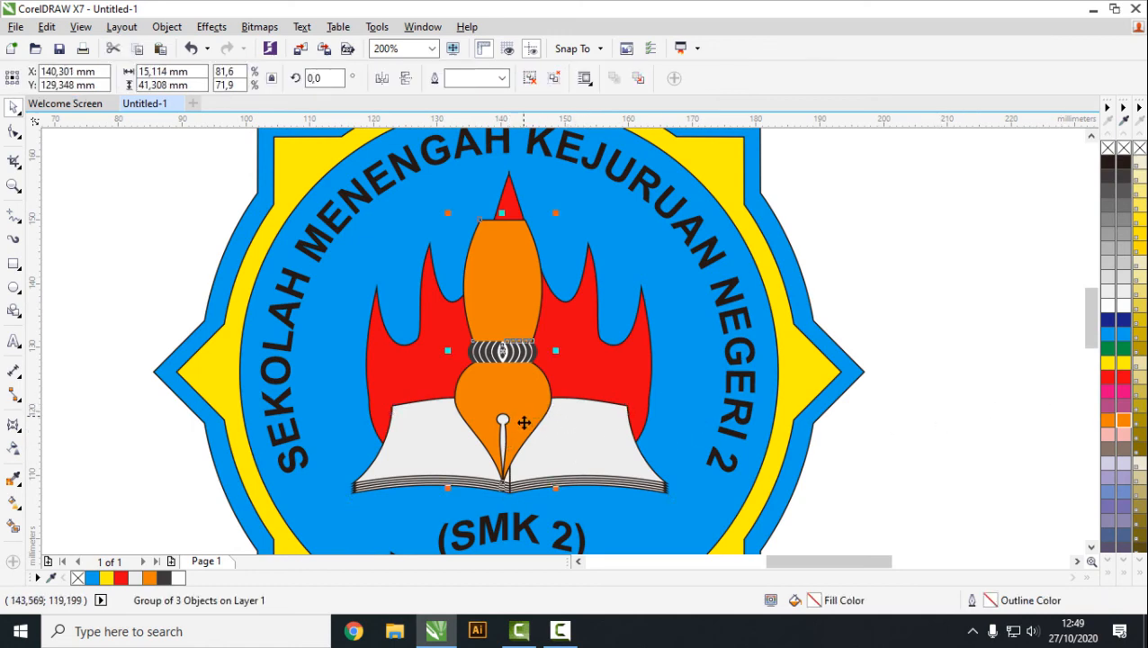
{"action": "key", "text": "Right"}
{"action": "key", "text": "Right"}
{"action": "key", "text": "Right"}
{"action": "key", "text": "Right"}
{"action": "key", "text": "Right"}
{"action": "key", "text": "Right"}
{"action": "key", "text": "Right"}
{"action": "key", "text": "Right"}
{"action": "key", "text": "Right"}
{"action": "key", "text": "Right"}
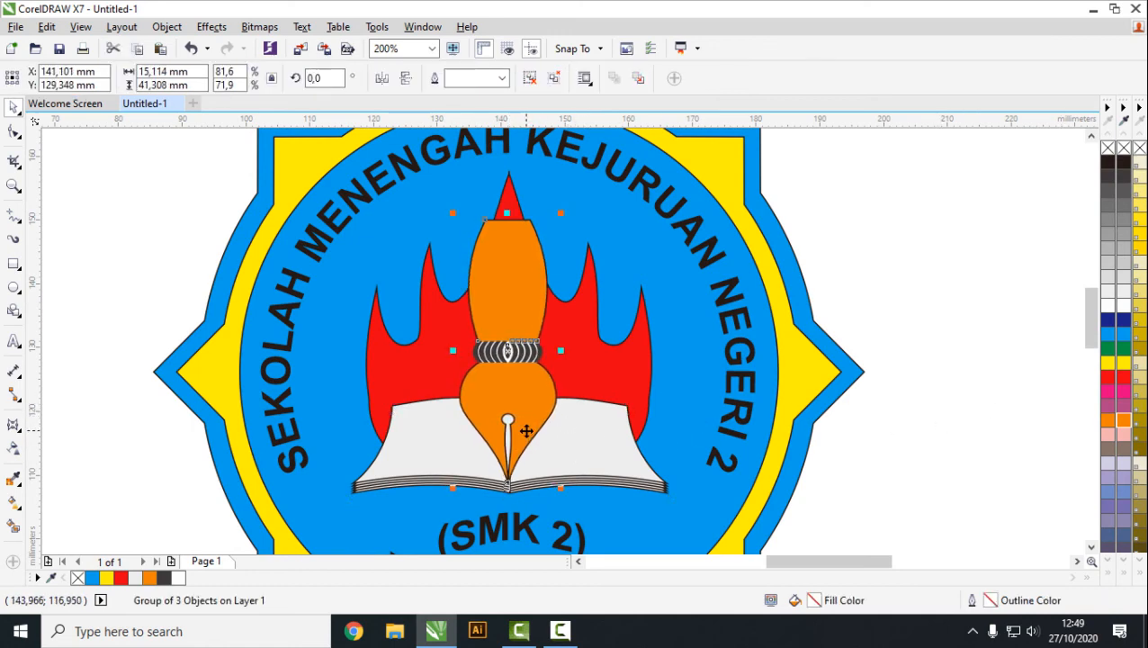
{"action": "key", "text": "Right"}
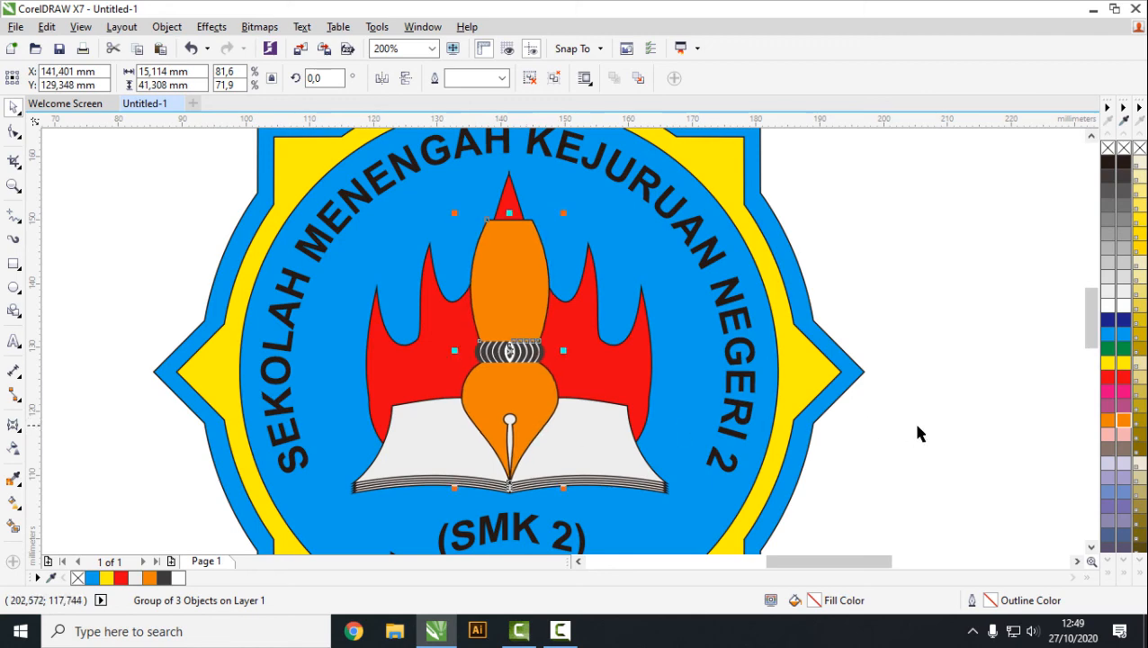
{"action": "left_click", "coordinate": [839, 441]}
Fine-tune the pen's position so the nib tip sits exactly where the book's two page edges meet.
{"action": "scroll", "coordinate": [527, 492], "scroll_direction": "up", "scroll_amount": 3}
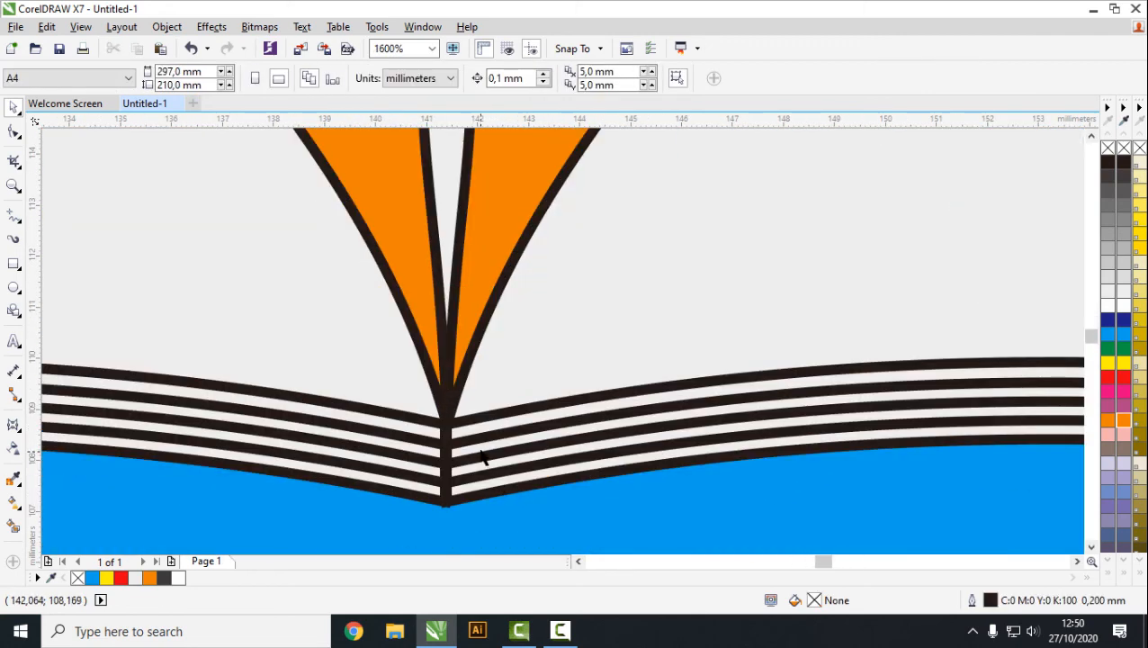
{"action": "left_click", "coordinate": [453, 401]}
{"action": "key", "text": "Left"}
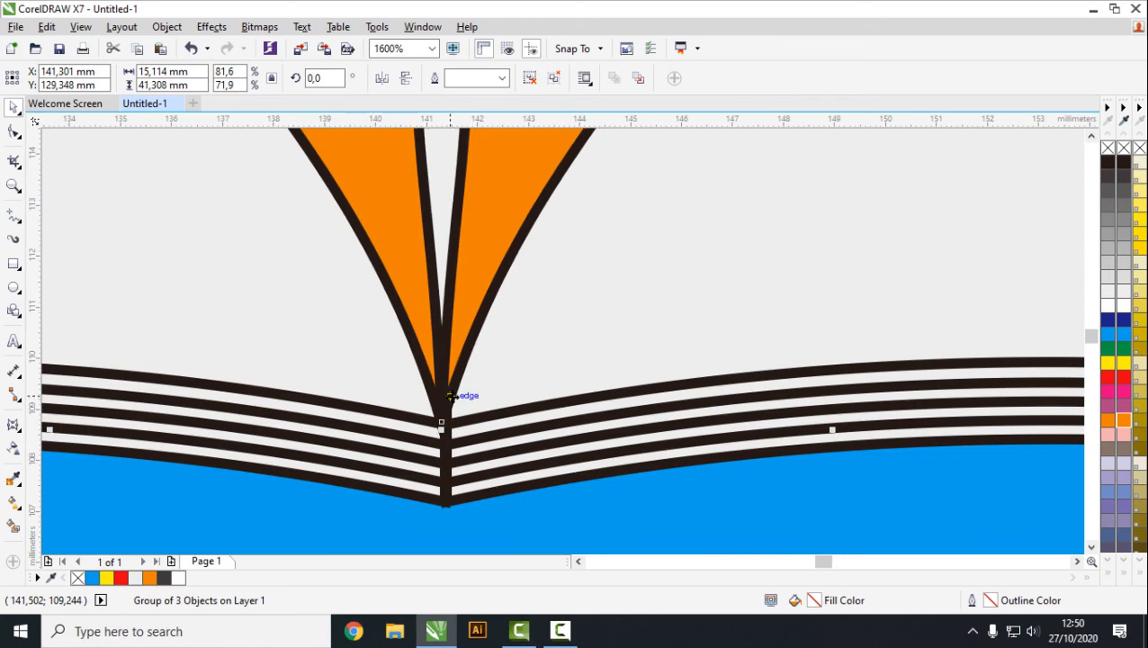
{"action": "scroll", "coordinate": [493, 429], "scroll_direction": "up", "scroll_amount": 2}
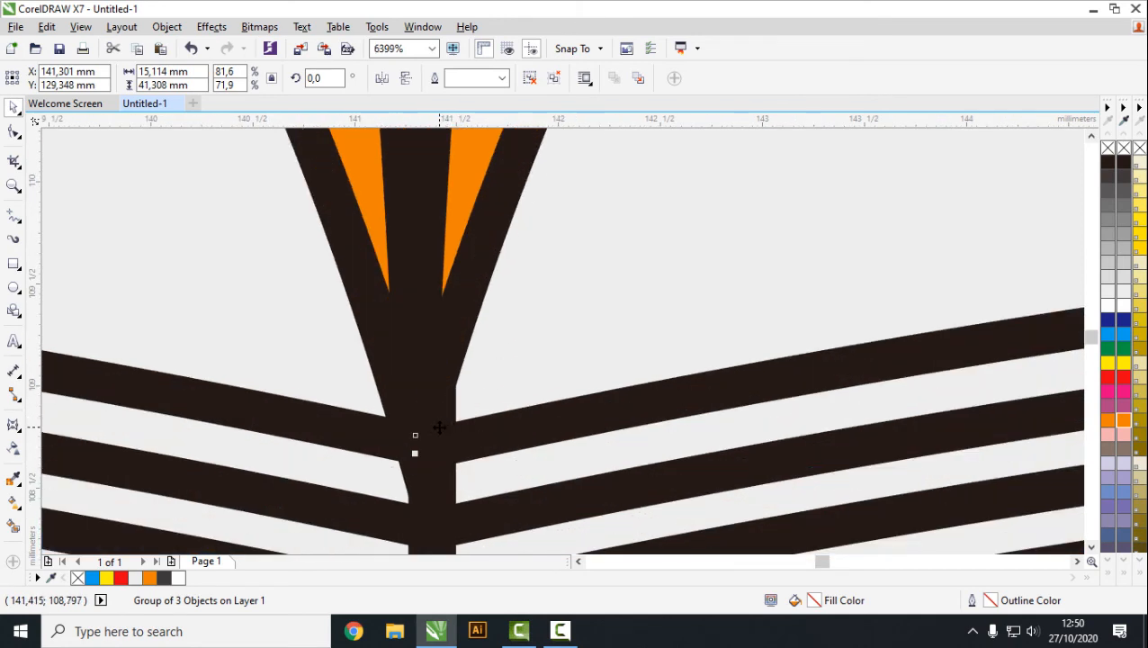
{"action": "key", "text": "Right"}
{"action": "left_click_drag", "start_coordinate": [441, 425], "coordinate": [434, 421]}
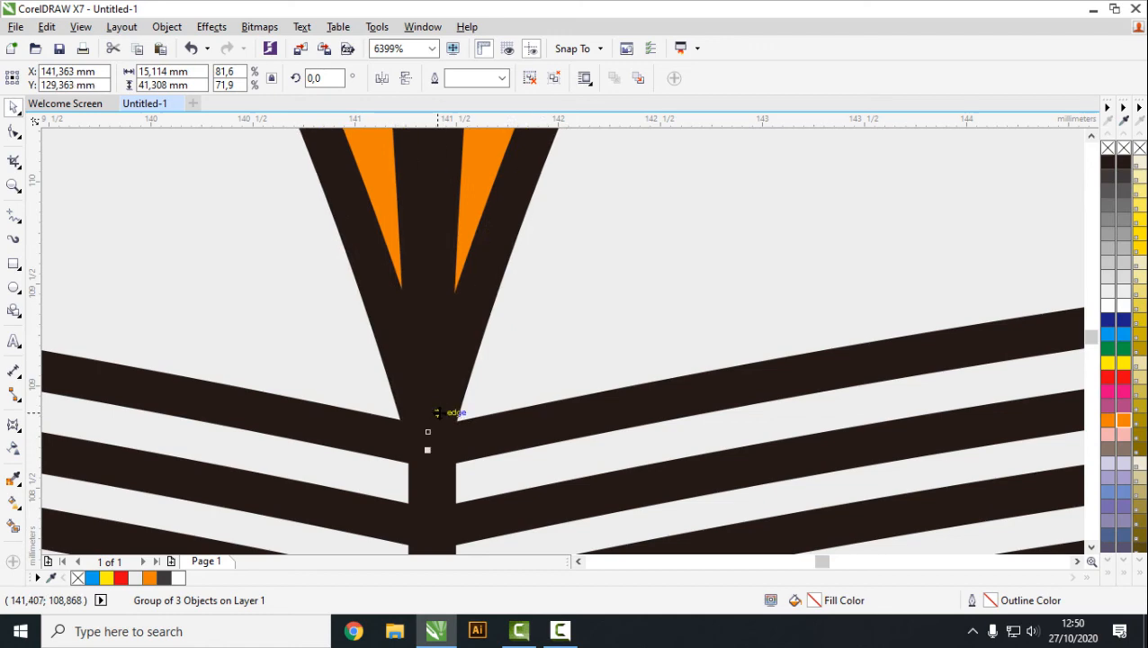
Shrink the pen to about 13.2 by 32.7 mm, lowering its upper end and narrowing it over the flame.
{"action": "scroll", "coordinate": [459, 446], "scroll_direction": "down", "scroll_amount": 6}
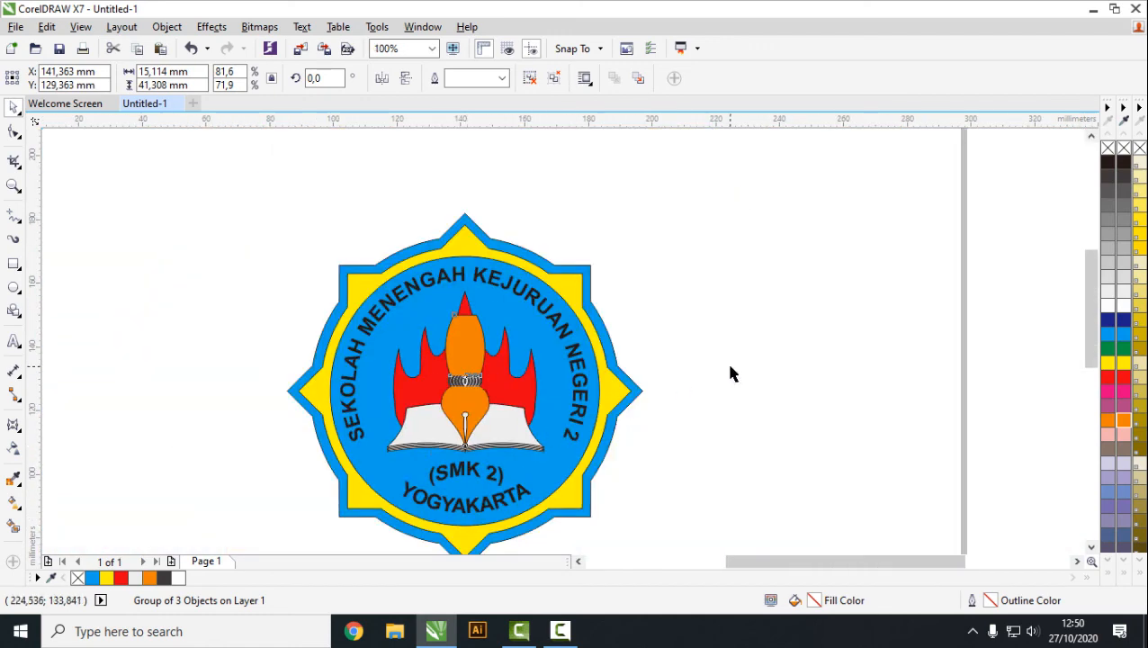
{"action": "scroll", "coordinate": [730, 374], "scroll_direction": "down", "scroll_amount": 1}
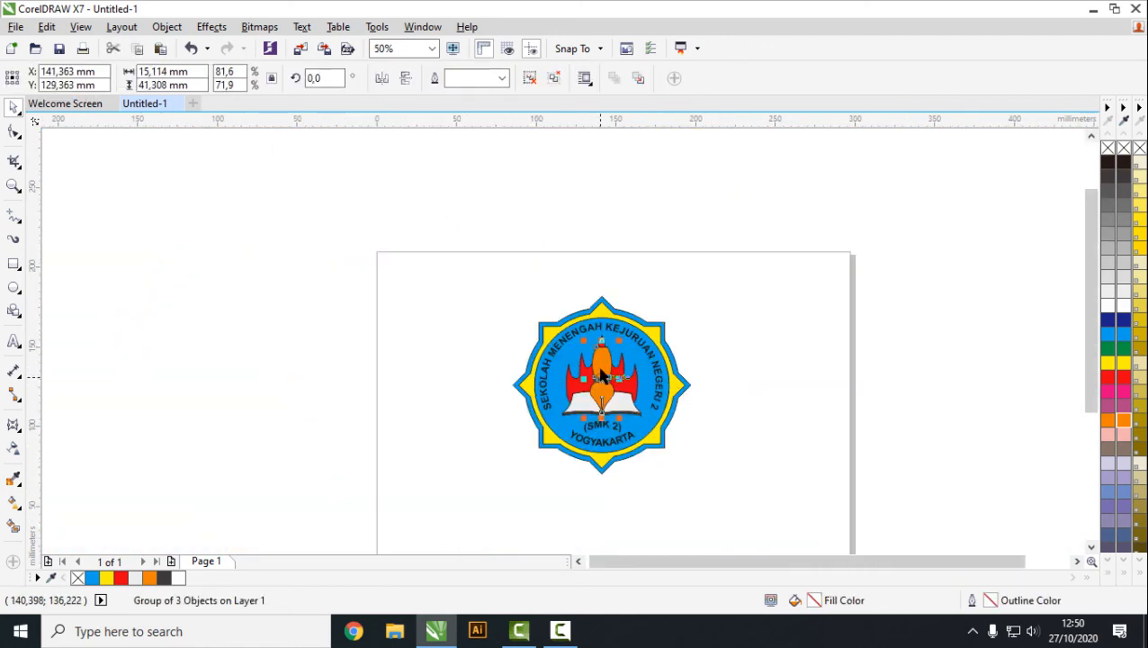
{"action": "scroll", "coordinate": [603, 360], "scroll_direction": "up", "scroll_amount": 2}
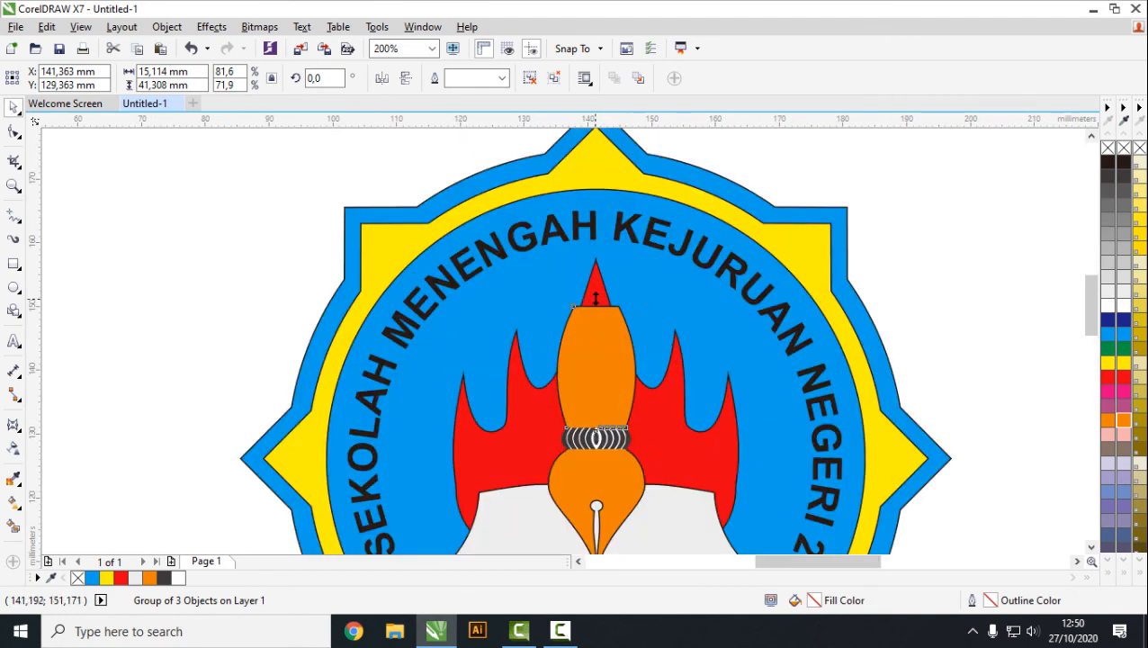
{"action": "left_click_drag", "start_coordinate": [594, 298], "coordinate": [594, 337]}
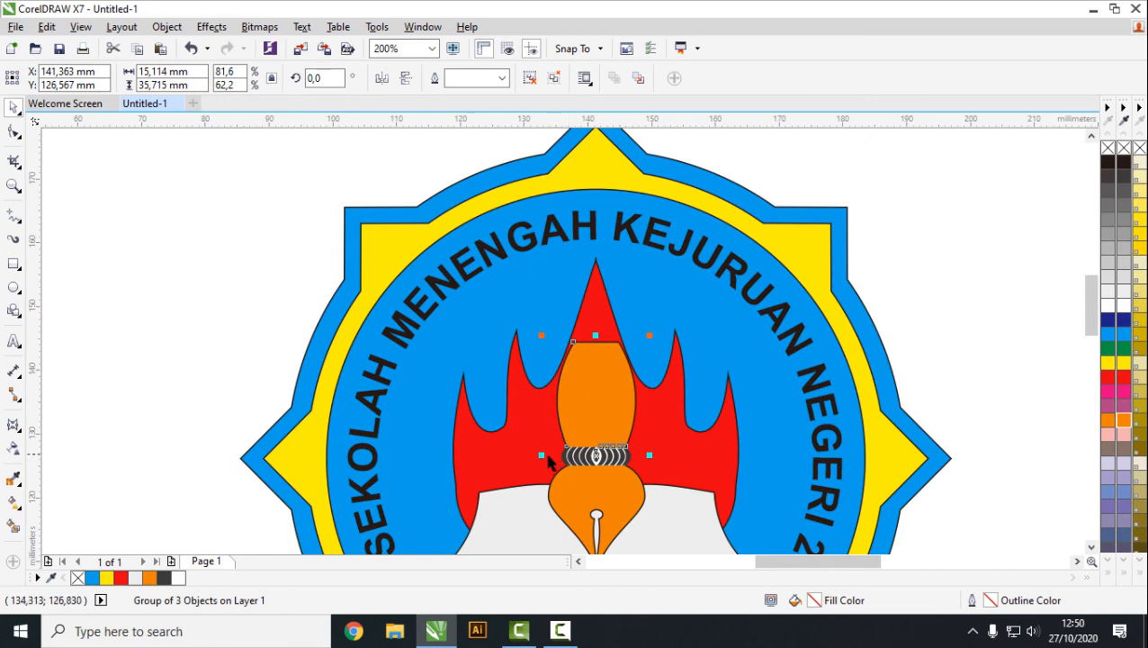
{"action": "left_click_drag", "start_coordinate": [547, 454], "coordinate": [552, 455]}
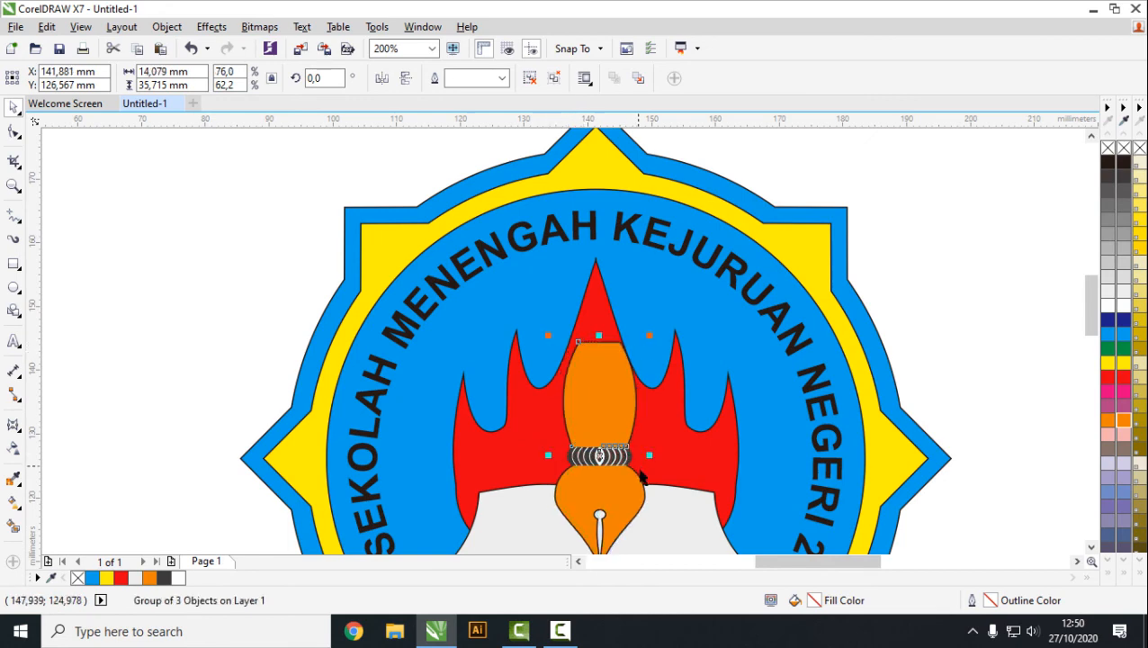
{"action": "scroll", "coordinate": [657, 473], "scroll_direction": "down", "scroll_amount": 1}
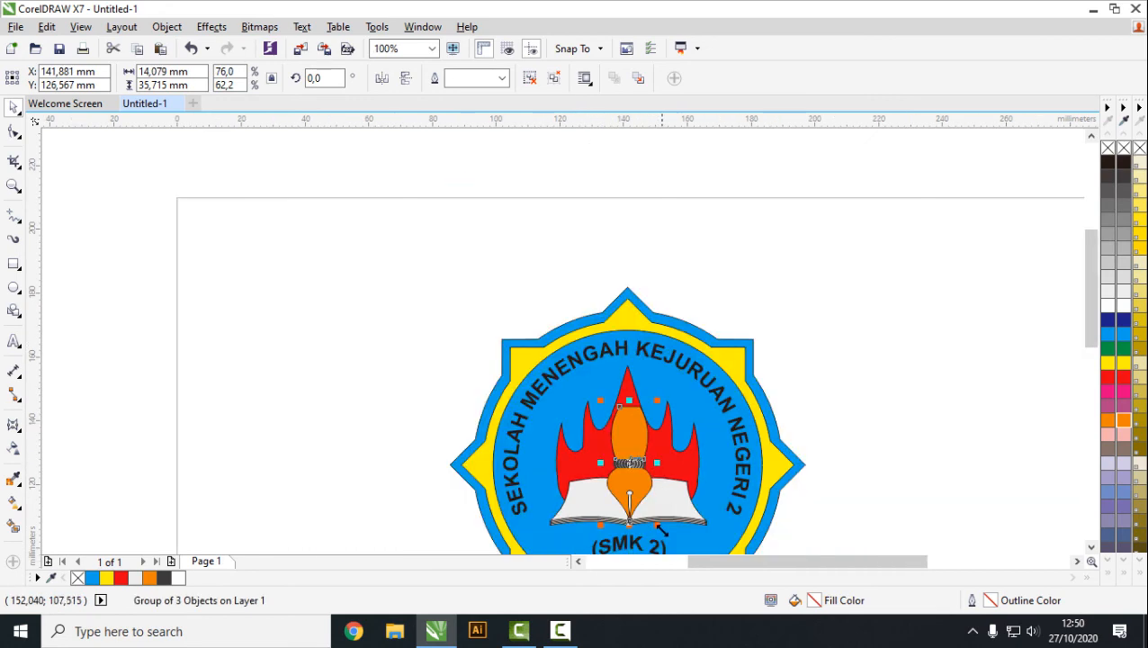
{"action": "scroll", "coordinate": [657, 477], "scroll_direction": "up", "scroll_amount": 2}
{"action": "scroll", "coordinate": [563, 351], "scroll_direction": "down", "scroll_amount": 1}
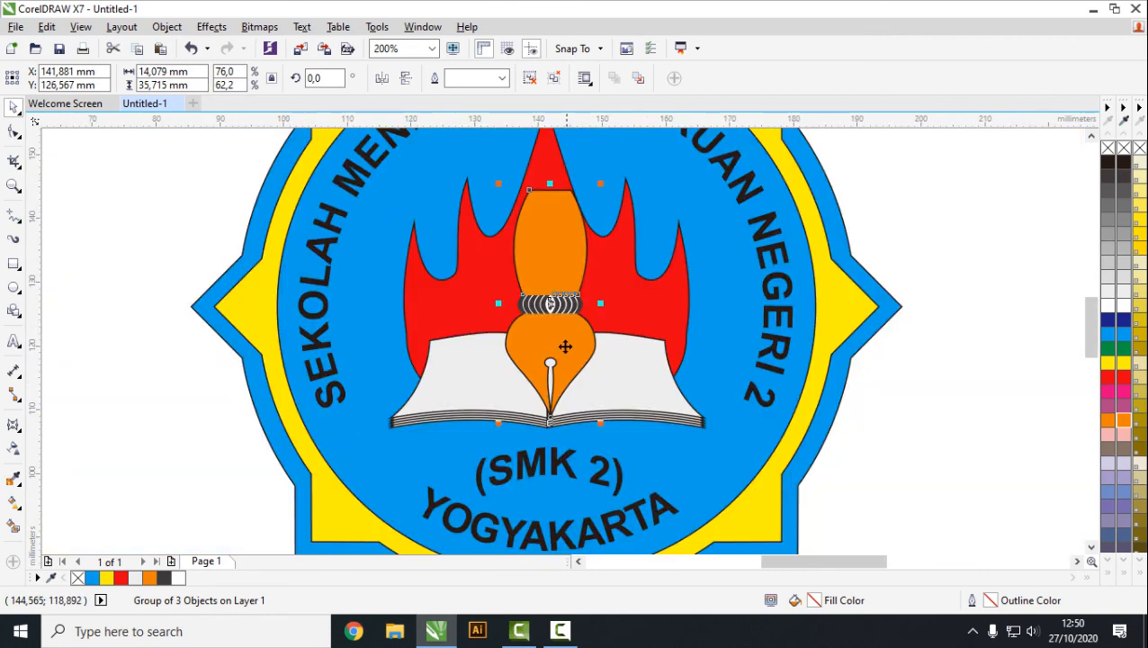
{"action": "left_click_drag", "start_coordinate": [550, 184], "coordinate": [550, 203]}
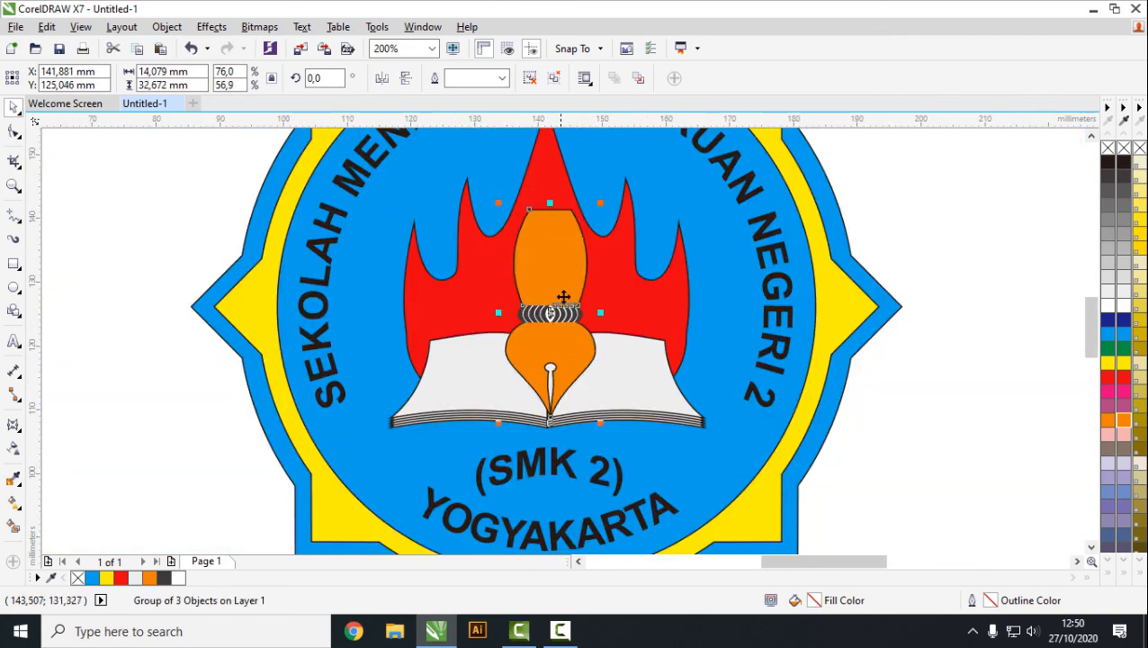
{"action": "left_click_drag", "start_coordinate": [497, 313], "coordinate": [502, 313]}
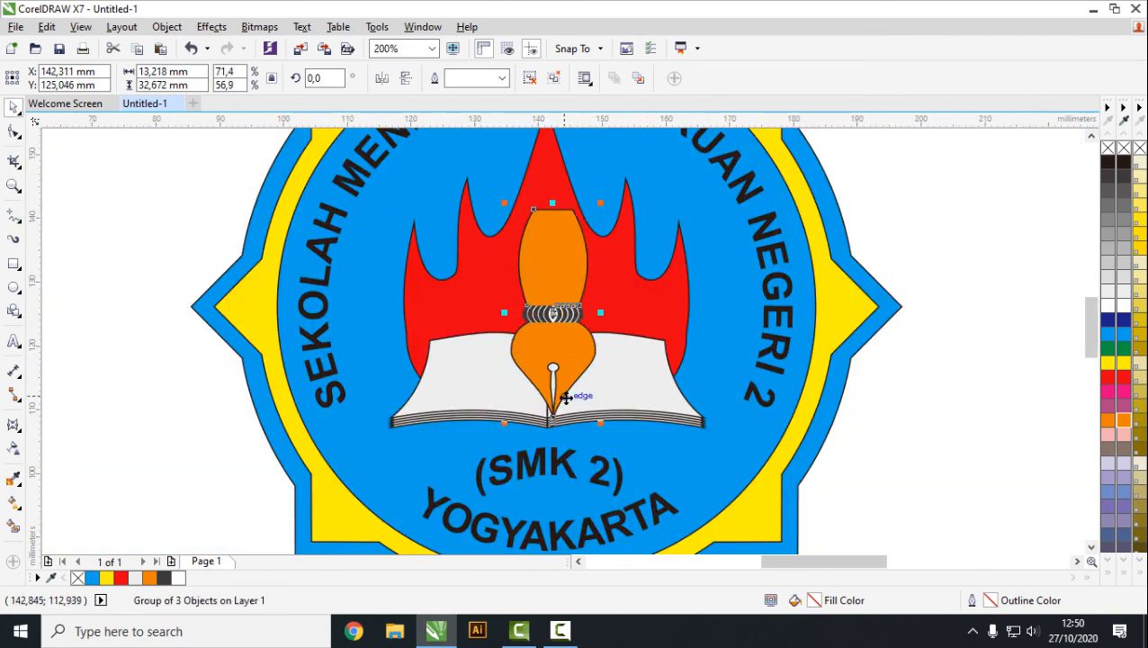
Move the narrowed pen back so its nib tip rests on the book's spine.
{"action": "scroll", "coordinate": [566, 396], "scroll_direction": "up", "scroll_amount": 2}
{"action": "left_click_drag", "start_coordinate": [520, 463], "coordinate": [488, 455]}
{"action": "scroll", "coordinate": [487, 455], "scroll_direction": "down", "scroll_amount": 5}
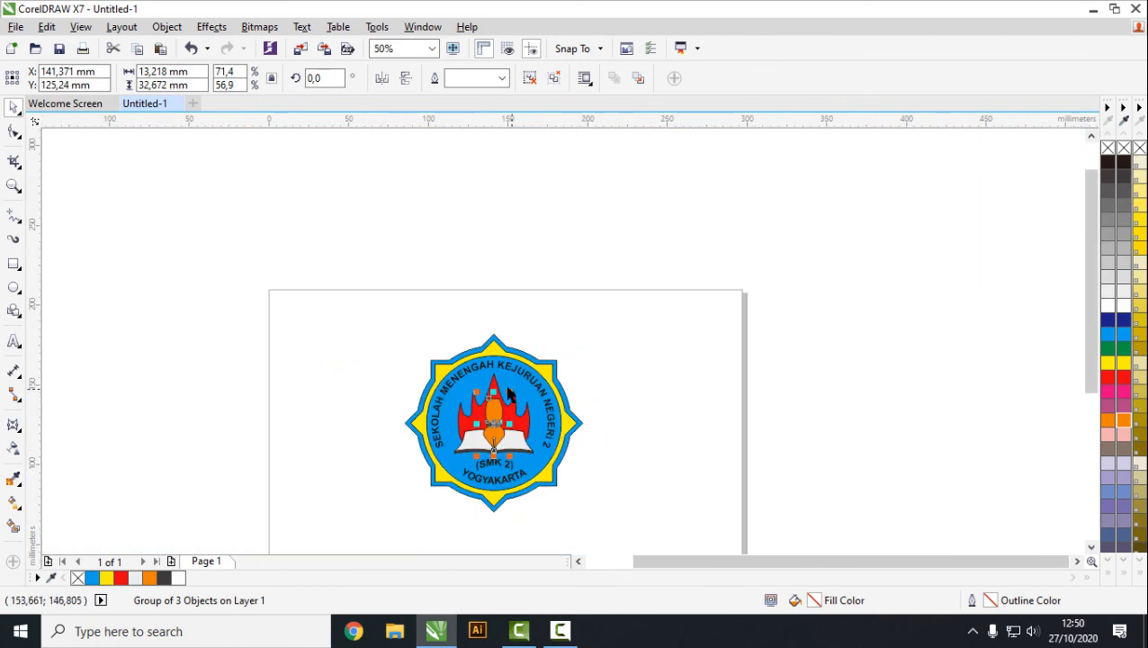
Shorten the flame to about 42 mm tall from its upper edge, leaving more space below the curved lettering.
{"action": "scroll", "coordinate": [508, 436], "scroll_direction": "up", "scroll_amount": 4}
{"action": "left_click", "coordinate": [509, 441]}
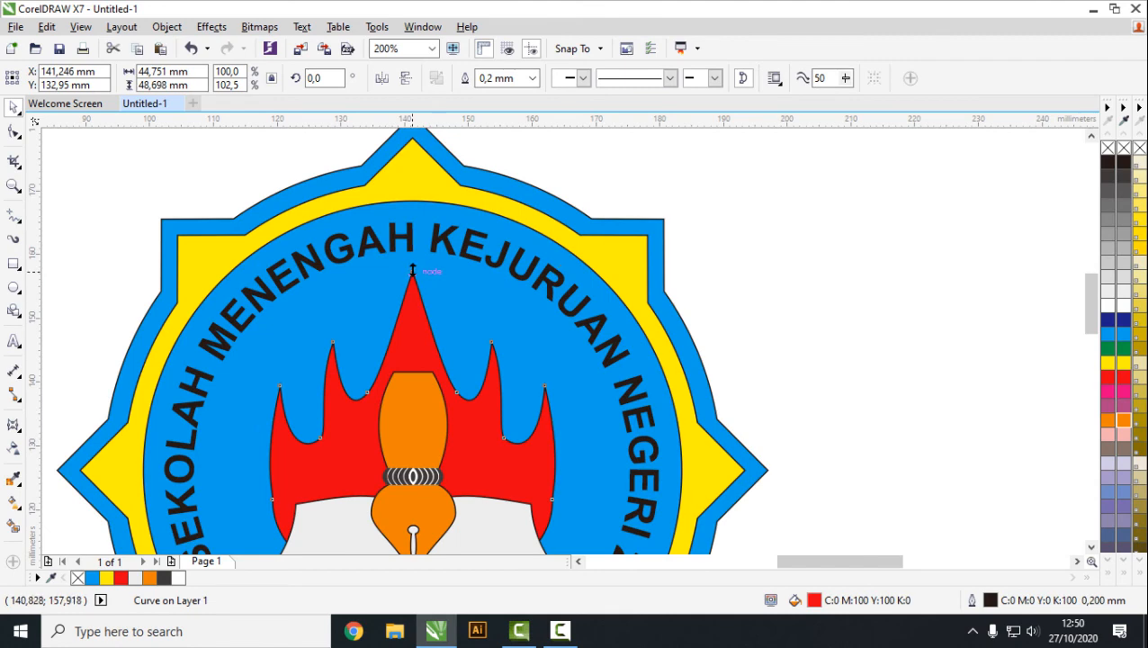
{"action": "left_click_drag", "start_coordinate": [413, 270], "coordinate": [414, 310]}
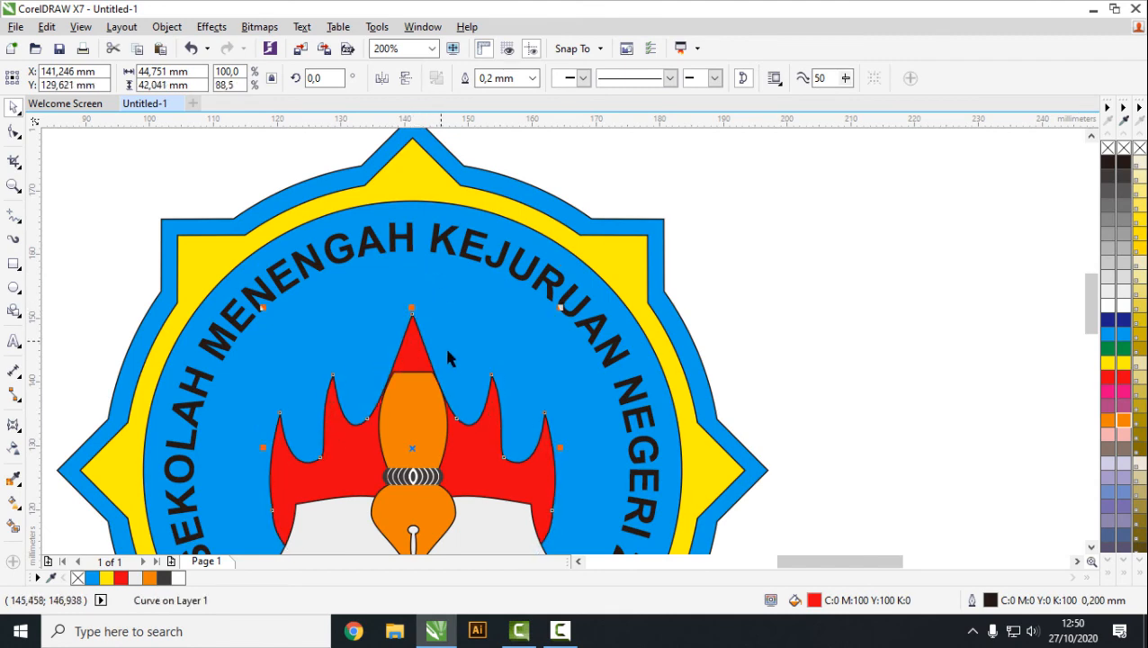
{"action": "scroll", "coordinate": [443, 394], "scroll_direction": "down", "scroll_amount": 1}
{"action": "scroll", "coordinate": [466, 381], "scroll_direction": "up", "scroll_amount": 2}
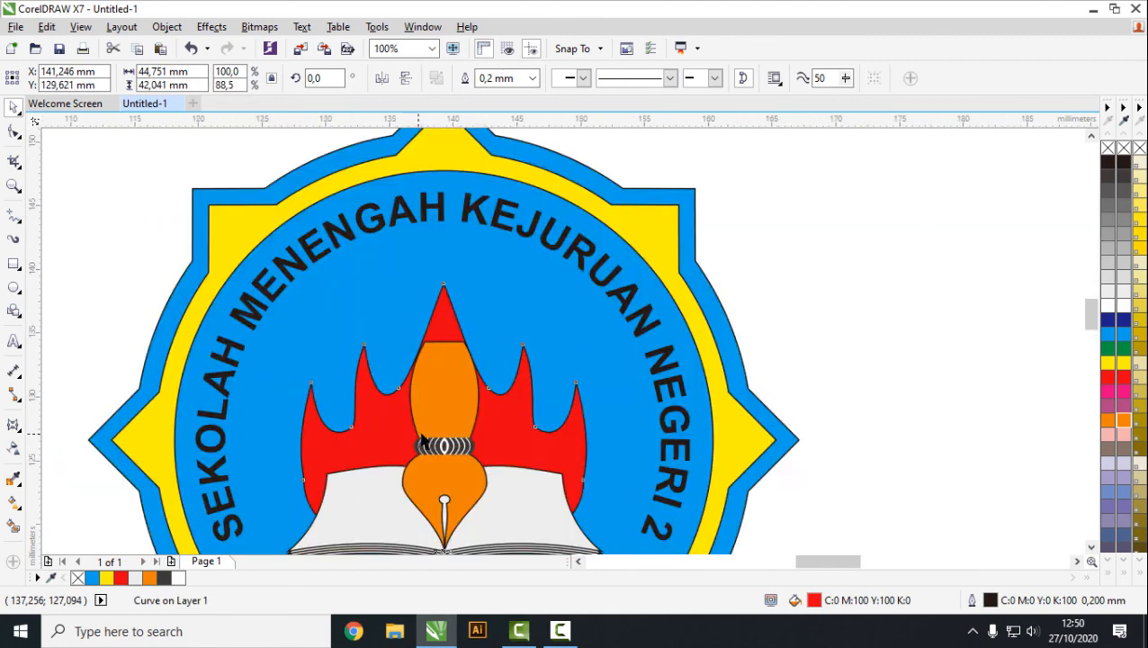
Nudge the pen 0.1 mm left to centre it on the flame's peak.
{"action": "left_click", "coordinate": [466, 377]}
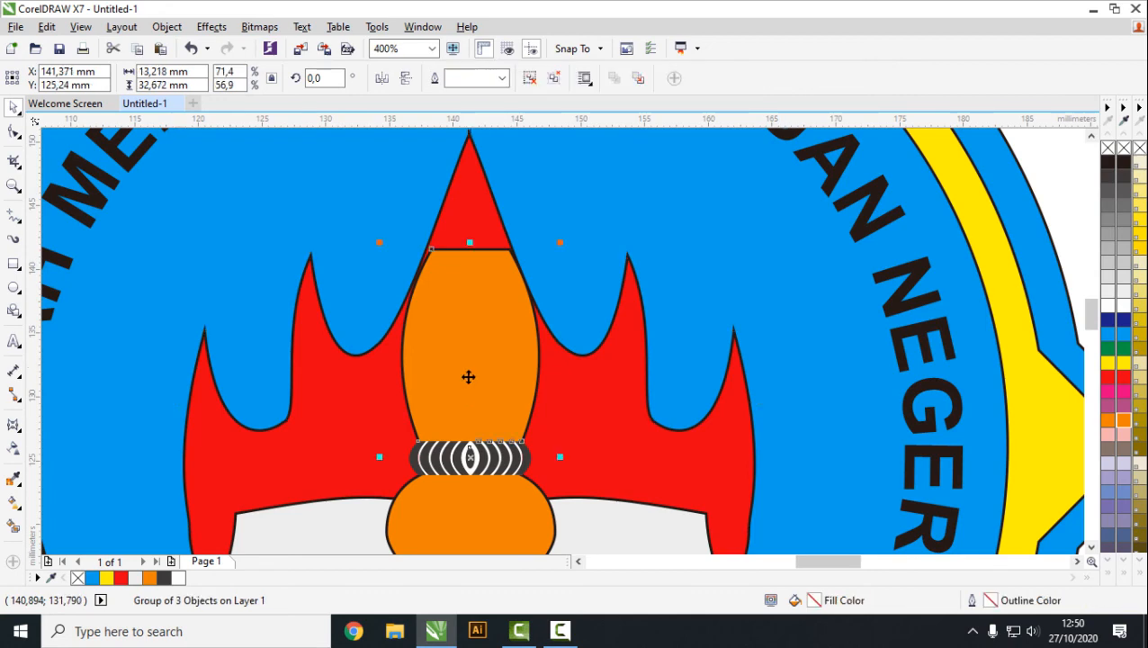
{"action": "scroll", "coordinate": [610, 371], "scroll_direction": "down", "scroll_amount": 3}
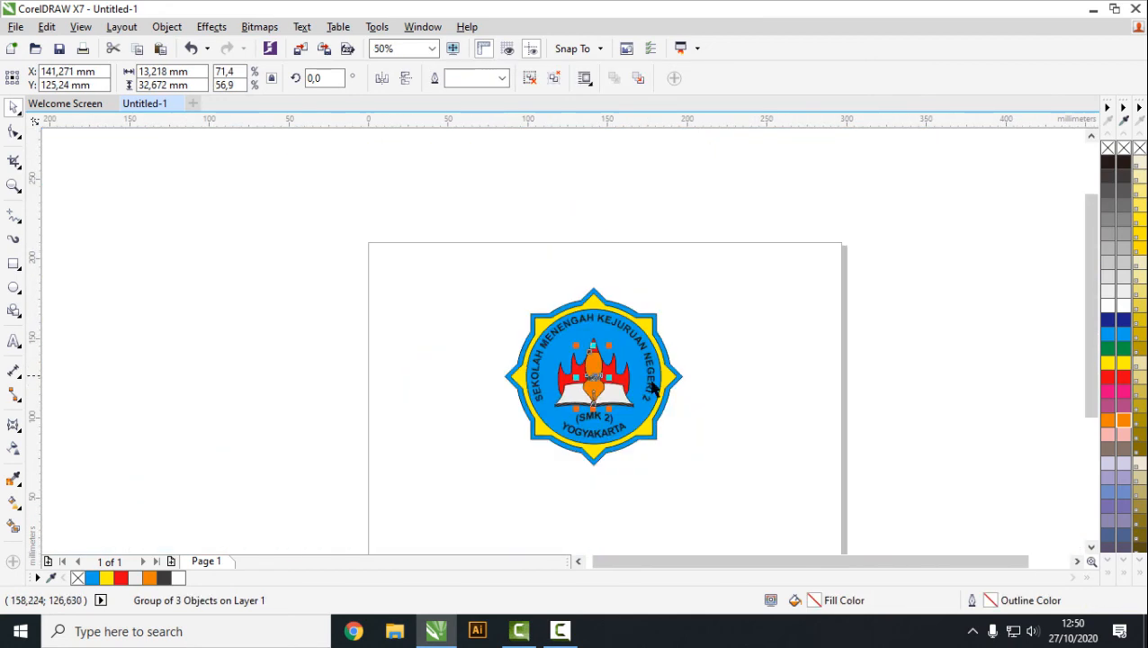
{"action": "left_click", "coordinate": [779, 384]}
Nudge the open book 0.1 mm left so its spine stays under the pen's nib.
{"action": "scroll", "coordinate": [625, 449], "scroll_direction": "up", "scroll_amount": 3}
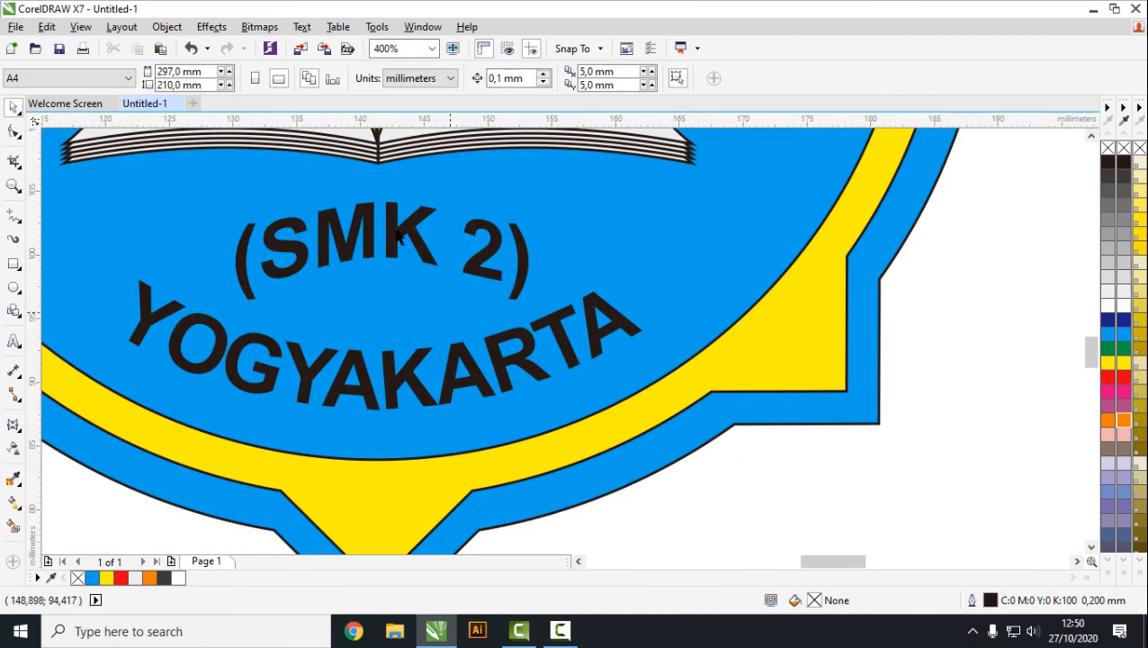
{"action": "scroll", "coordinate": [374, 159], "scroll_direction": "up", "scroll_amount": 1}
{"action": "left_click", "coordinate": [378, 153]}
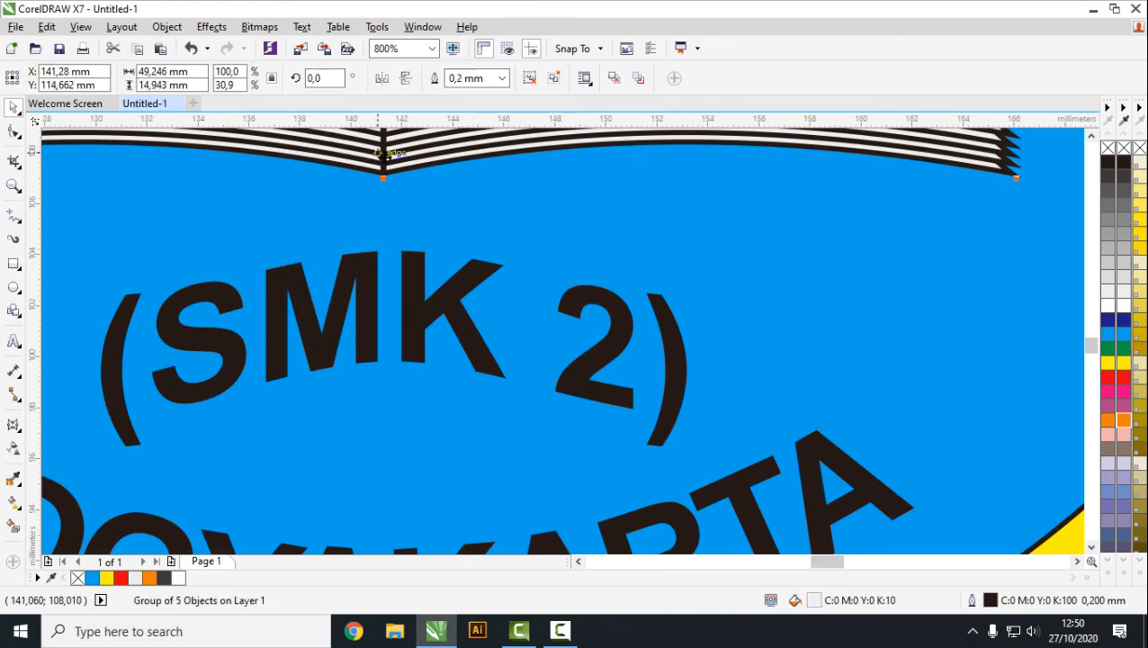
{"action": "scroll", "coordinate": [574, 225], "scroll_direction": "down", "scroll_amount": 3}
{"action": "left_click", "coordinate": [775, 254]}
Open the Bevel effect settings with the whole emblem in view.
{"action": "scroll", "coordinate": [781, 260], "scroll_direction": "down", "scroll_amount": 1}
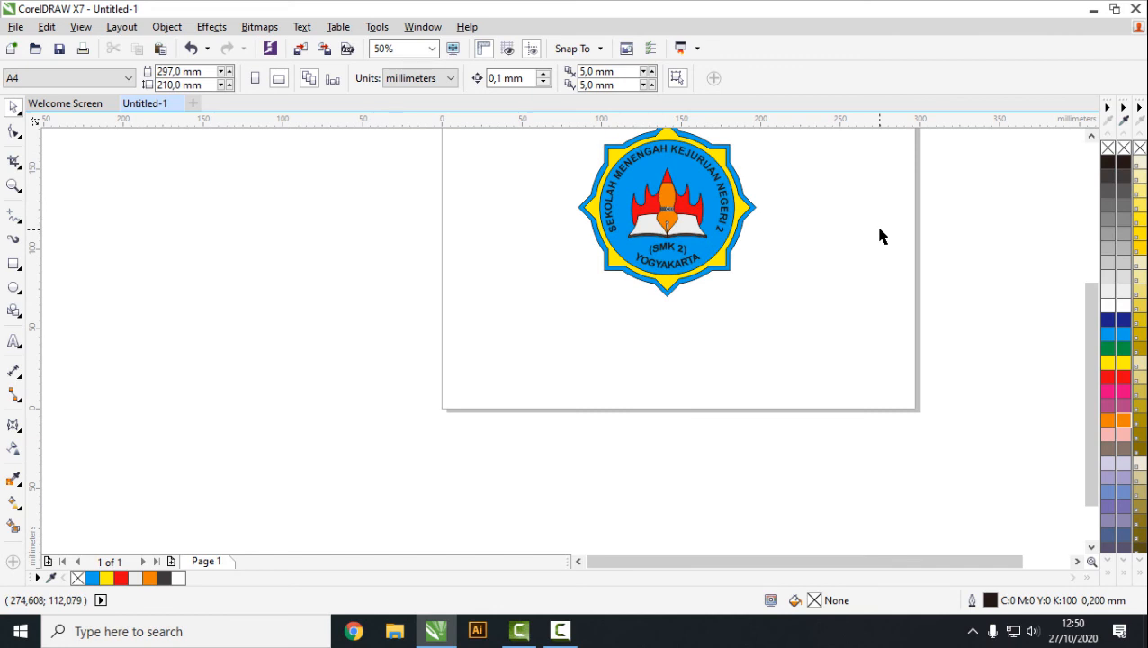
{"action": "key", "text": "F4"}
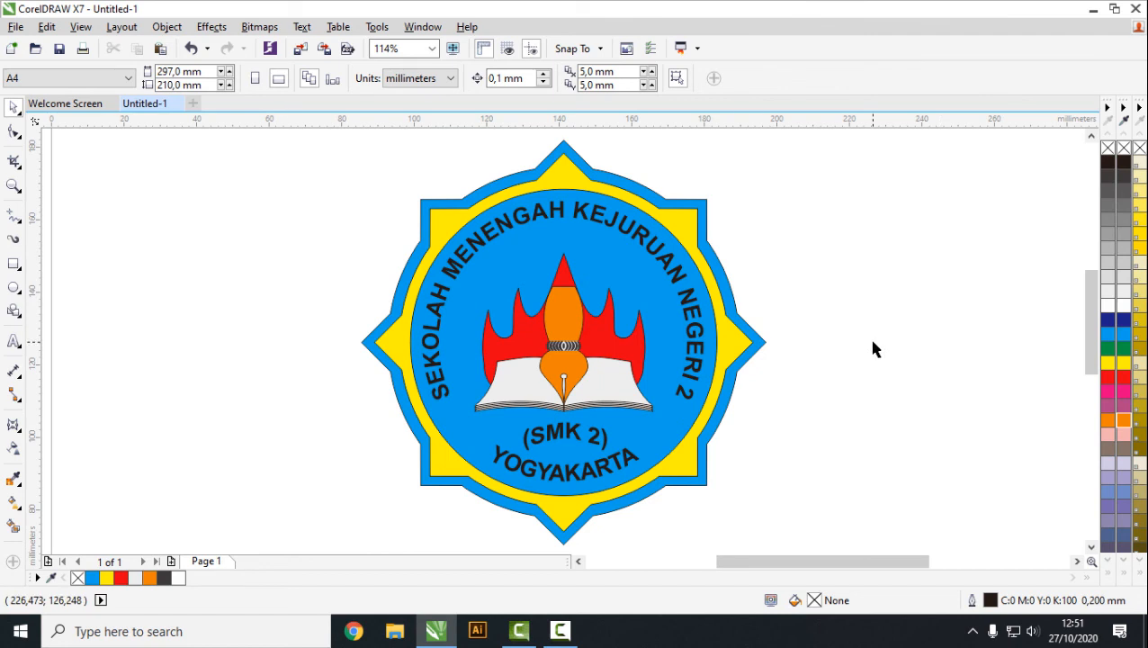
{"action": "left_click", "coordinate": [423, 27]}
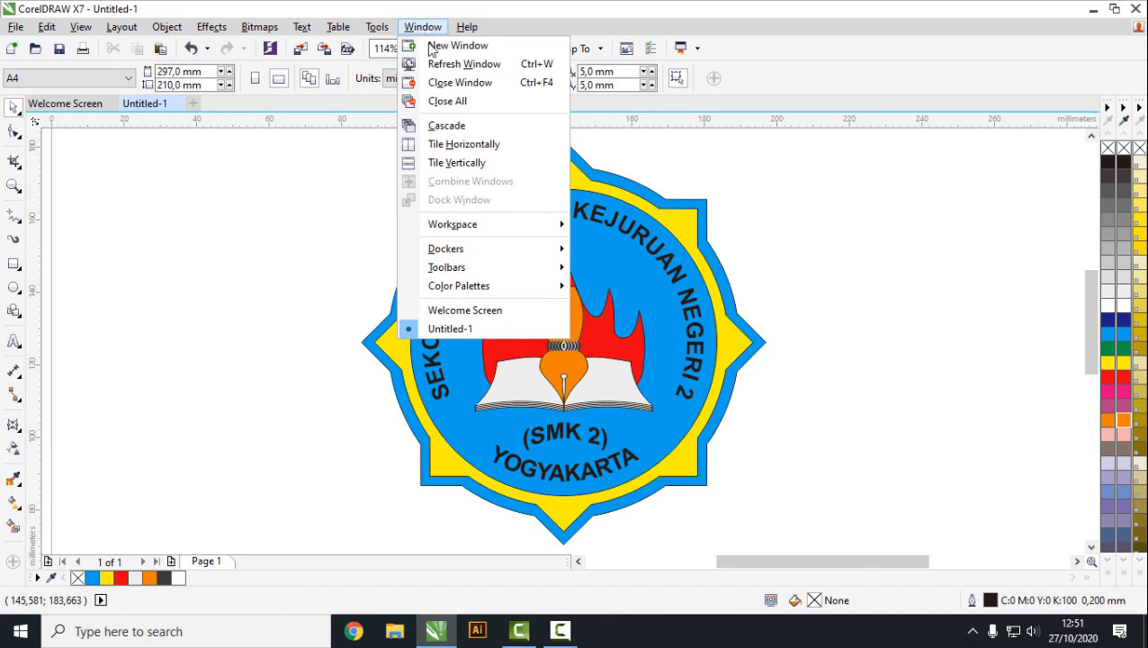
{"action": "mouse_move", "coordinate": [450, 249]}
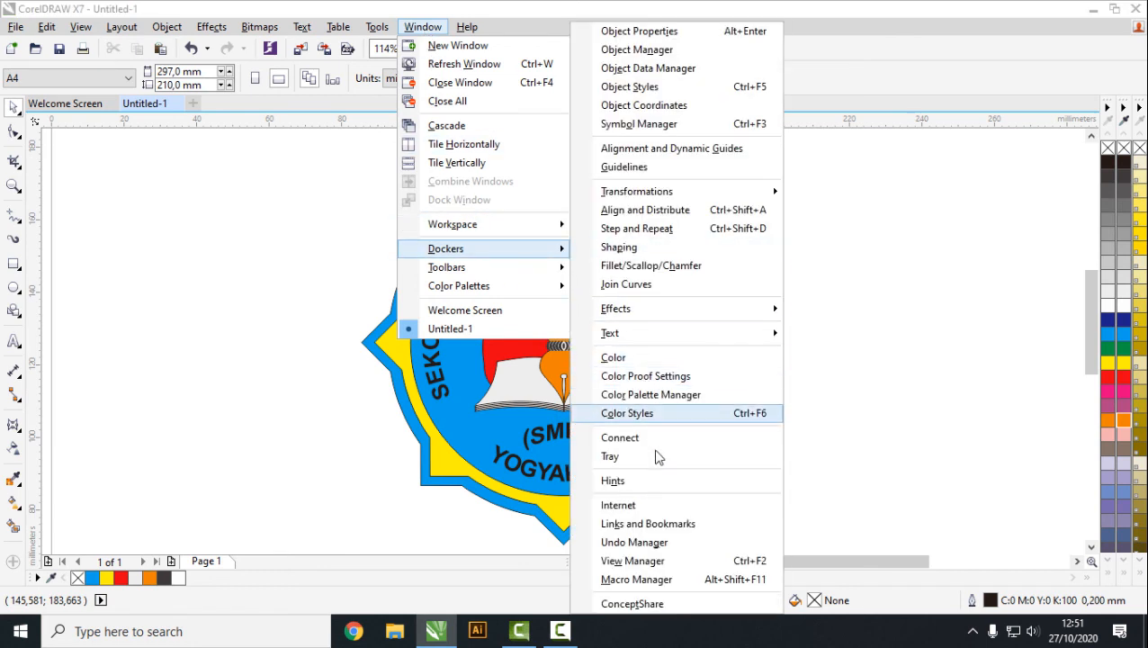
{"action": "mouse_move", "coordinate": [668, 308]}
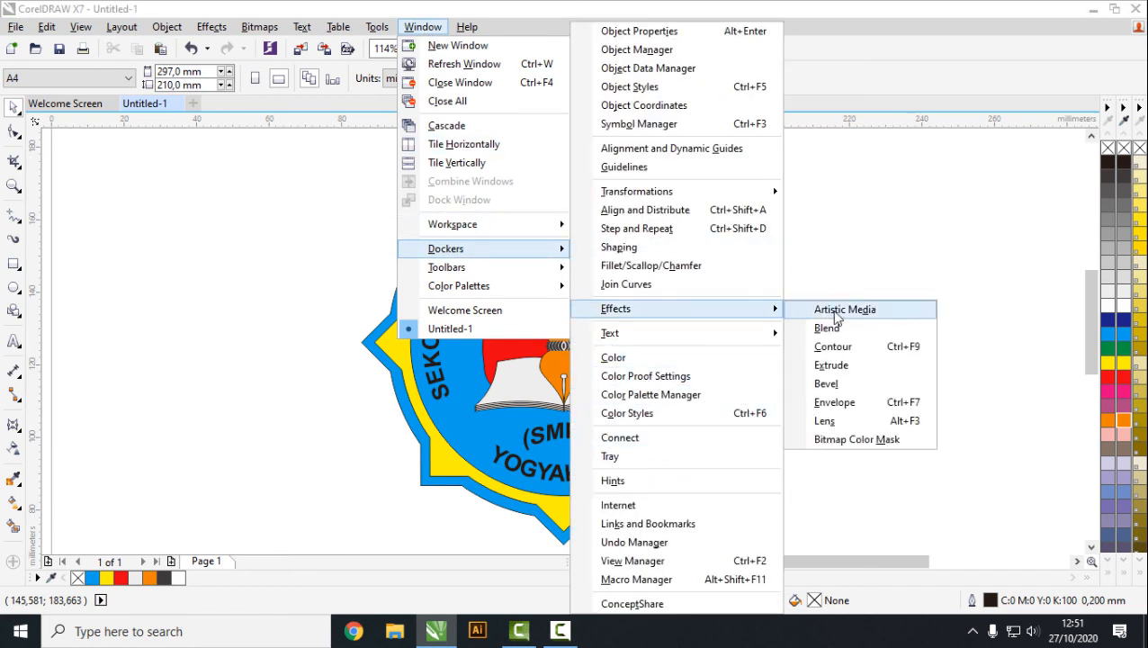
{"action": "left_click", "coordinate": [826, 385]}
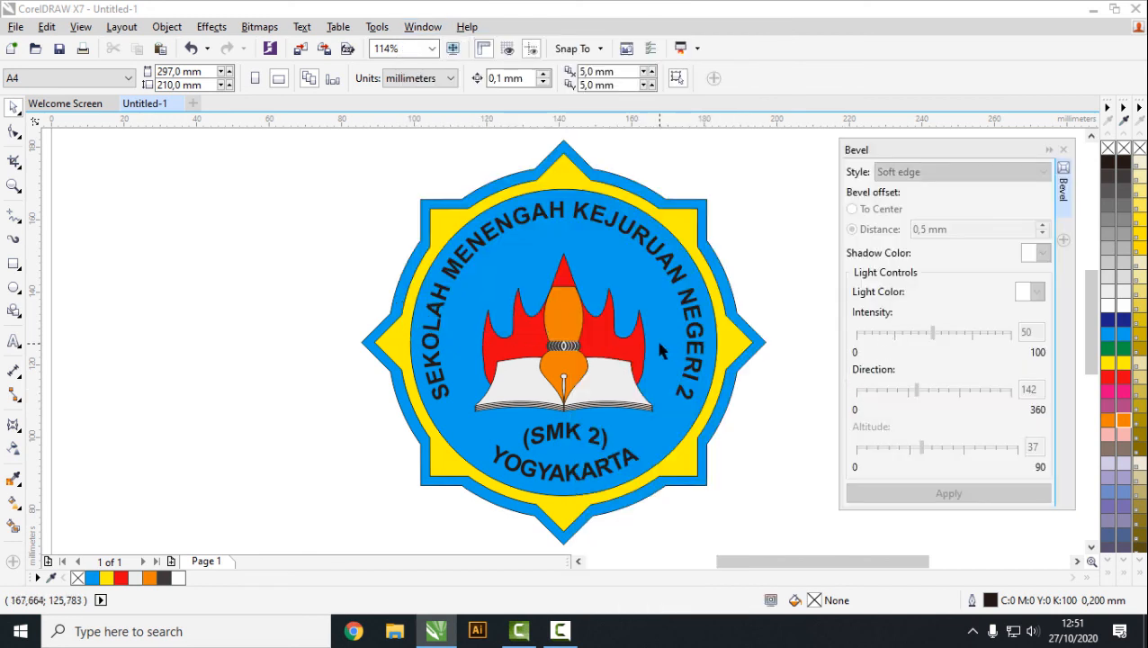
Try a 0.5 mm Soft edge bevel with light intensity 50 on the red flame, and undo it.
{"action": "left_click", "coordinate": [641, 359]}
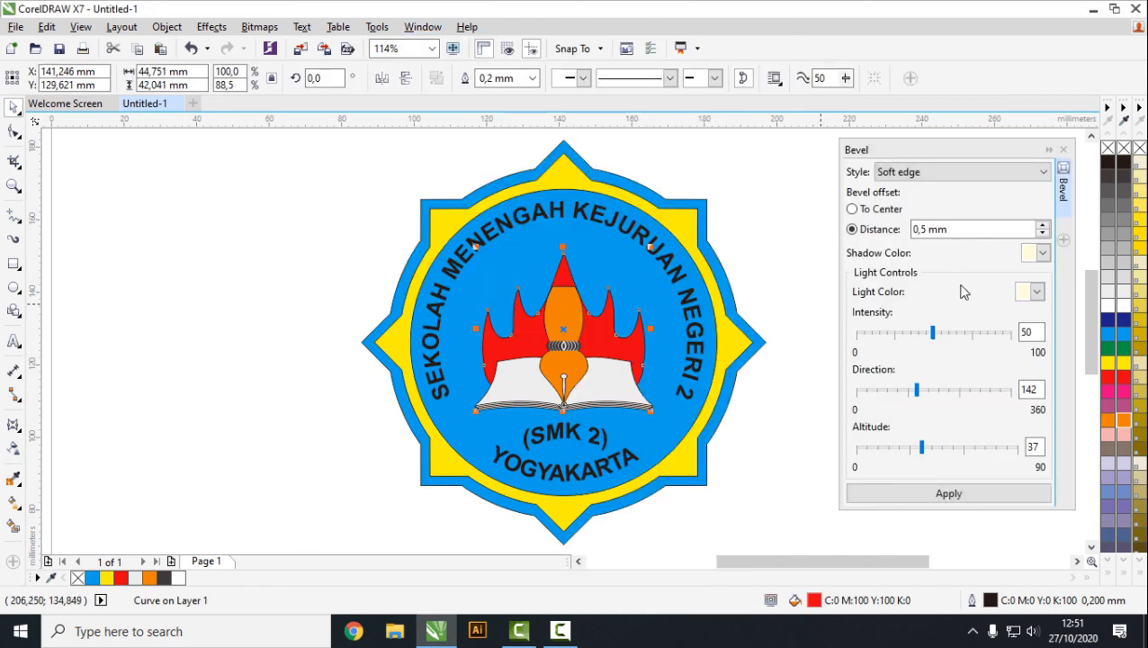
{"action": "left_click", "coordinate": [949, 494]}
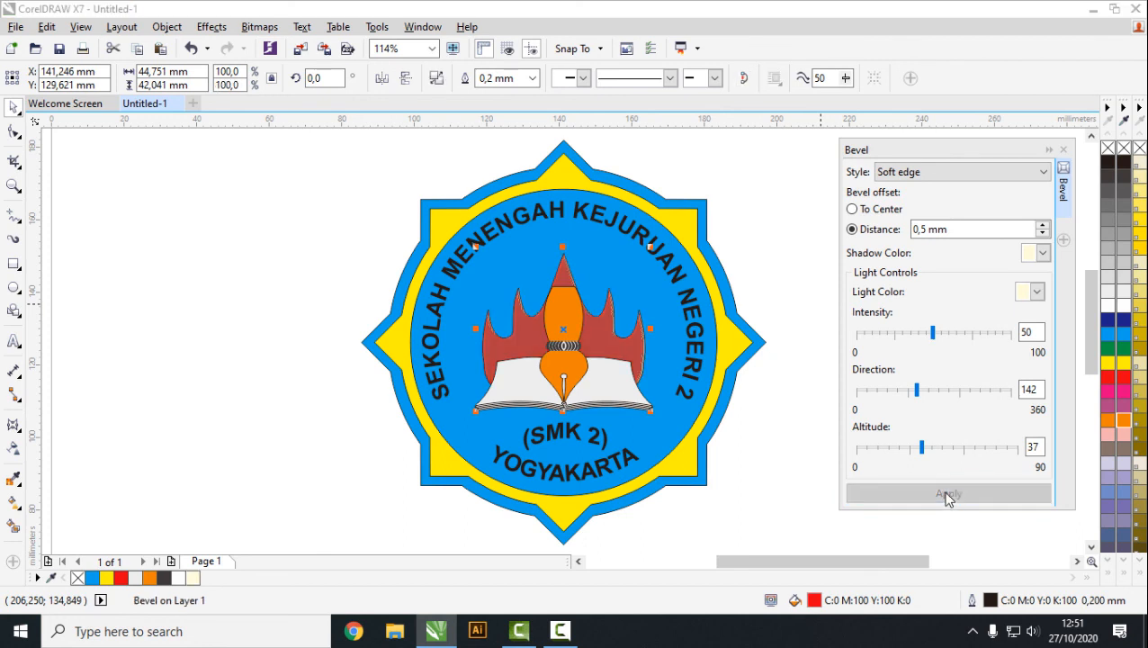
{"action": "key", "text": "ctrl+z"}
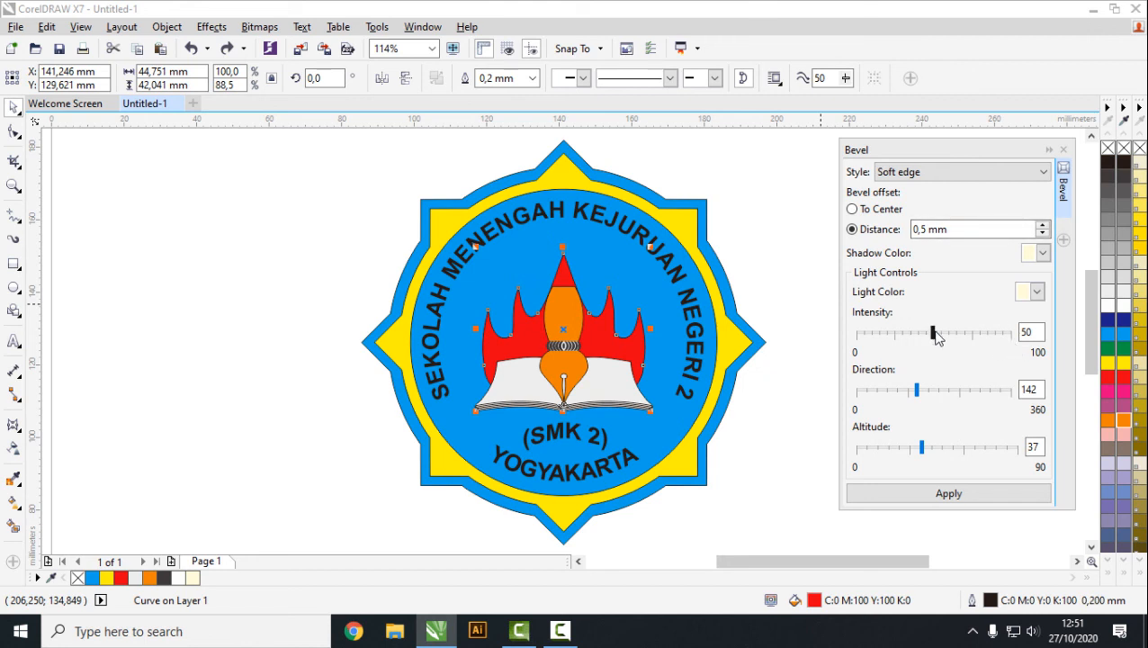
Apply a Soft edge bevel to the red flame with light intensity 100 and a crimson light colour.
{"action": "left_click_drag", "start_coordinate": [934, 333], "coordinate": [1011, 333]}
{"action": "left_click", "coordinate": [955, 493]}
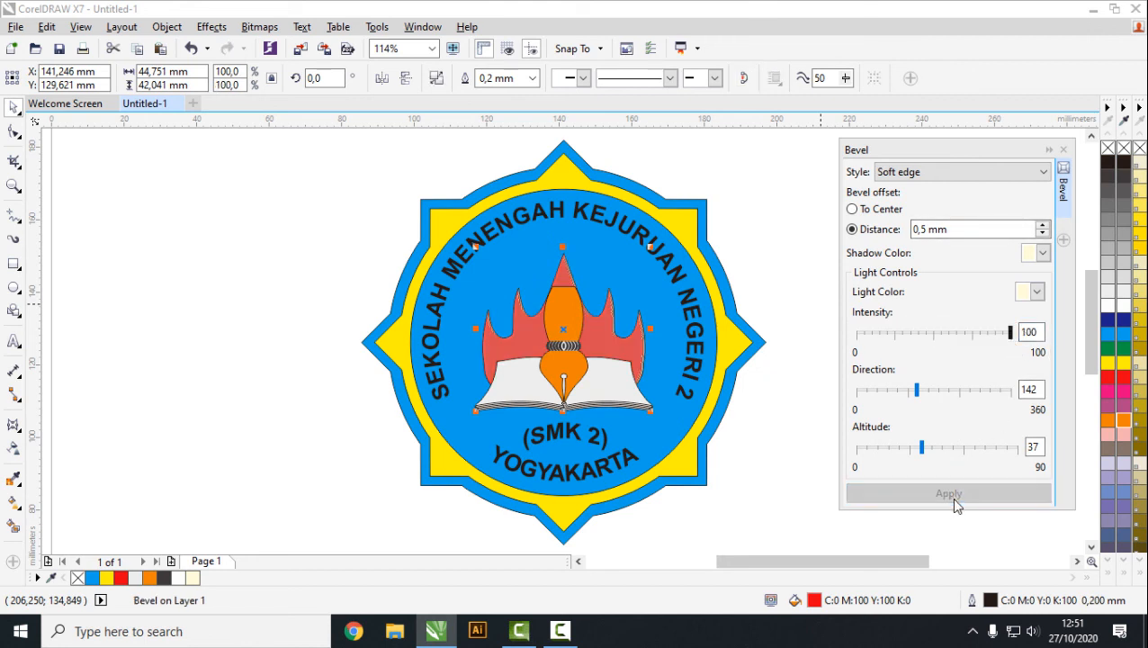
{"action": "key", "text": "ctrl+z"}
{"action": "left_click", "coordinate": [1036, 291]}
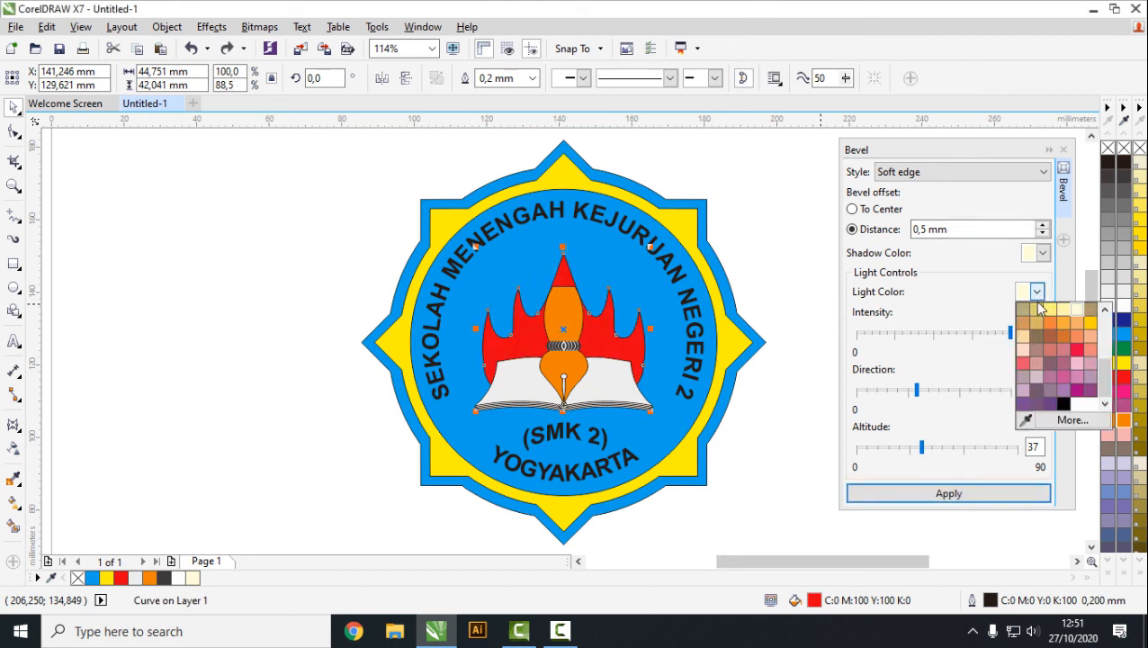
{"action": "left_click", "coordinate": [1078, 361]}
{"action": "left_click", "coordinate": [967, 494]}
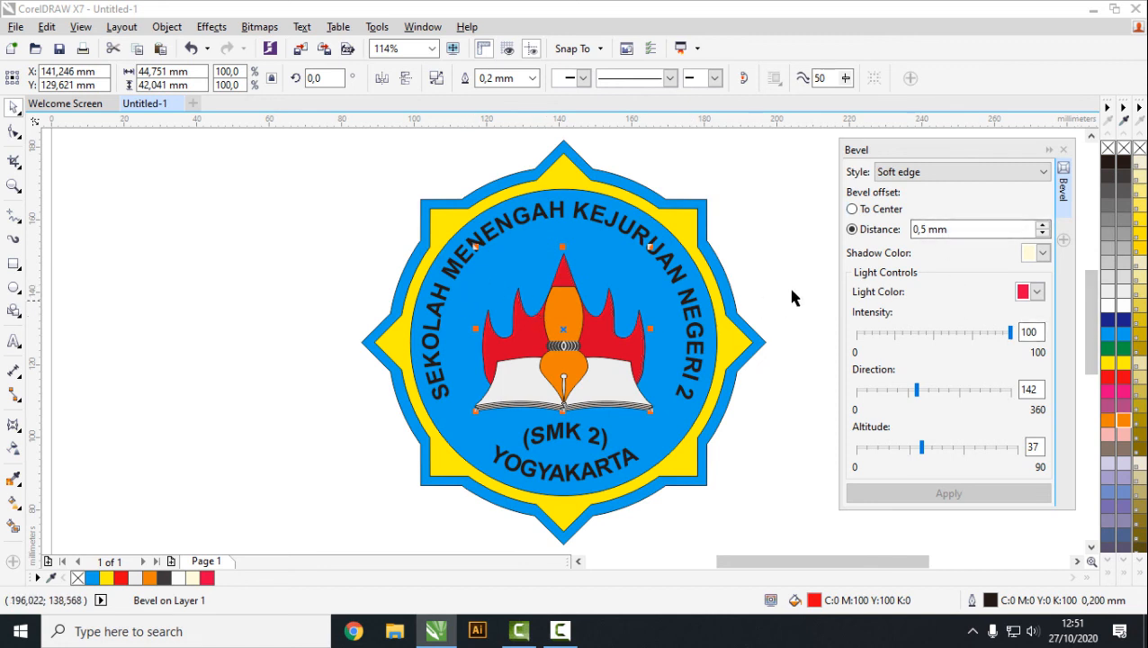
Try the Emboss style on the flame's bevel and return it to Soft edge.
{"action": "left_click", "coordinate": [948, 174]}
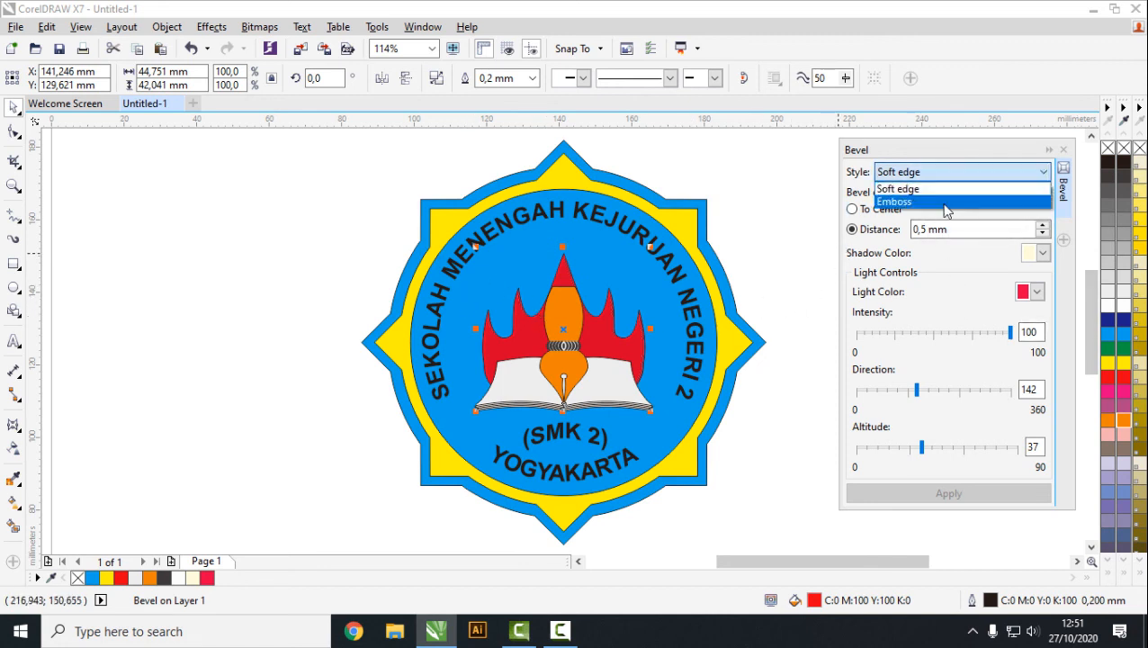
{"action": "left_click", "coordinate": [945, 201]}
{"action": "left_click", "coordinate": [948, 491]}
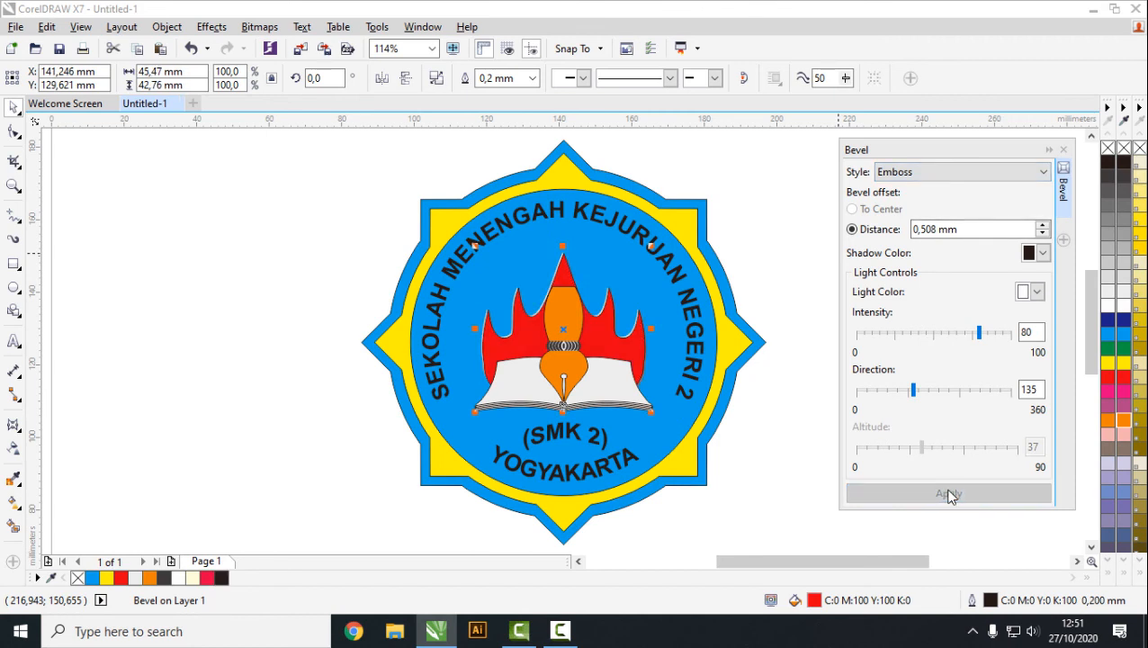
{"action": "left_click", "coordinate": [961, 225]}
{"action": "left_click", "coordinate": [963, 190]}
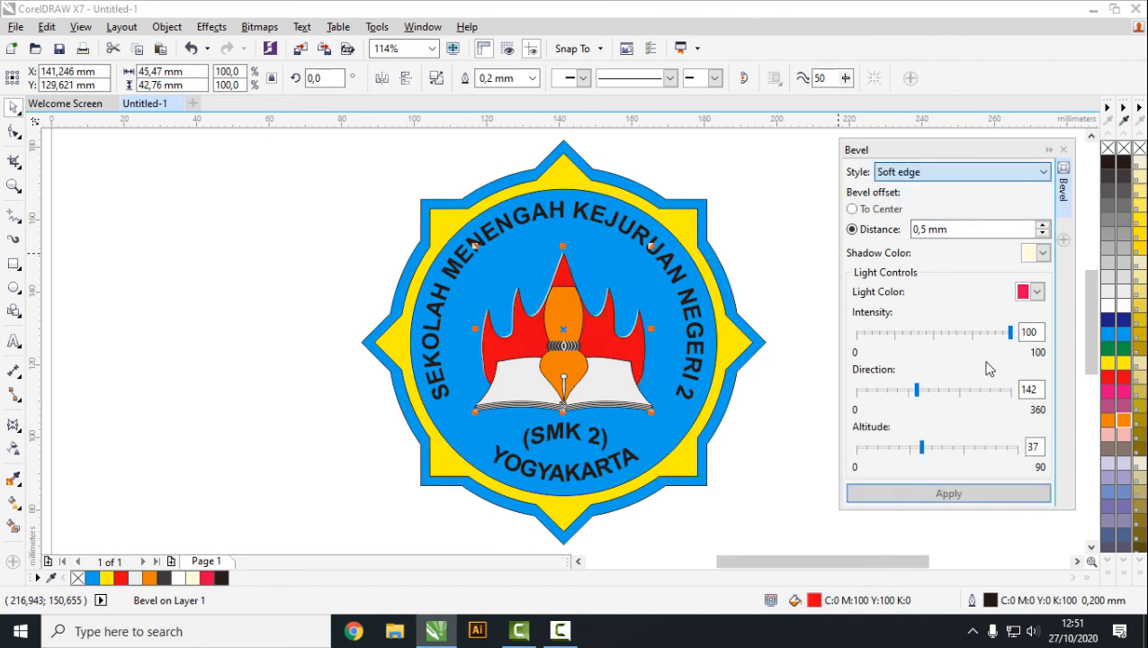
{"action": "left_click", "coordinate": [959, 492]}
{"action": "left_click", "coordinate": [776, 229]}
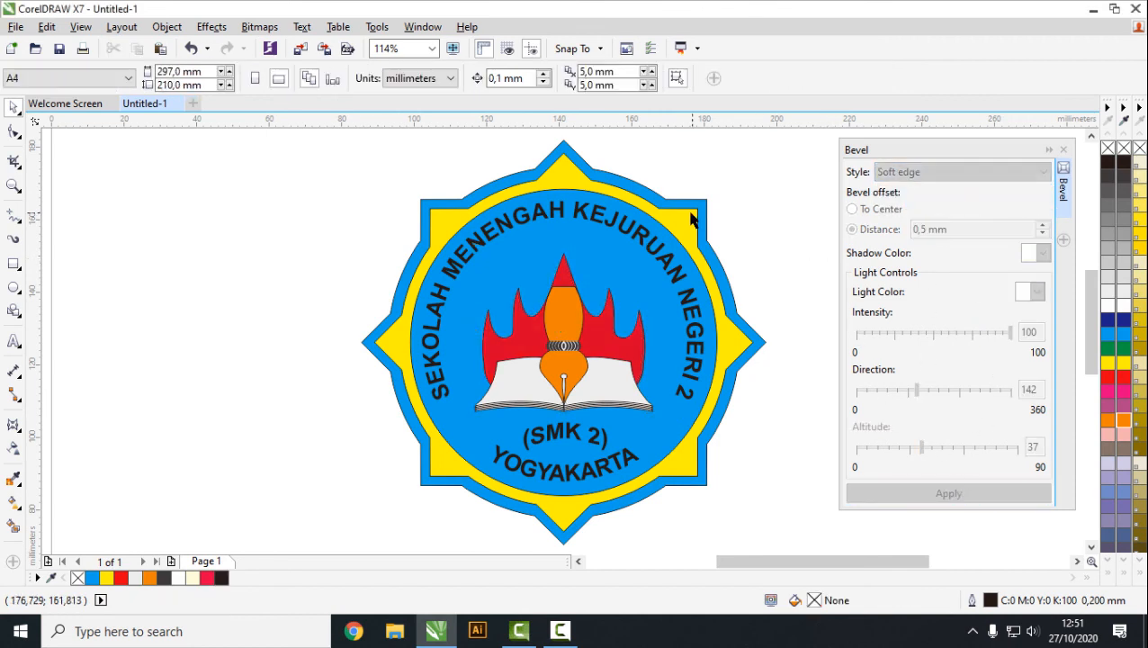
Apply a 0.5 mm Soft edge bevel with a pale cream light colour to the yellow star frame.
{"action": "left_click", "coordinate": [720, 208]}
{"action": "left_click", "coordinate": [1038, 293]}
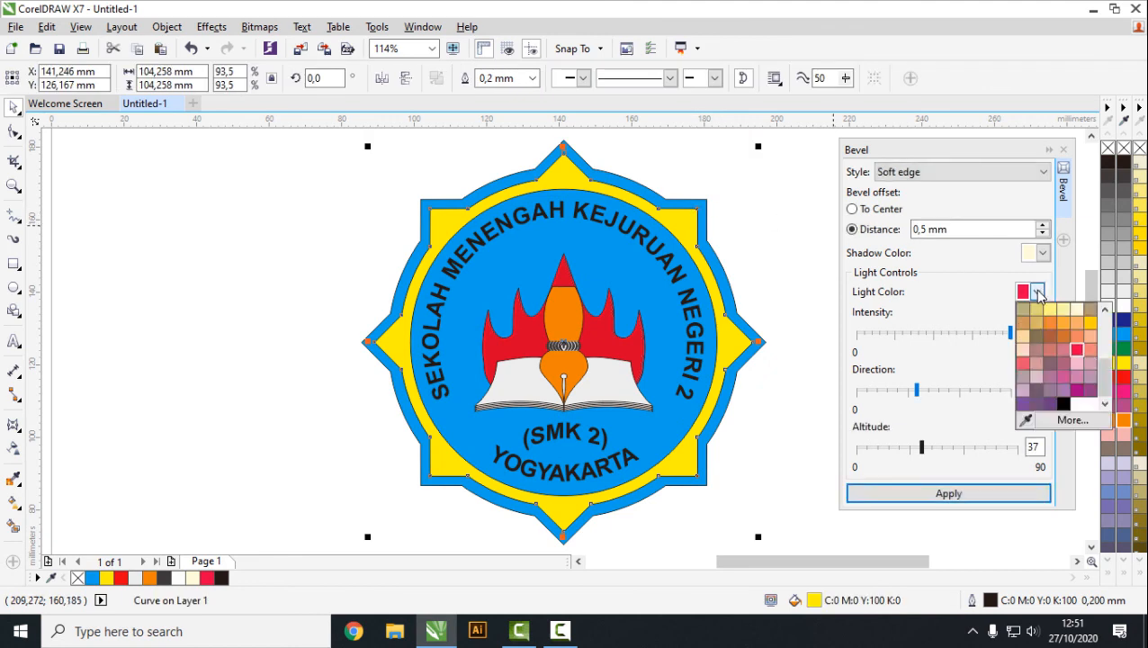
{"action": "left_click", "coordinate": [1078, 311]}
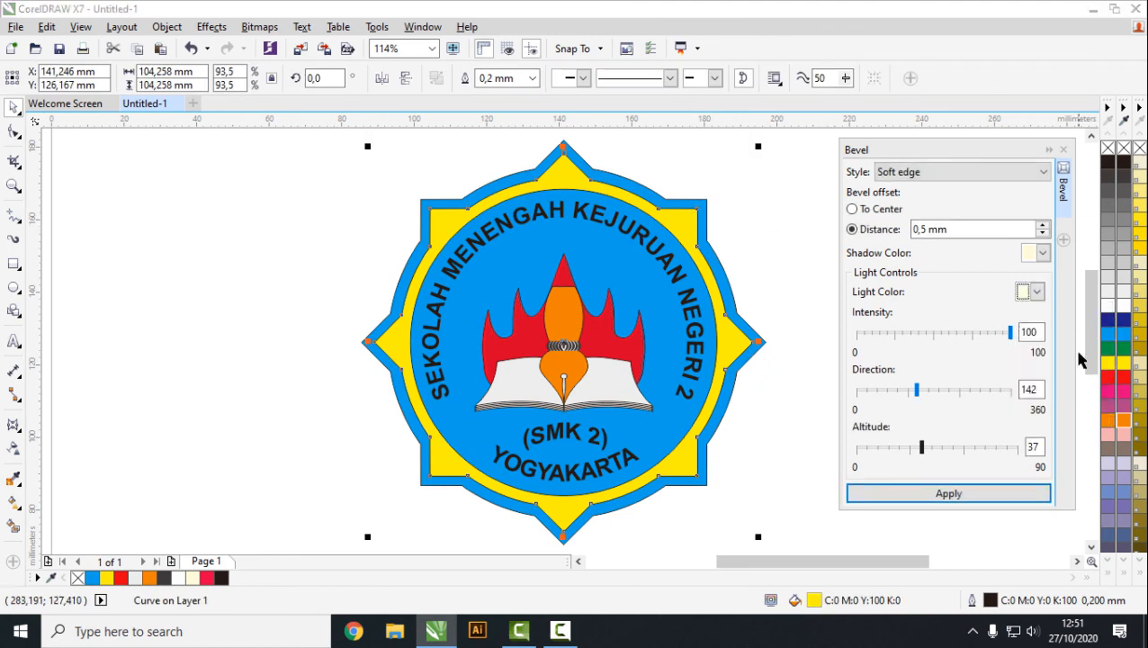
{"action": "left_click", "coordinate": [987, 494]}
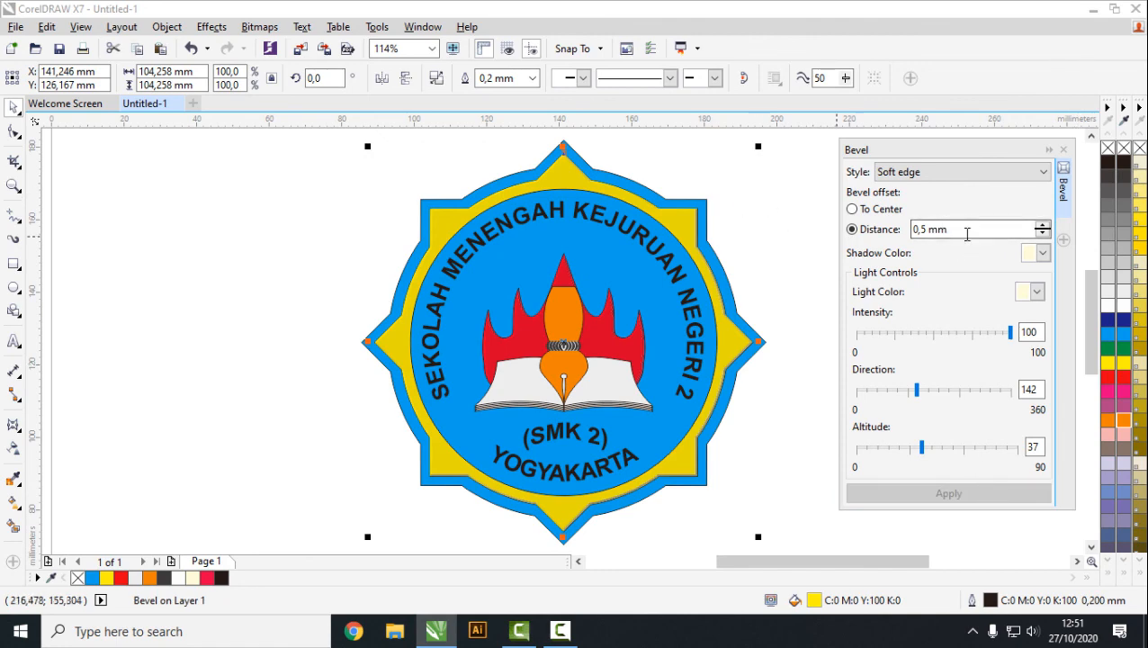
Increase the yellow star frame's bevel distance to 1.0 mm, keeping the Soft edge style.
{"action": "left_click", "coordinate": [924, 228]}
{"action": "left_click_drag", "start_coordinate": [919, 229], "coordinate": [915, 228]}
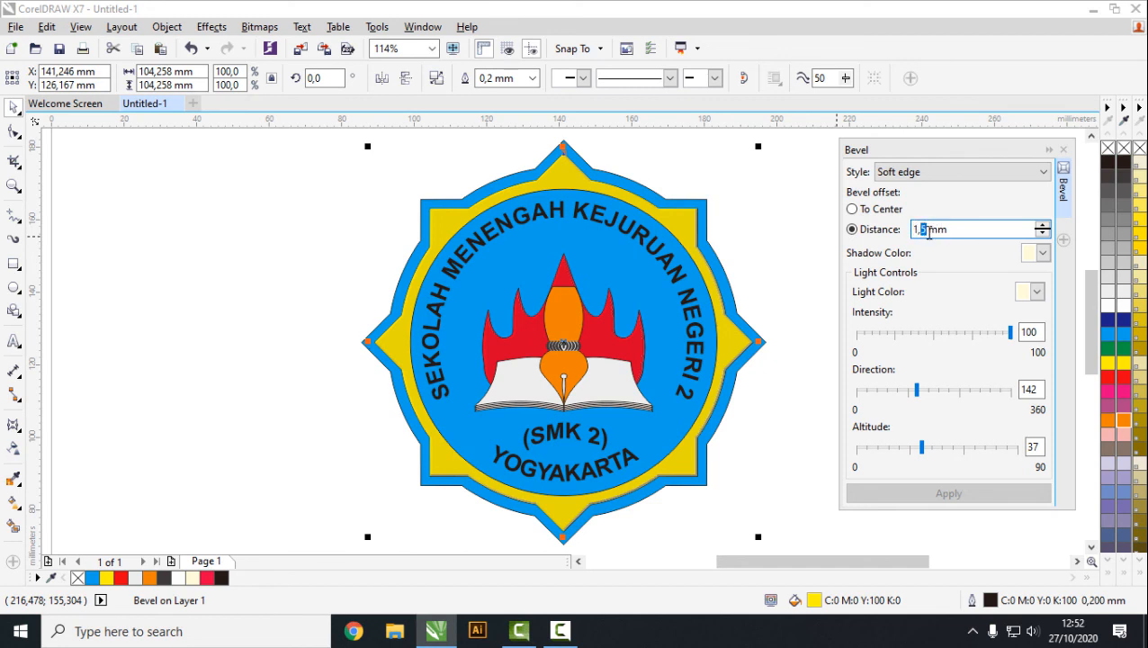
{"action": "key", "text": "BackSpace"}
{"action": "key", "text": "BackSpace"}
{"action": "left_click", "coordinate": [964, 176]}
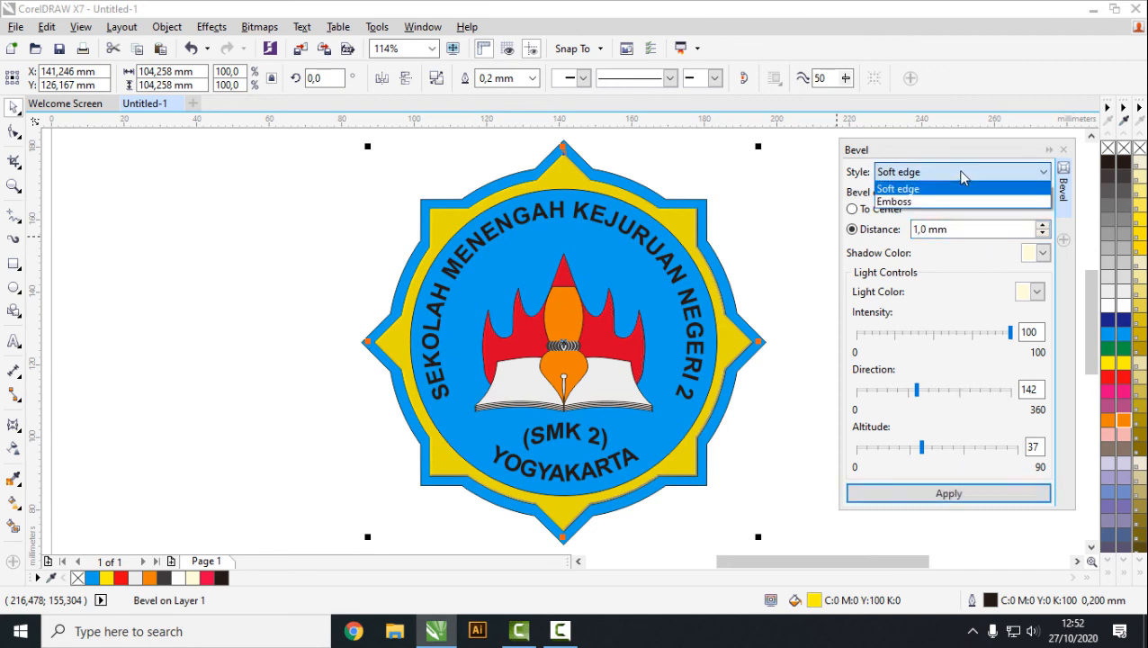
{"action": "left_click", "coordinate": [962, 189]}
{"action": "left_click", "coordinate": [961, 494]}
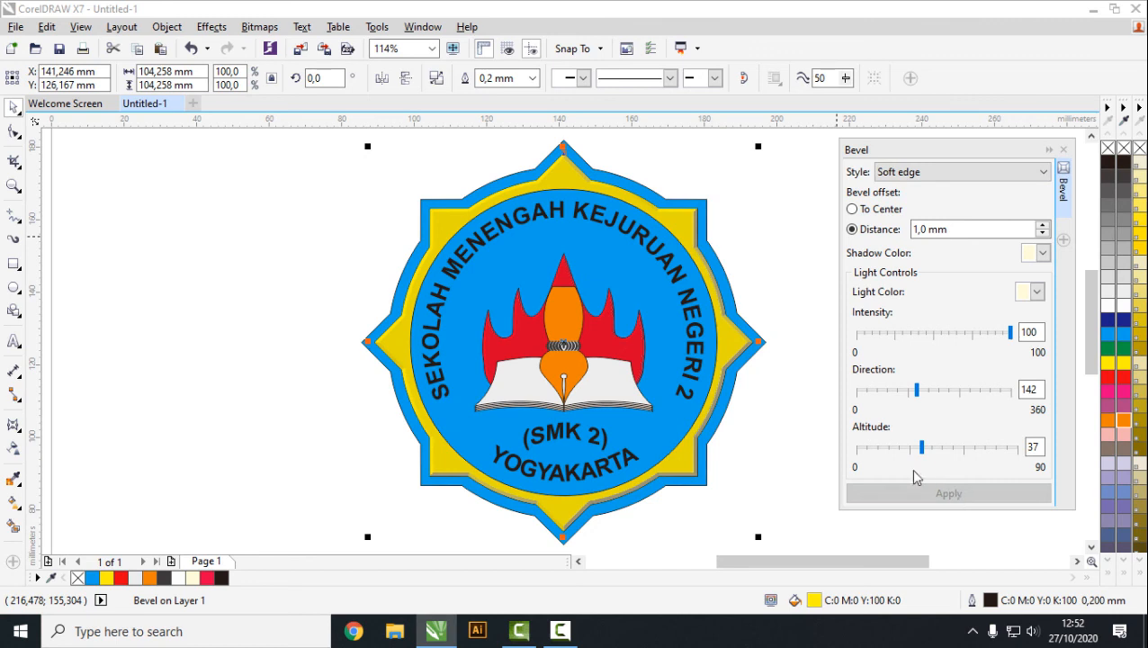
Try a Soft edge bevel with a dark blue light colour on the outer blue frame, and undo it.
{"action": "left_click", "coordinate": [662, 203]}
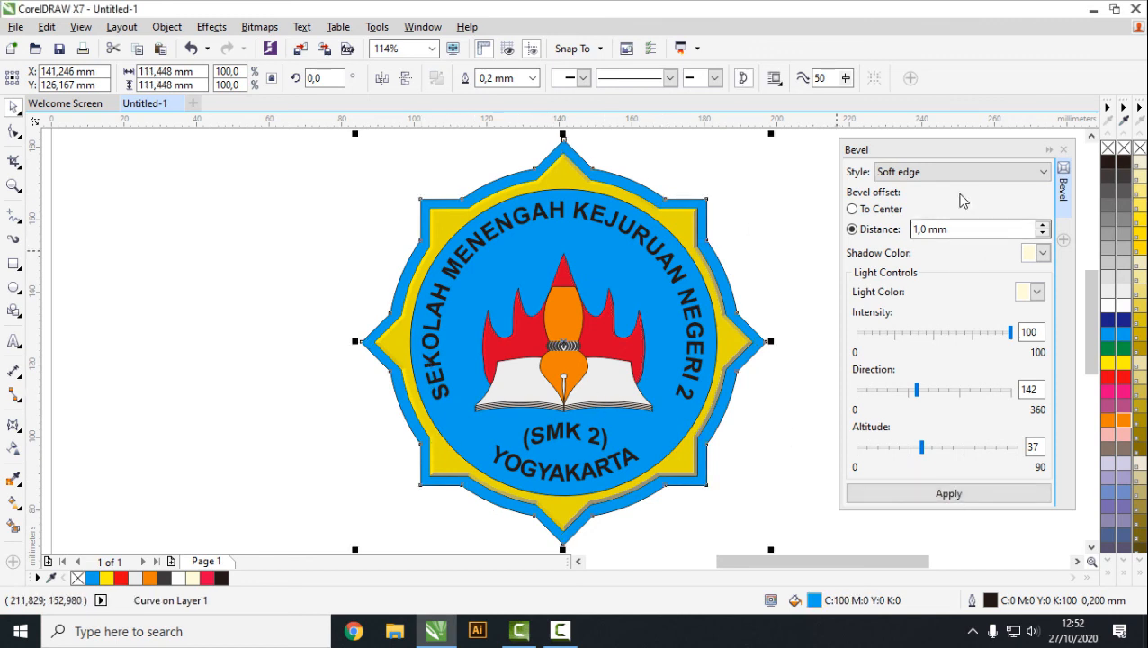
{"action": "left_click", "coordinate": [1036, 292]}
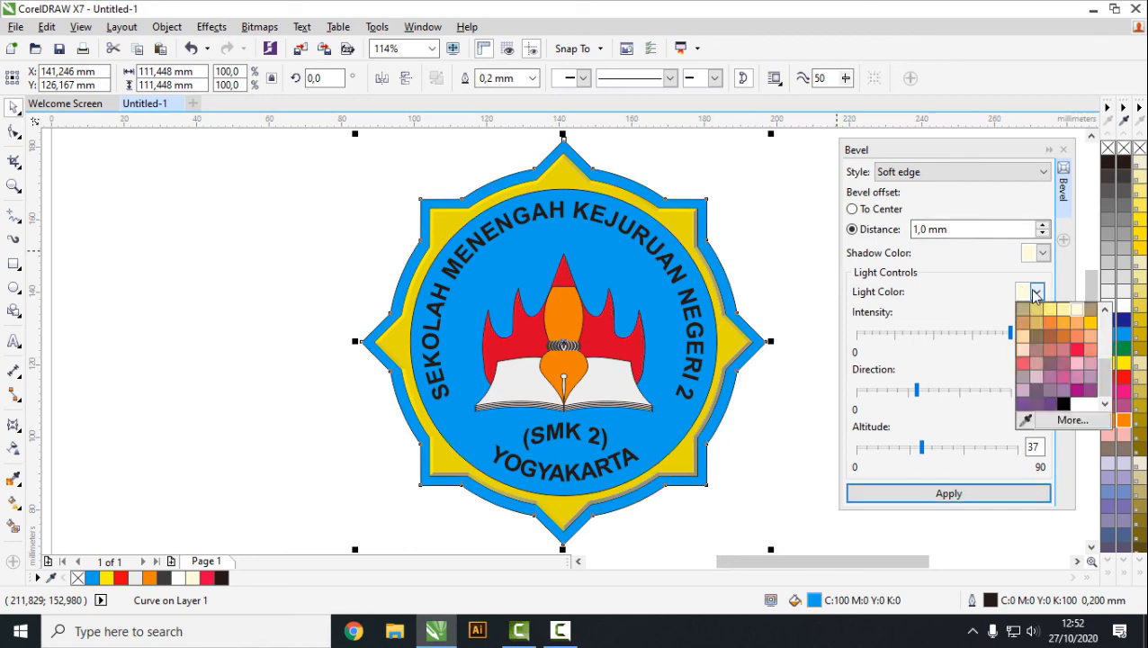
{"action": "left_click", "coordinate": [1045, 256]}
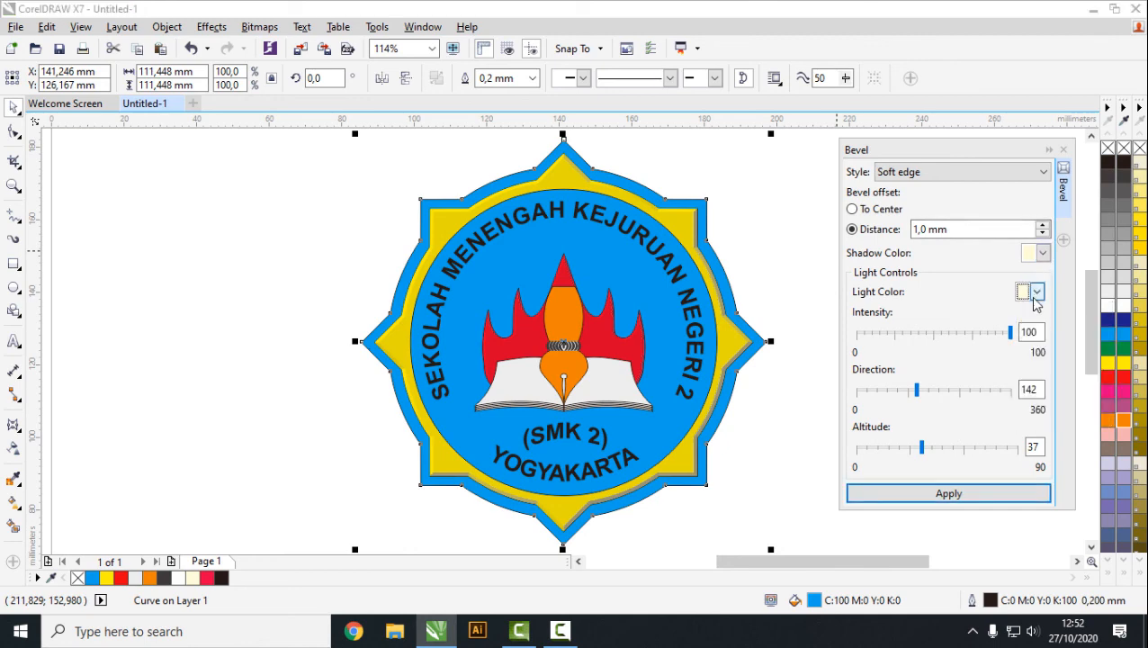
{"action": "left_click", "coordinate": [1036, 291]}
{"action": "left_click_drag", "start_coordinate": [1109, 385], "coordinate": [1113, 345]}
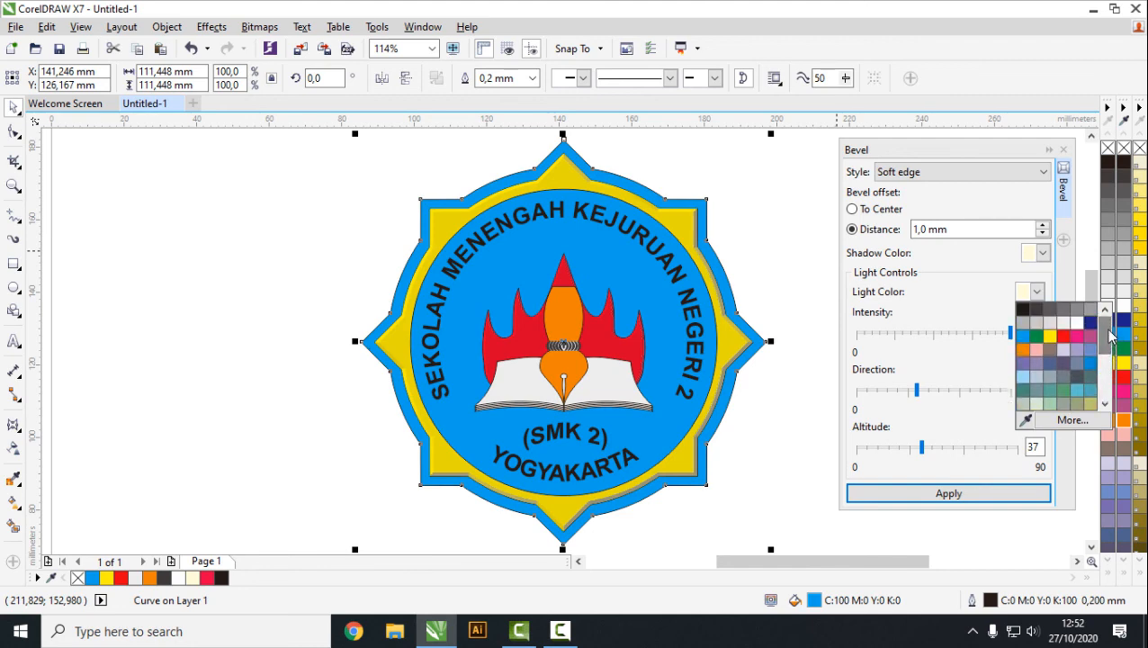
{"action": "left_click", "coordinate": [1091, 321]}
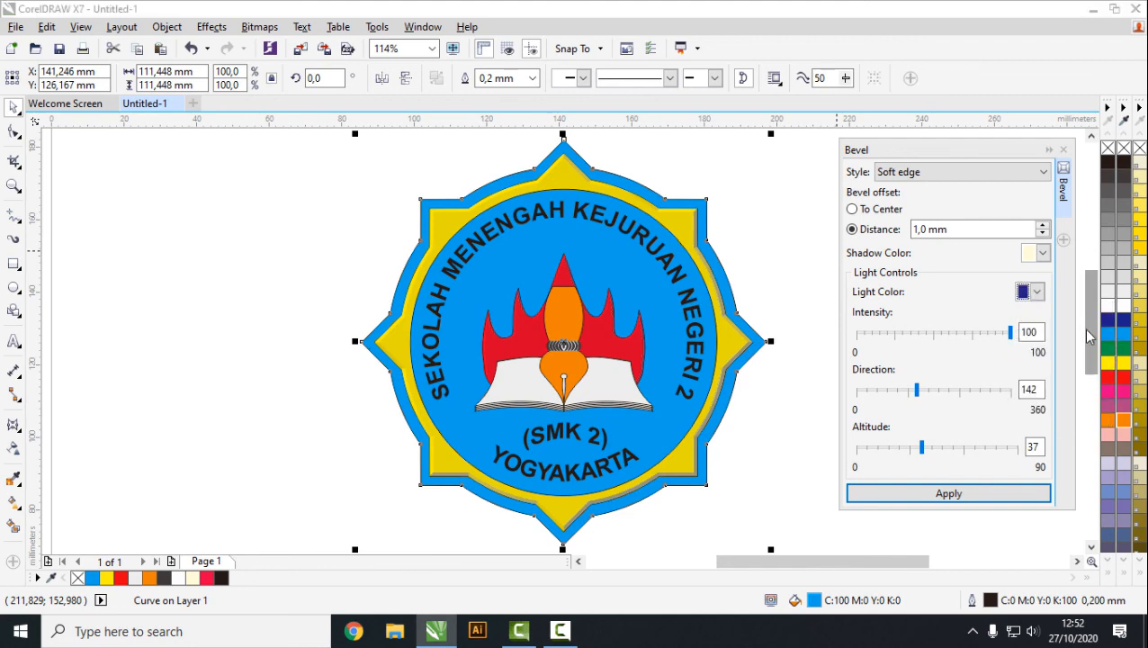
{"action": "left_click", "coordinate": [970, 495]}
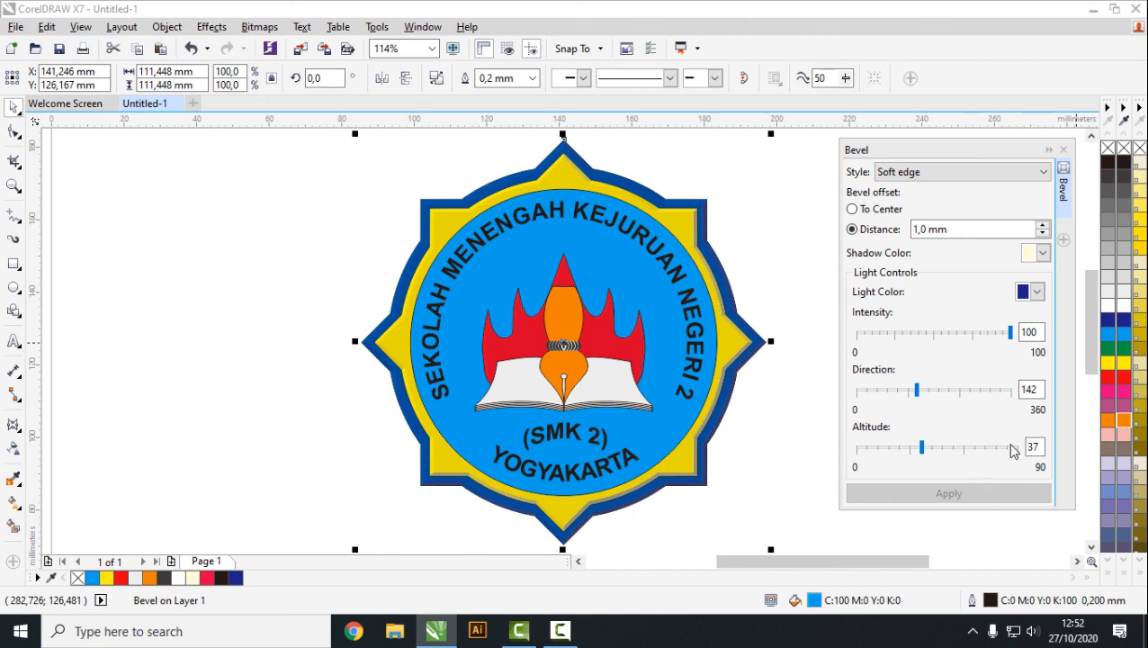
{"action": "key", "text": "ctrl+z"}
Apply a 1.0 mm Soft edge bevel to the outer blue frame, using the bright blue for both light and shadow colours.
{"action": "left_click", "coordinate": [1036, 292]}
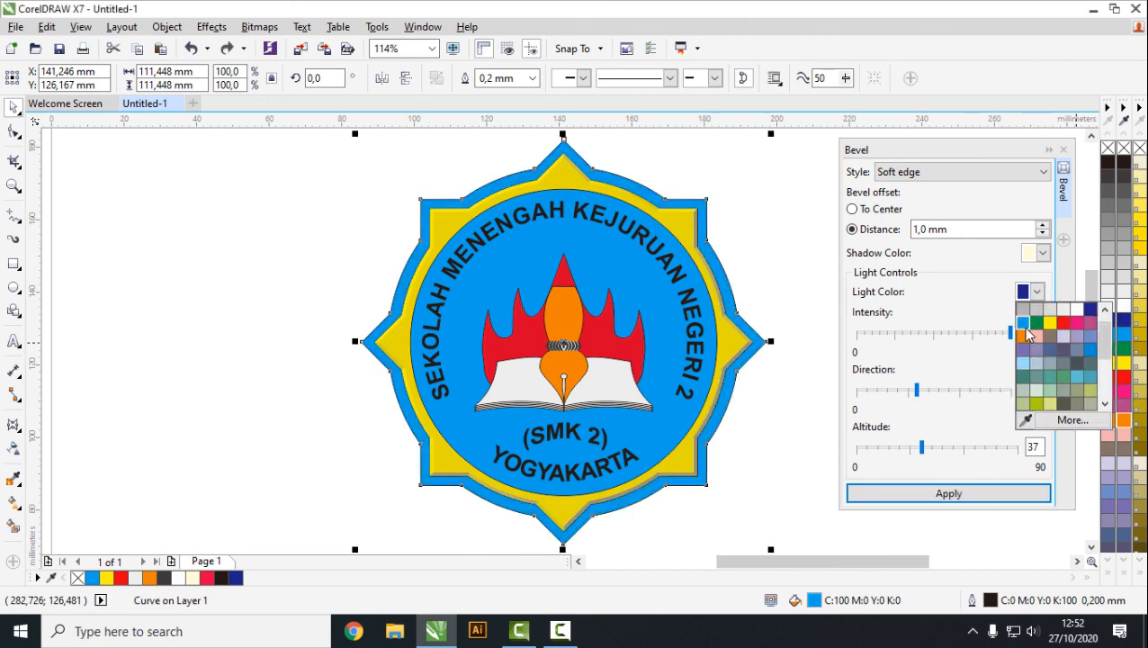
{"action": "left_click", "coordinate": [1025, 325]}
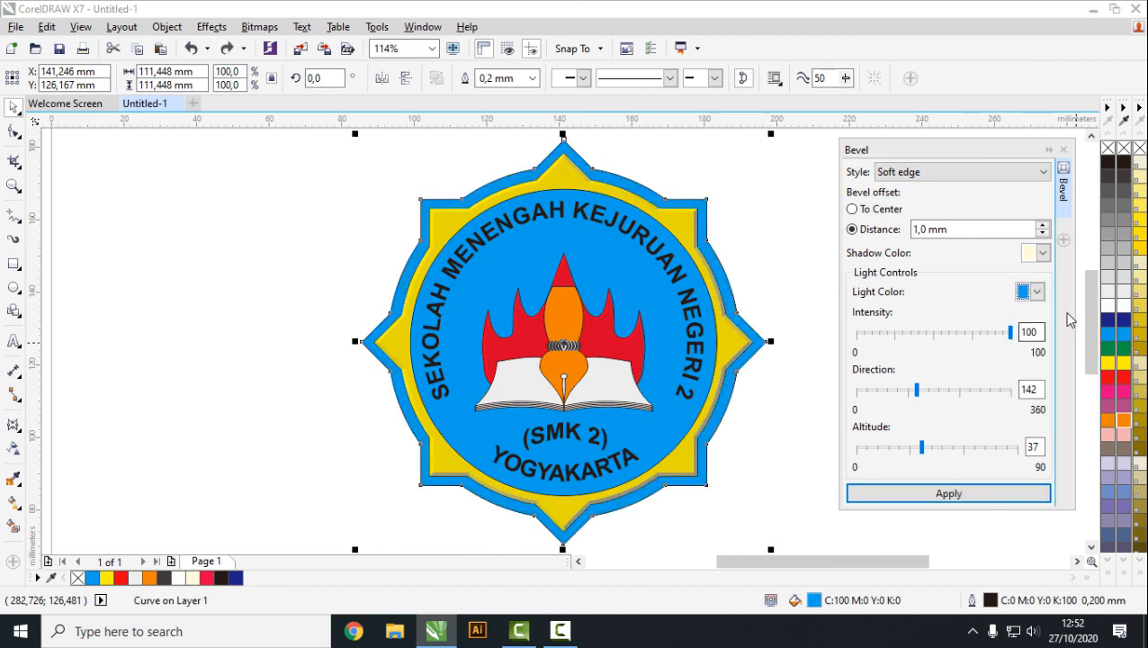
{"action": "left_click", "coordinate": [1042, 252]}
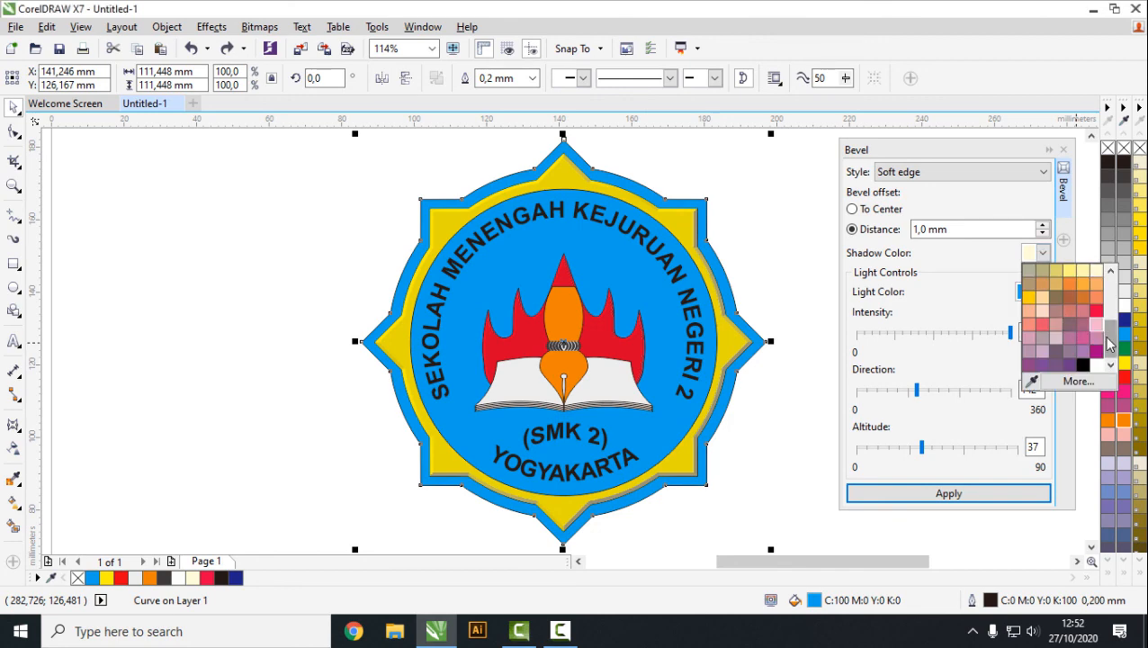
{"action": "left_click_drag", "start_coordinate": [1108, 343], "coordinate": [1109, 301]}
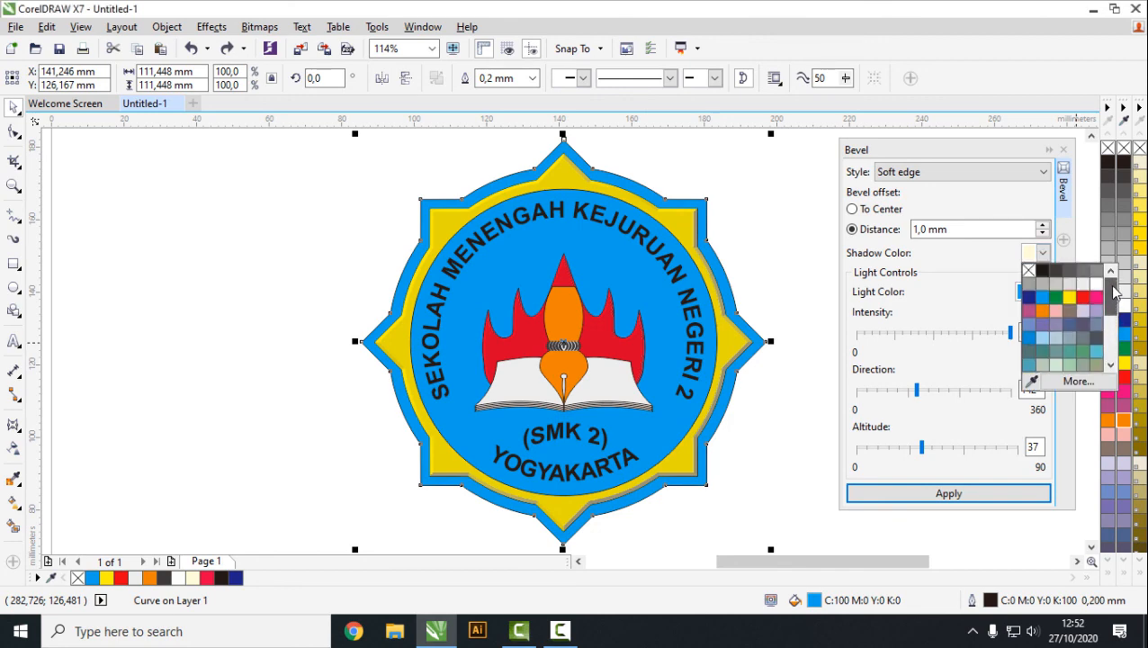
{"action": "left_click", "coordinate": [1042, 298]}
{"action": "left_click", "coordinate": [950, 493]}
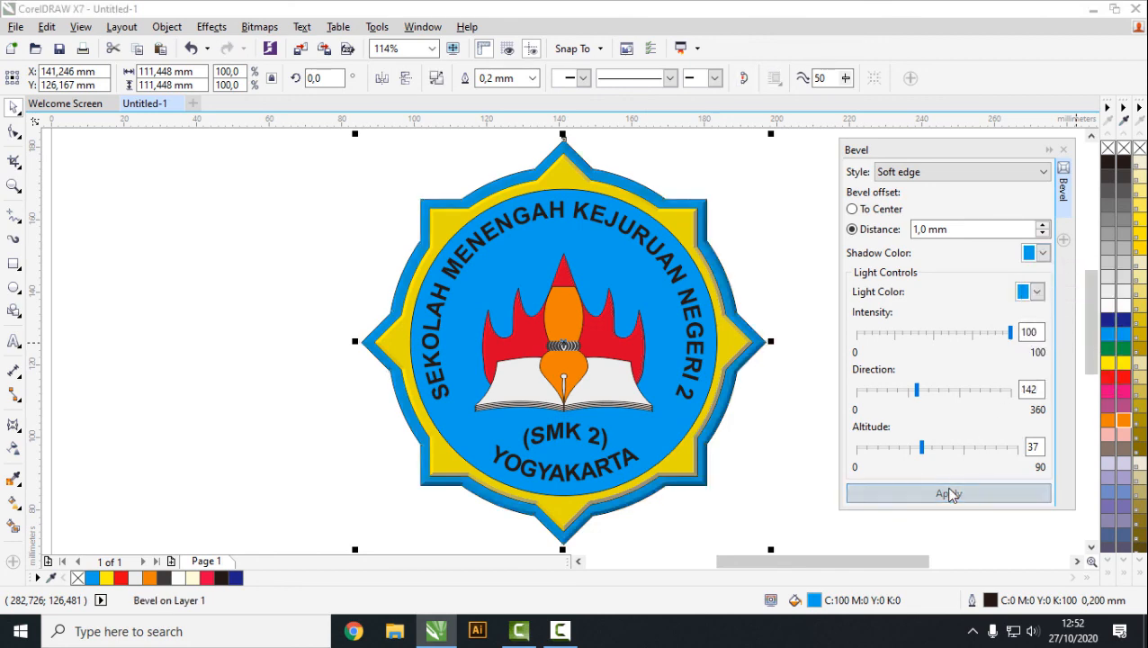
{"action": "left_click", "coordinate": [746, 432]}
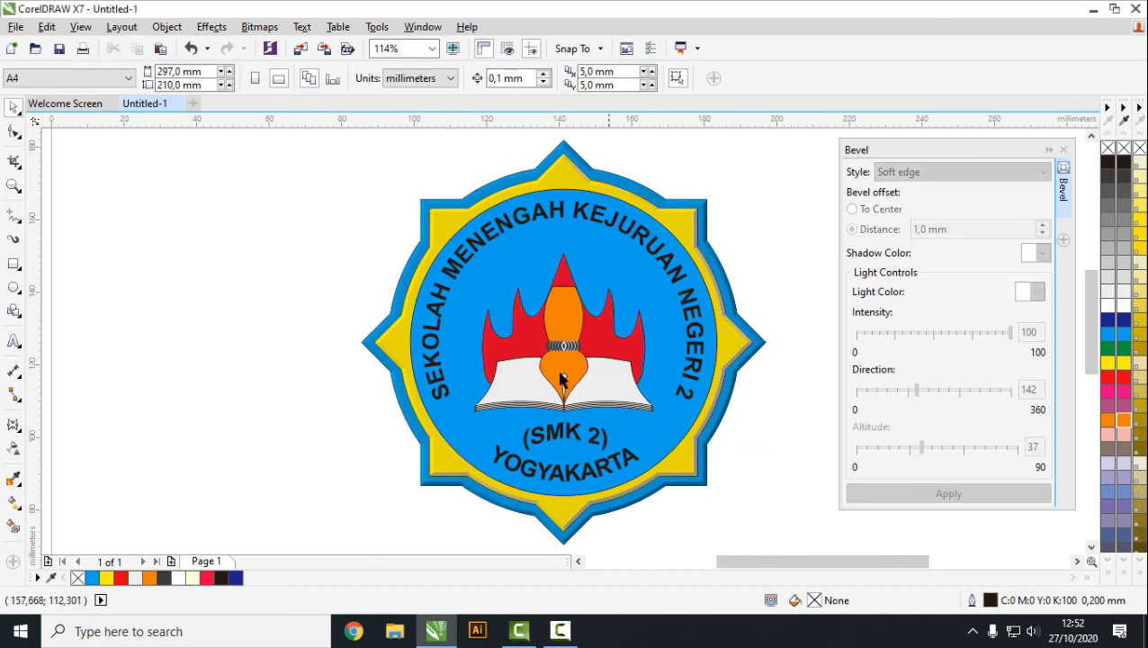
Apply the same 1.0 mm Soft edge bevel with bright blue light and shadow to the inner blue circle.
{"action": "left_click", "coordinate": [468, 289]}
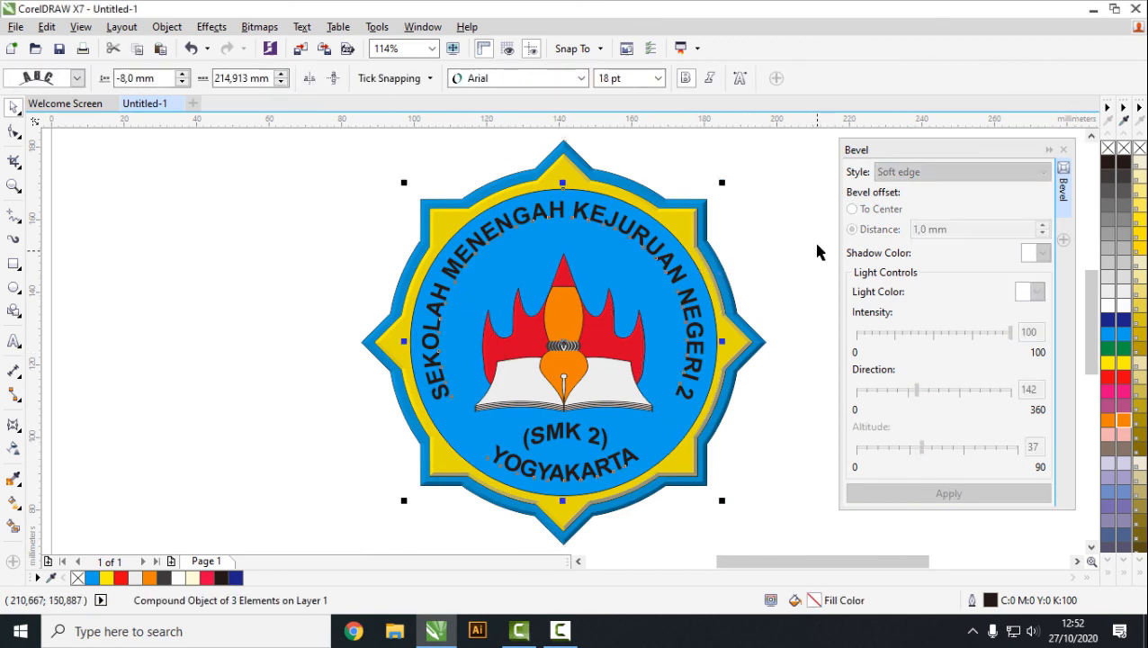
{"action": "left_click", "coordinate": [807, 245]}
{"action": "left_click", "coordinate": [640, 264]}
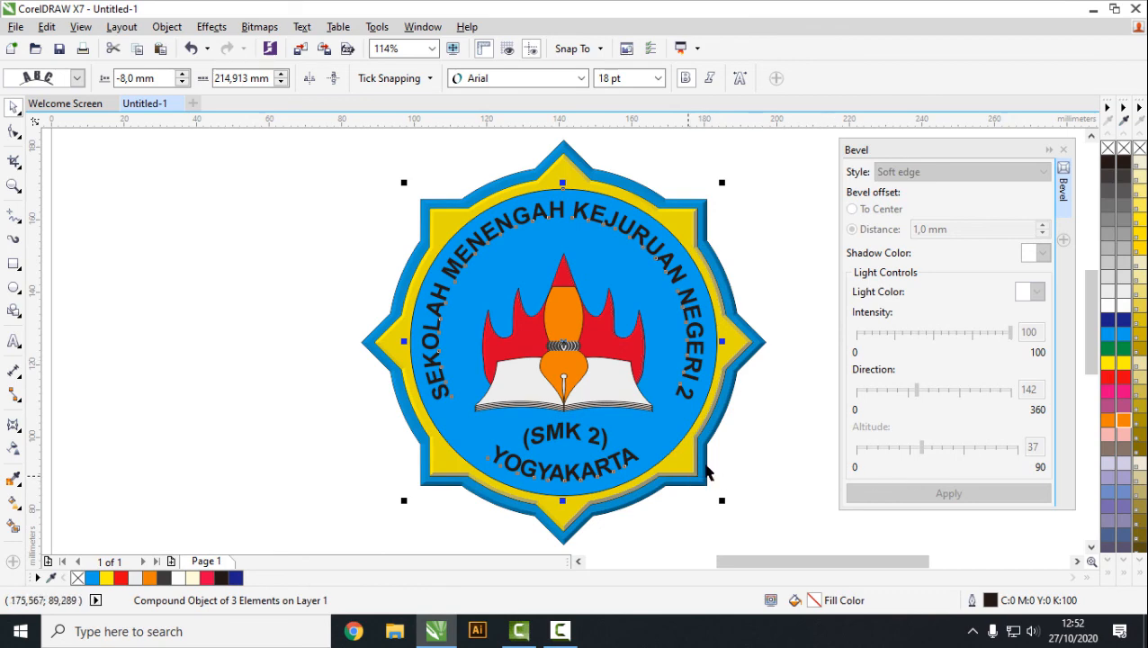
{"action": "right_click", "coordinate": [664, 329]}
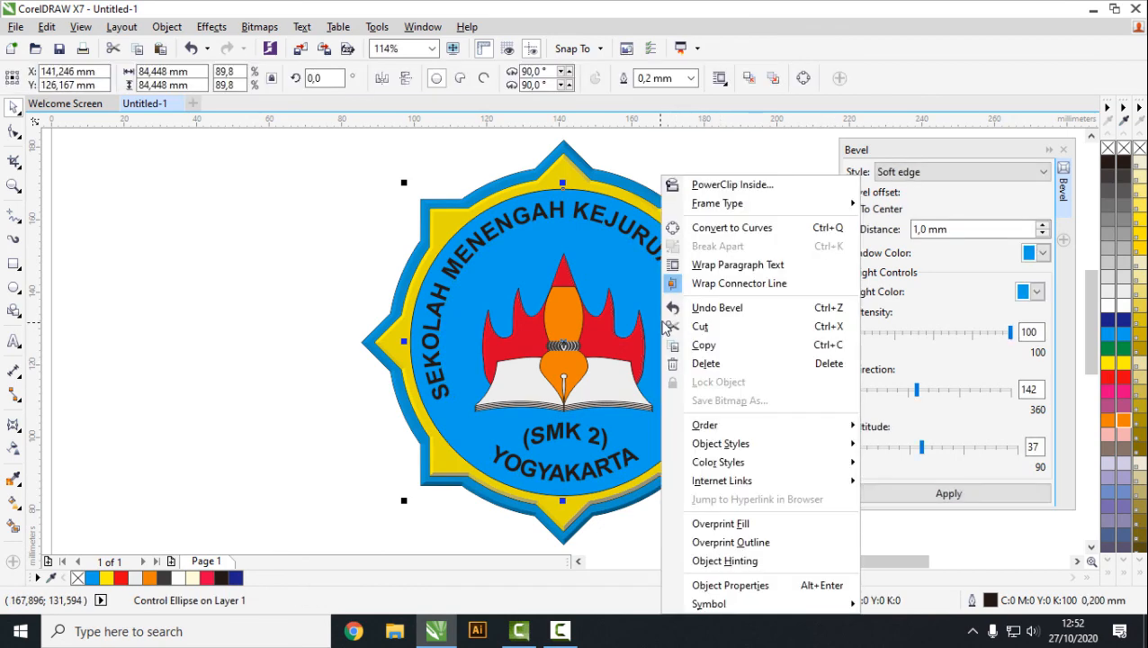
{"action": "left_click", "coordinate": [315, 219]}
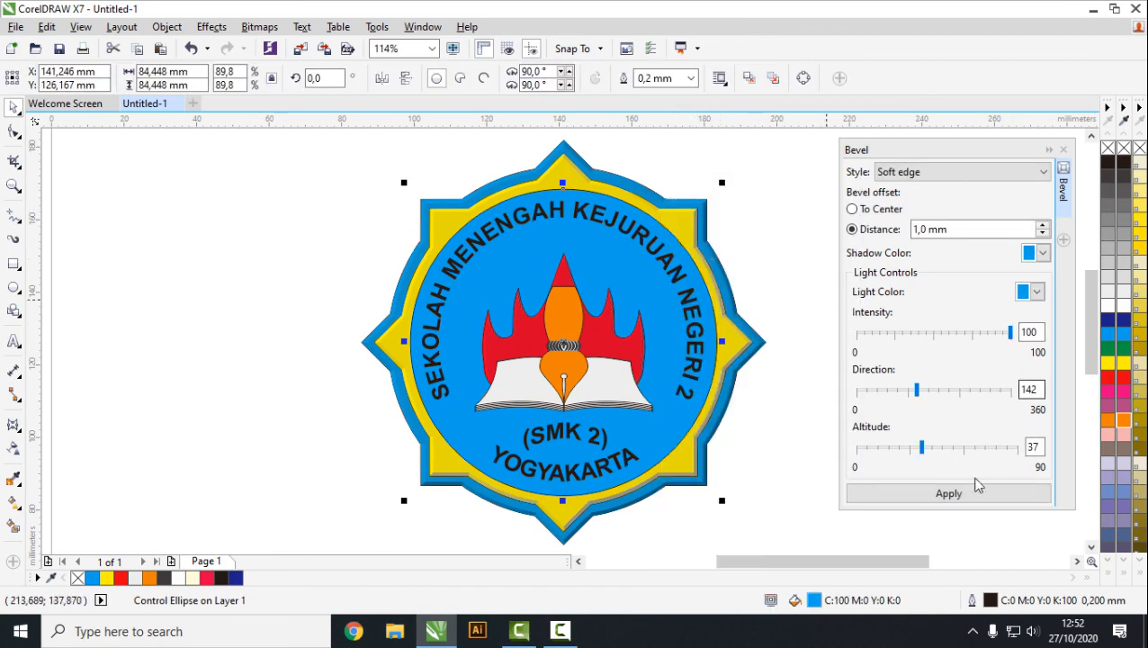
{"action": "left_click", "coordinate": [969, 493]}
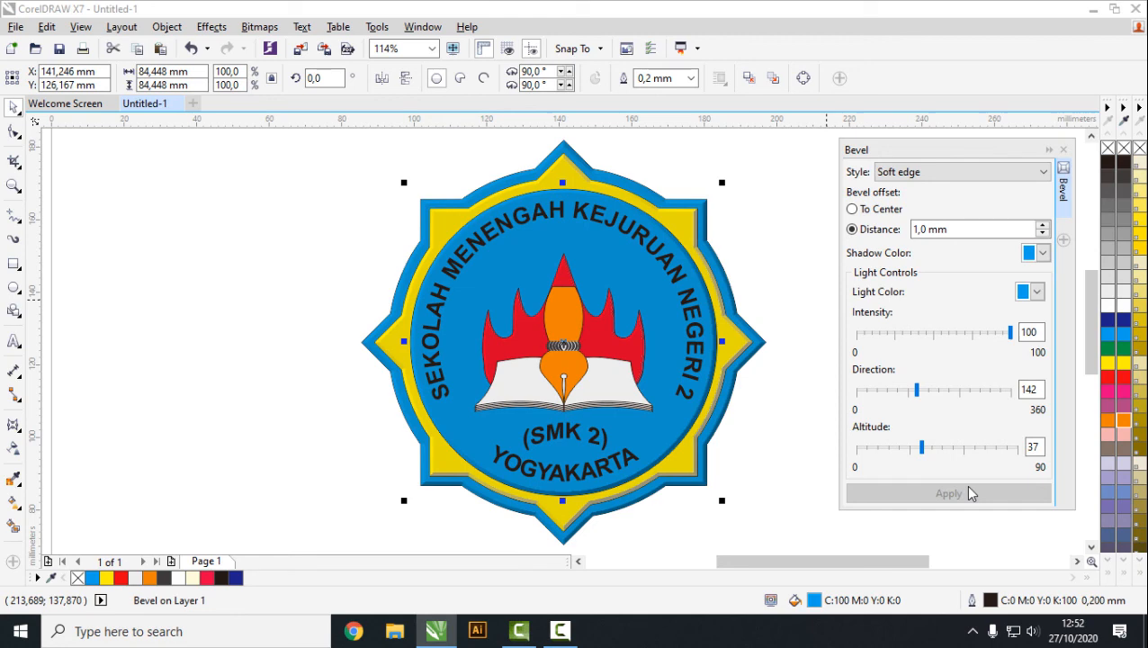
{"action": "left_click", "coordinate": [774, 243]}
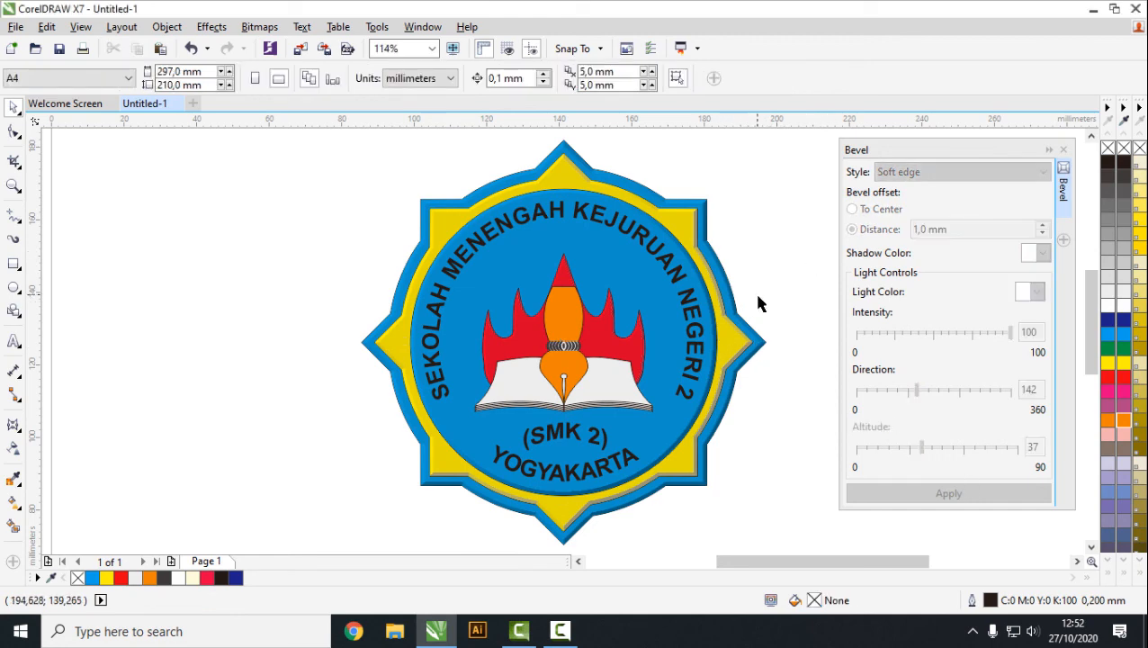
{"action": "scroll", "coordinate": [762, 299], "scroll_direction": "down", "scroll_amount": 2}
{"action": "scroll", "coordinate": [782, 275], "scroll_direction": "up", "scroll_amount": 2}
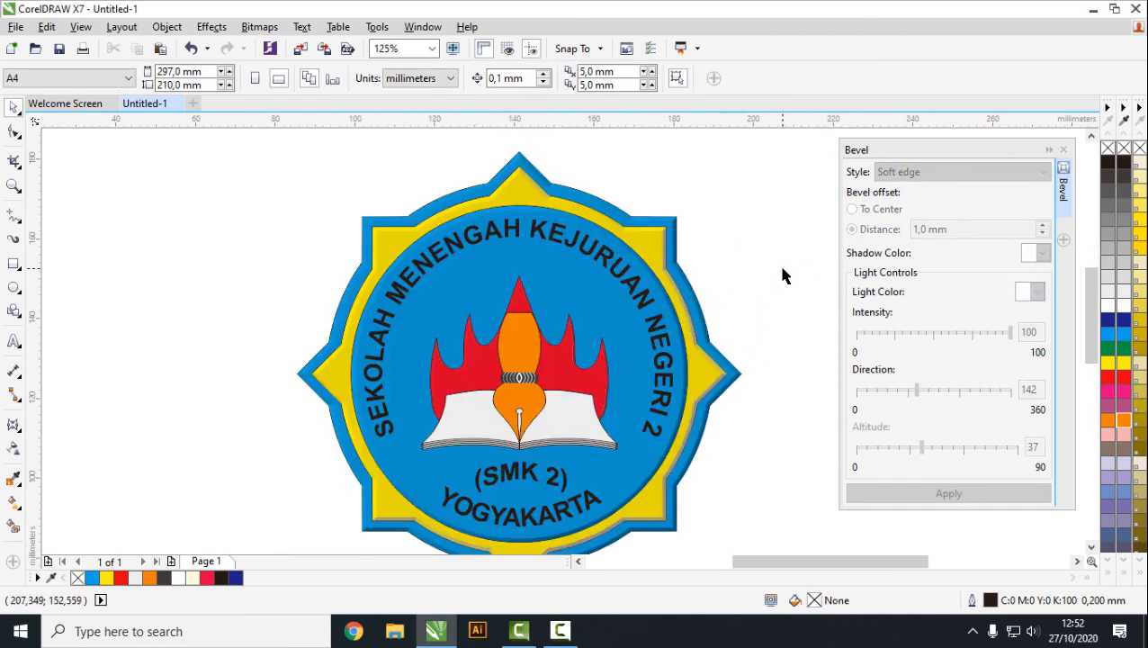
{"action": "scroll", "coordinate": [782, 275], "scroll_direction": "down", "scroll_amount": 1}
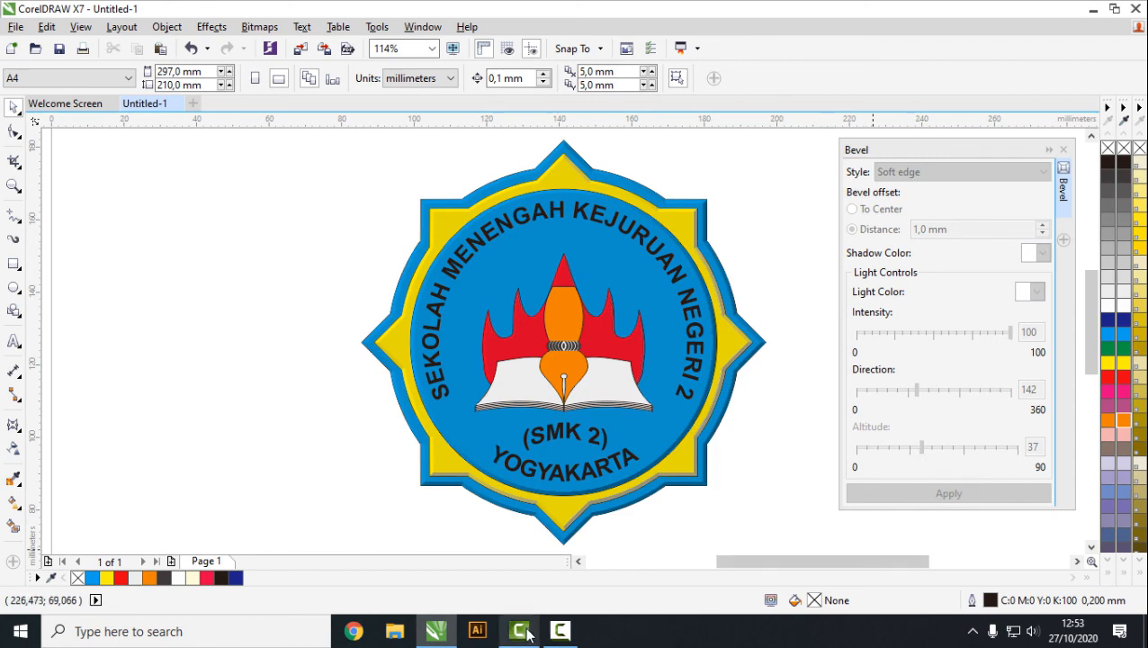
{"action": "mouse_move", "coordinate": [530, 636]}
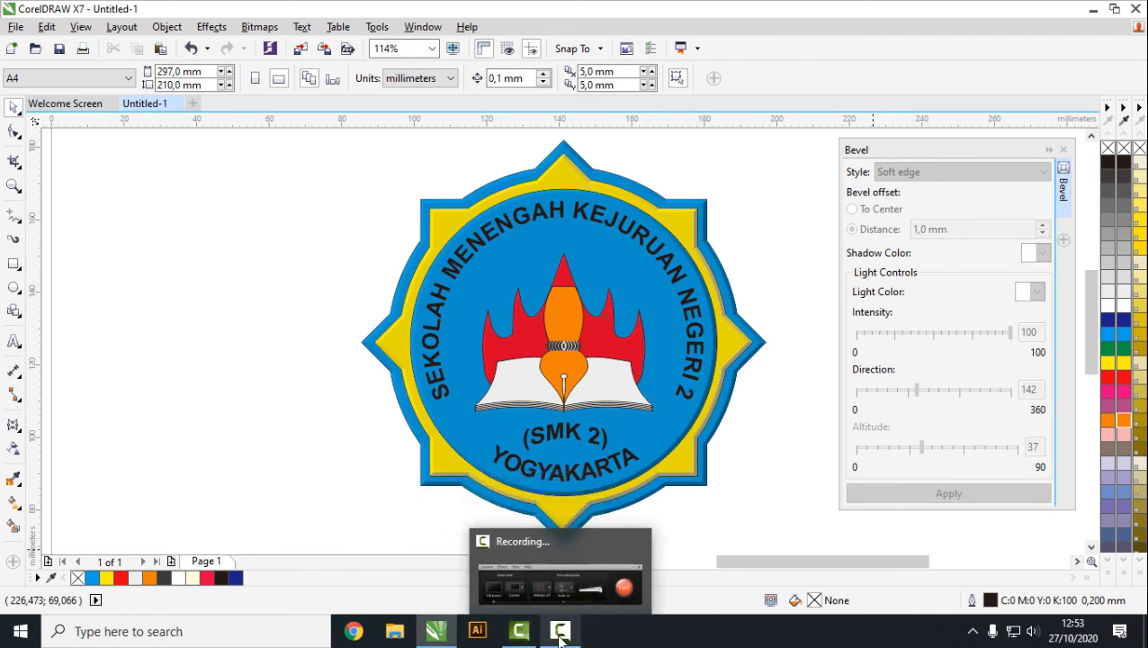
{"action": "left_click", "coordinate": [573, 552]}
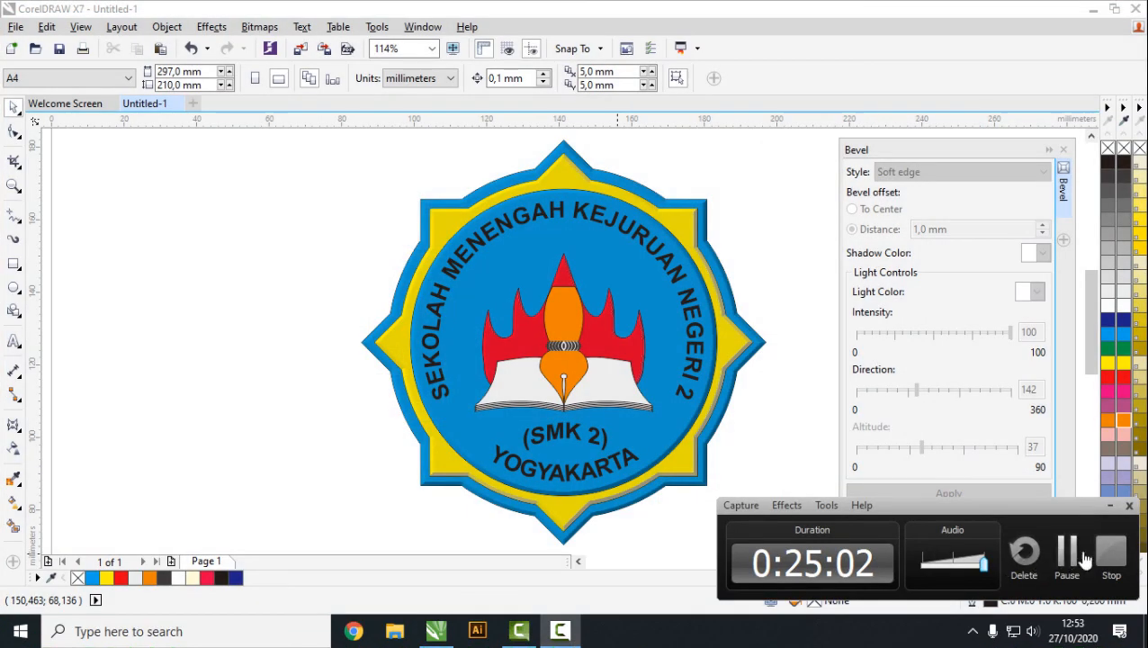